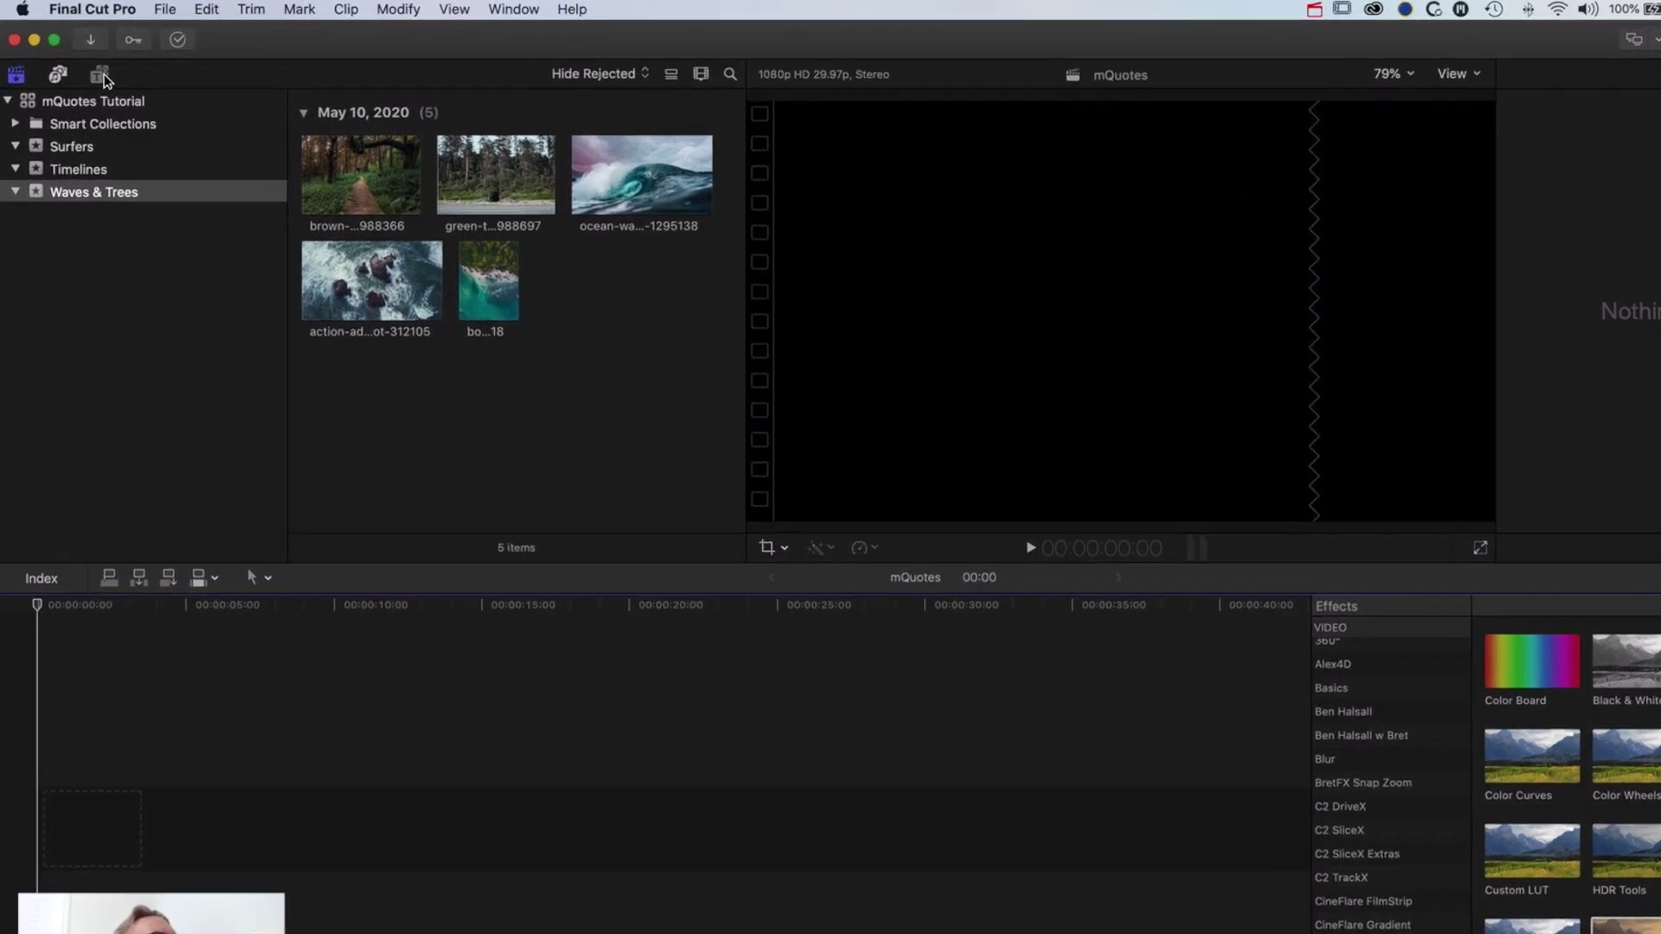
- Add the mQuote 08 title from the mQuotes title category to the start of the empty timeline
click(92, 68)
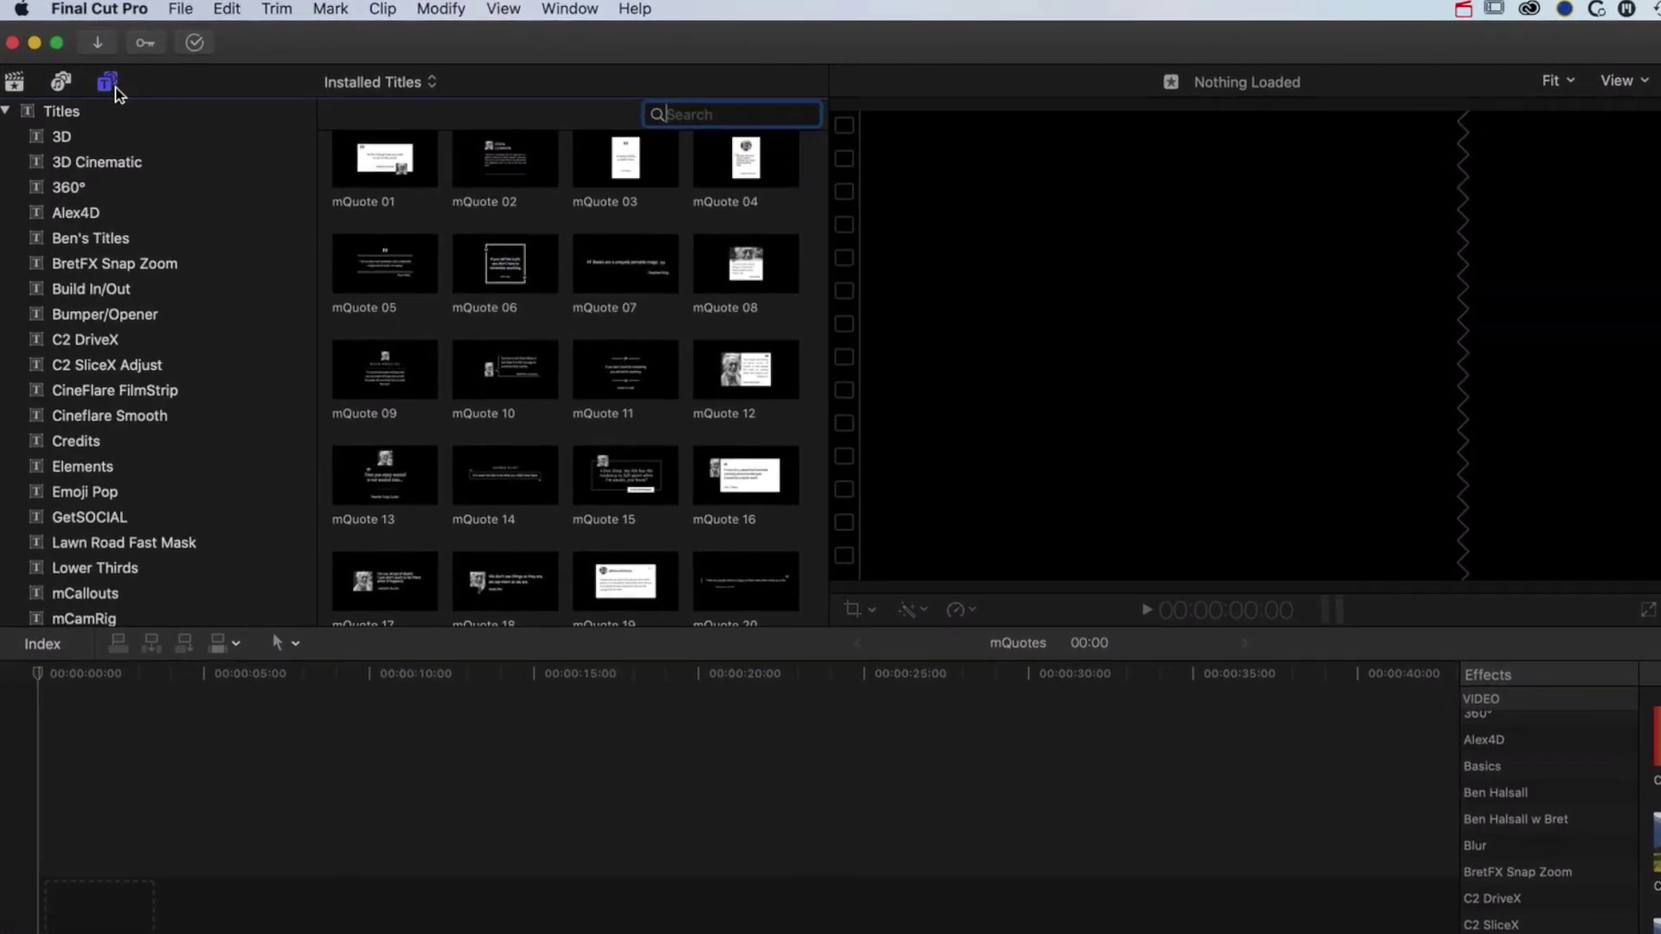
scroll(106, 449, down, 5)
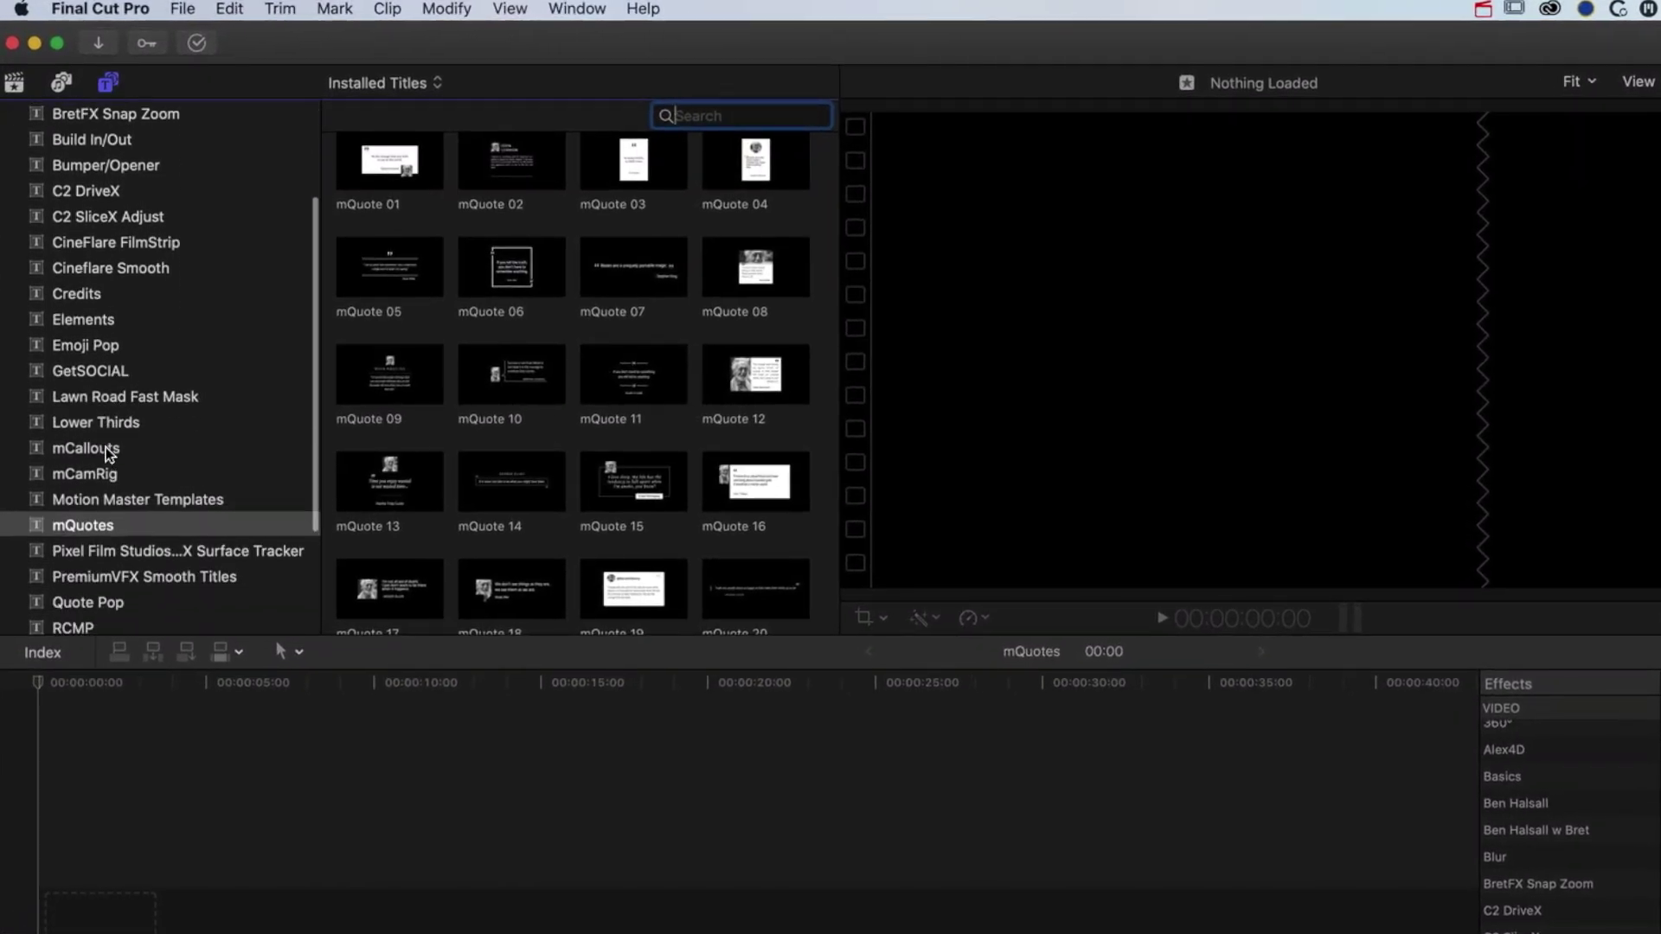
click(76, 466)
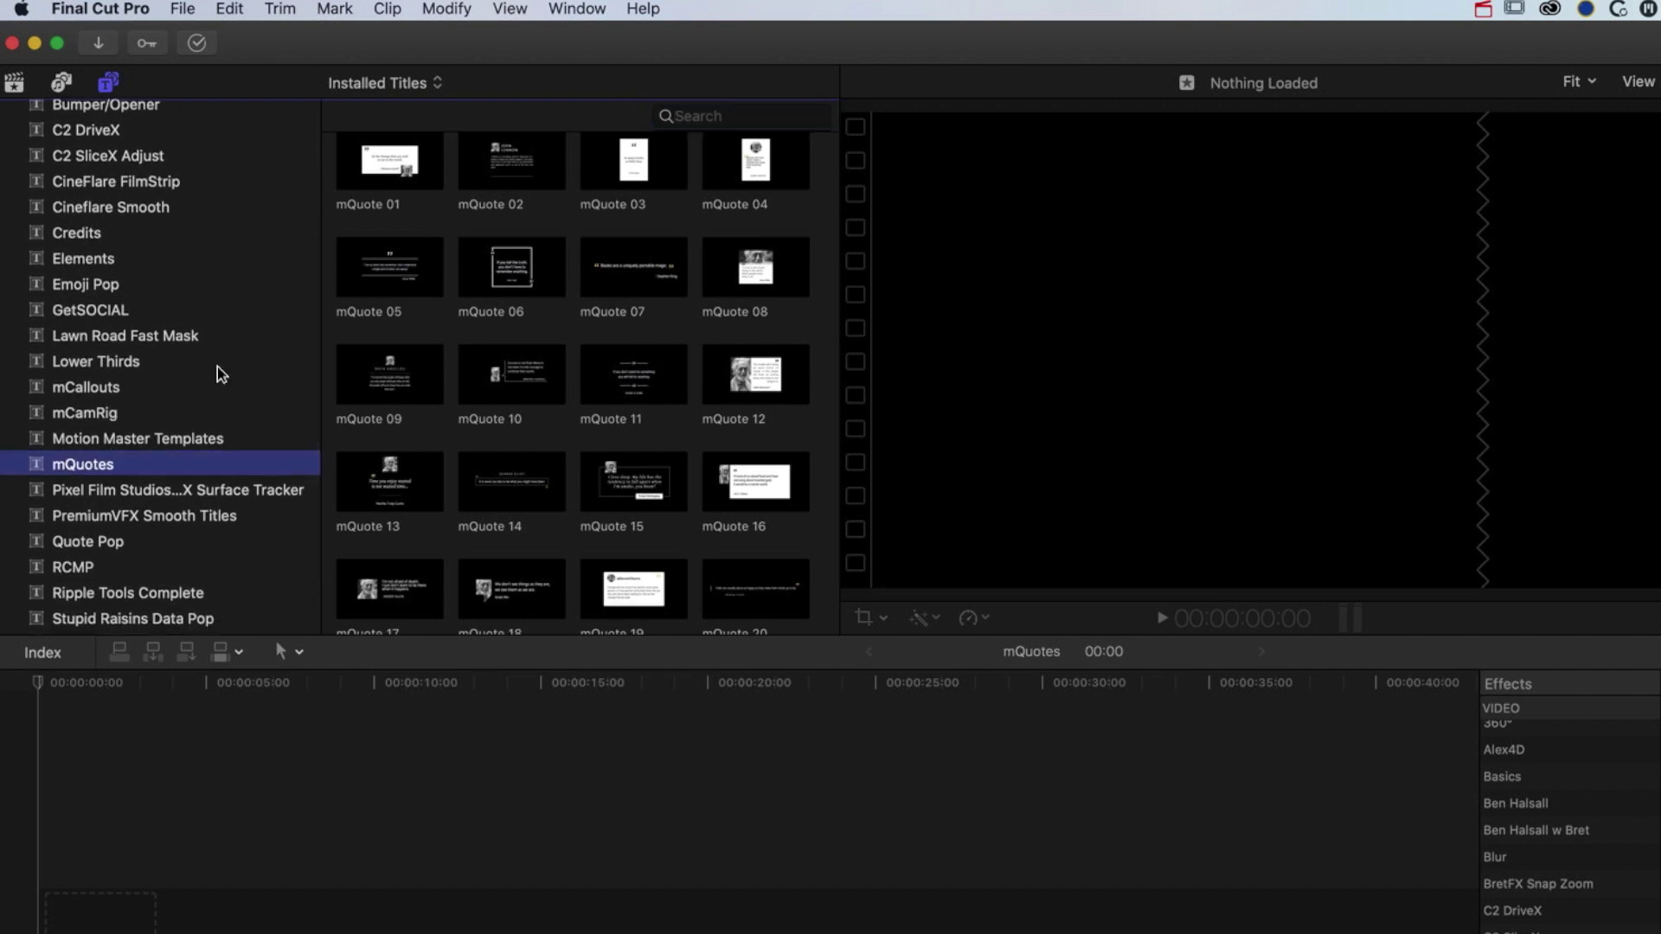
click(381, 169)
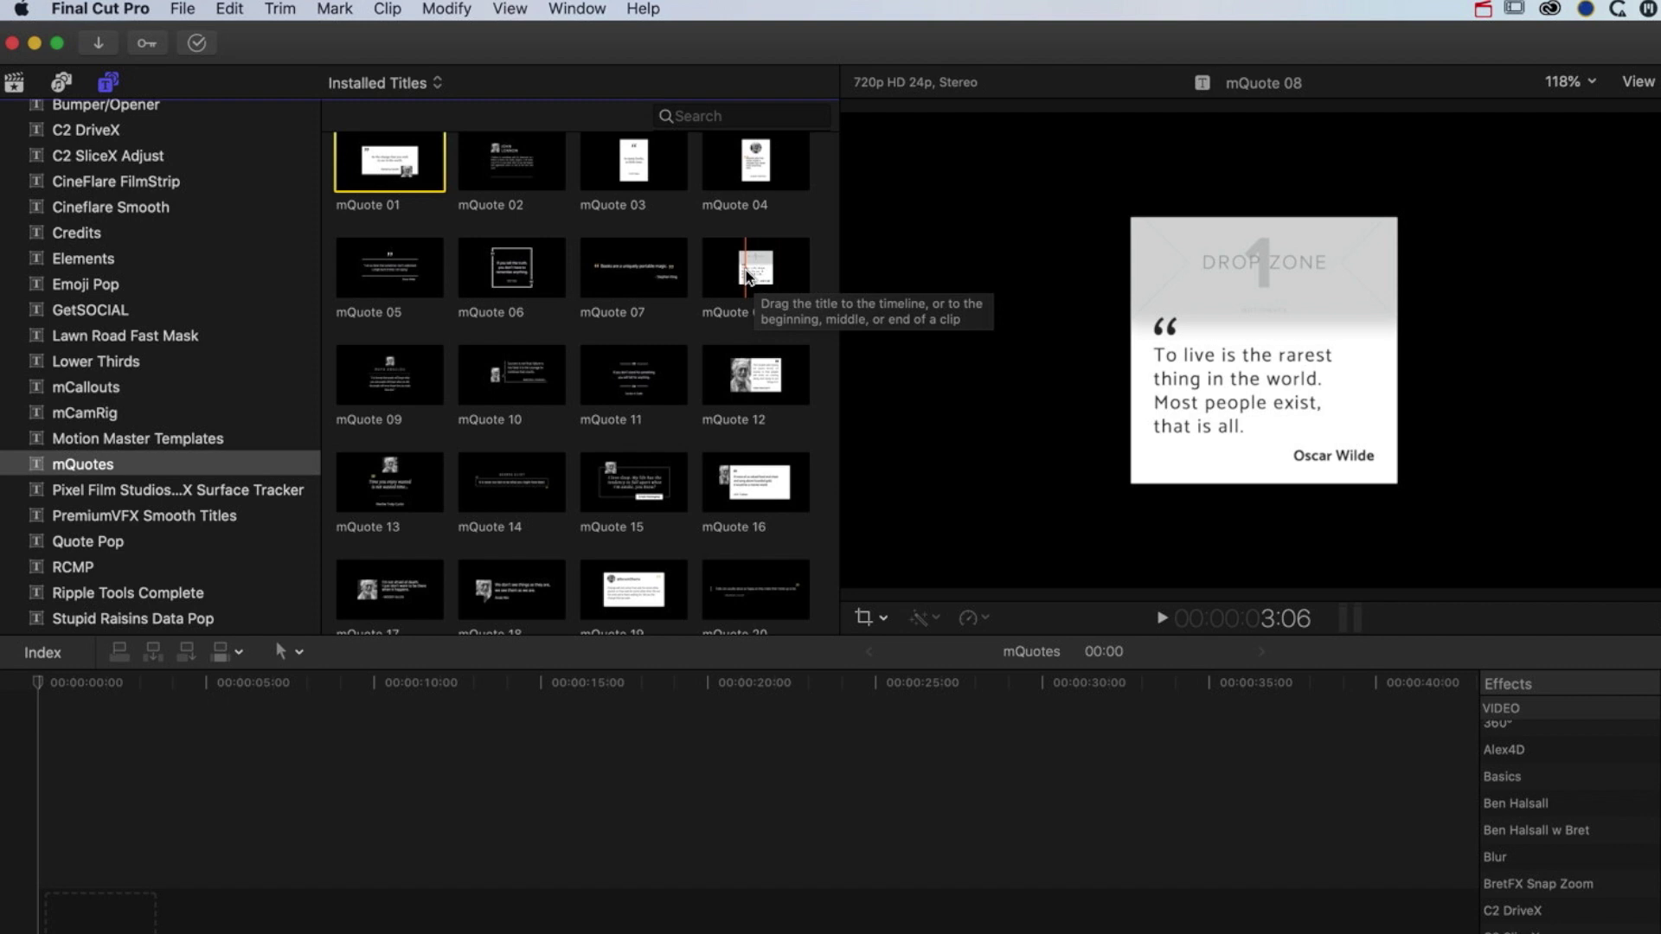
click(747, 275)
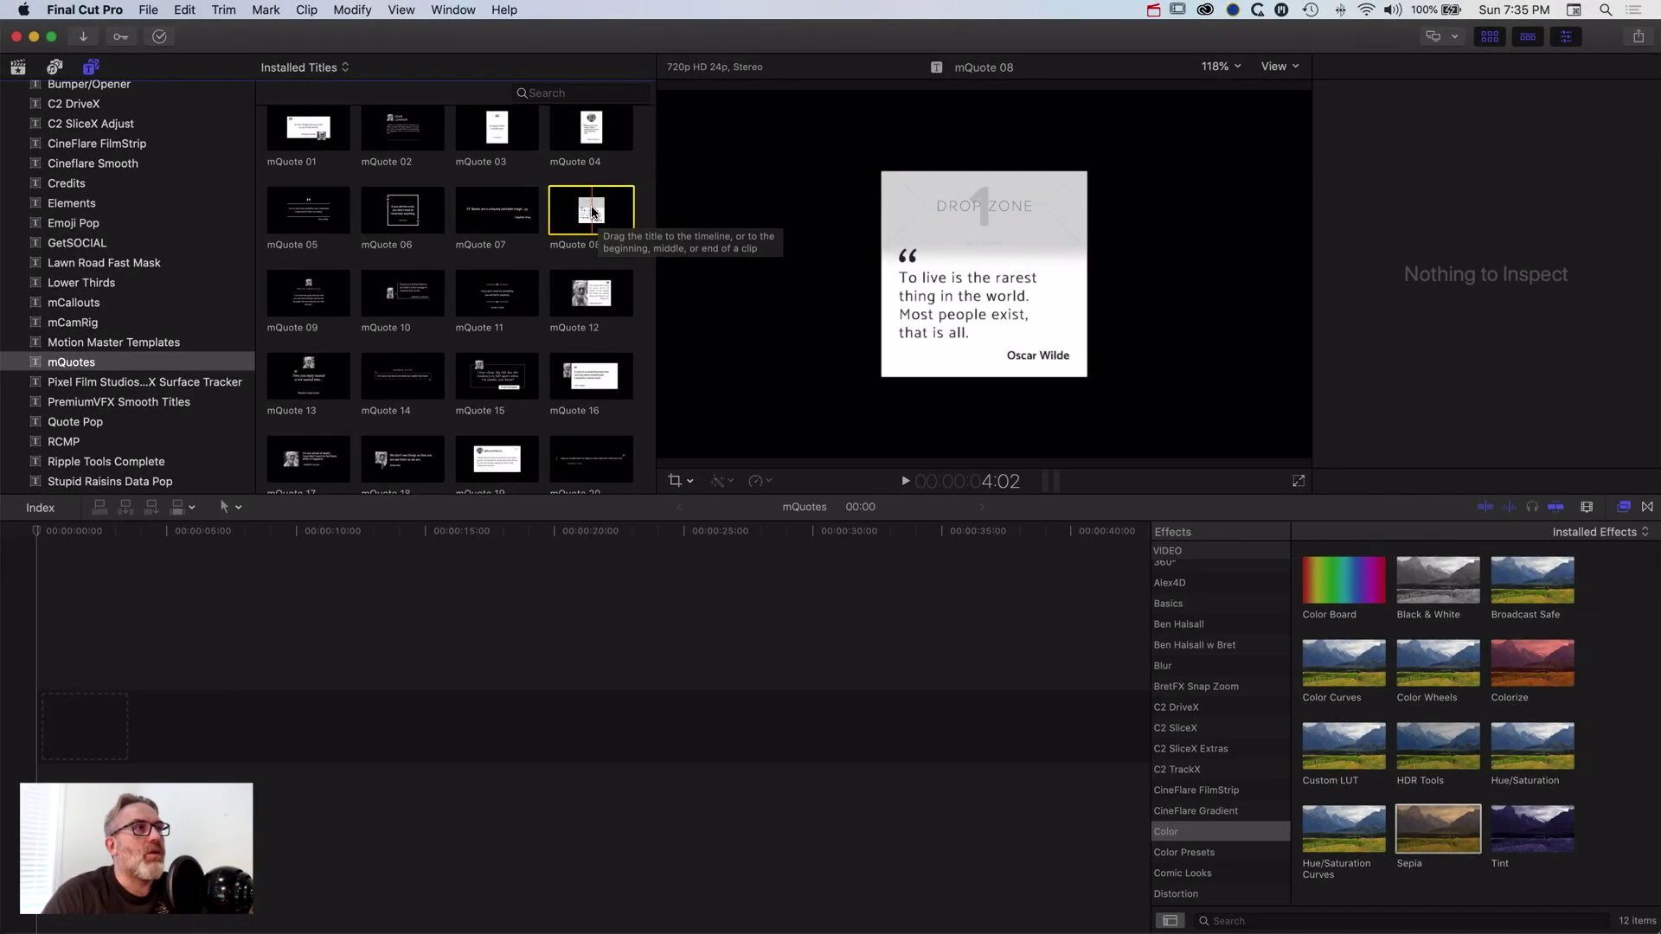
drag(593, 212, 38, 733)
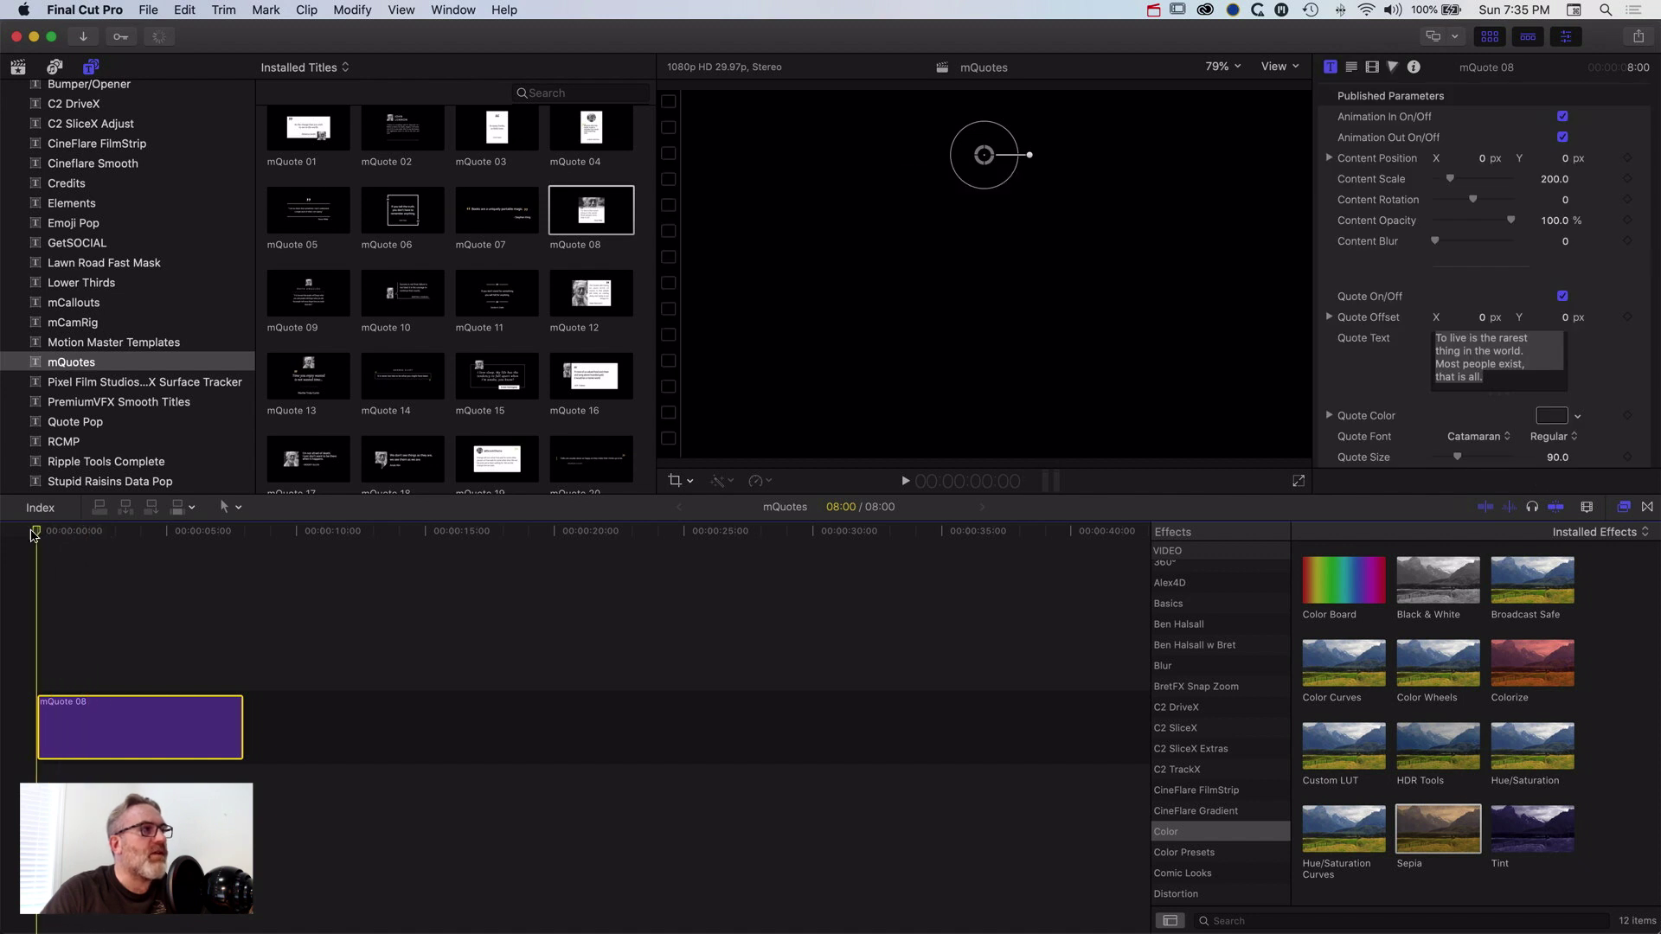
- Play the mQuote 08 title's animation and park the playhead at 4:19, where the full card shows
key(space)
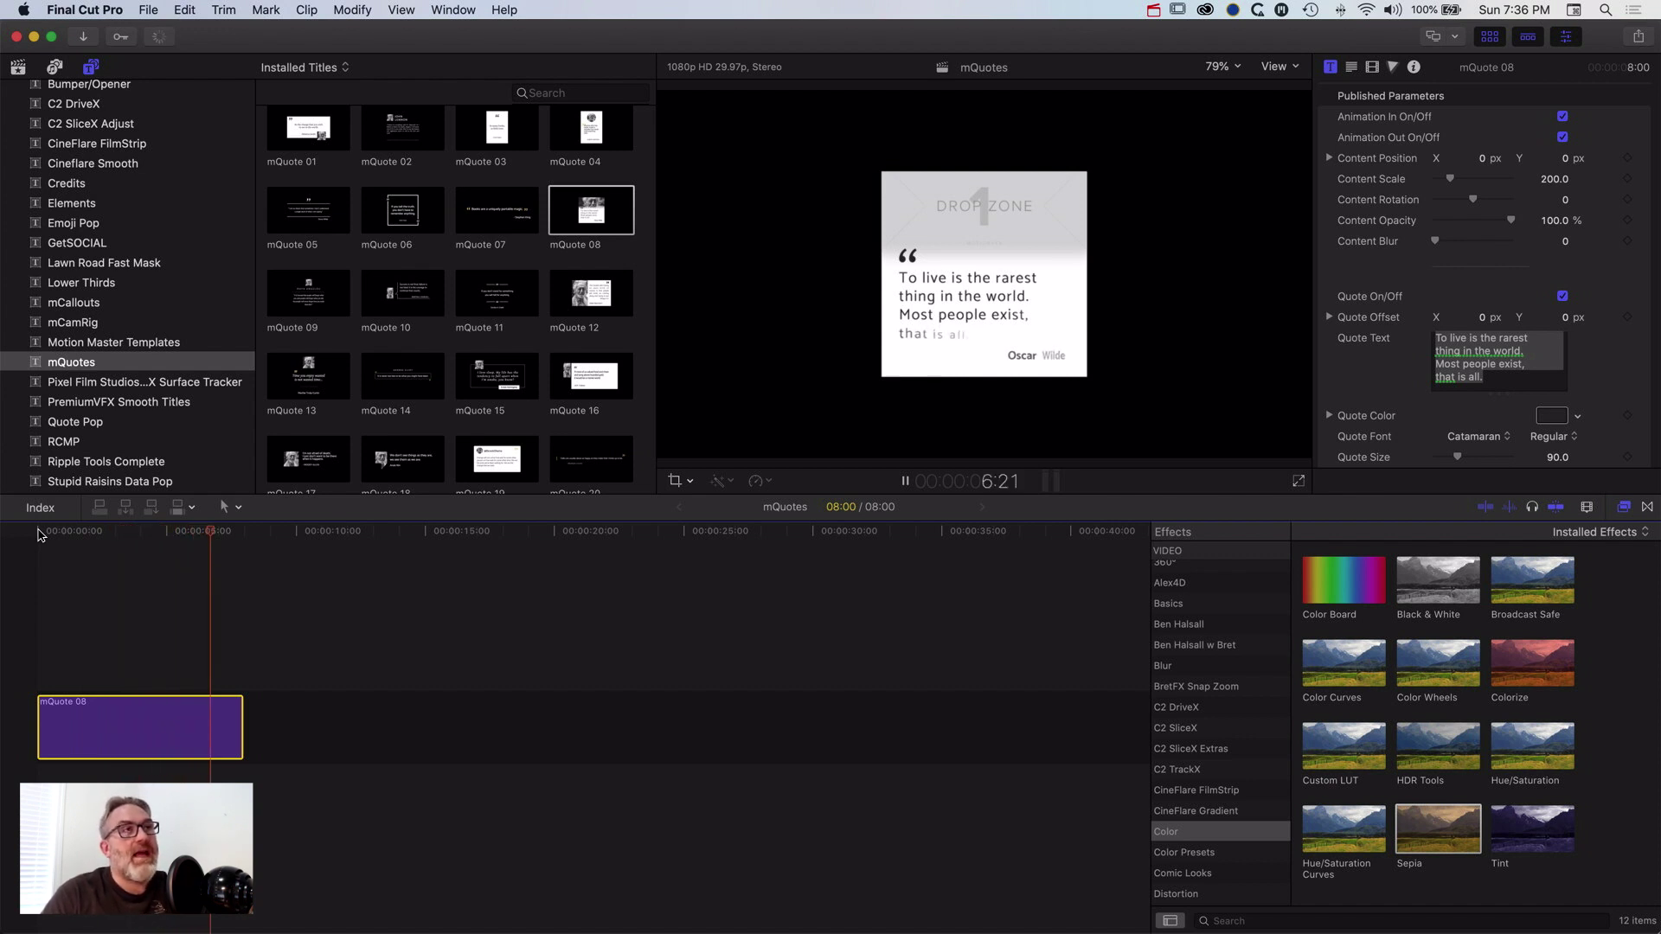
key(space)
drag(166, 531, 159, 532)
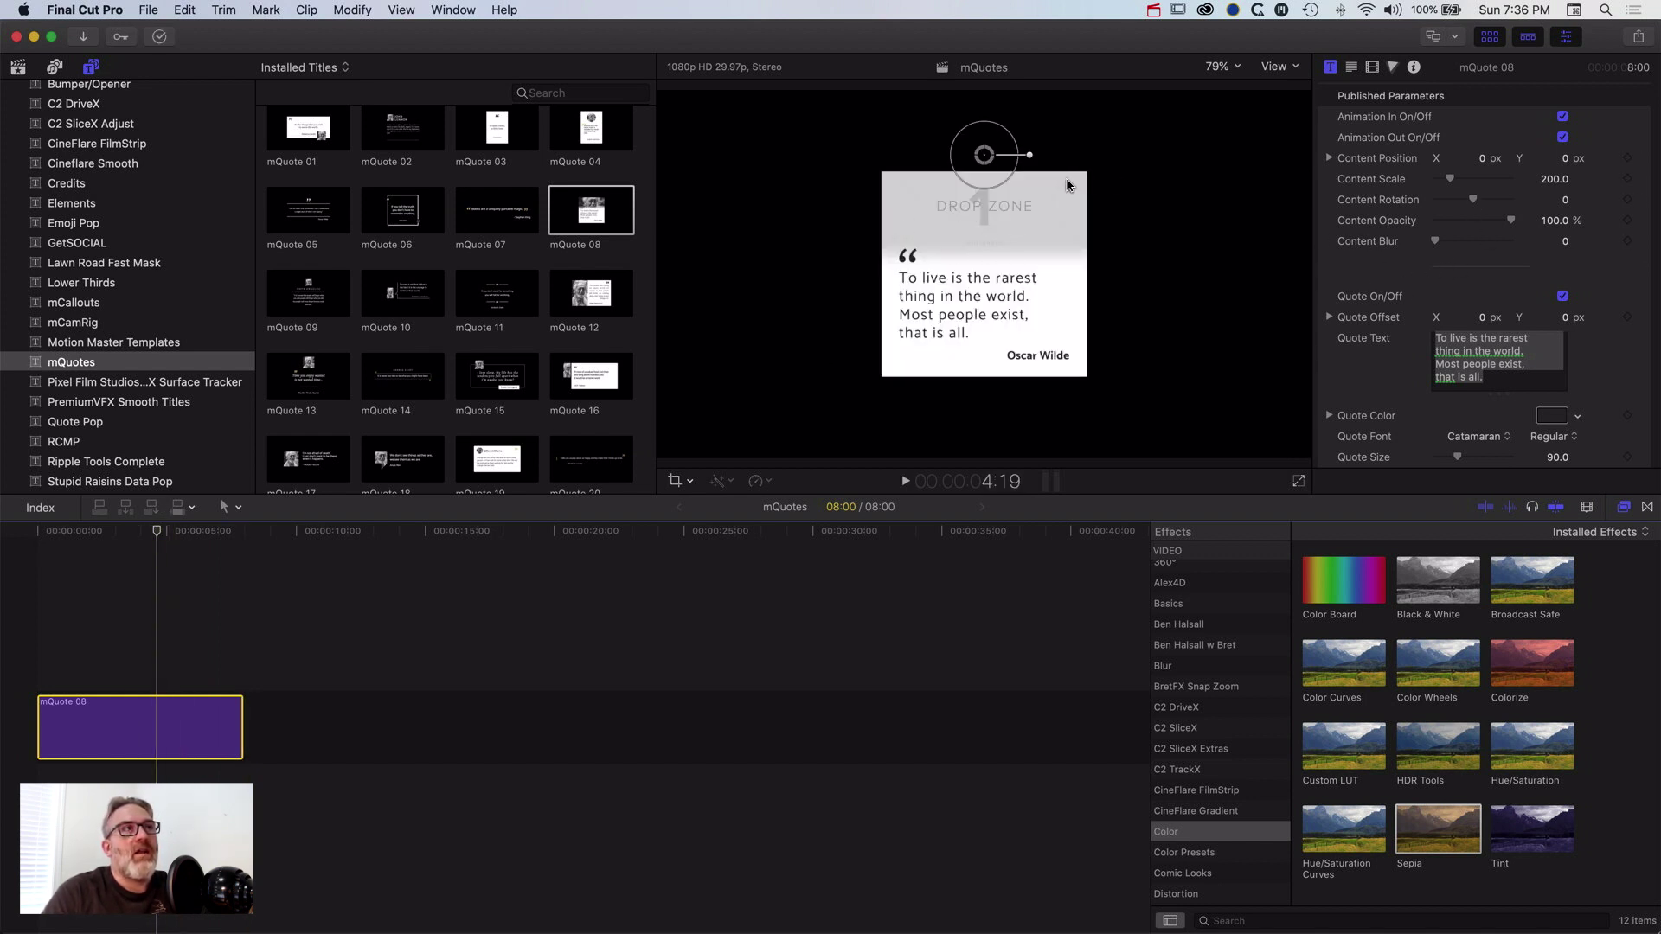
- Nudge the title card in the viewer and reset its Content Position
mouse_move(986, 158)
mouse_down()
mouse_move(1011, 156)
mouse_move(965, 166)
mouse_move(1010, 162)
mouse_move(965, 160)
mouse_move(988, 154)
mouse_up()
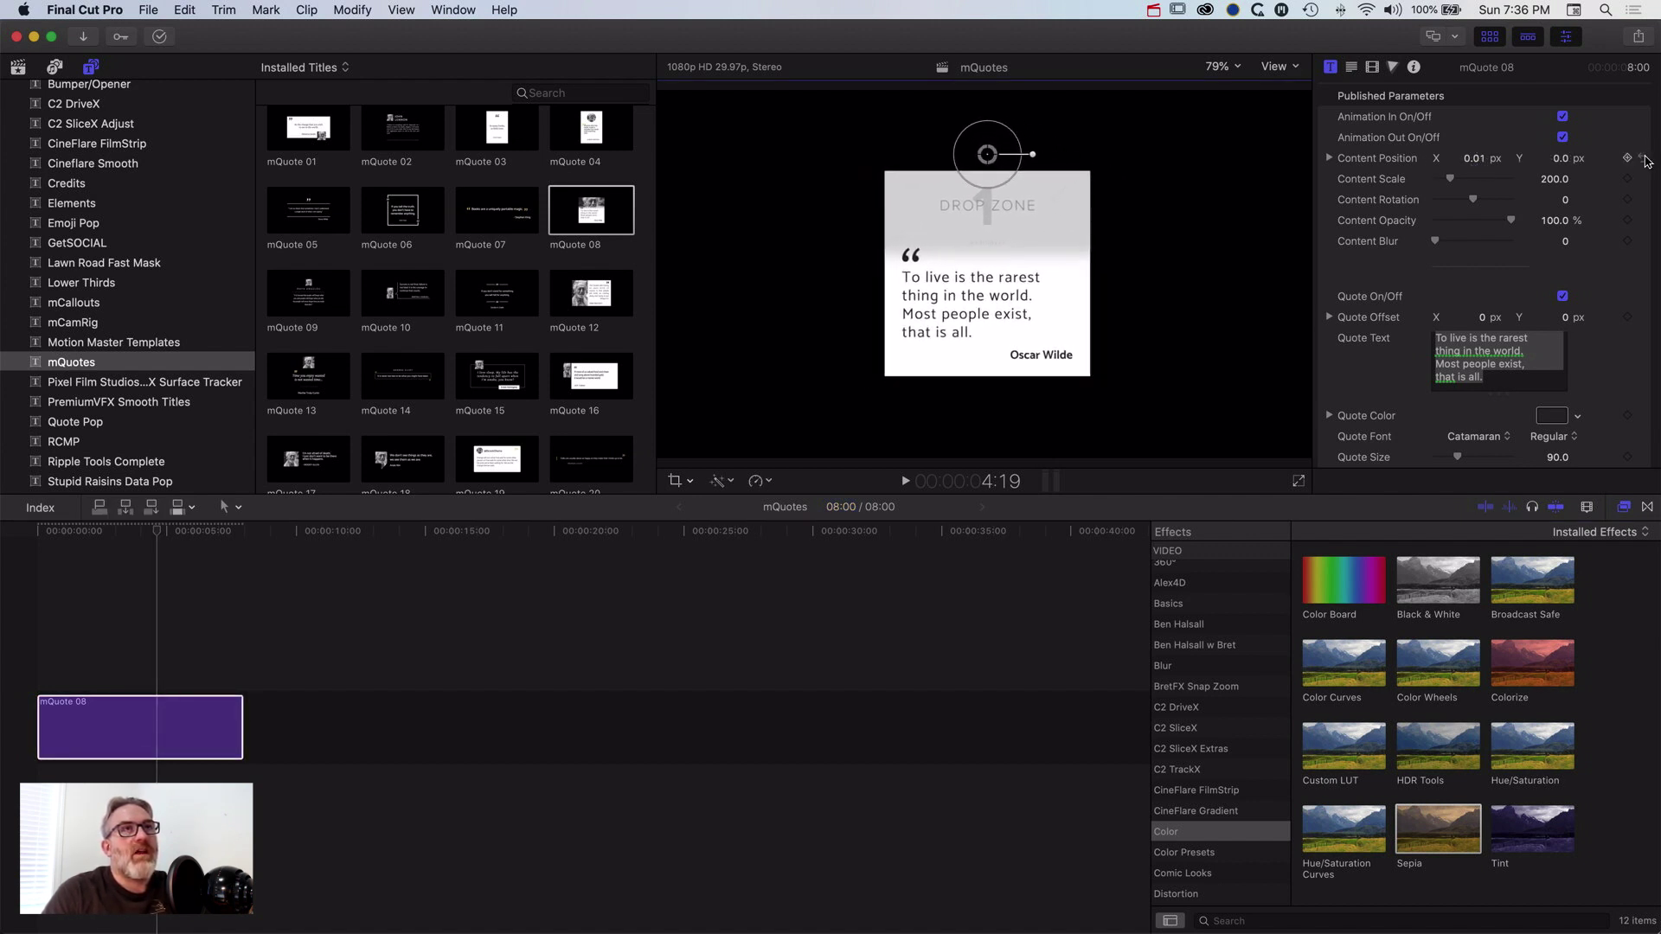
click(1642, 159)
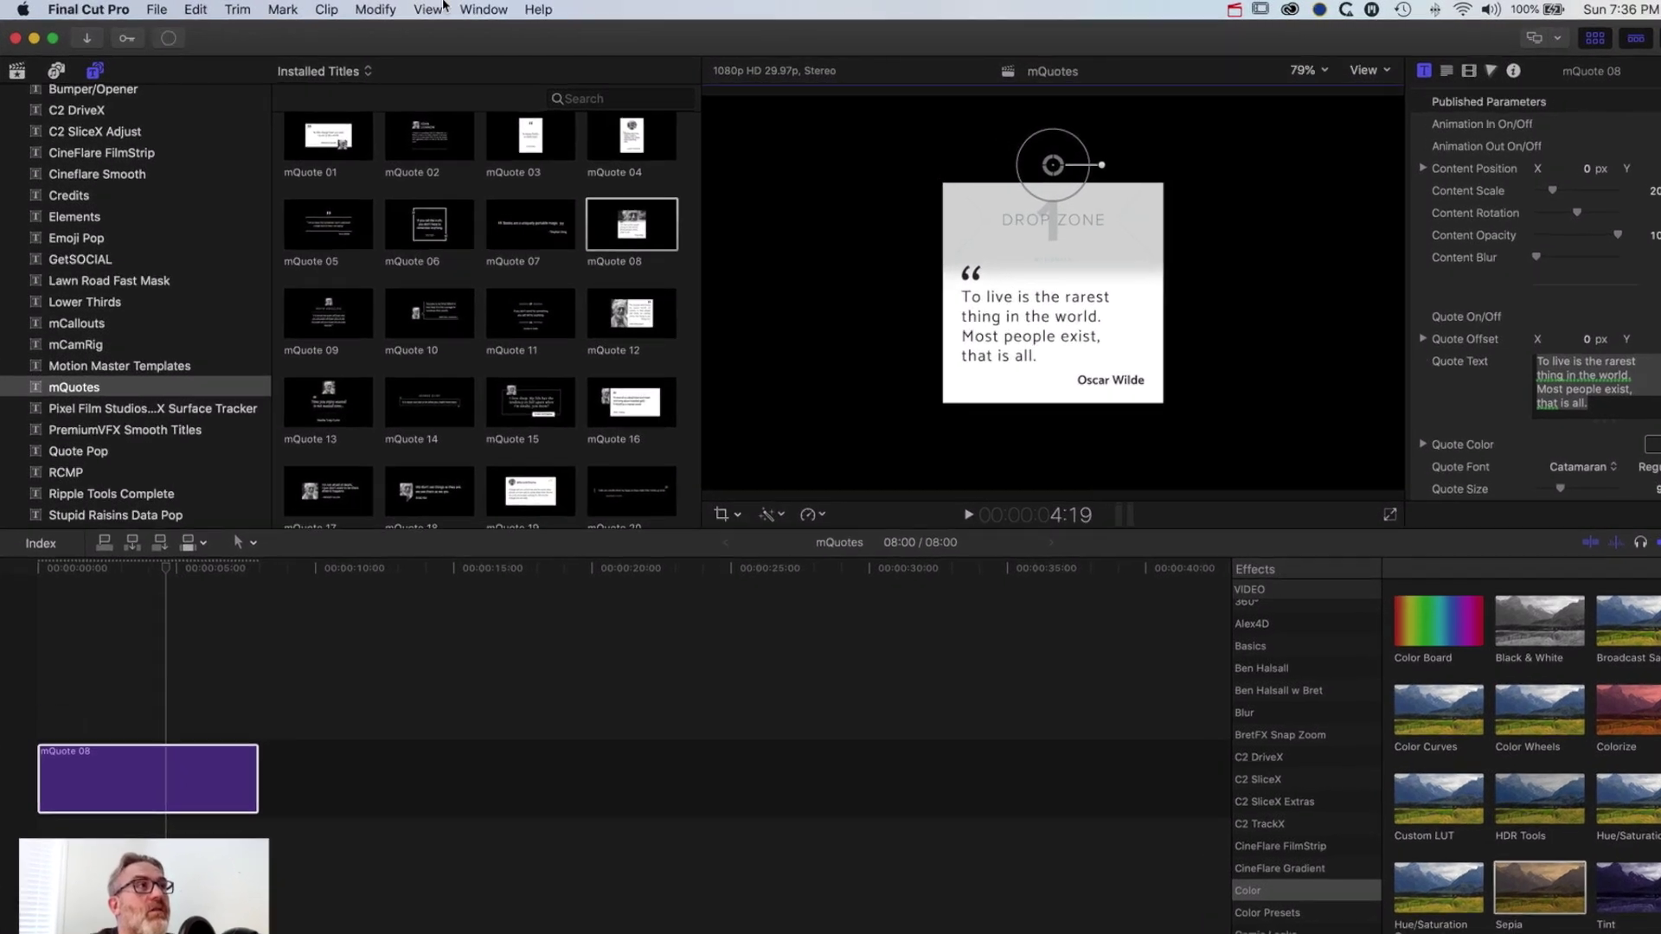
- Check whether the Inspector is enabled among the panes shown in the workspace
click(453, 9)
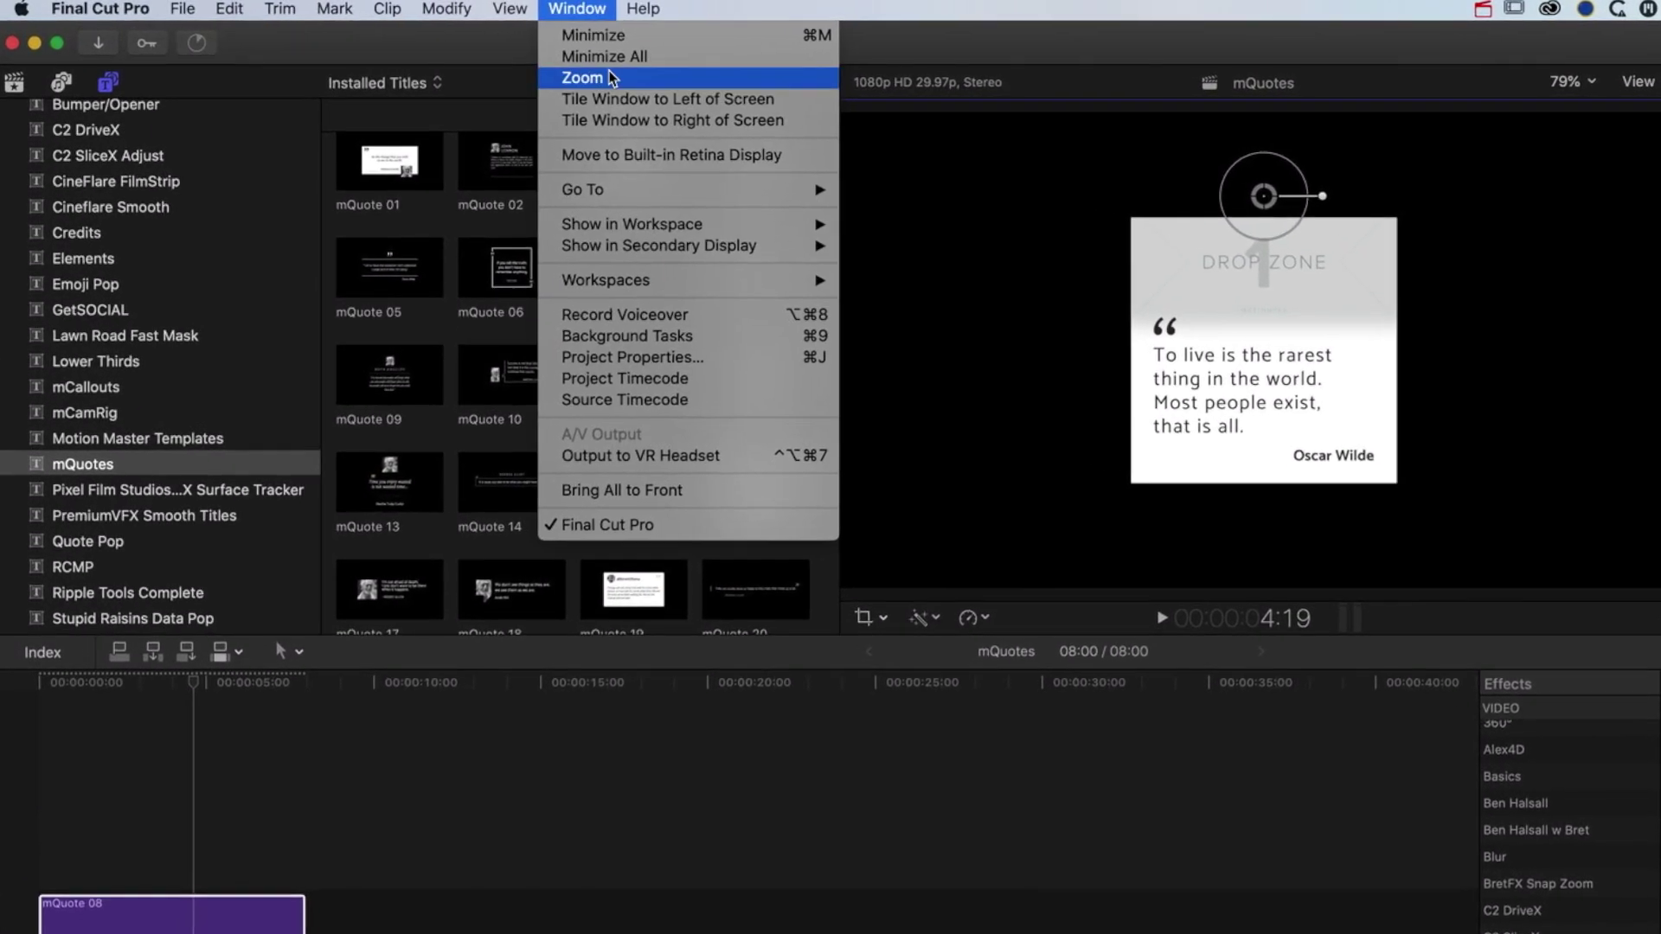
mouse_move(494, 181)
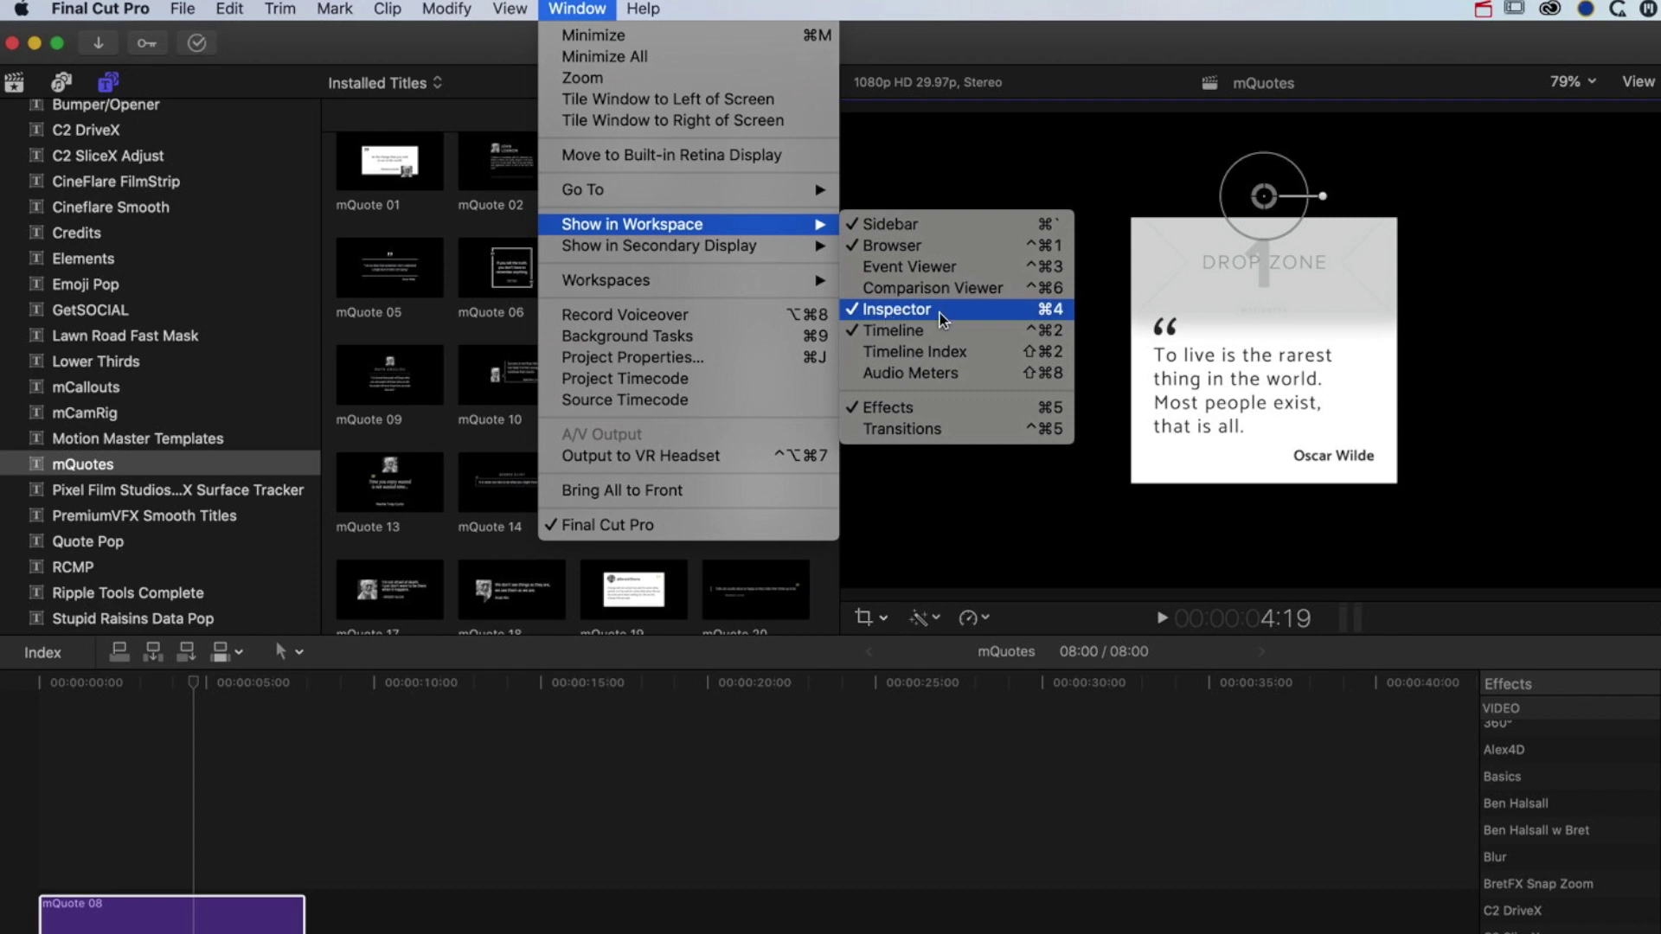
click(1259, 200)
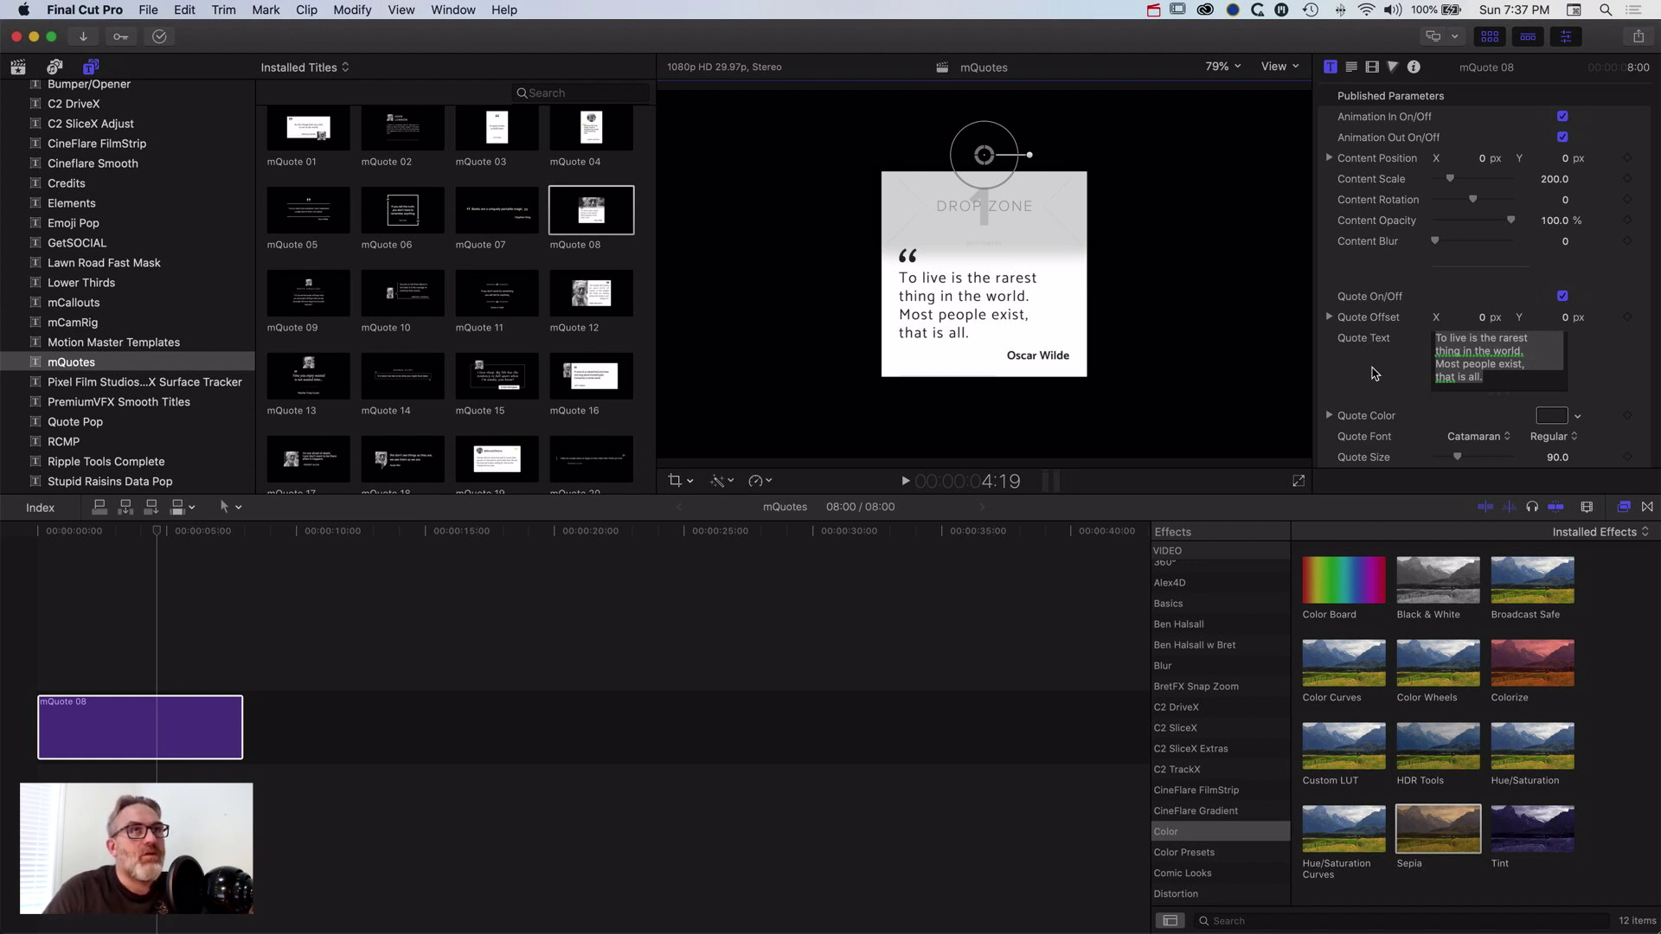
- Switch to Safari and copy the Kary Mullis quote beginning "Sometimes in the morning" from the Surf Quotes page, without quotation marks
key(super+Tab)
key(super+Tab)
key(super+Tab)
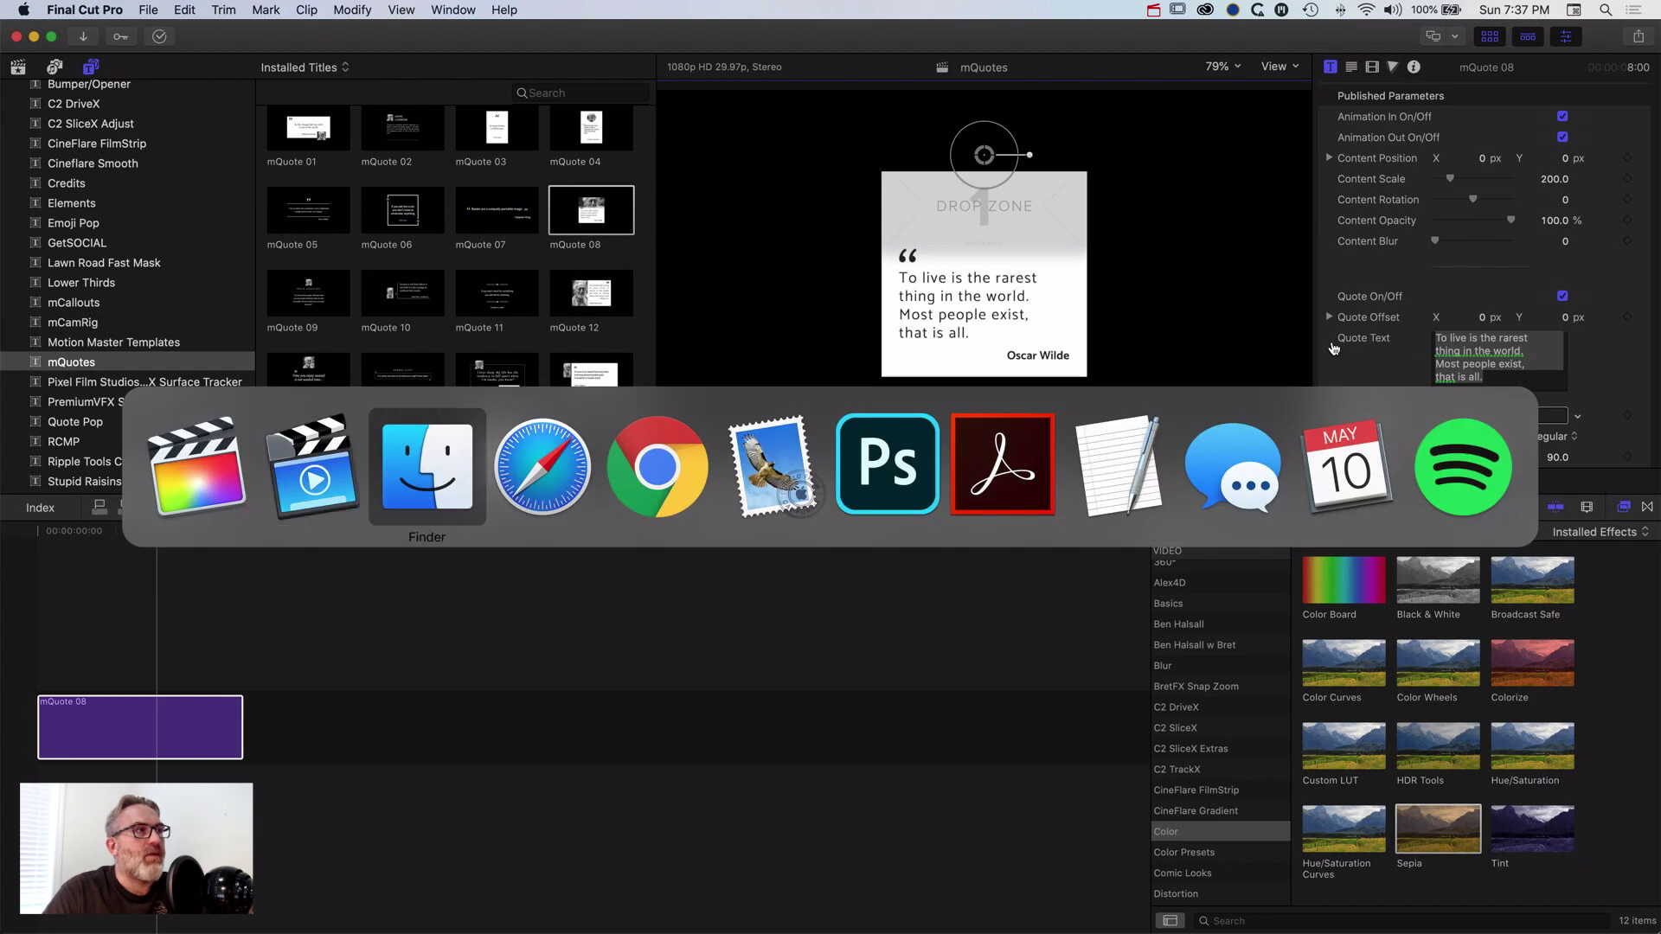
scroll(401, 604, up, 1)
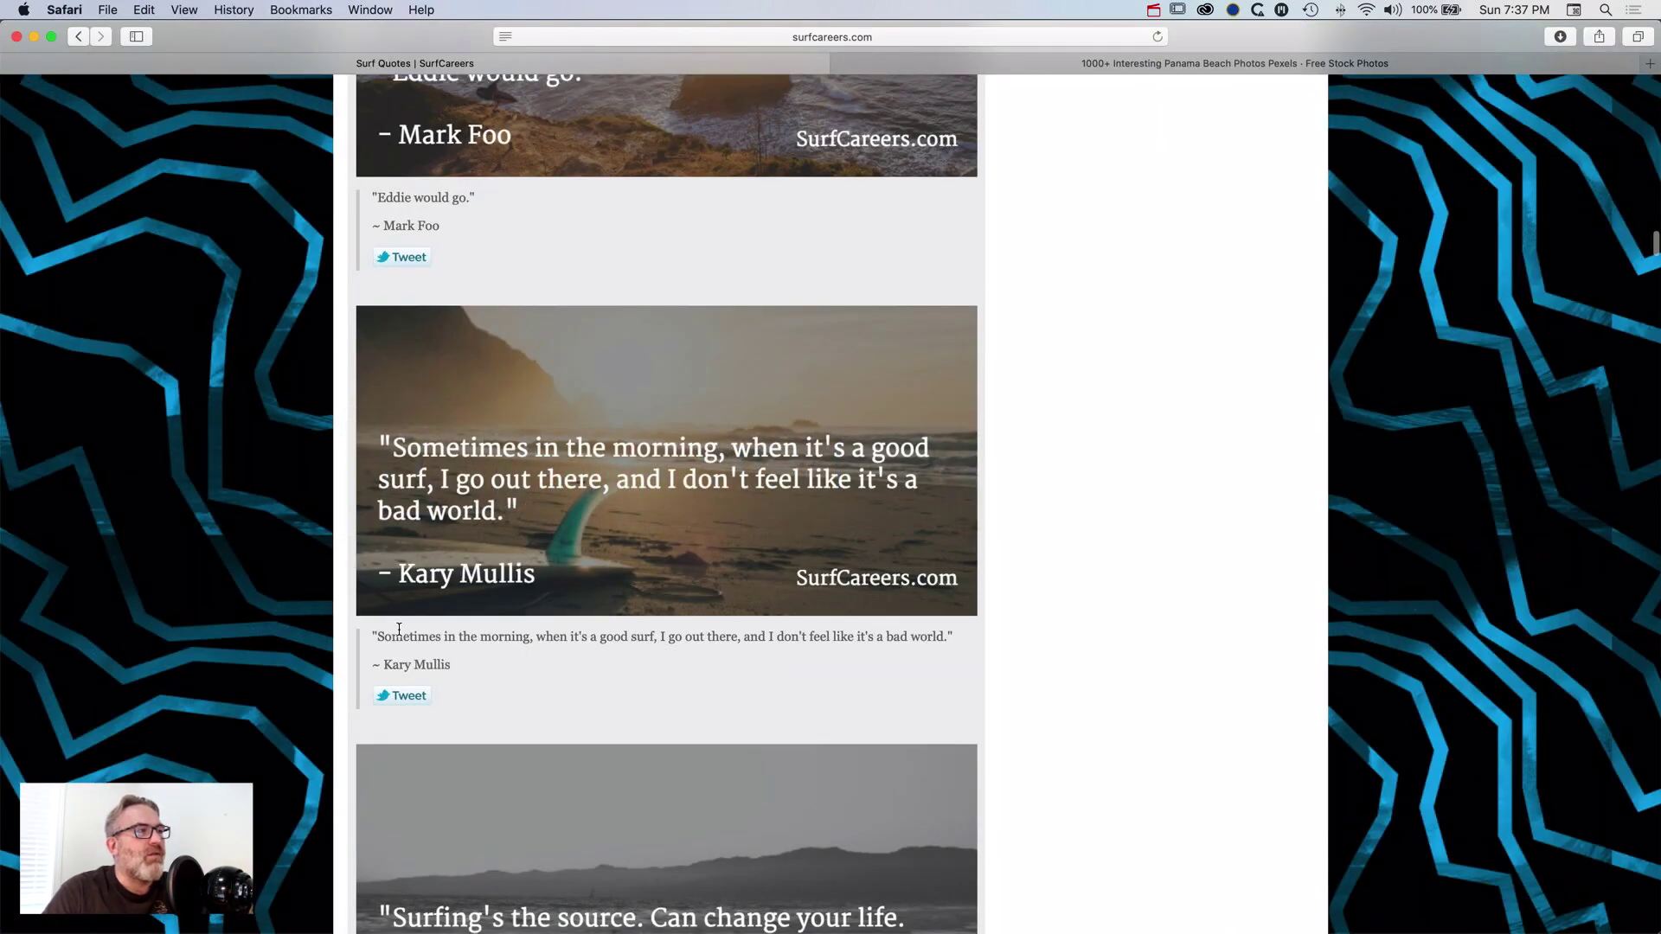
scroll(389, 627, down, 1)
drag(378, 630, 936, 651)
key(super+c)
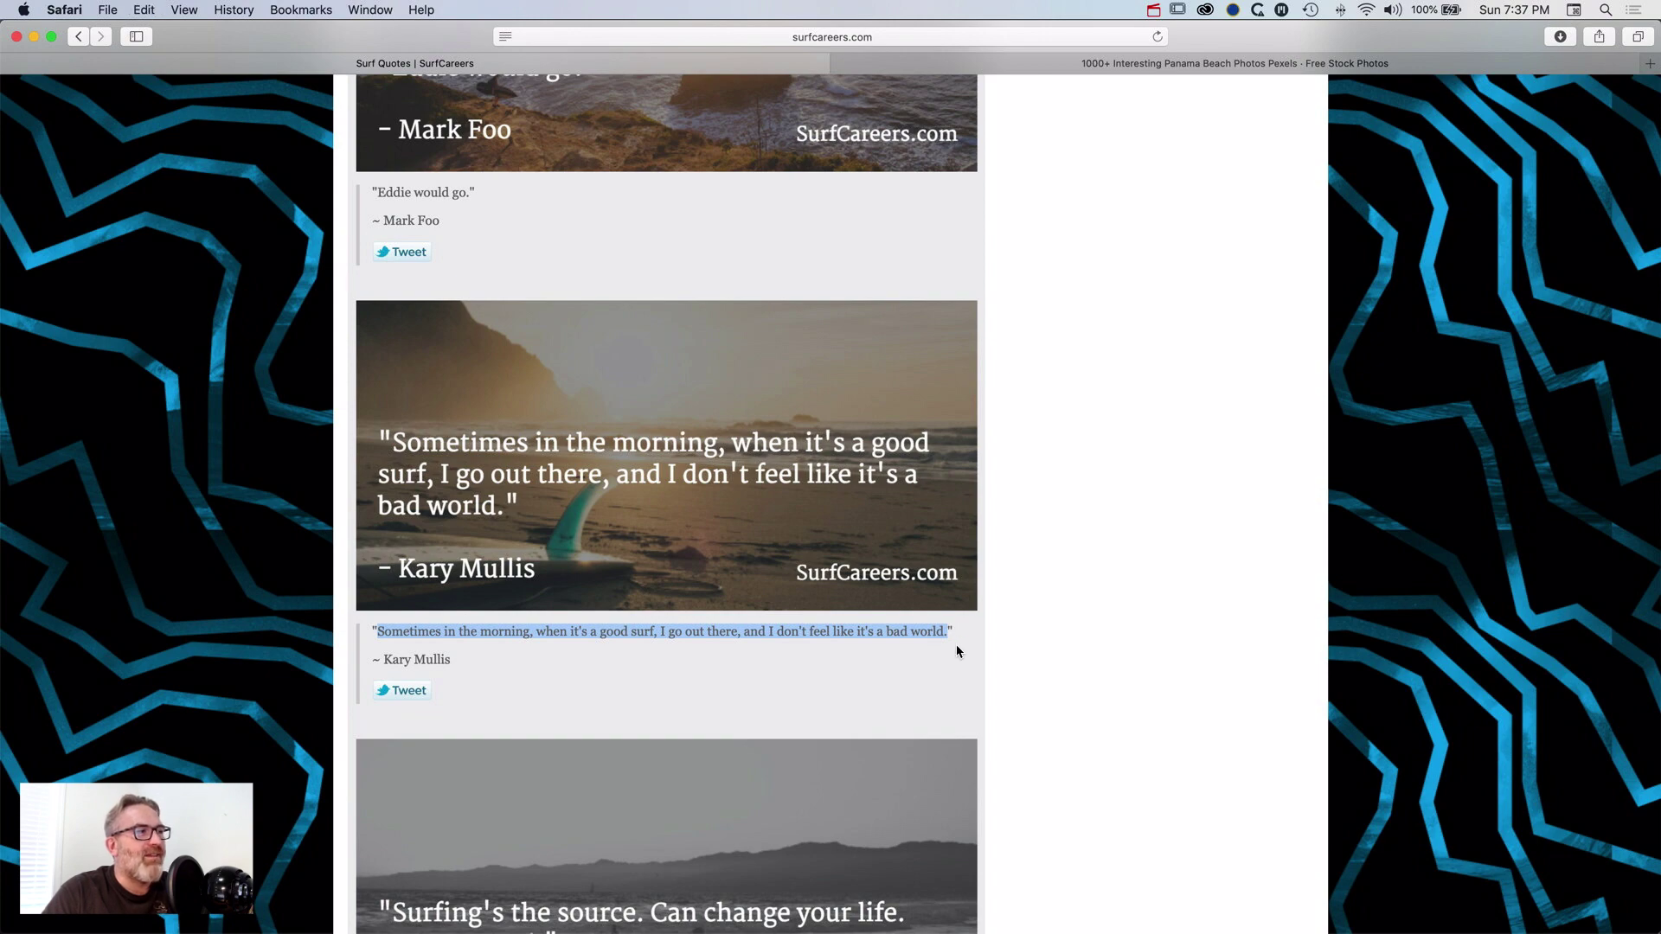
- Return to Final Cut Pro and replace the title's Quote Text with the copied quote
key(super+Tab)
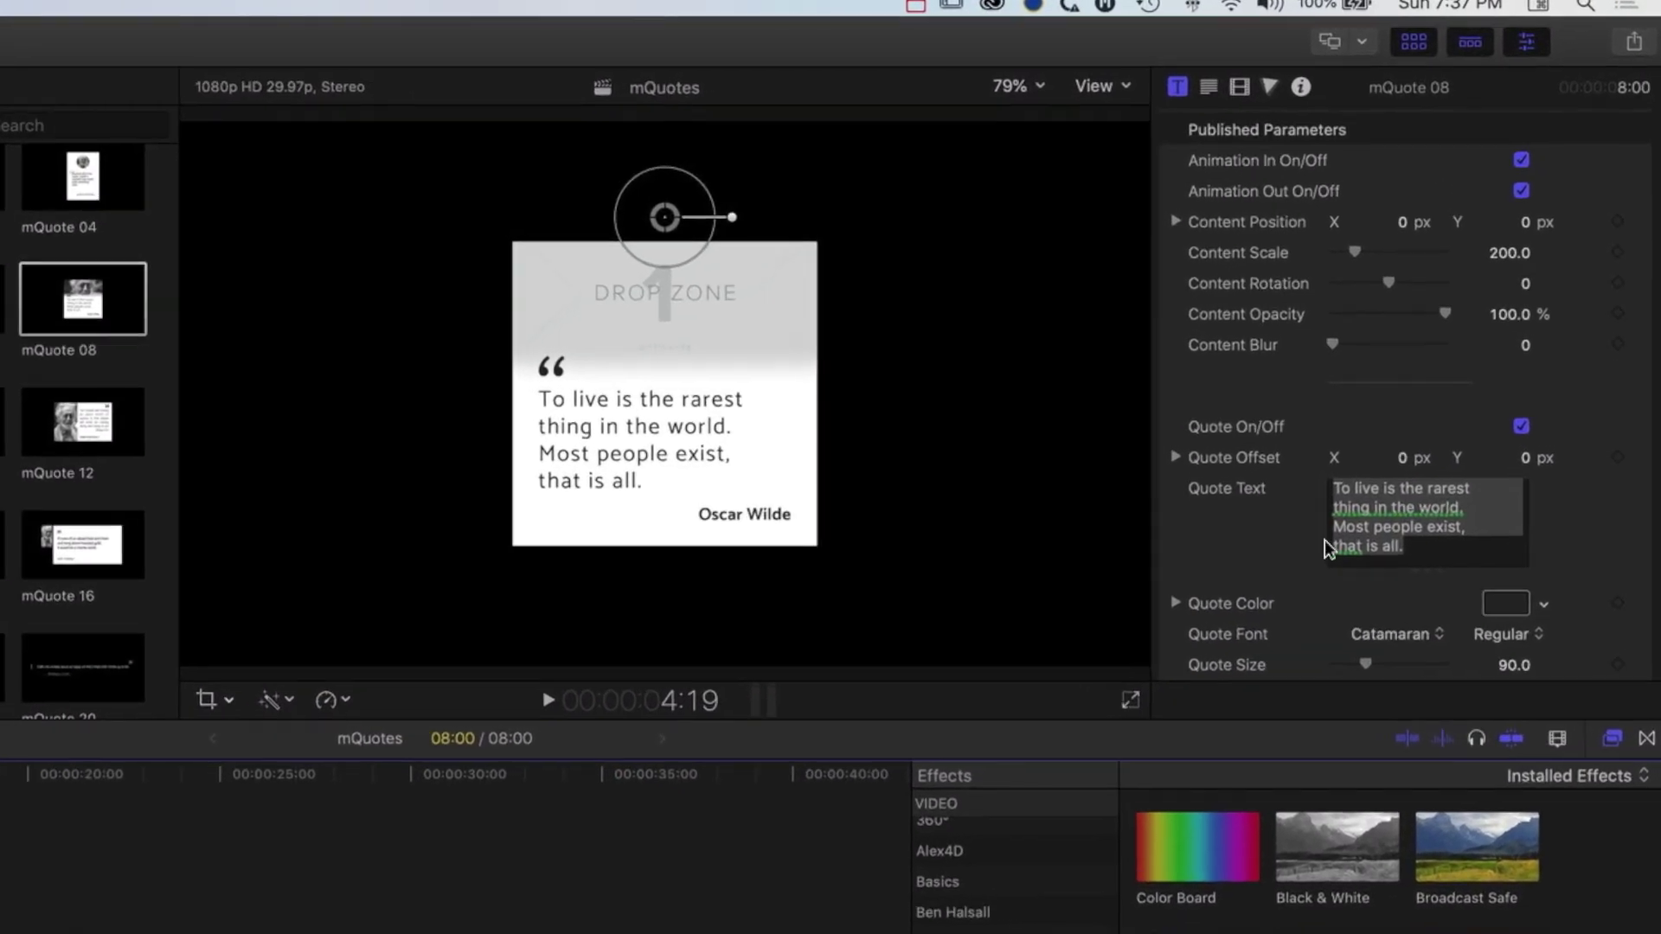
click(1421, 549)
drag(1423, 552, 1267, 489)
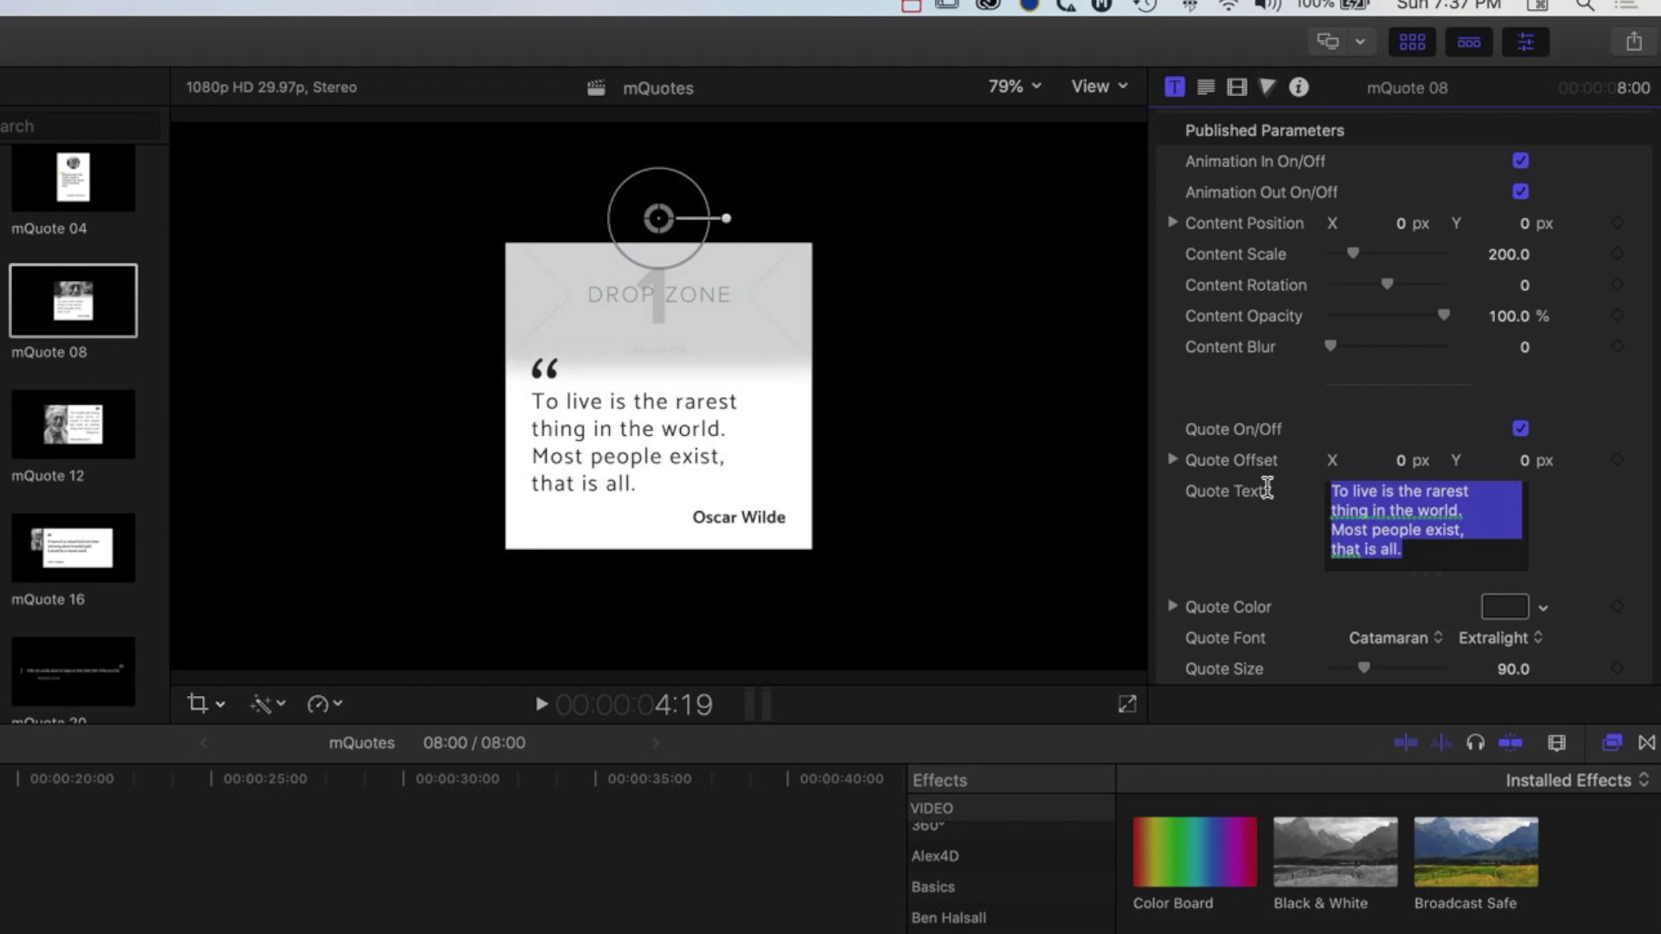
key(super+v)
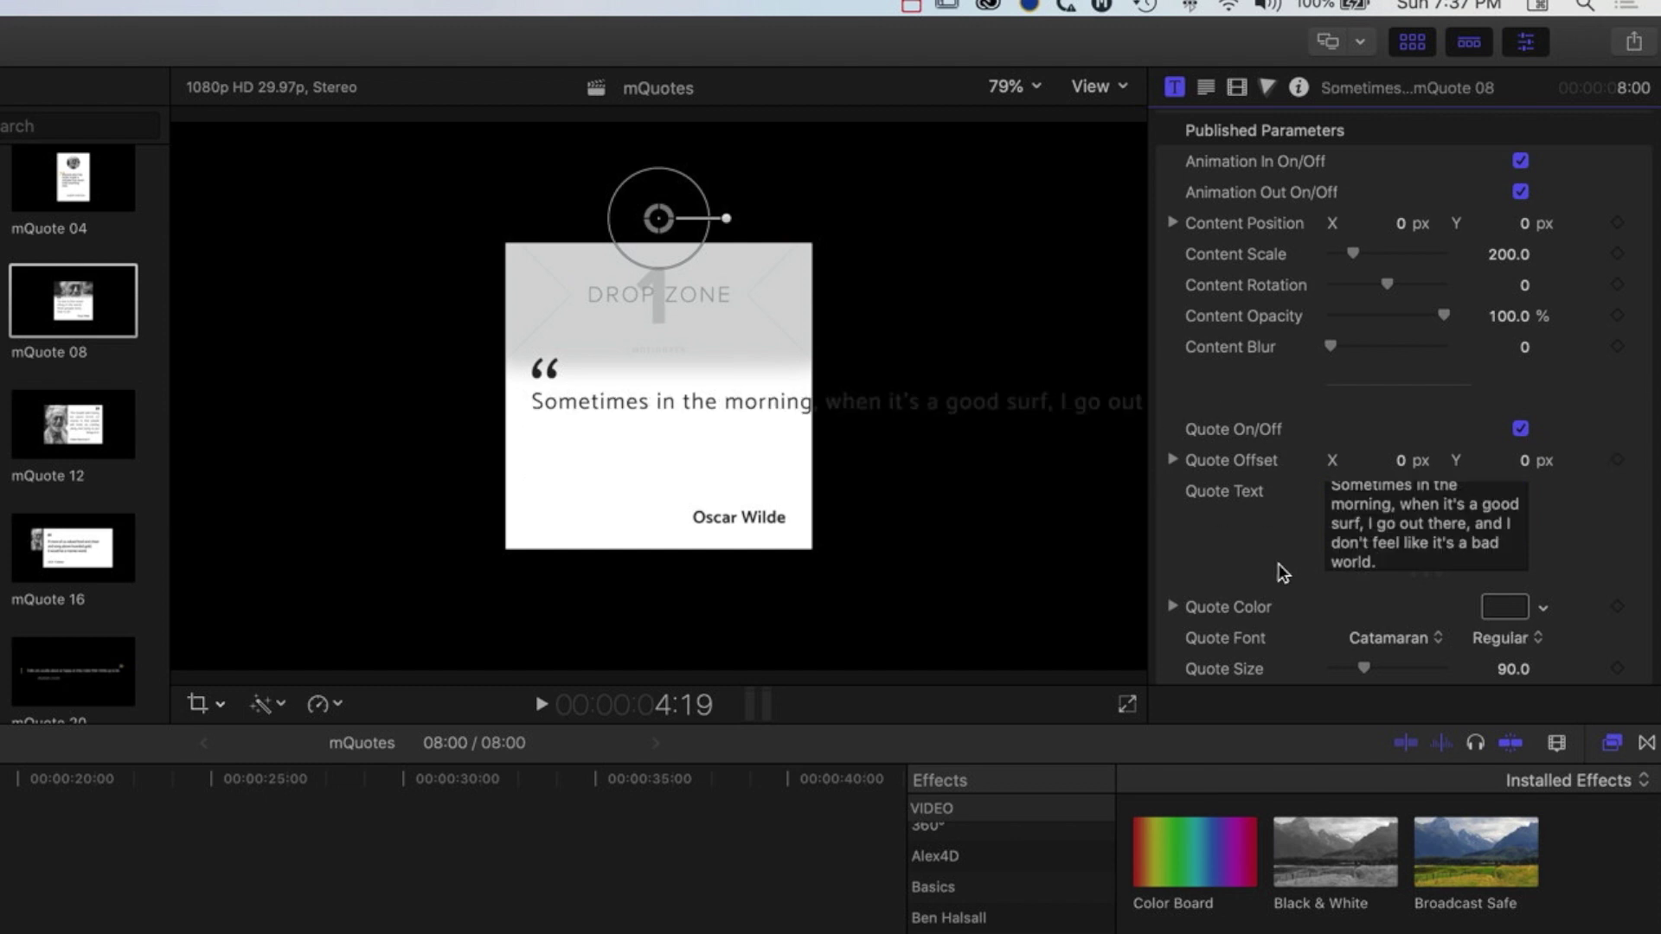
- Break the Quote Text into four lines, after "morning,", "I go" and "feel", without stray leading spaces
click(1399, 503)
key(Return)
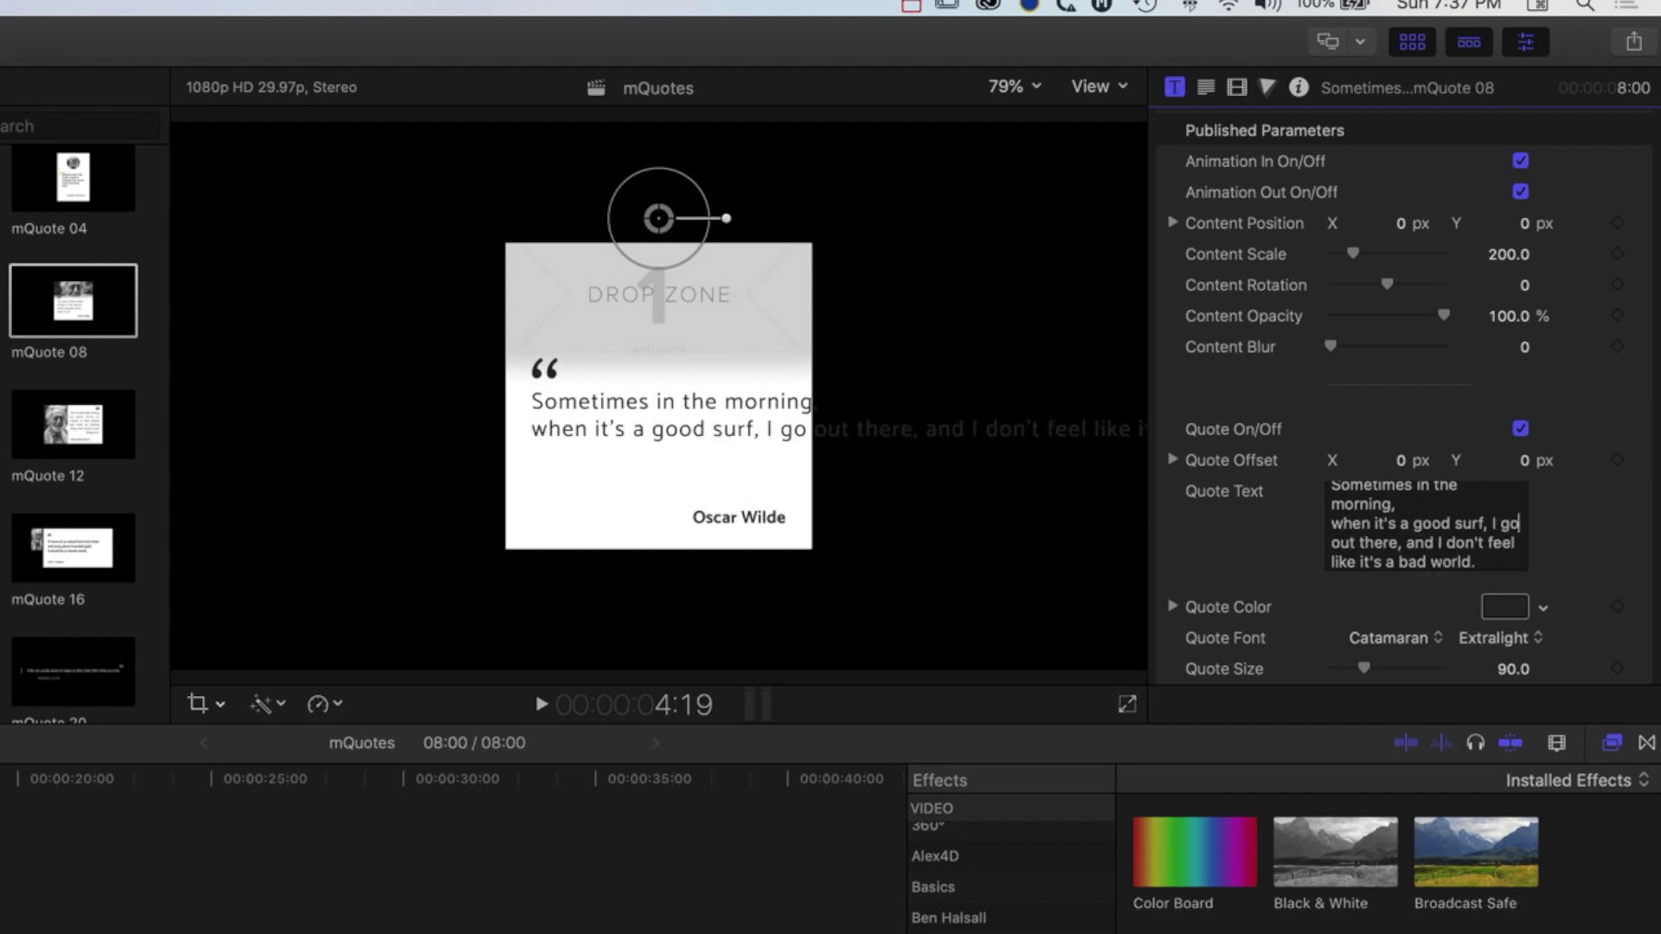
key(Return)
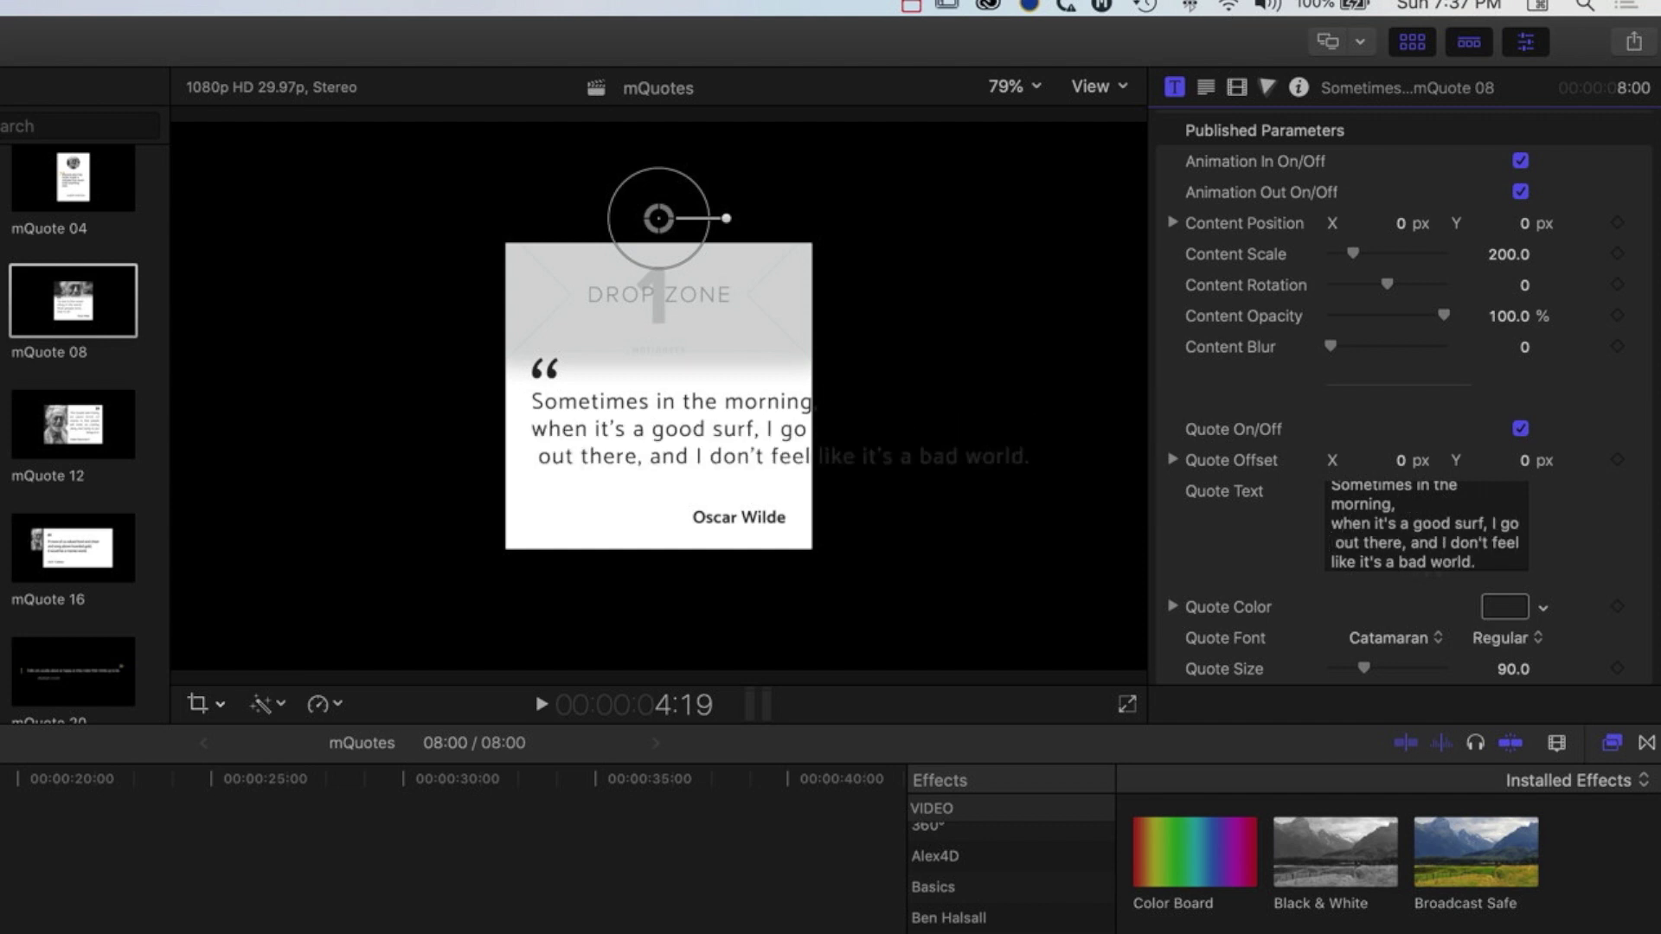
key(Delete)
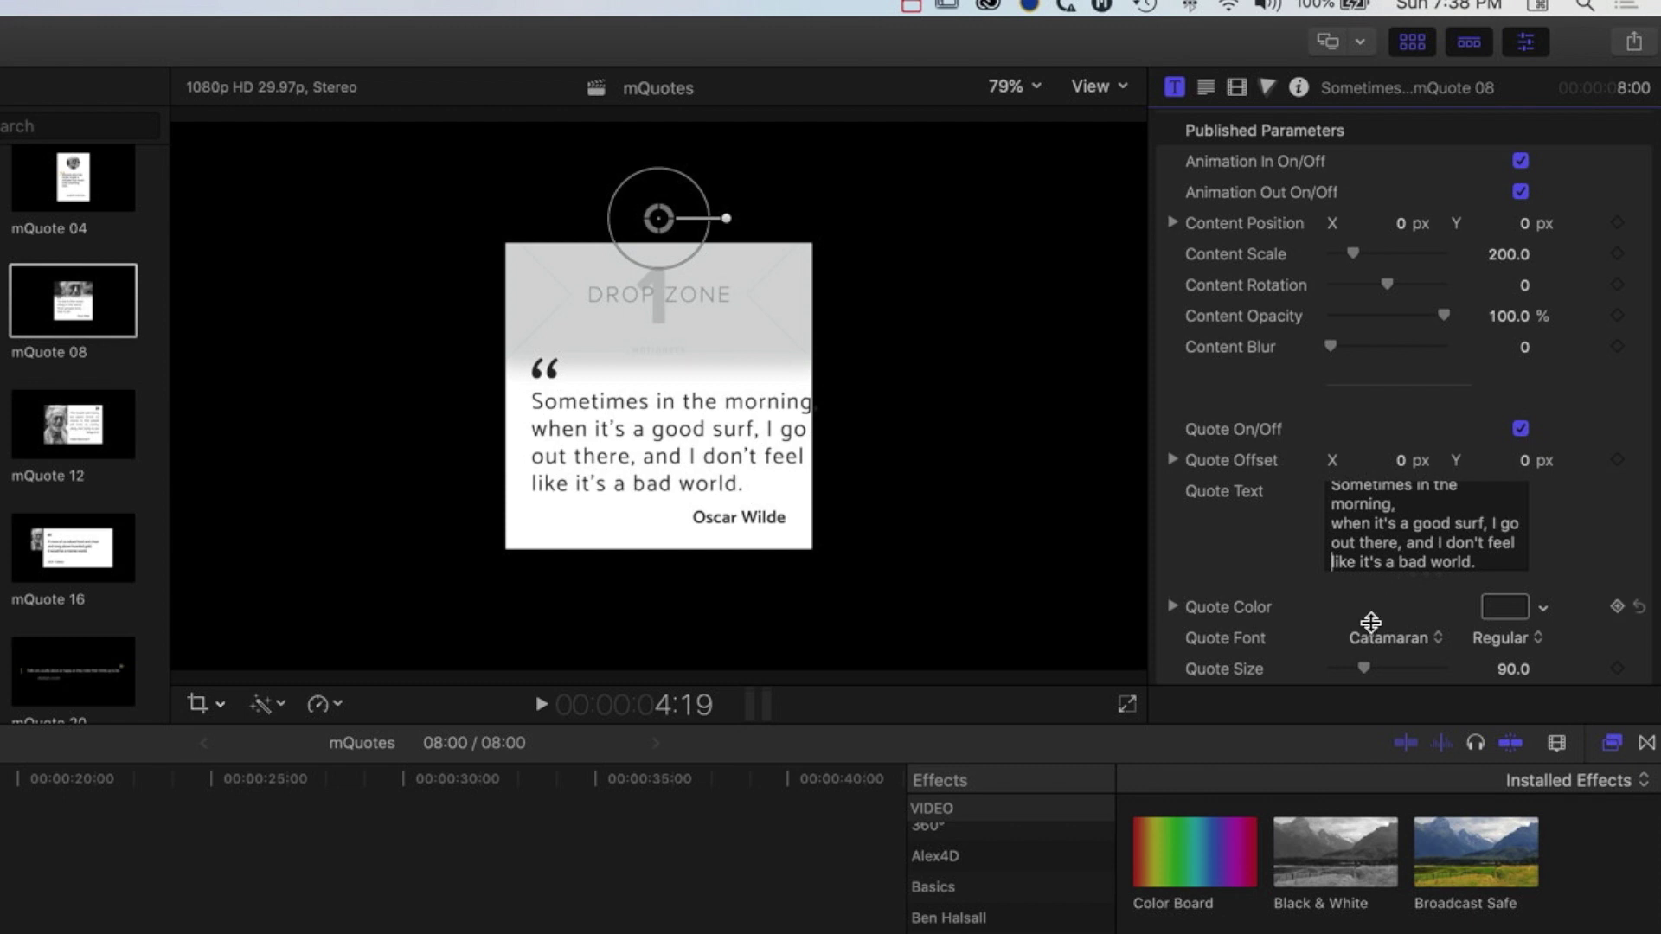
- Reduce the Quote Size to 84 and set the Quote Spacing to -22 so the quote fits the card
scroll(1251, 625, down, 3)
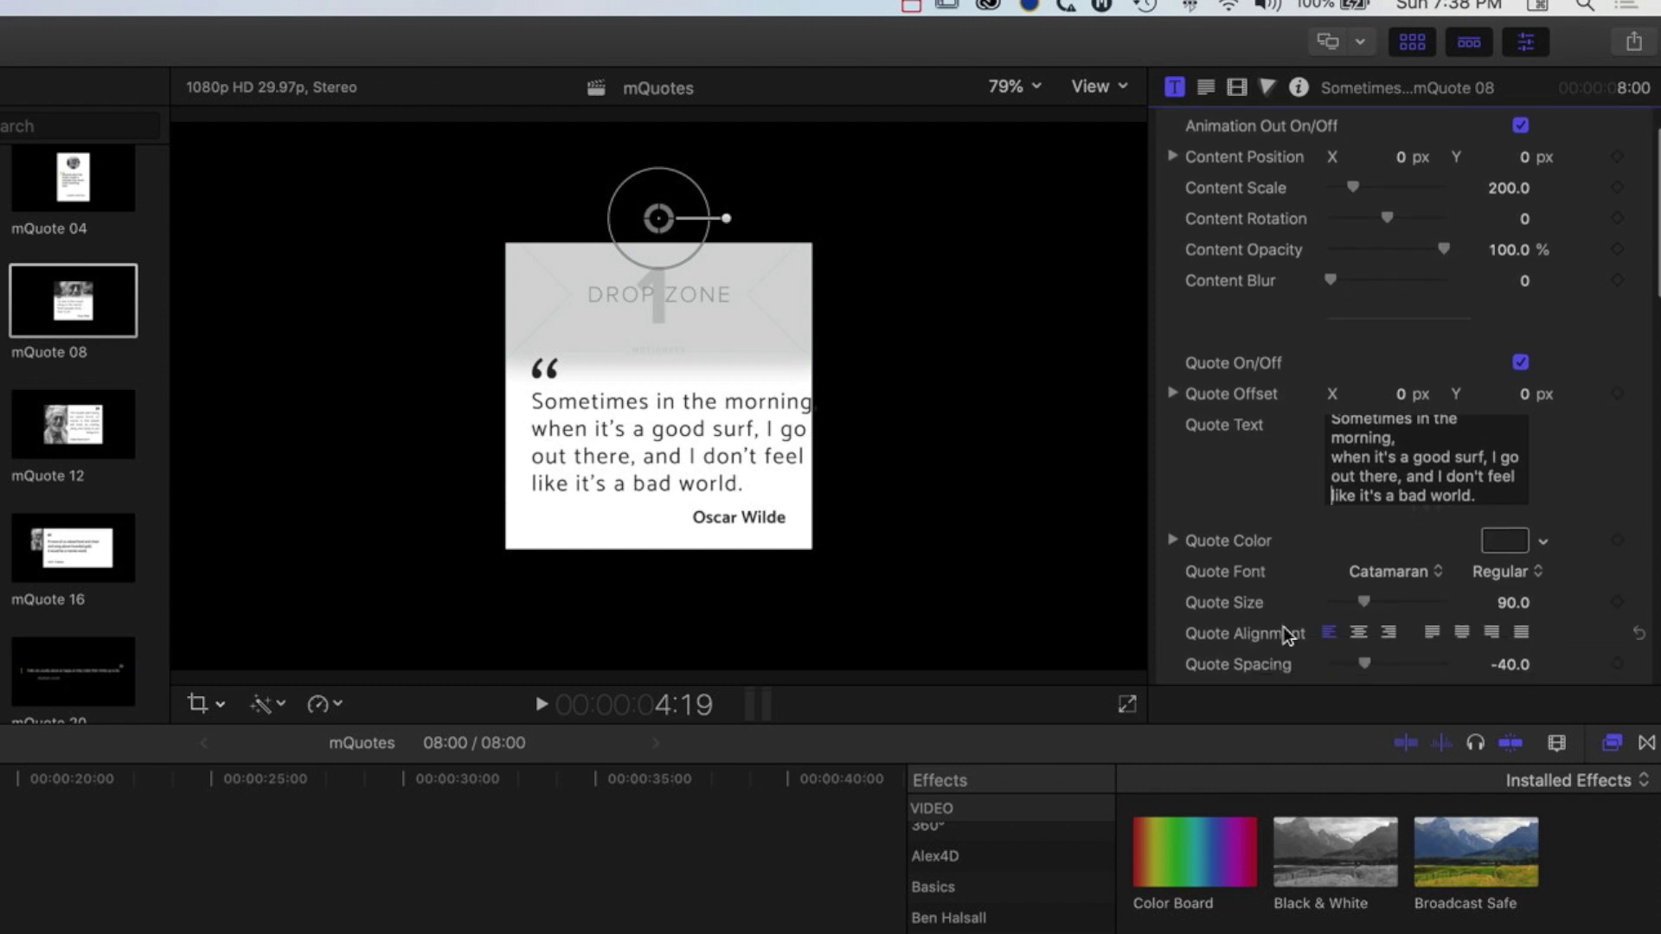
scroll(1276, 626, down, 1)
drag(1366, 591, 1362, 590)
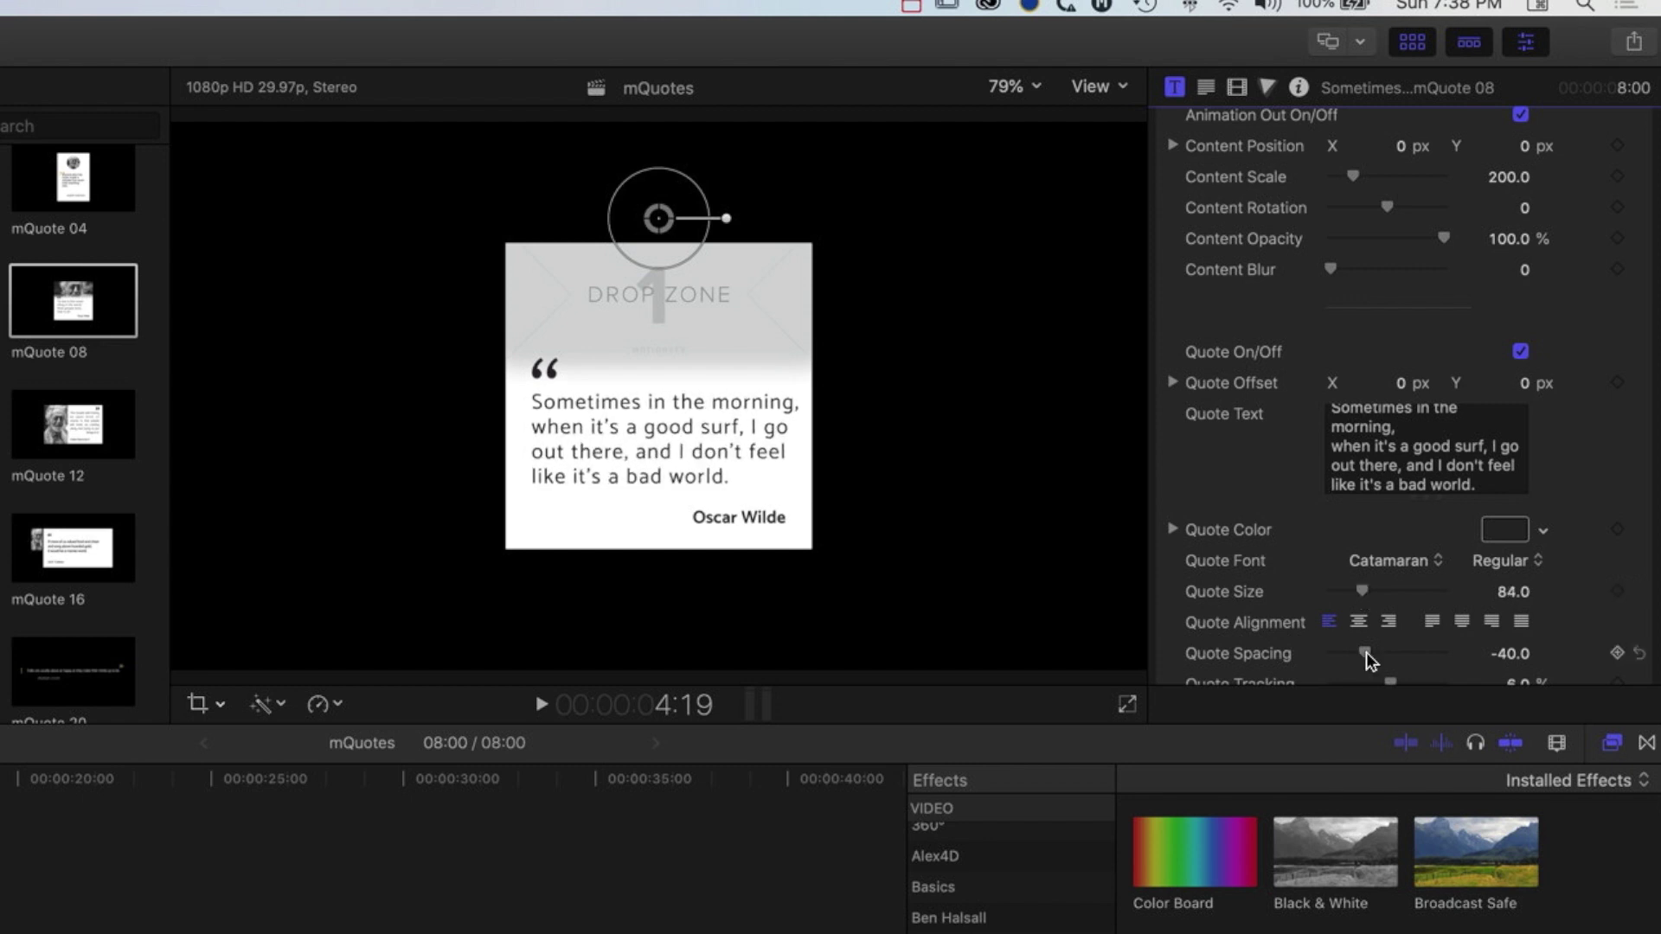
scroll(1349, 648, down, 3)
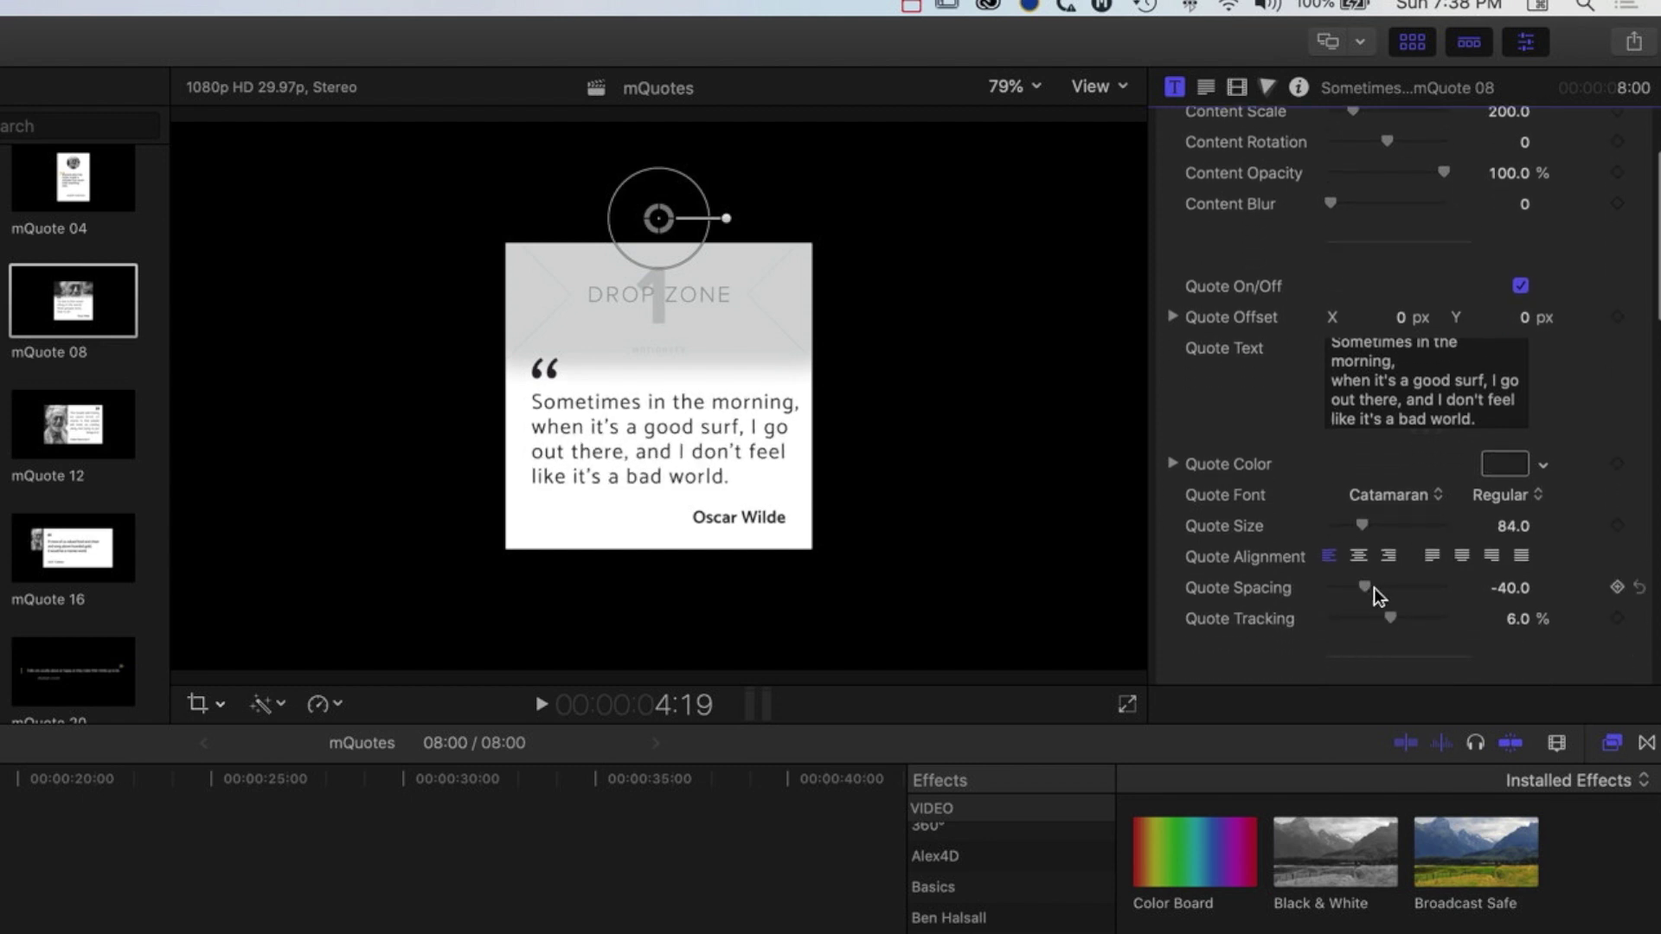
drag(1368, 586, 1370, 590)
- Copy the author's name, Kary Mullis, from the Surf Quotes page in Safari and replace the title's Author Text with it
scroll(1238, 630, down, 10)
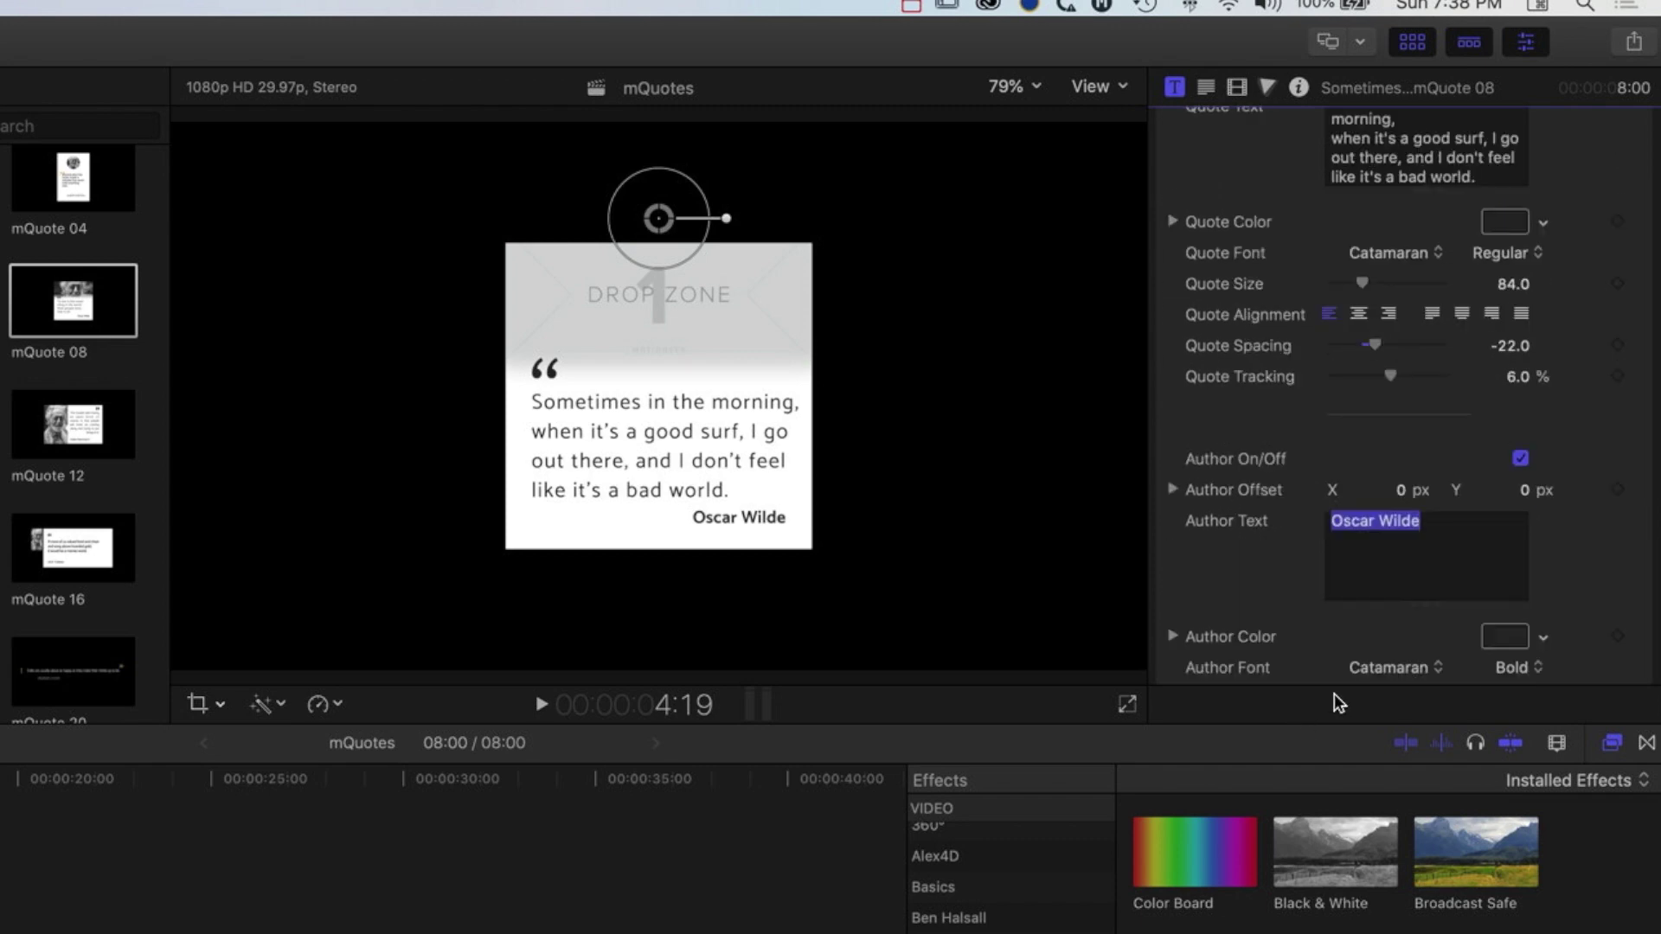
key(super+Tab)
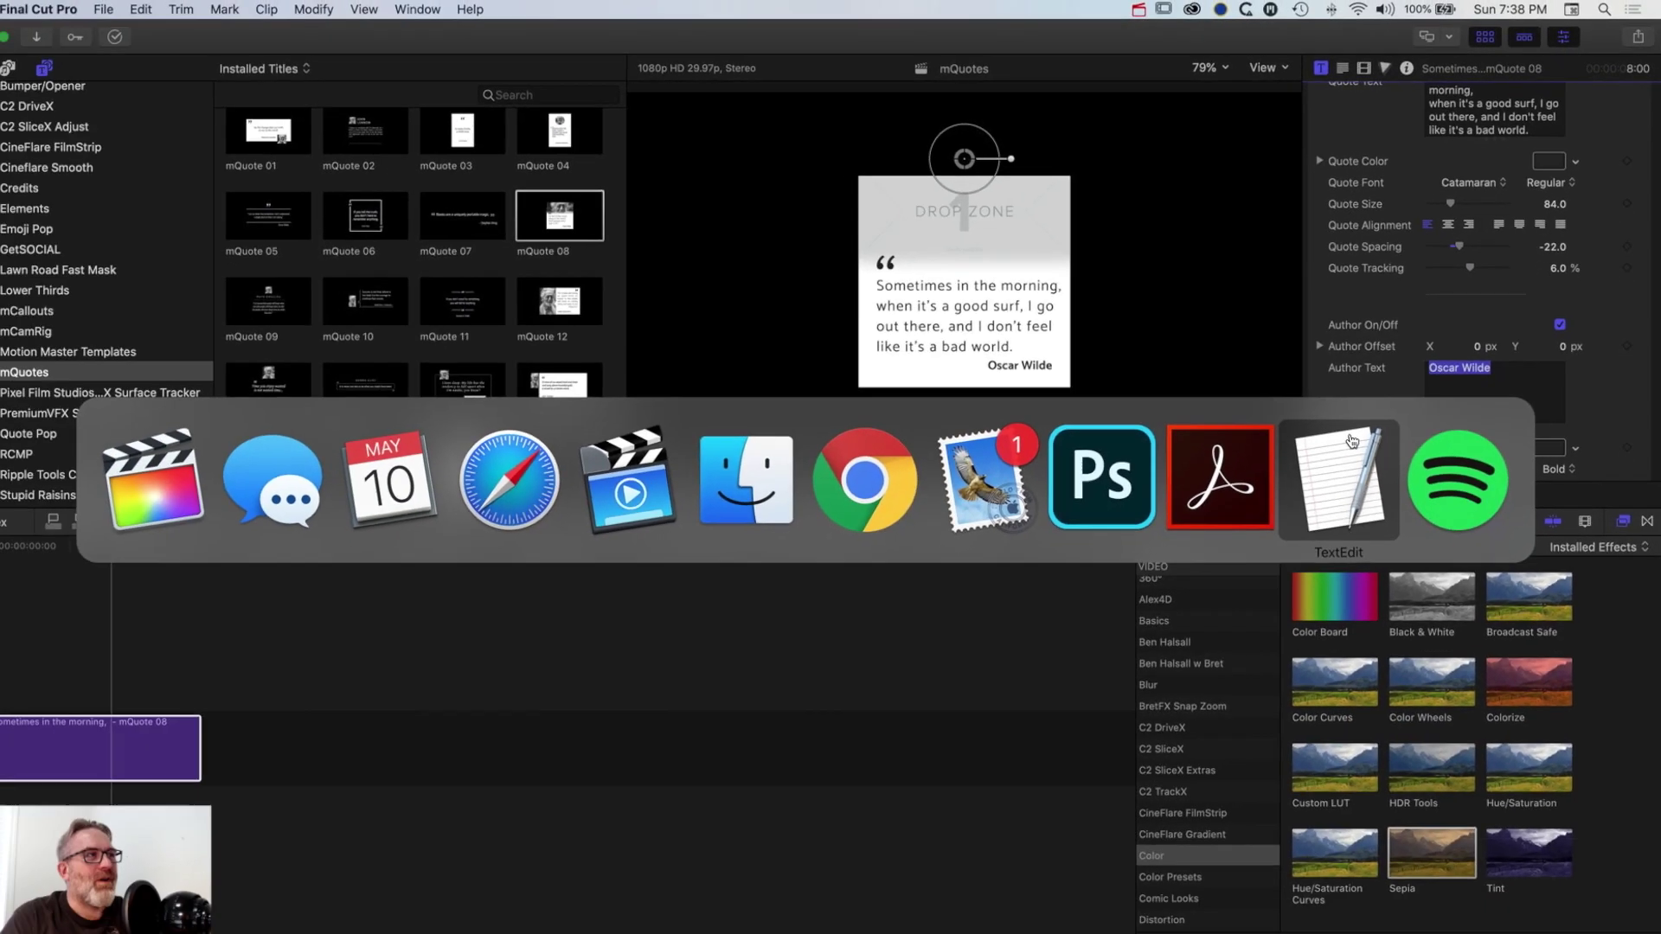
click(529, 485)
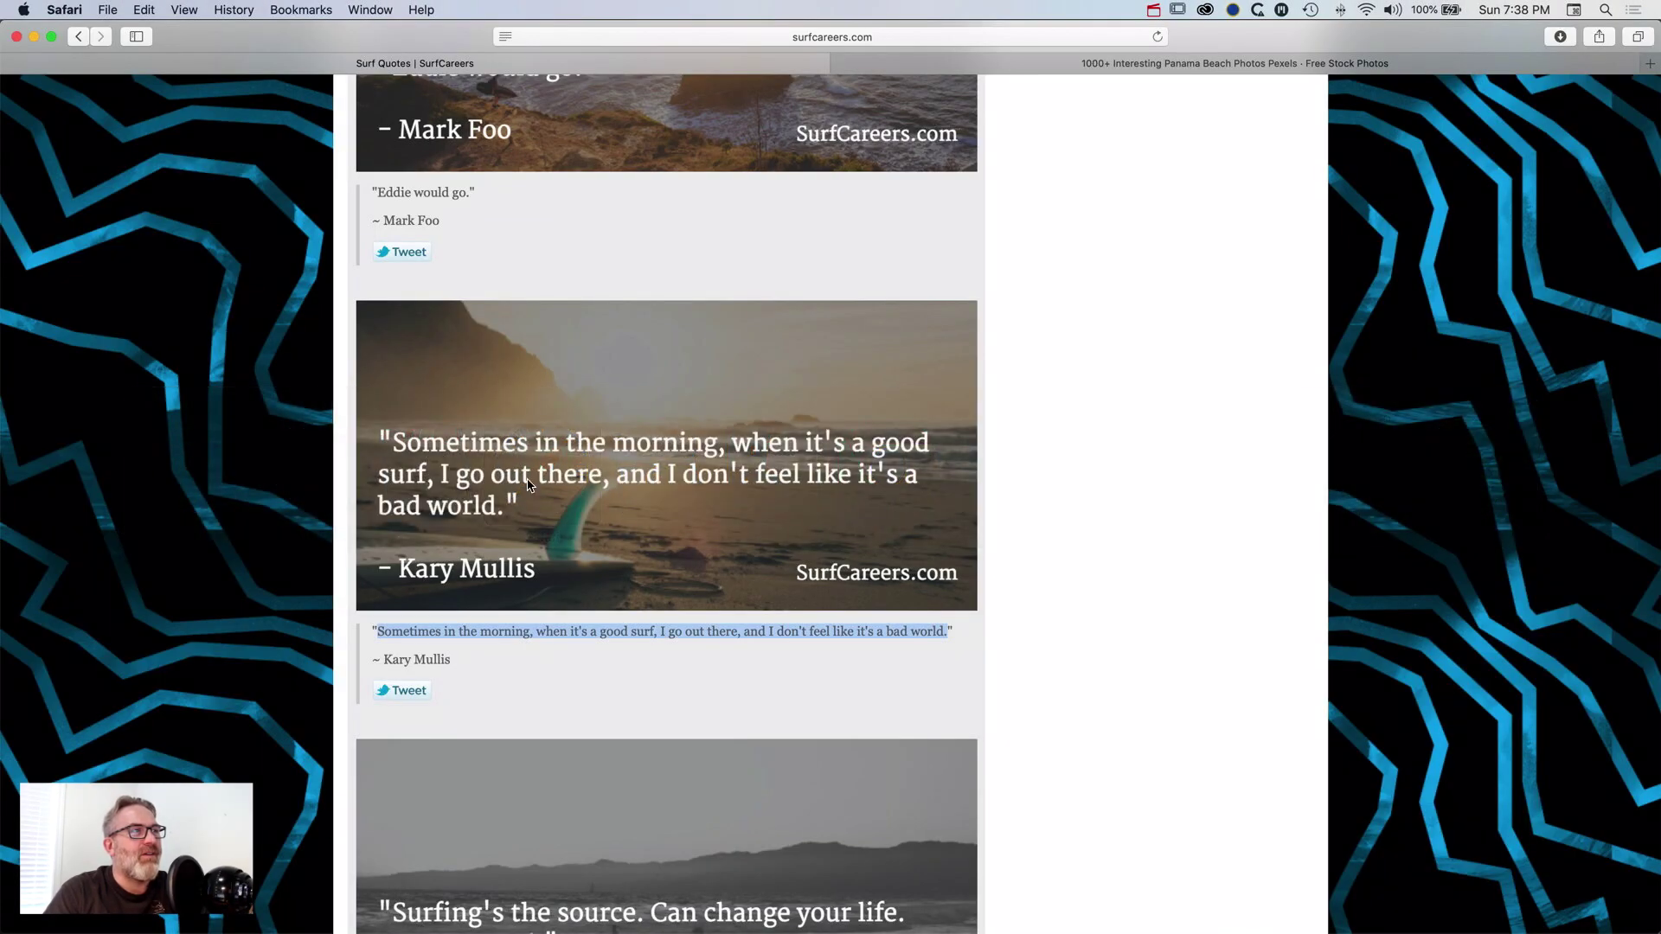
drag(383, 658, 455, 665)
key(super+c)
key(super+Tab)
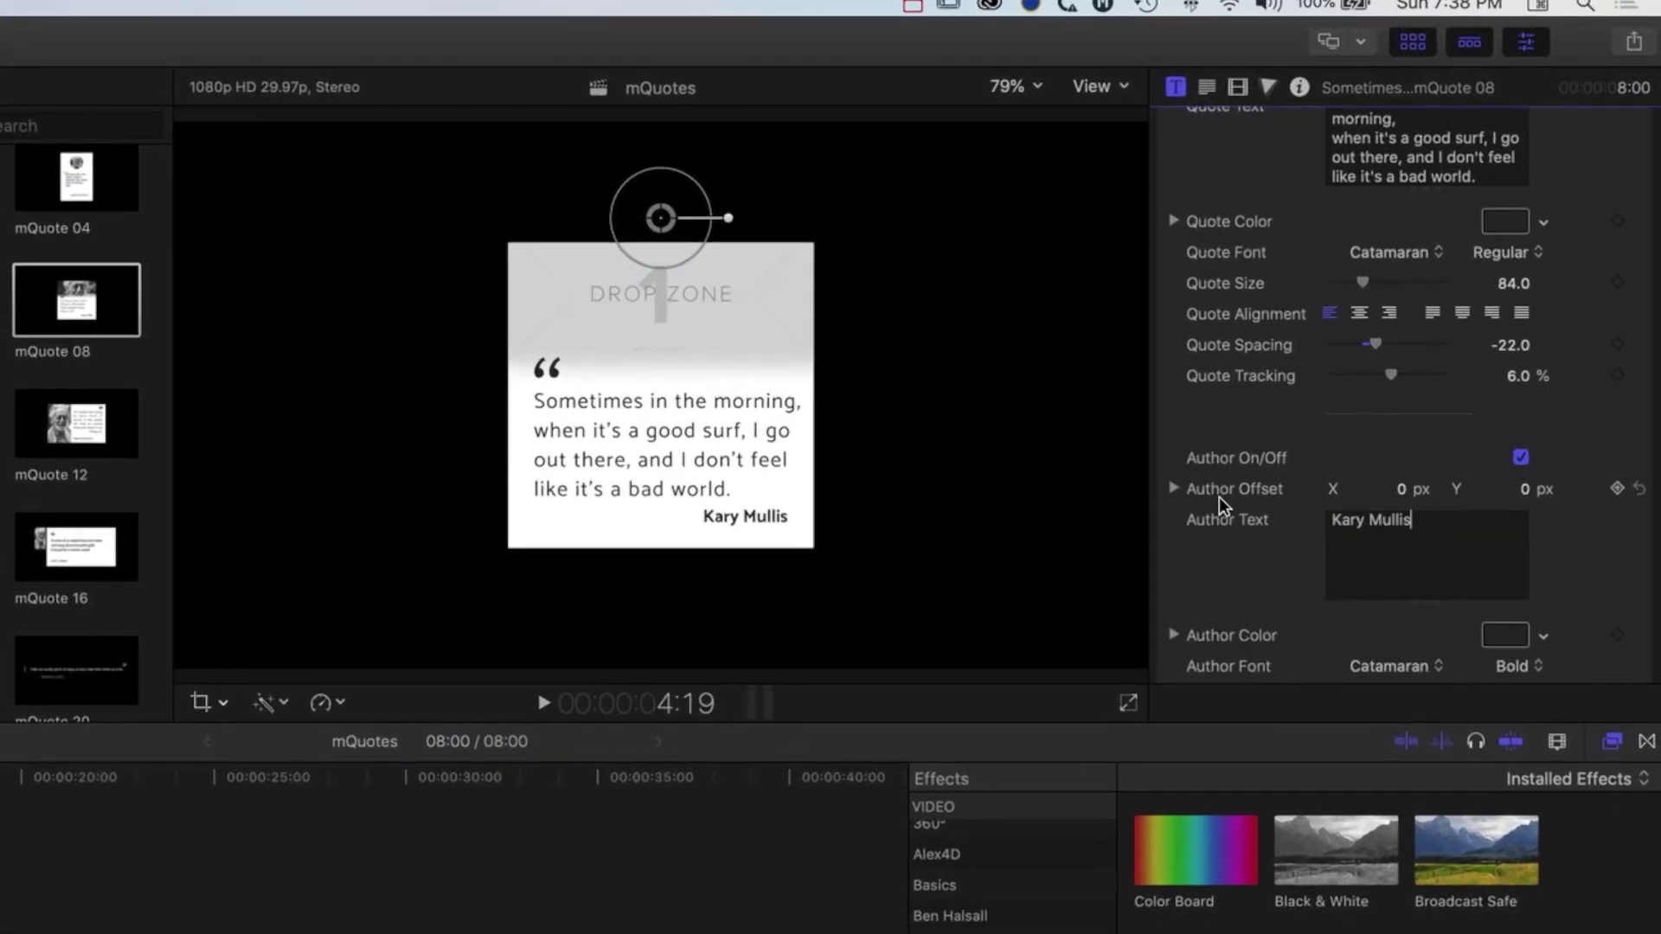
key(super+v)
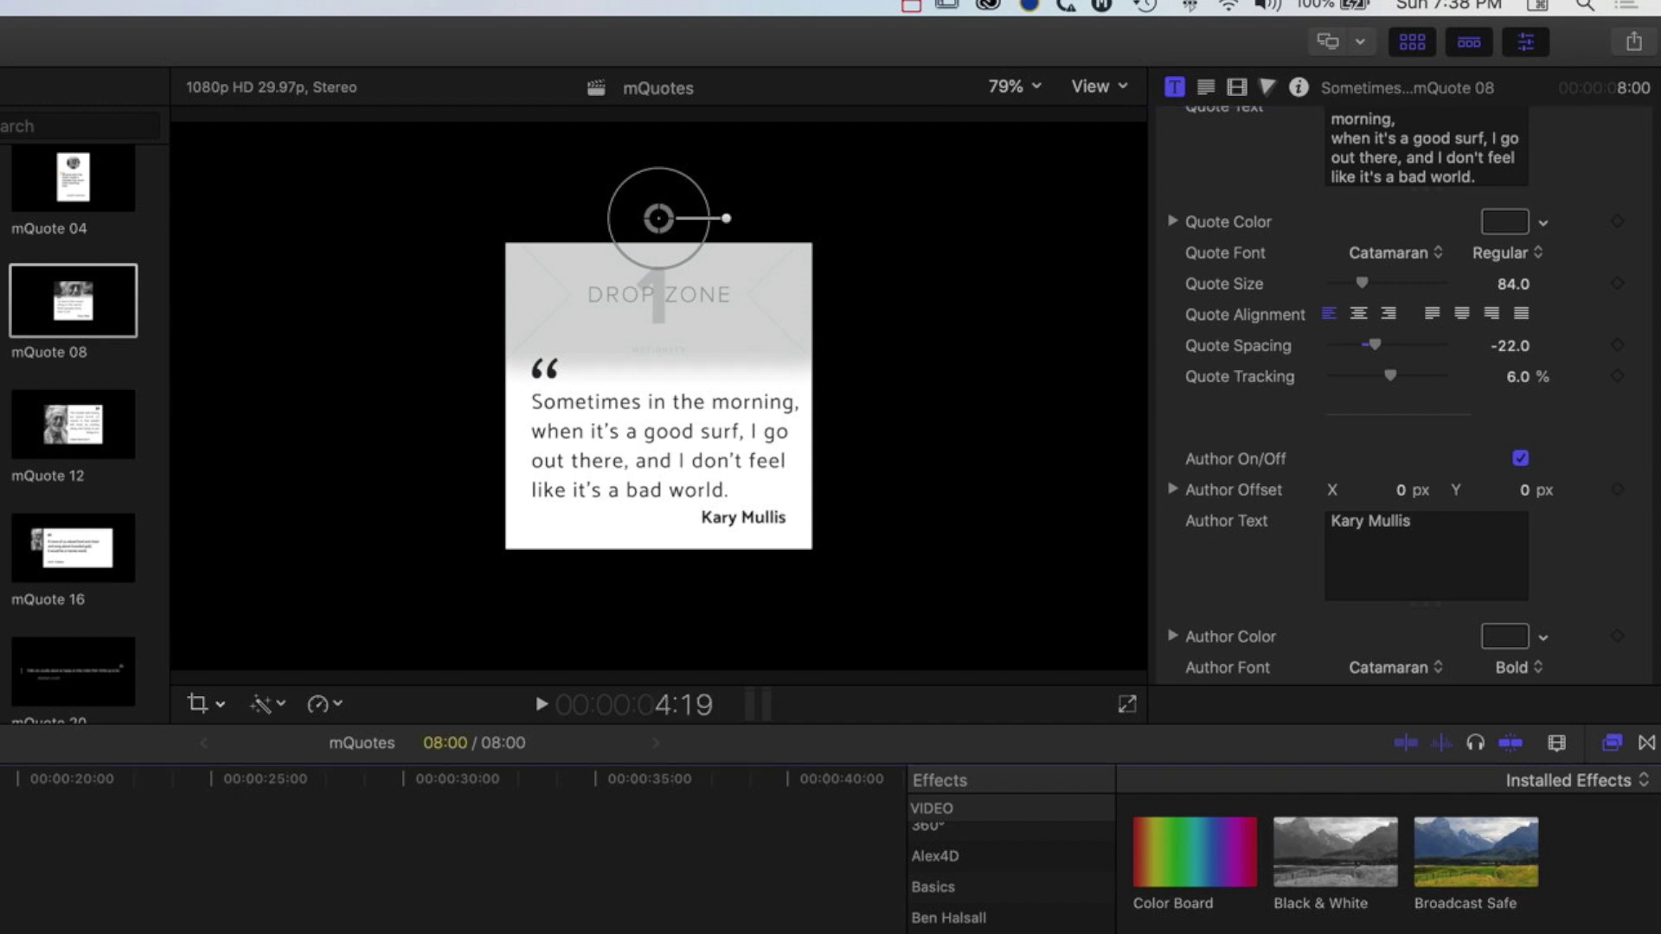
- Play the edited title from its beginning and pause at 4:00
key(Home)
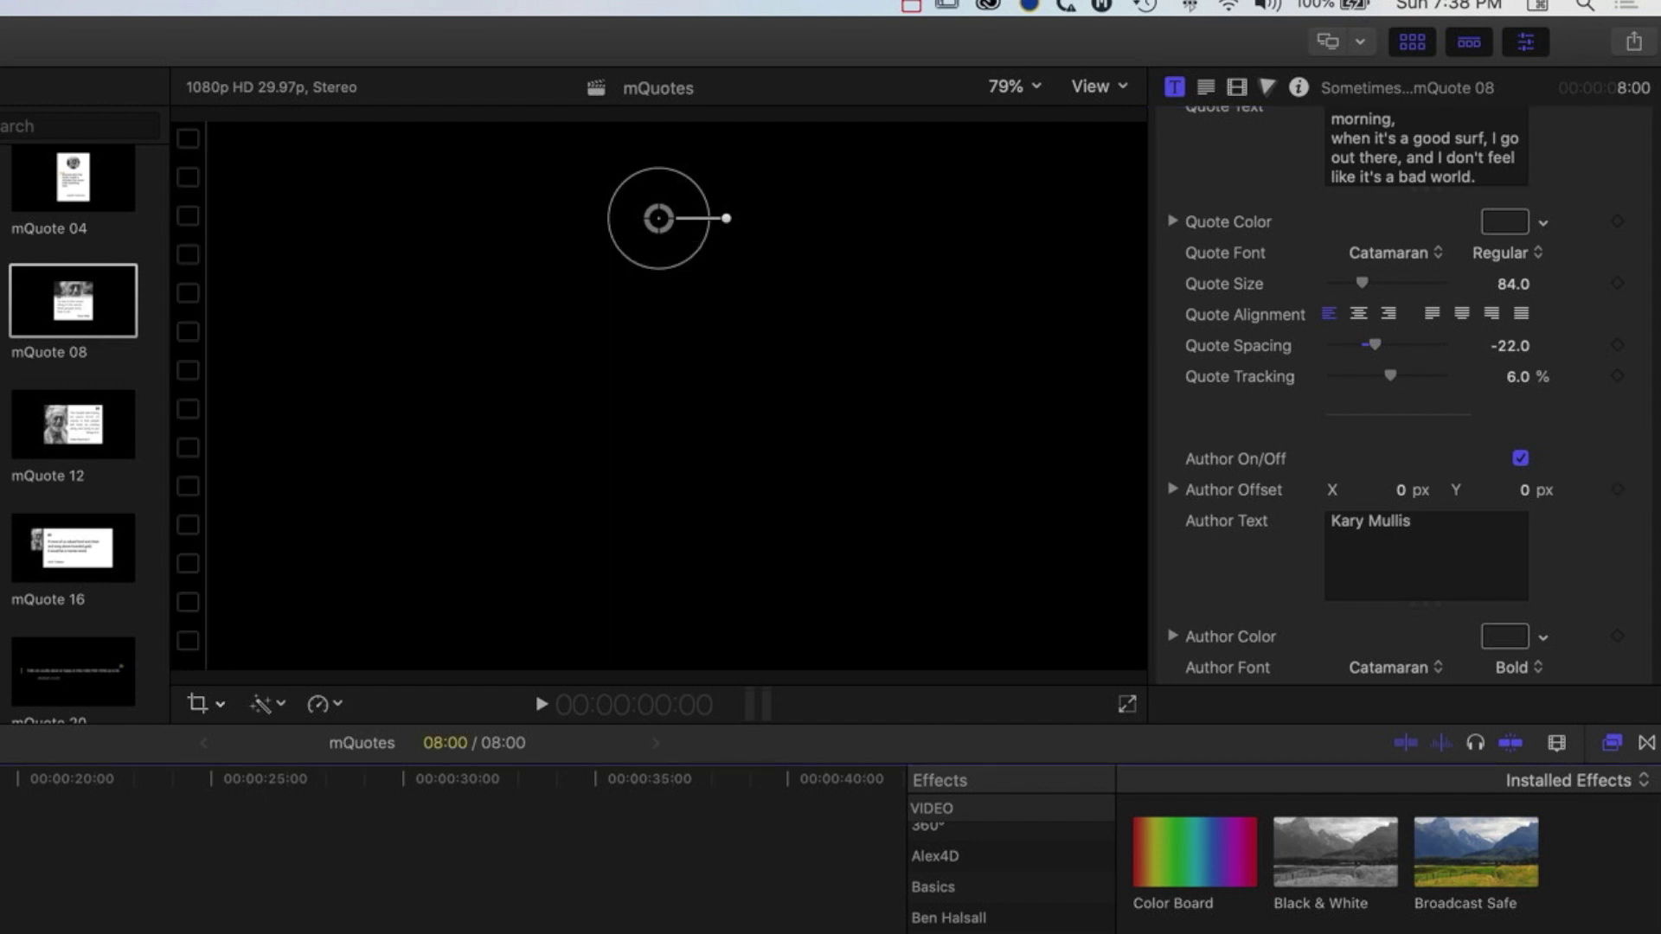
key(space)
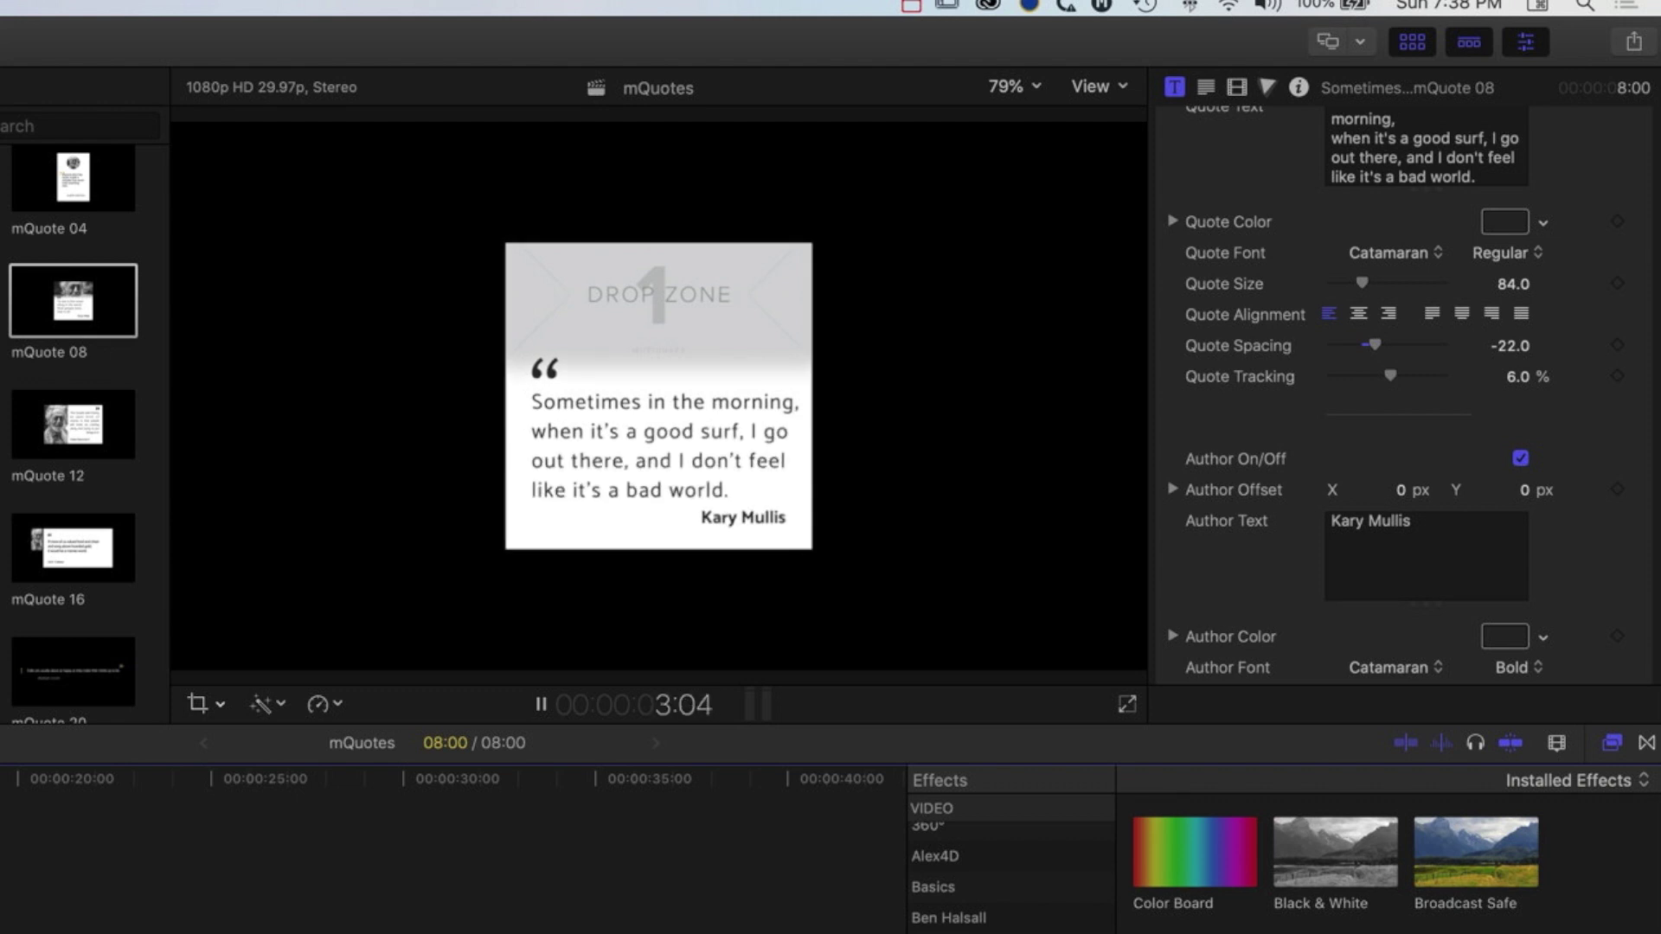
key(space)
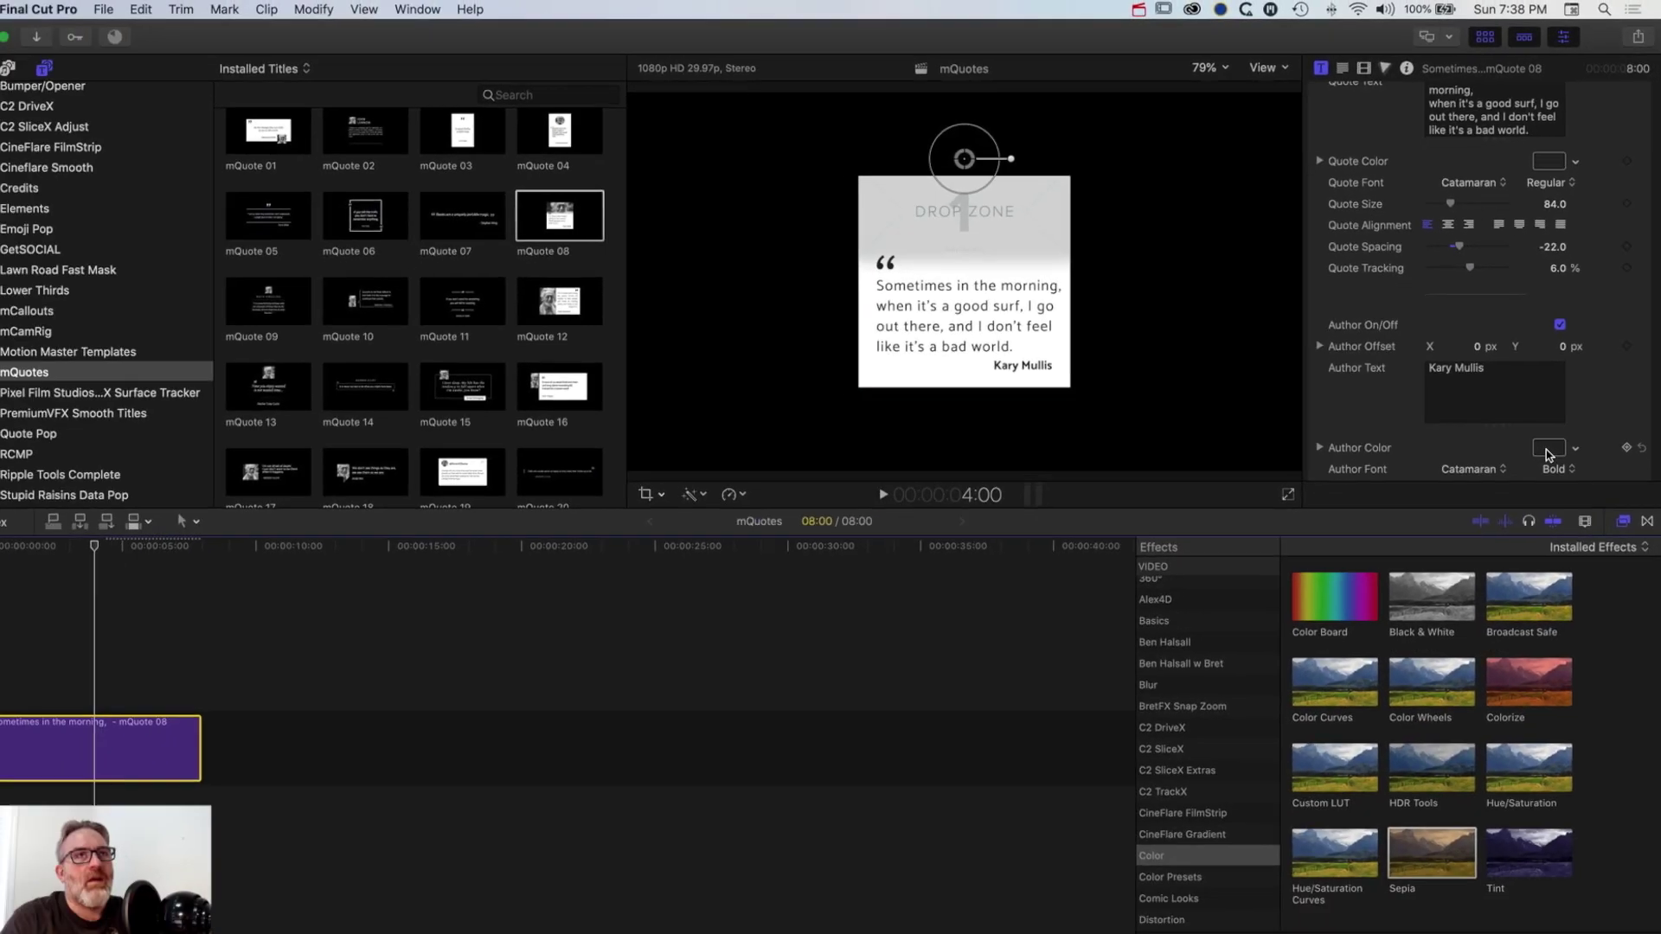
- Set the Author Color to the light teal saved swatch
click(1506, 637)
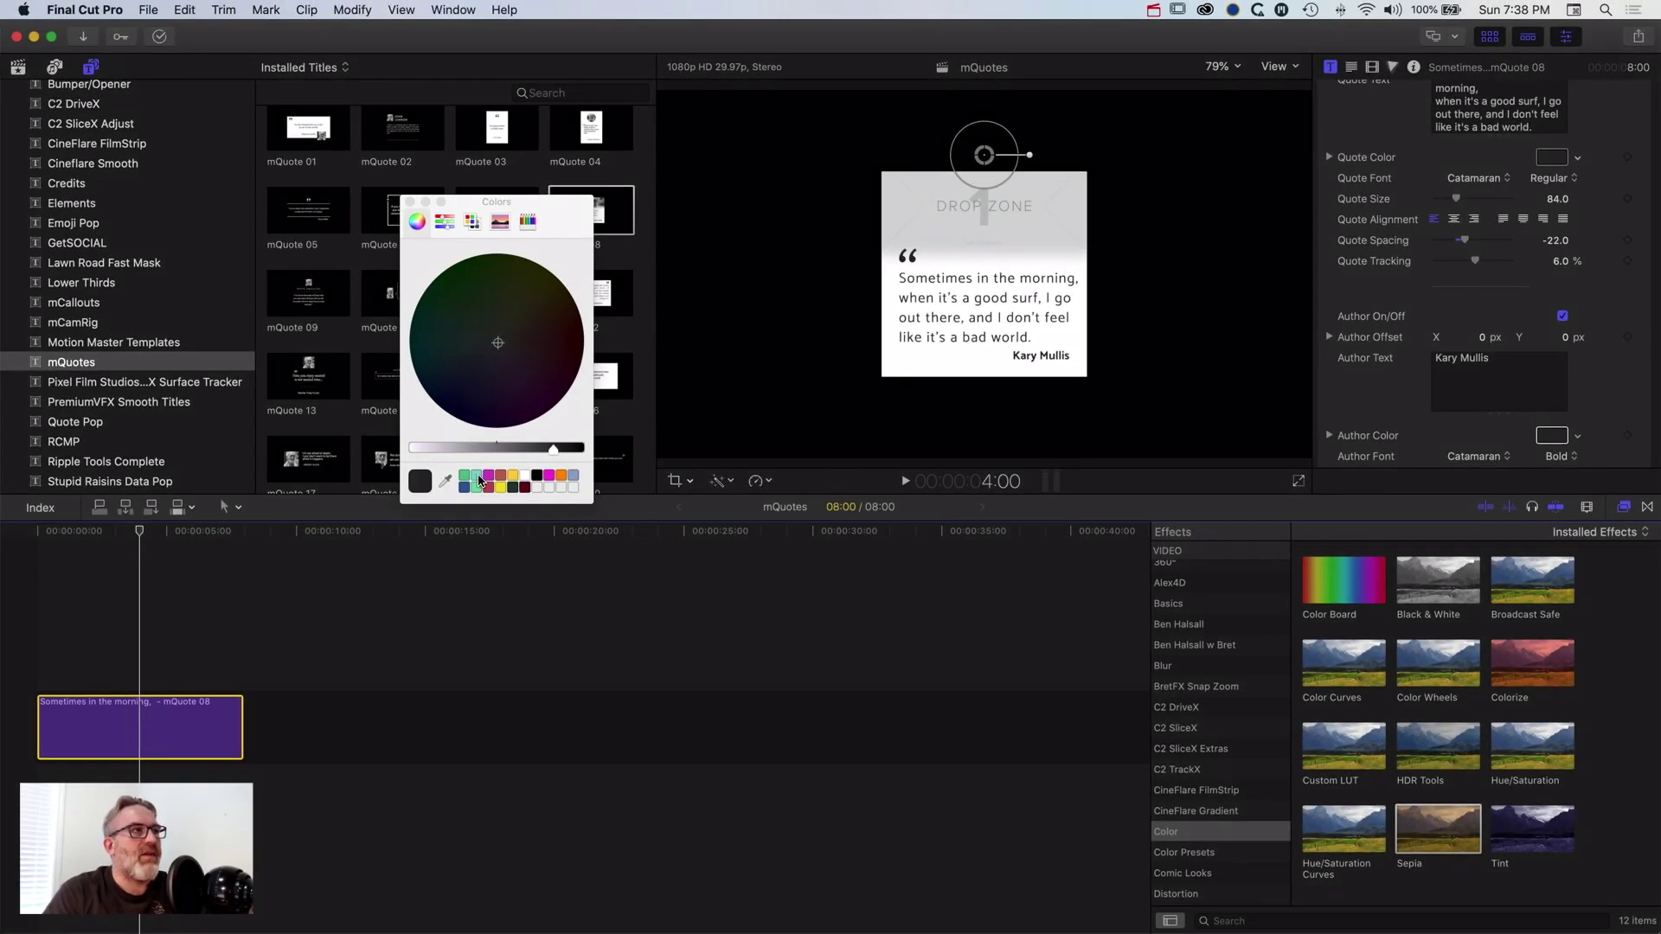
click(477, 481)
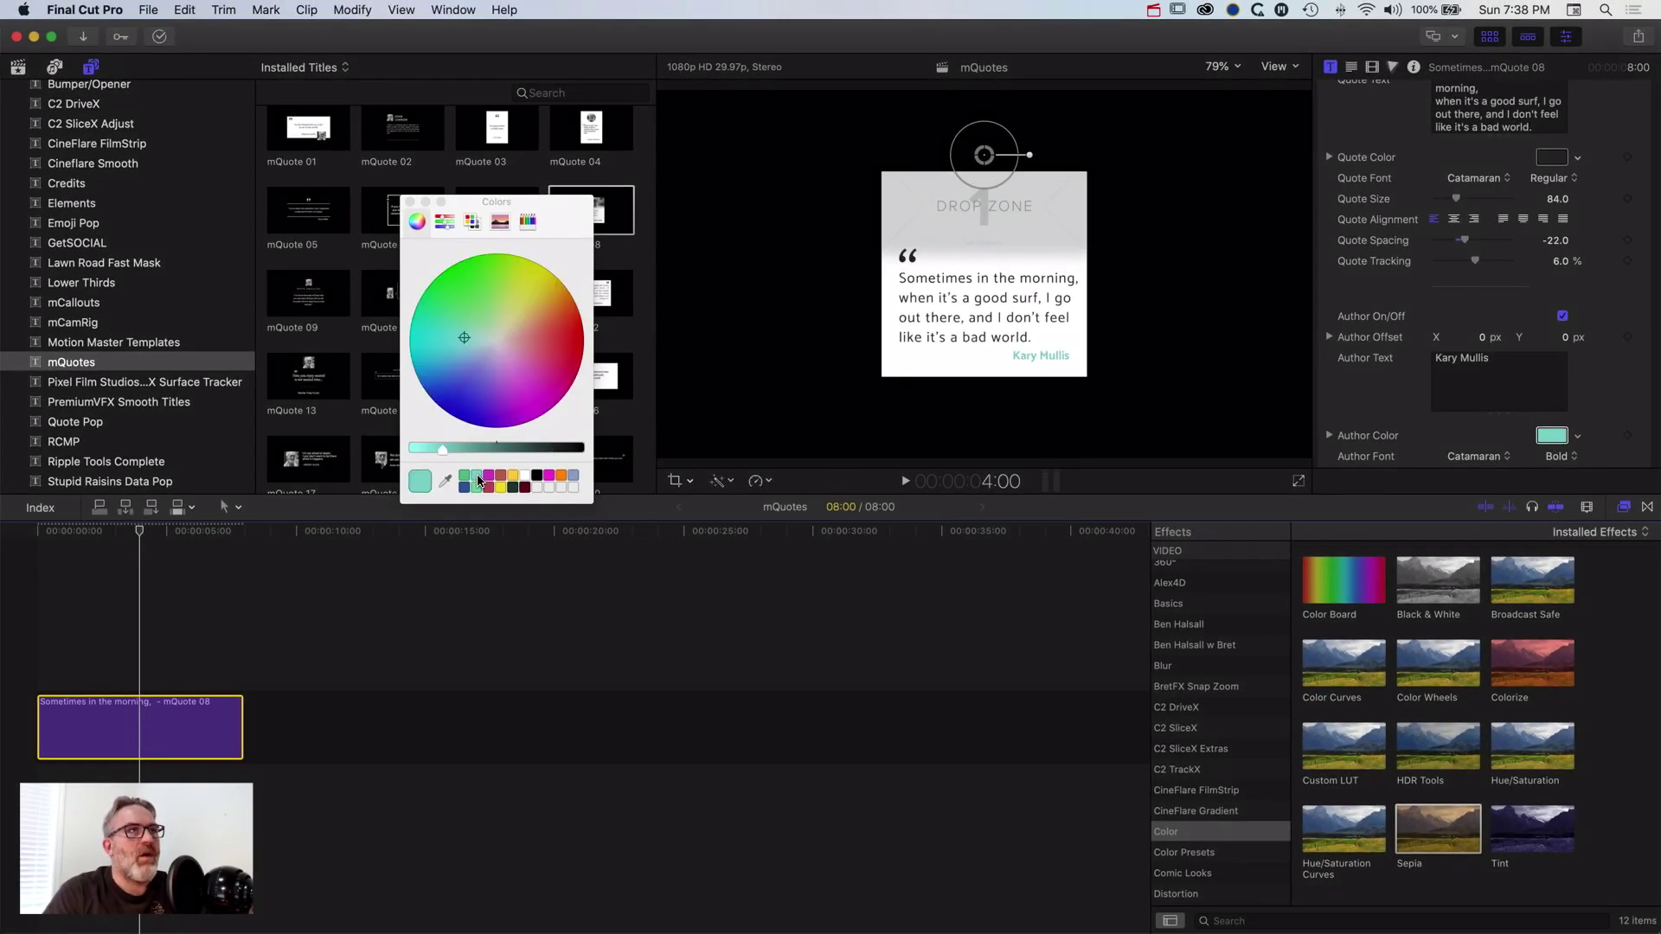
- Close the Colors window and show the Surfers event's photos in the library browser
click(410, 202)
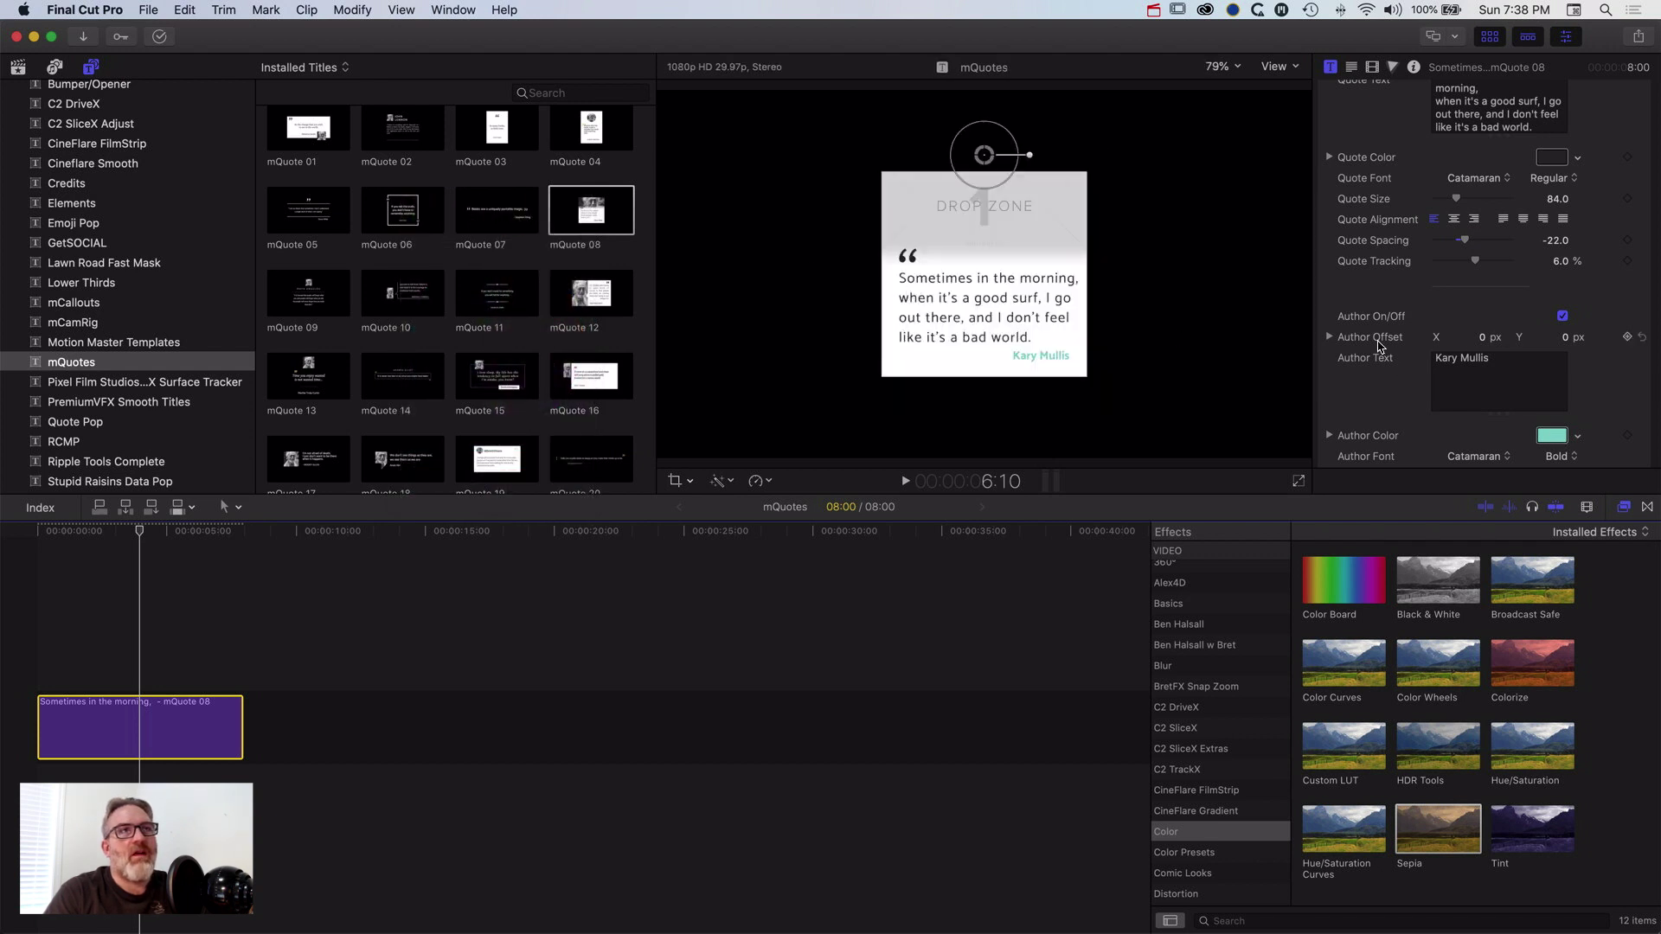
scroll(1399, 352, up, 5)
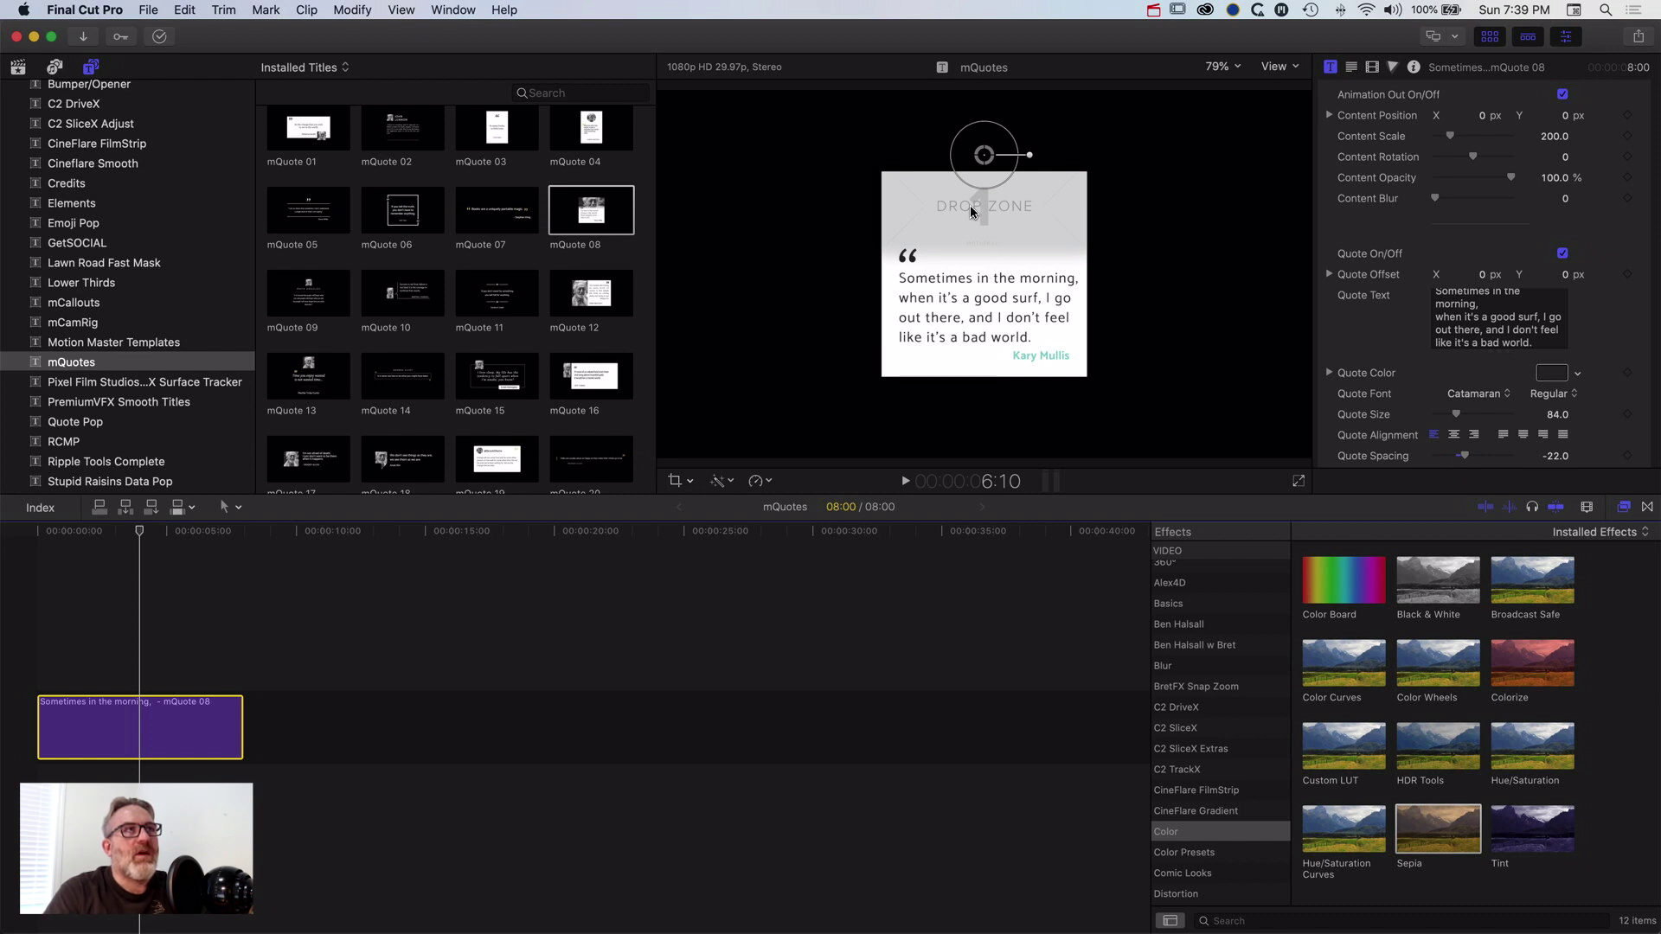
scroll(1381, 363, down, 4)
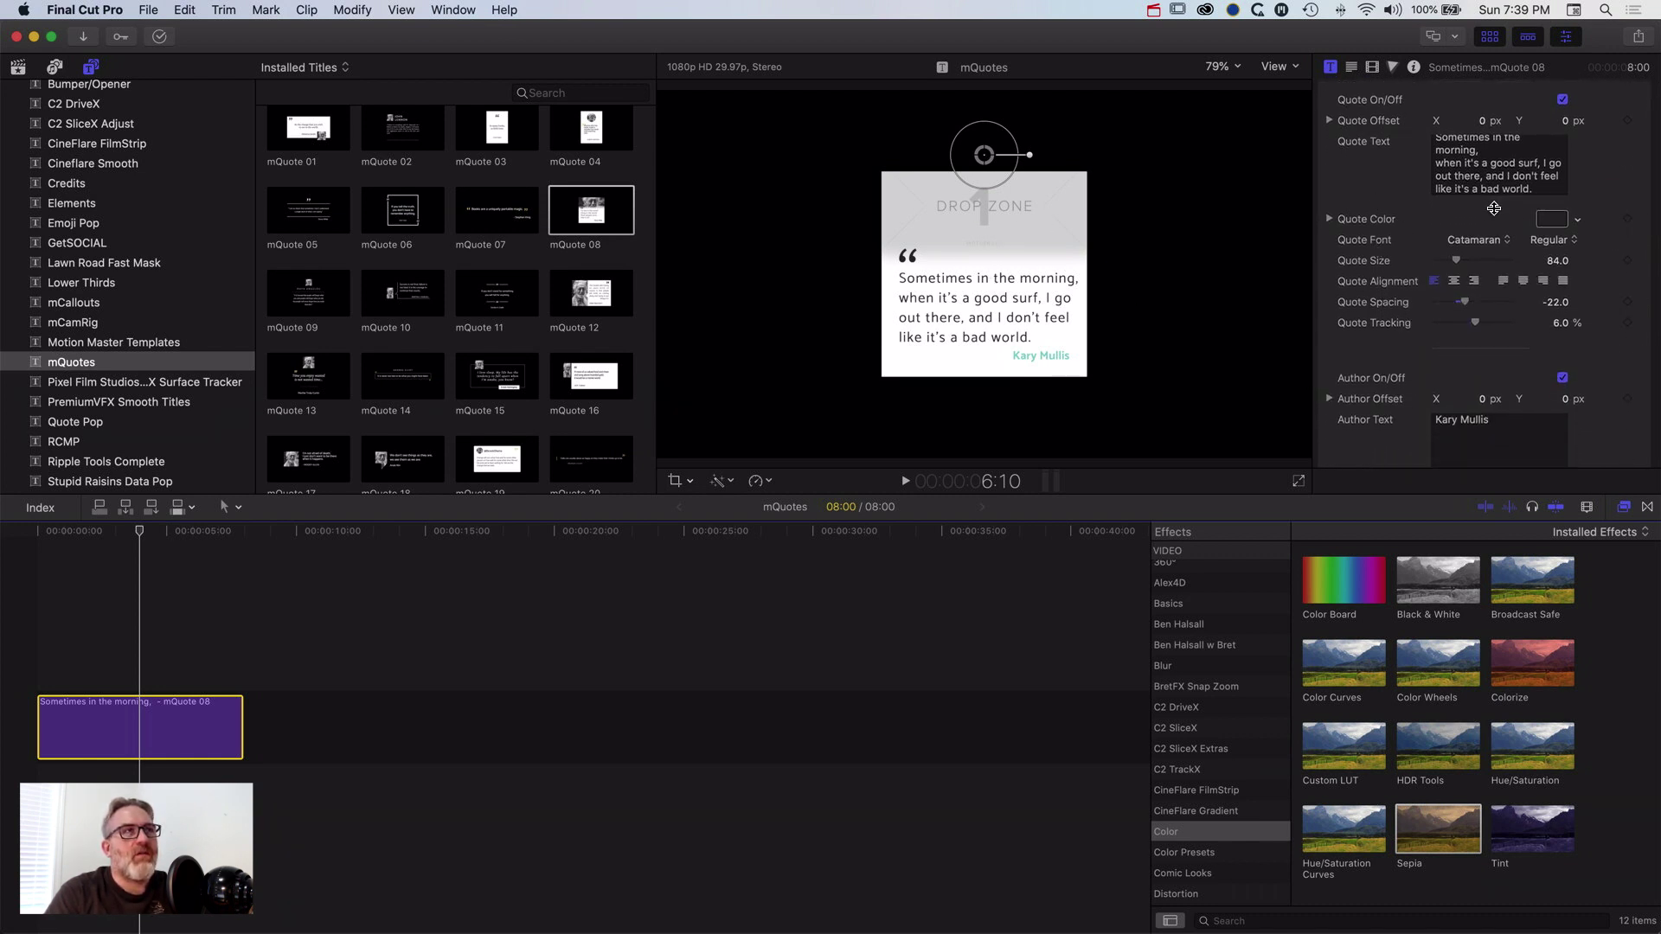
scroll(1370, 293, down, 9)
scroll(1370, 296, down, 4)
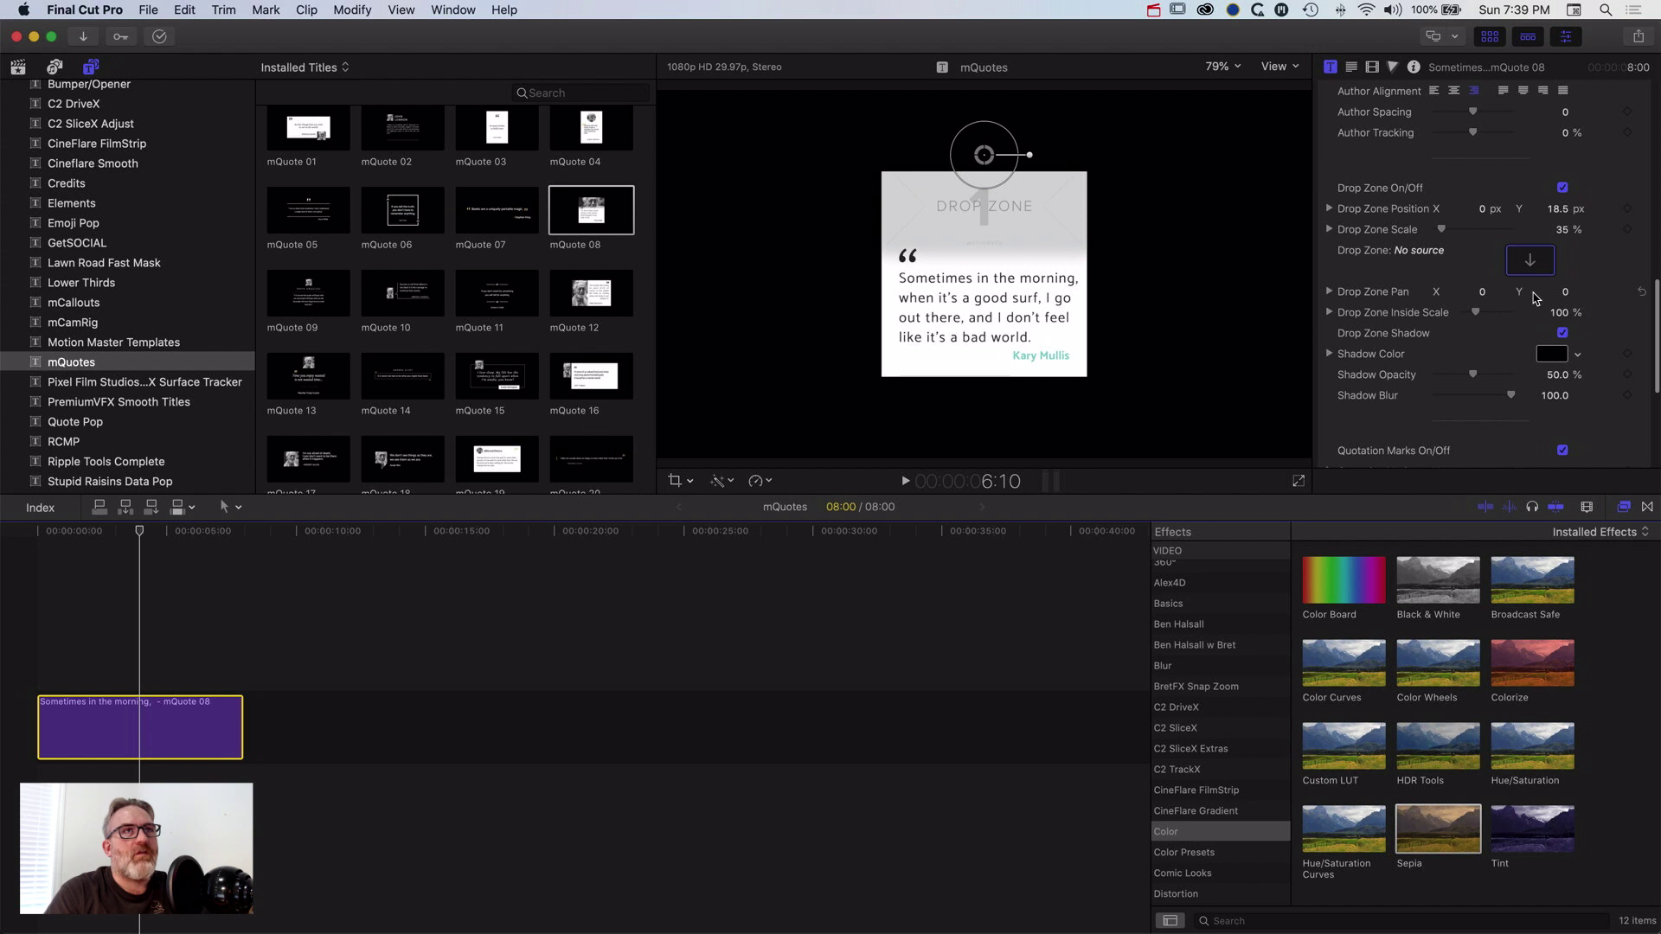
click(18, 67)
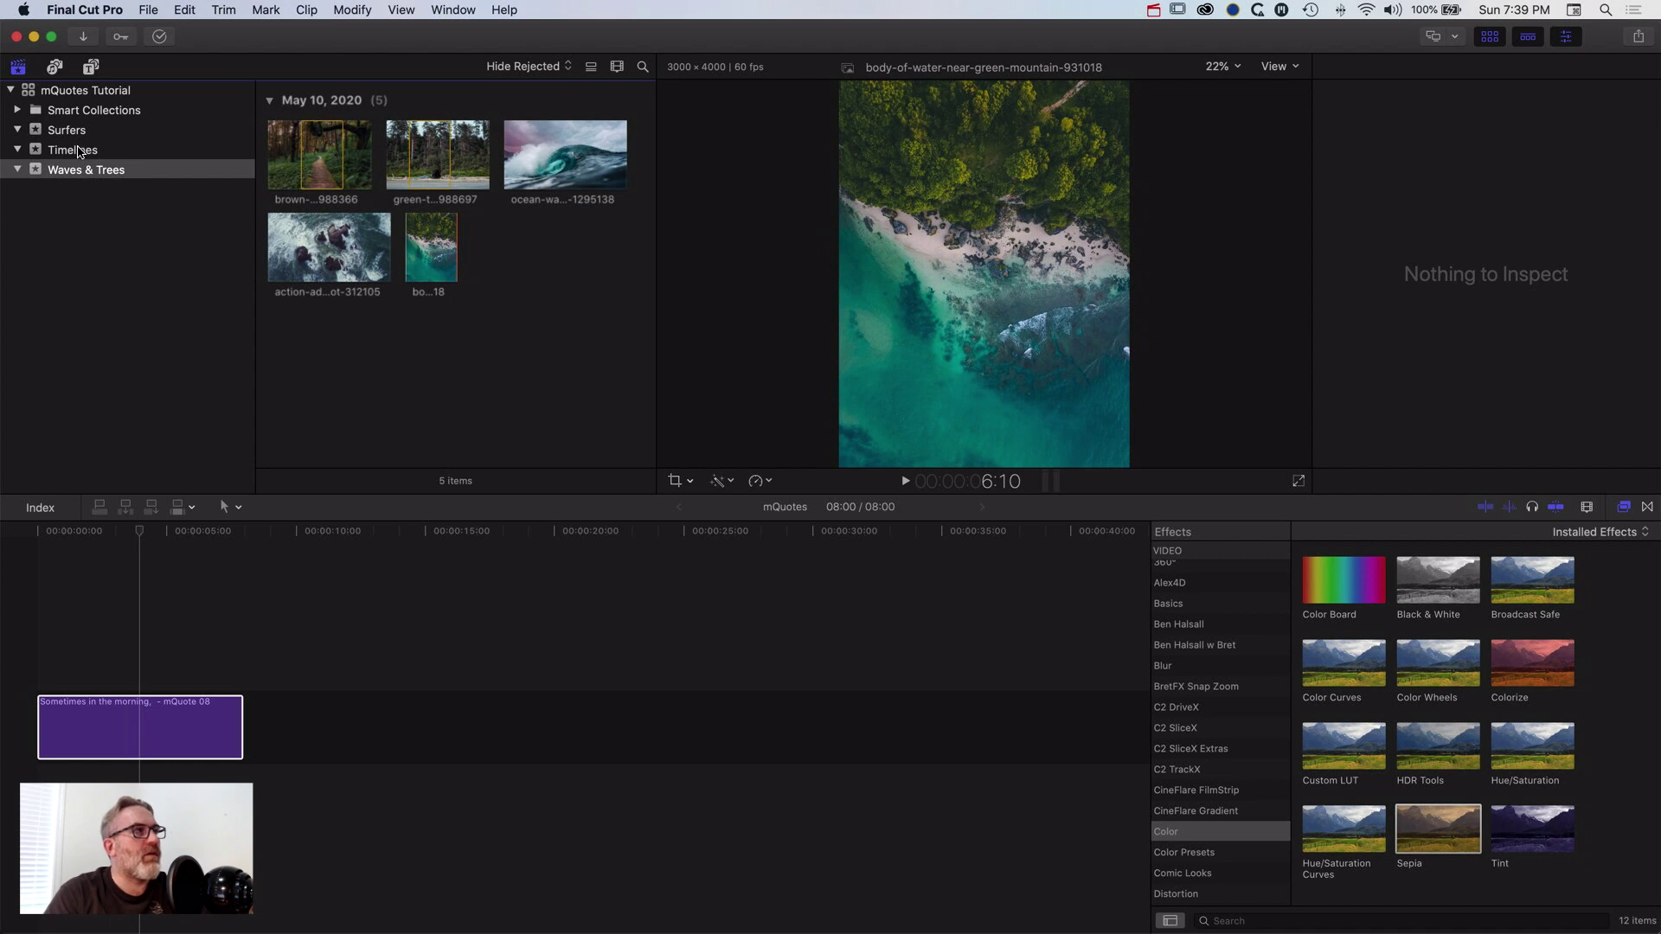
click(54, 130)
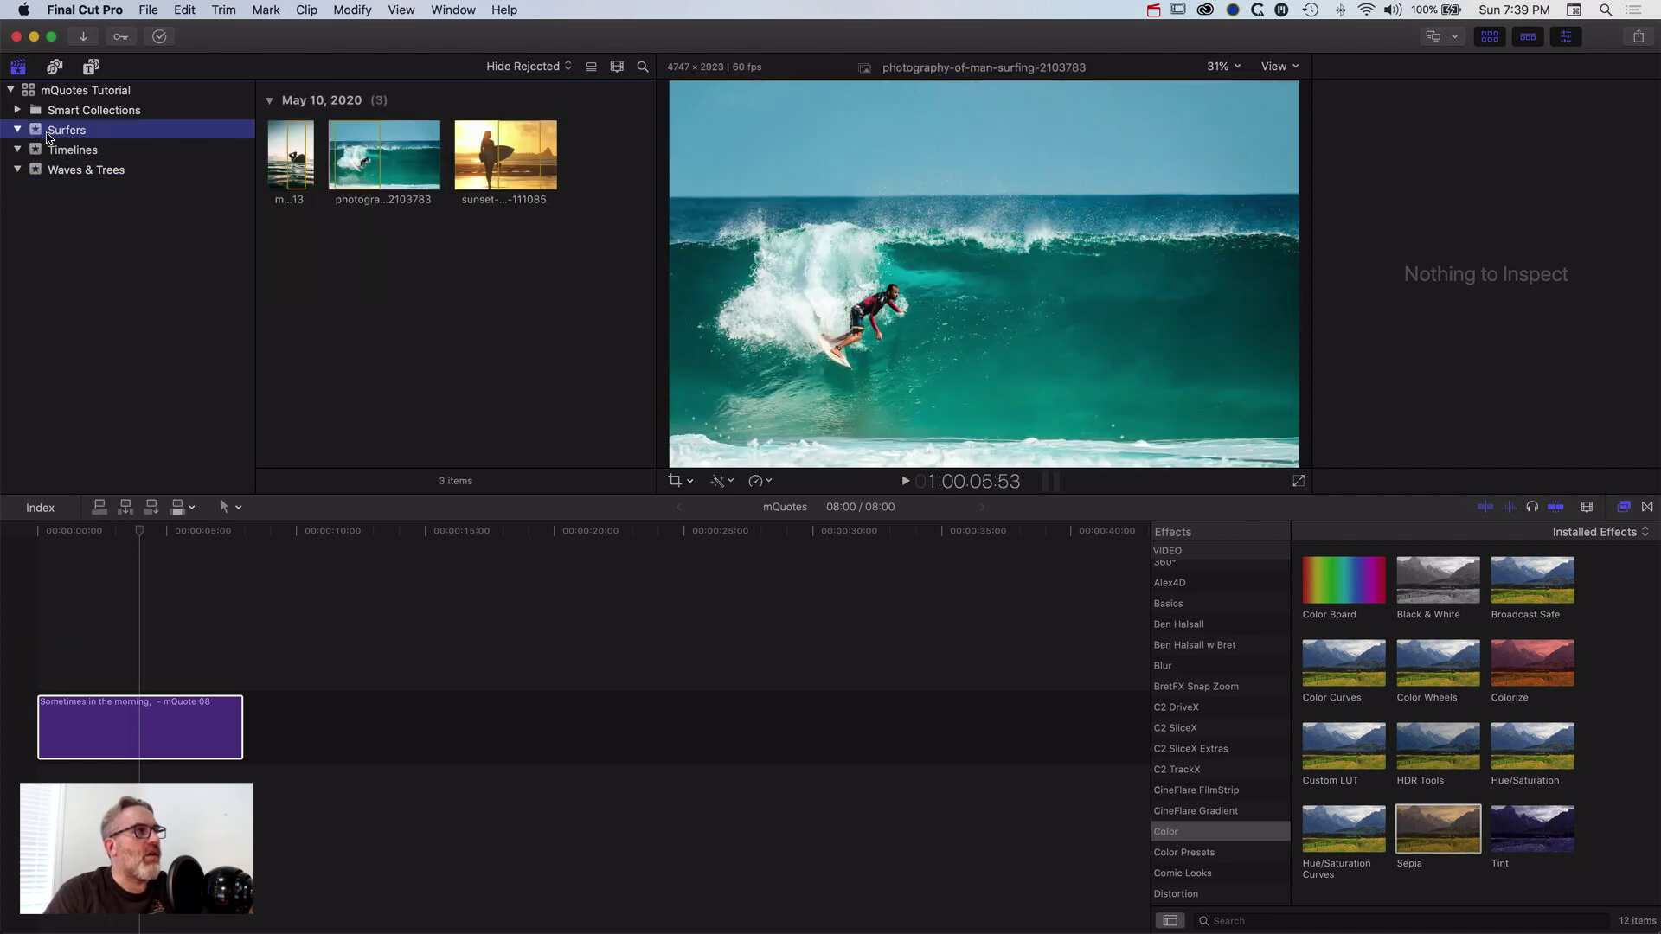
- Fill the mQuote 08 title's drop zone with the Surfers photo of the man holding a white surfboard
click(150, 723)
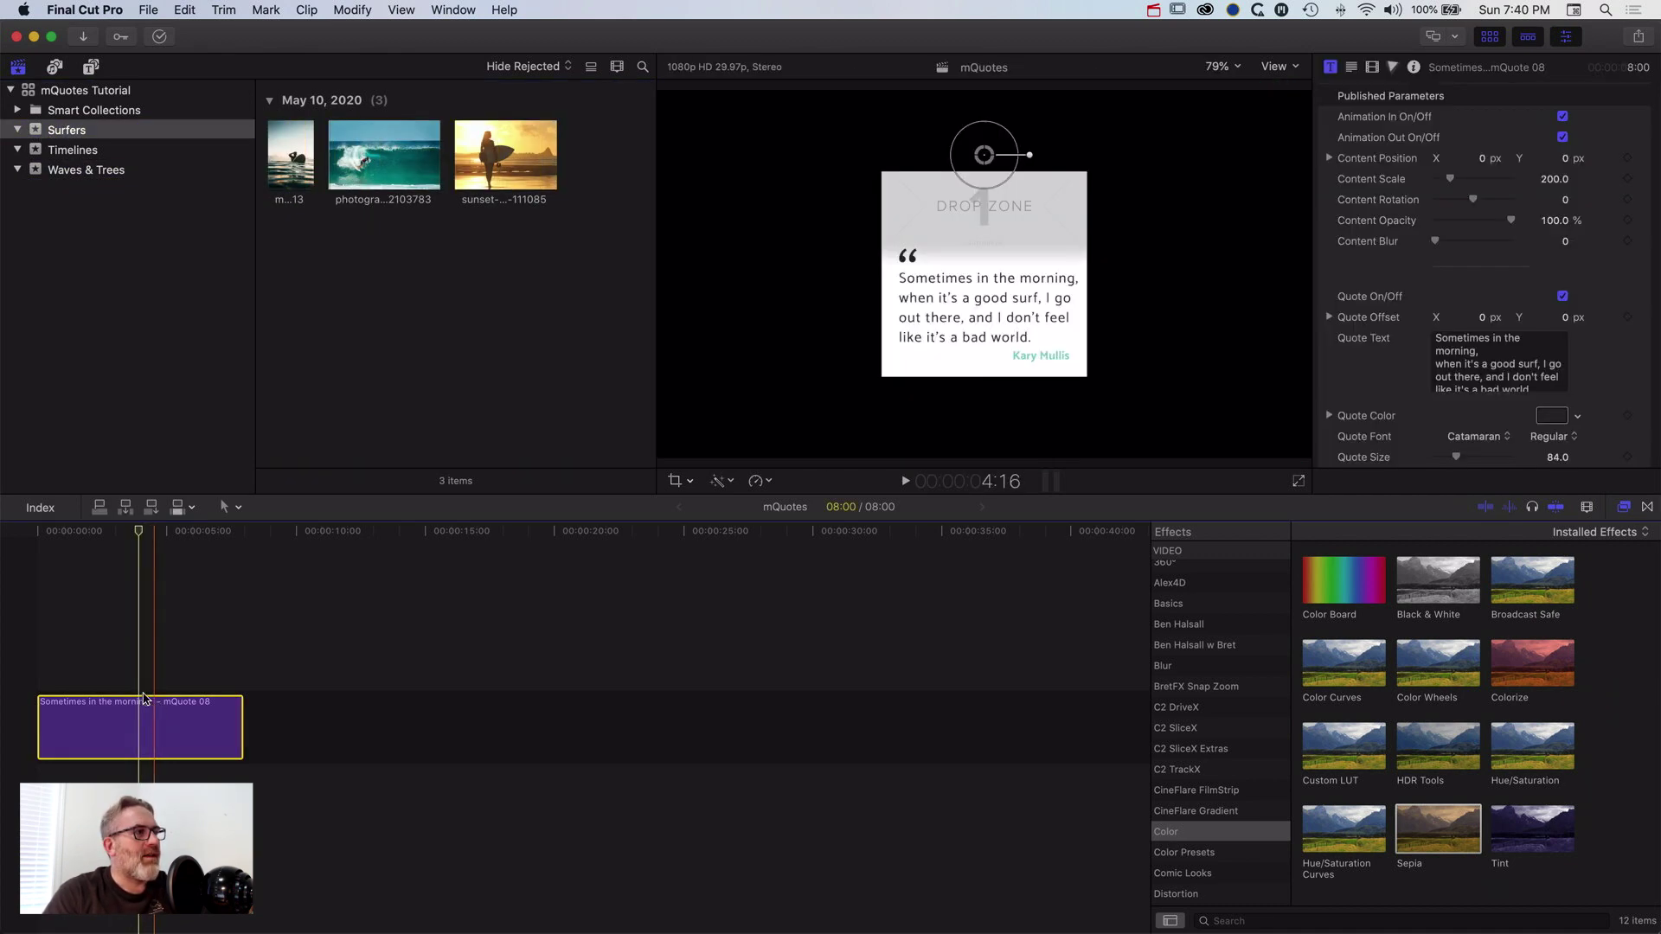
scroll(1387, 378, down, 6)
scroll(1386, 378, down, 10)
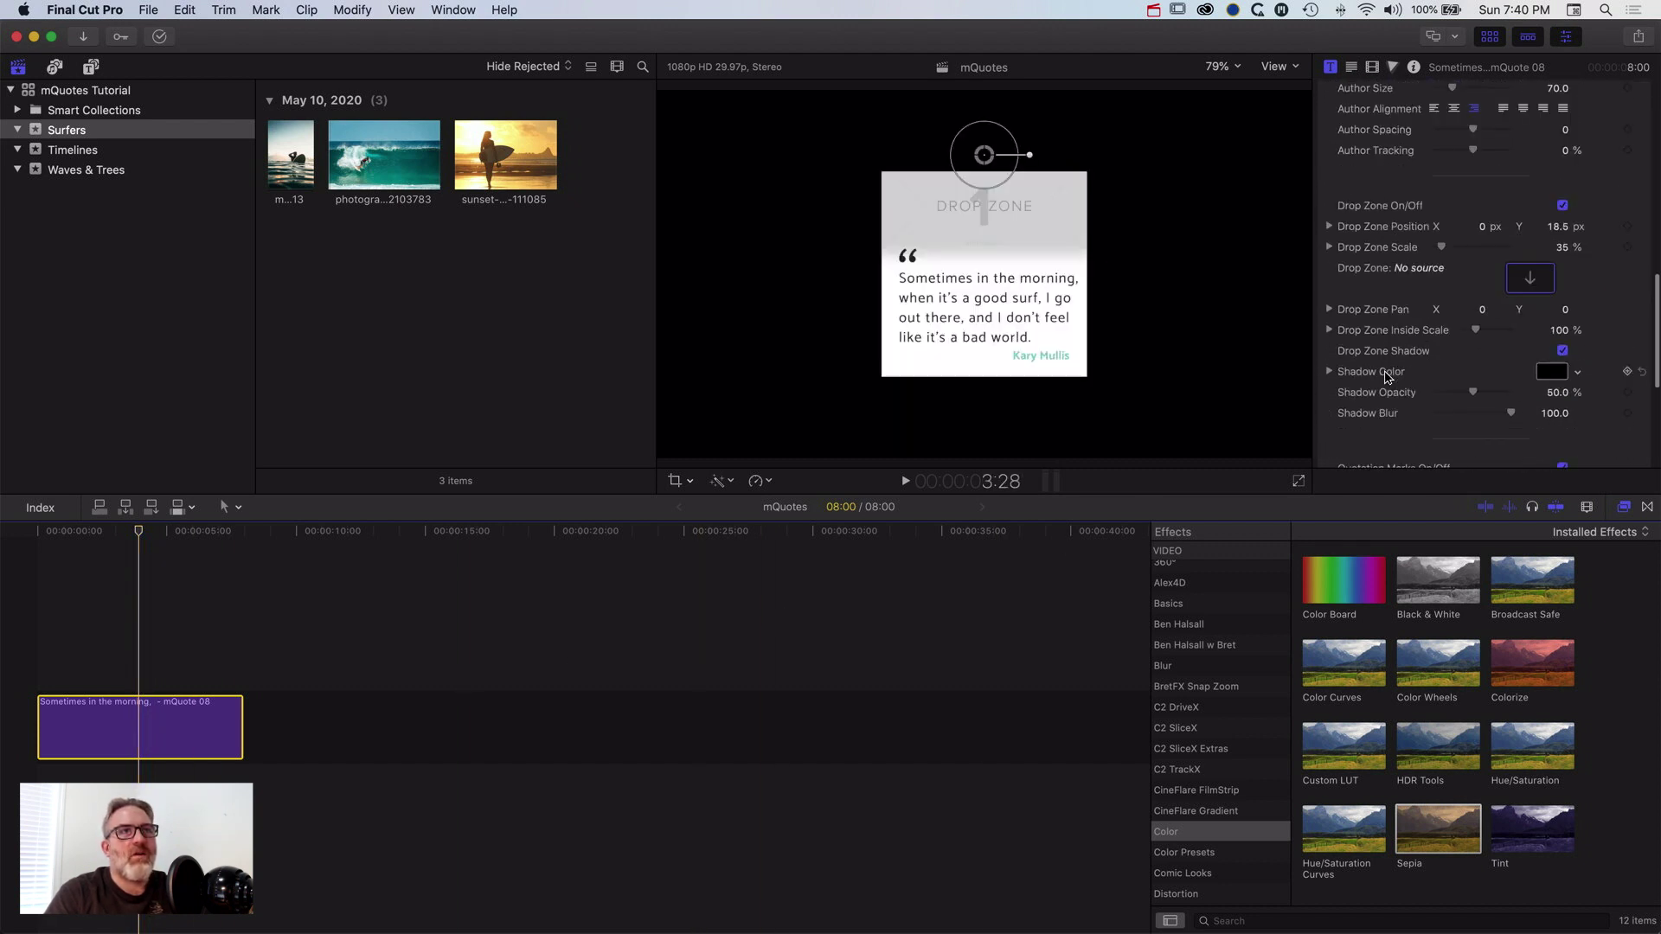
scroll(1545, 351, up, 4)
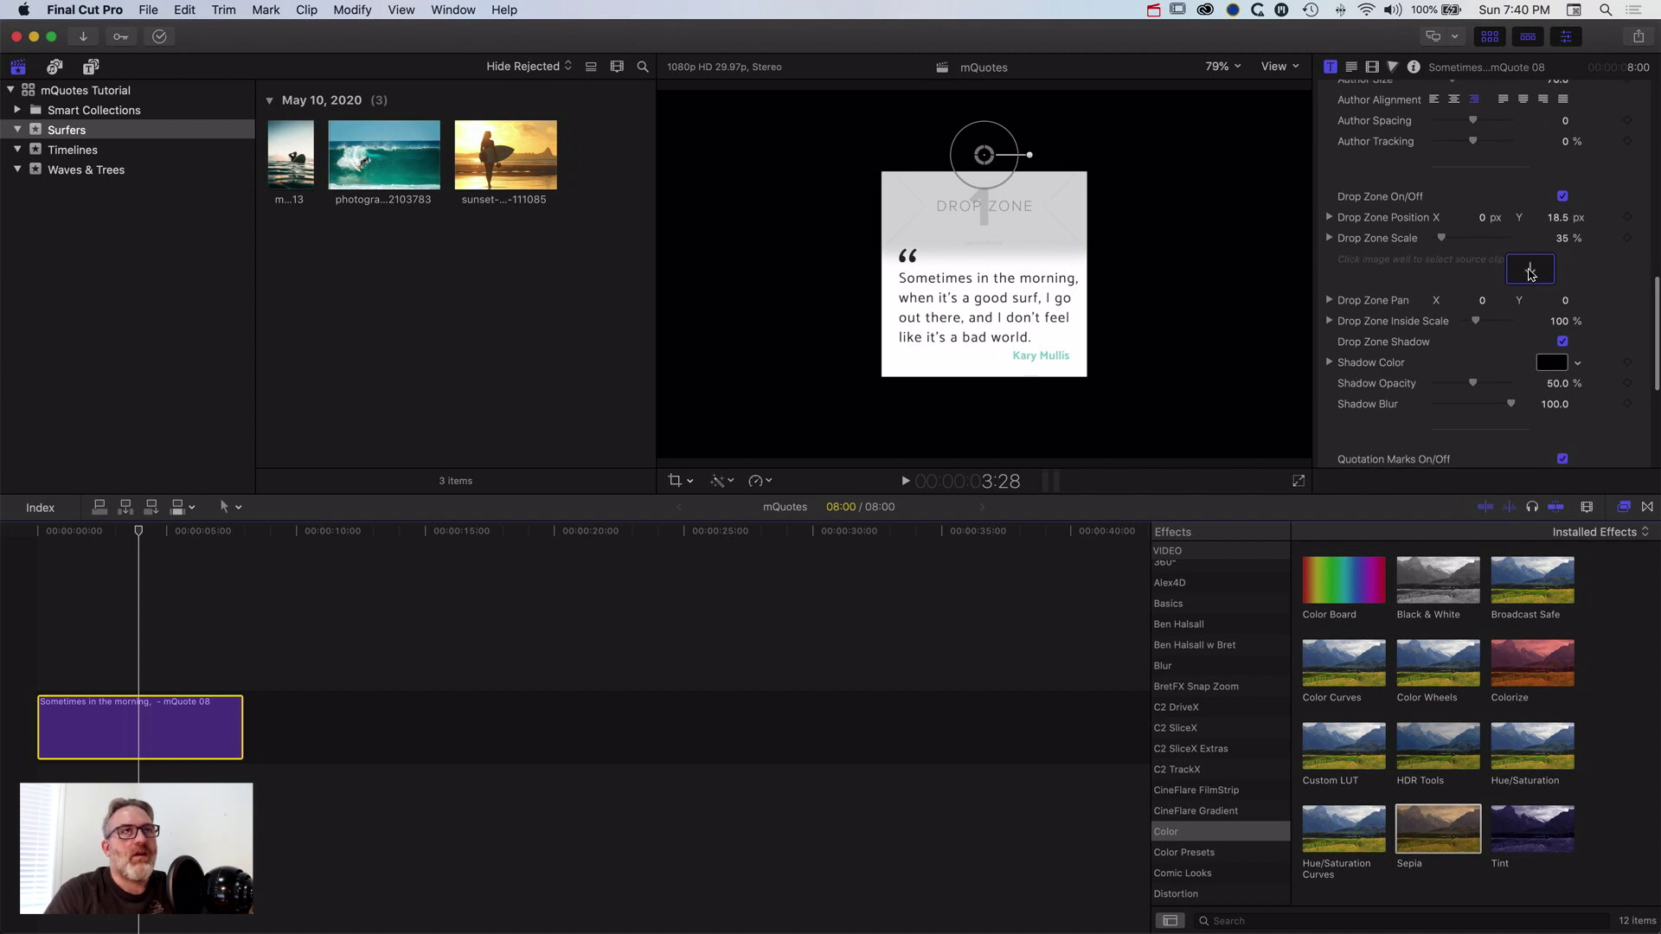
click(1530, 271)
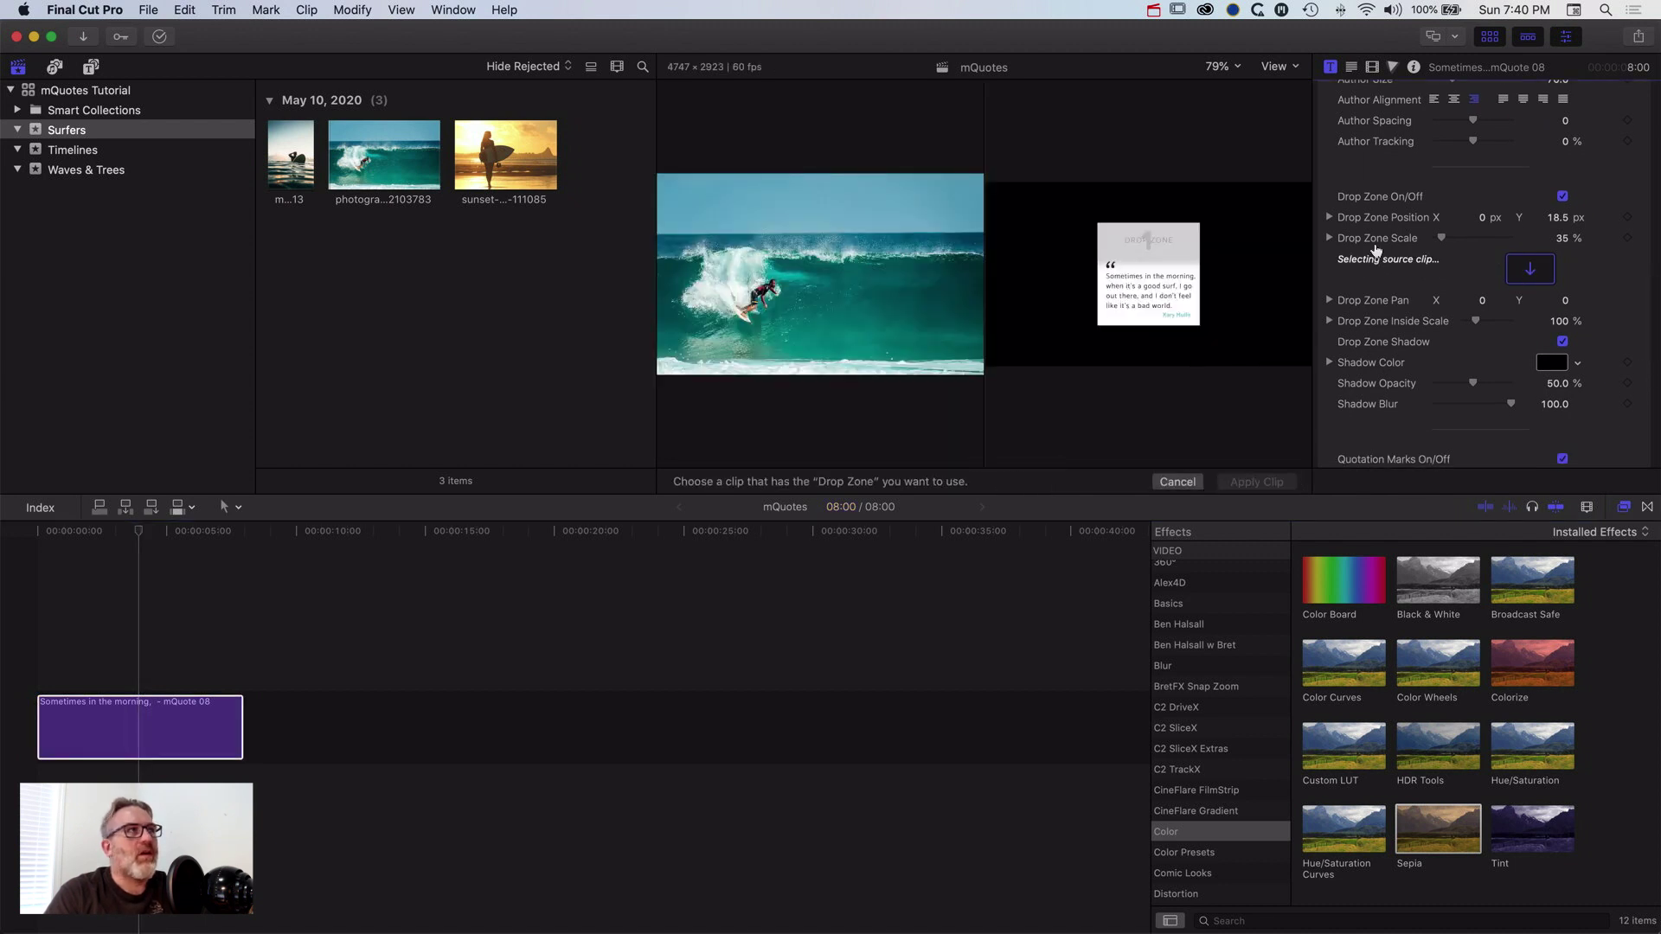
click(296, 164)
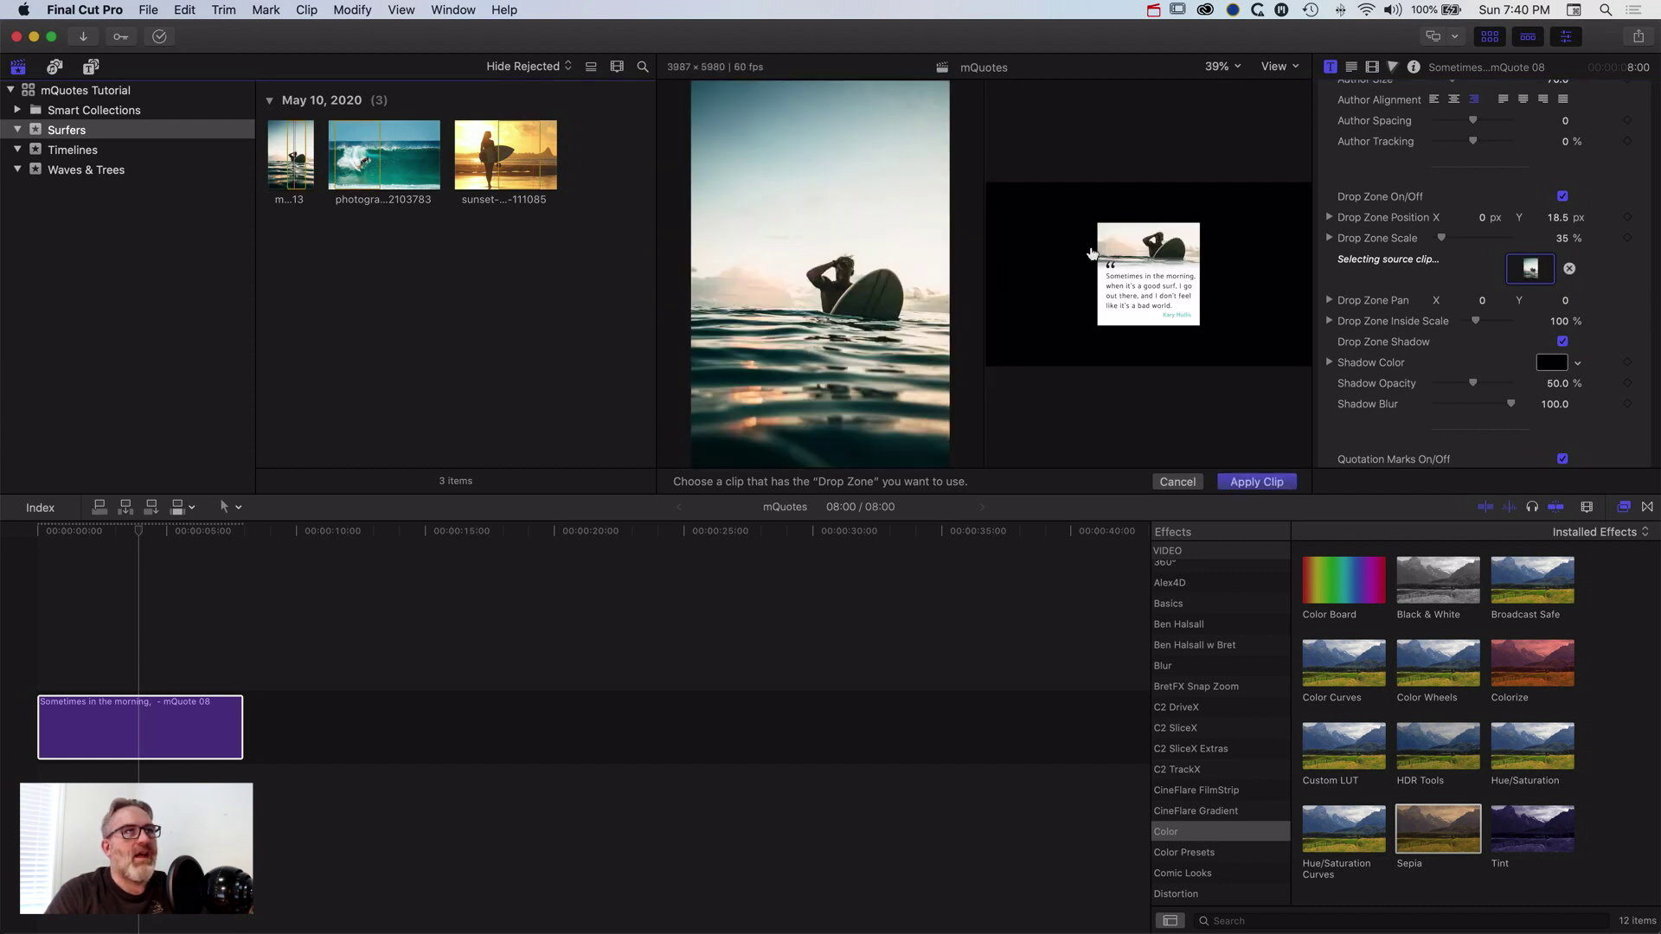
click(1257, 482)
- Play the title from its beginning to review the photo in the quote card
drag(141, 532, 38, 533)
key(space)
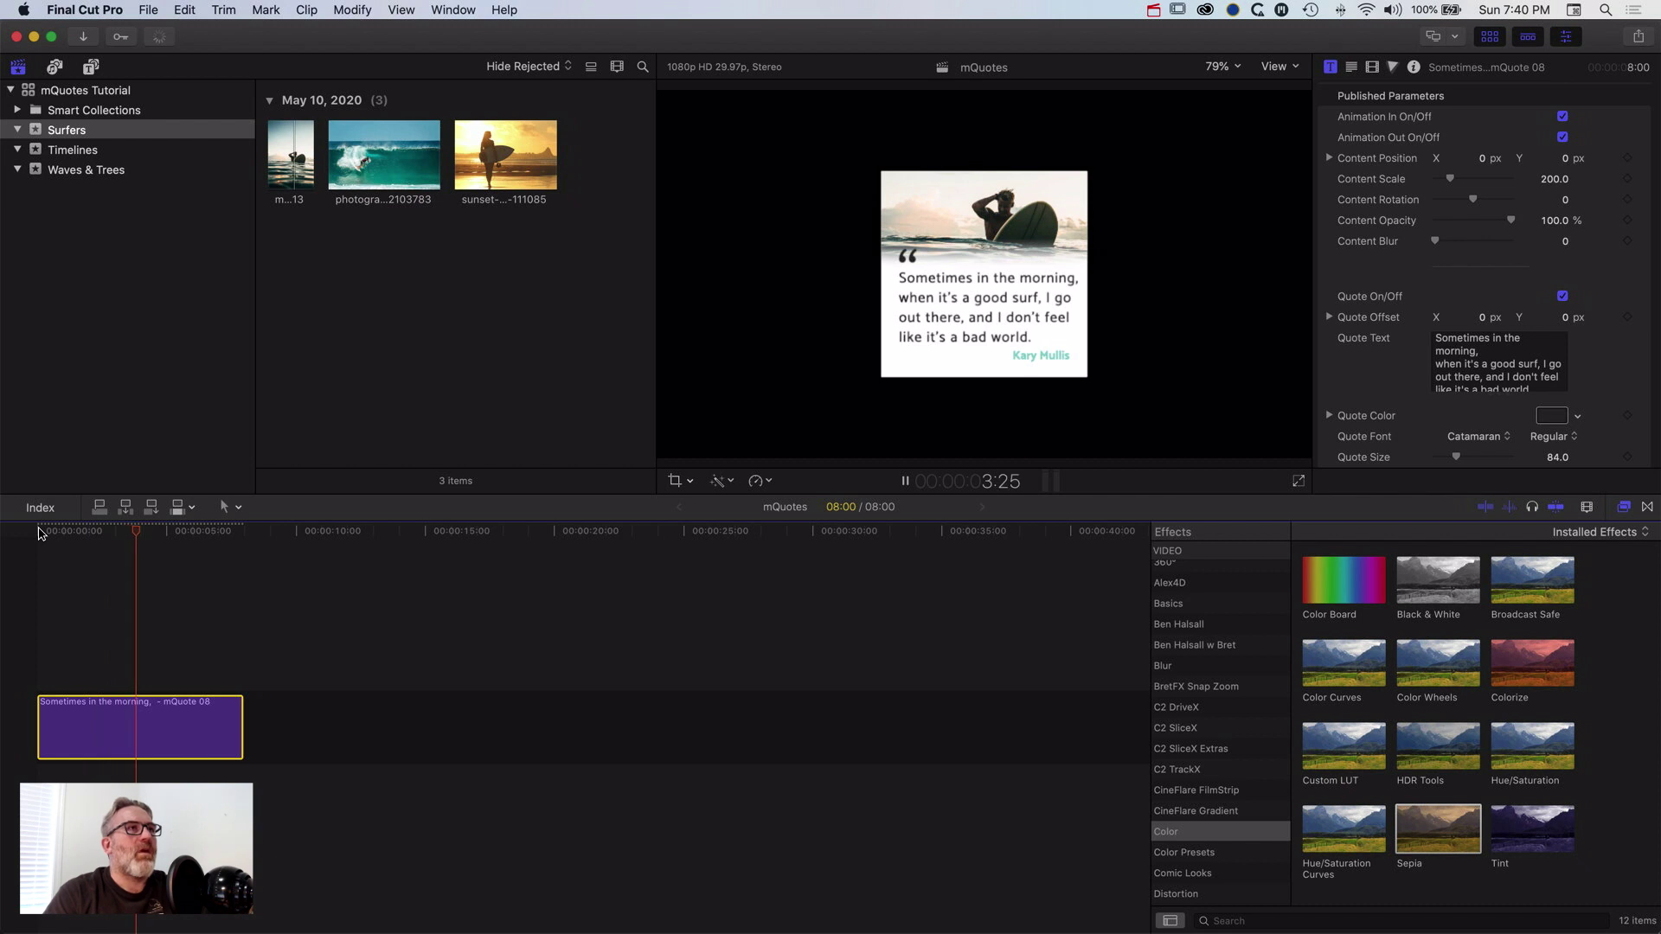
key(space)
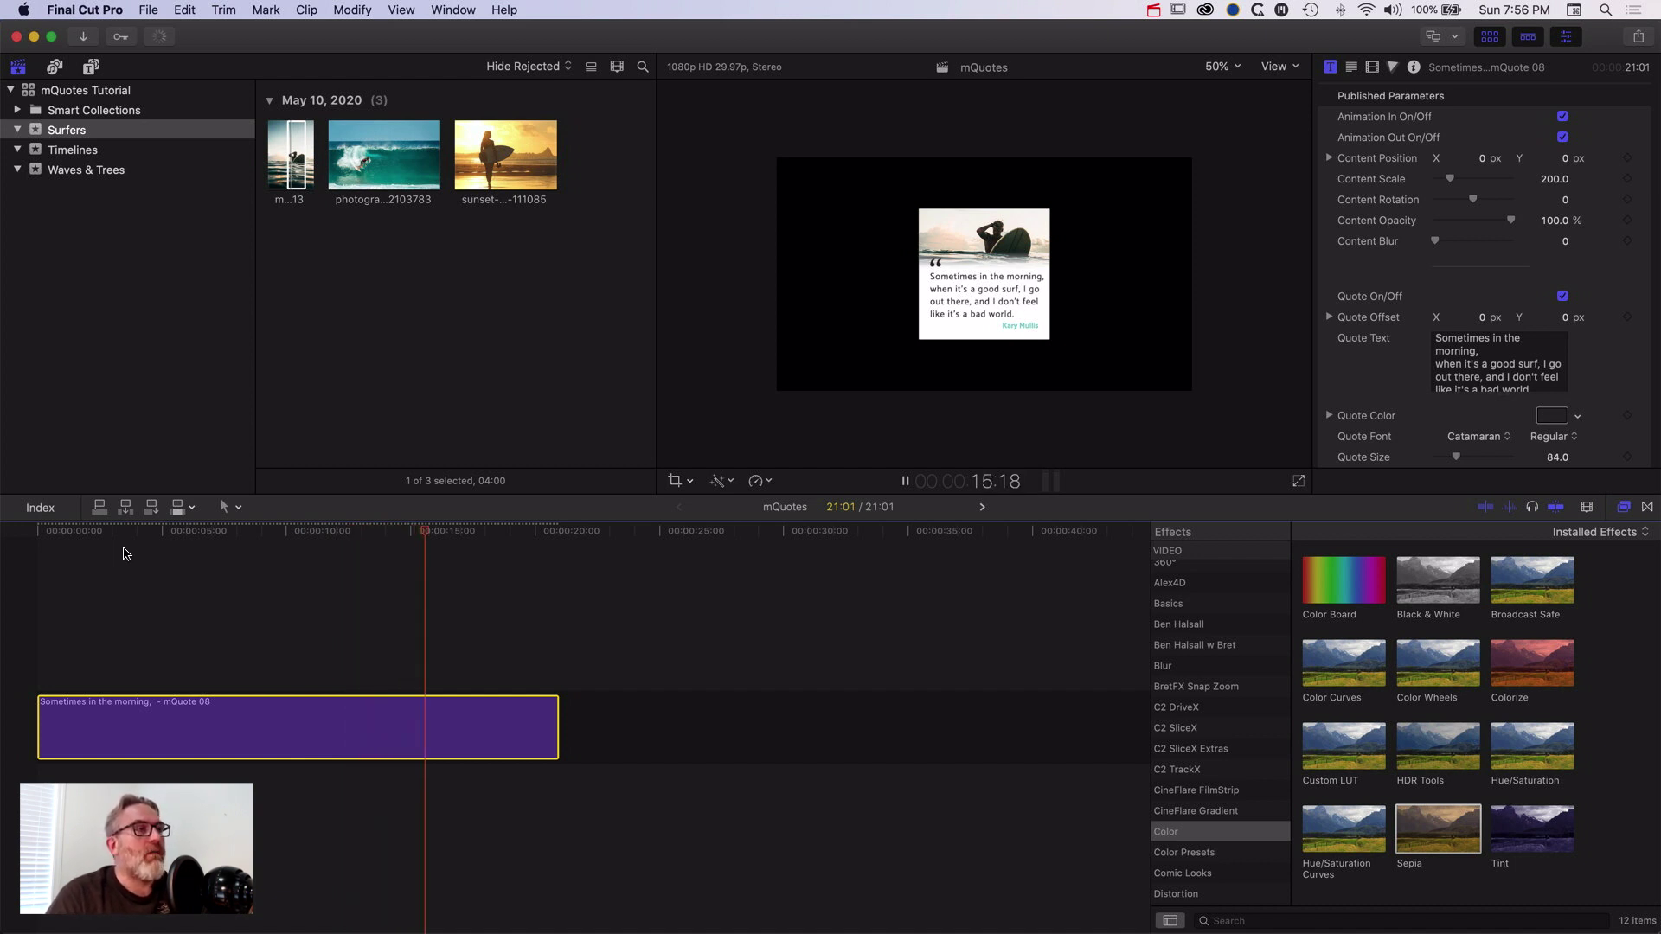
- Place all three Surfers photos in the timeline at about 28:03 with the Position tool, leaving a gap after the title, and return to the Select tool
key(End)
click(227, 509)
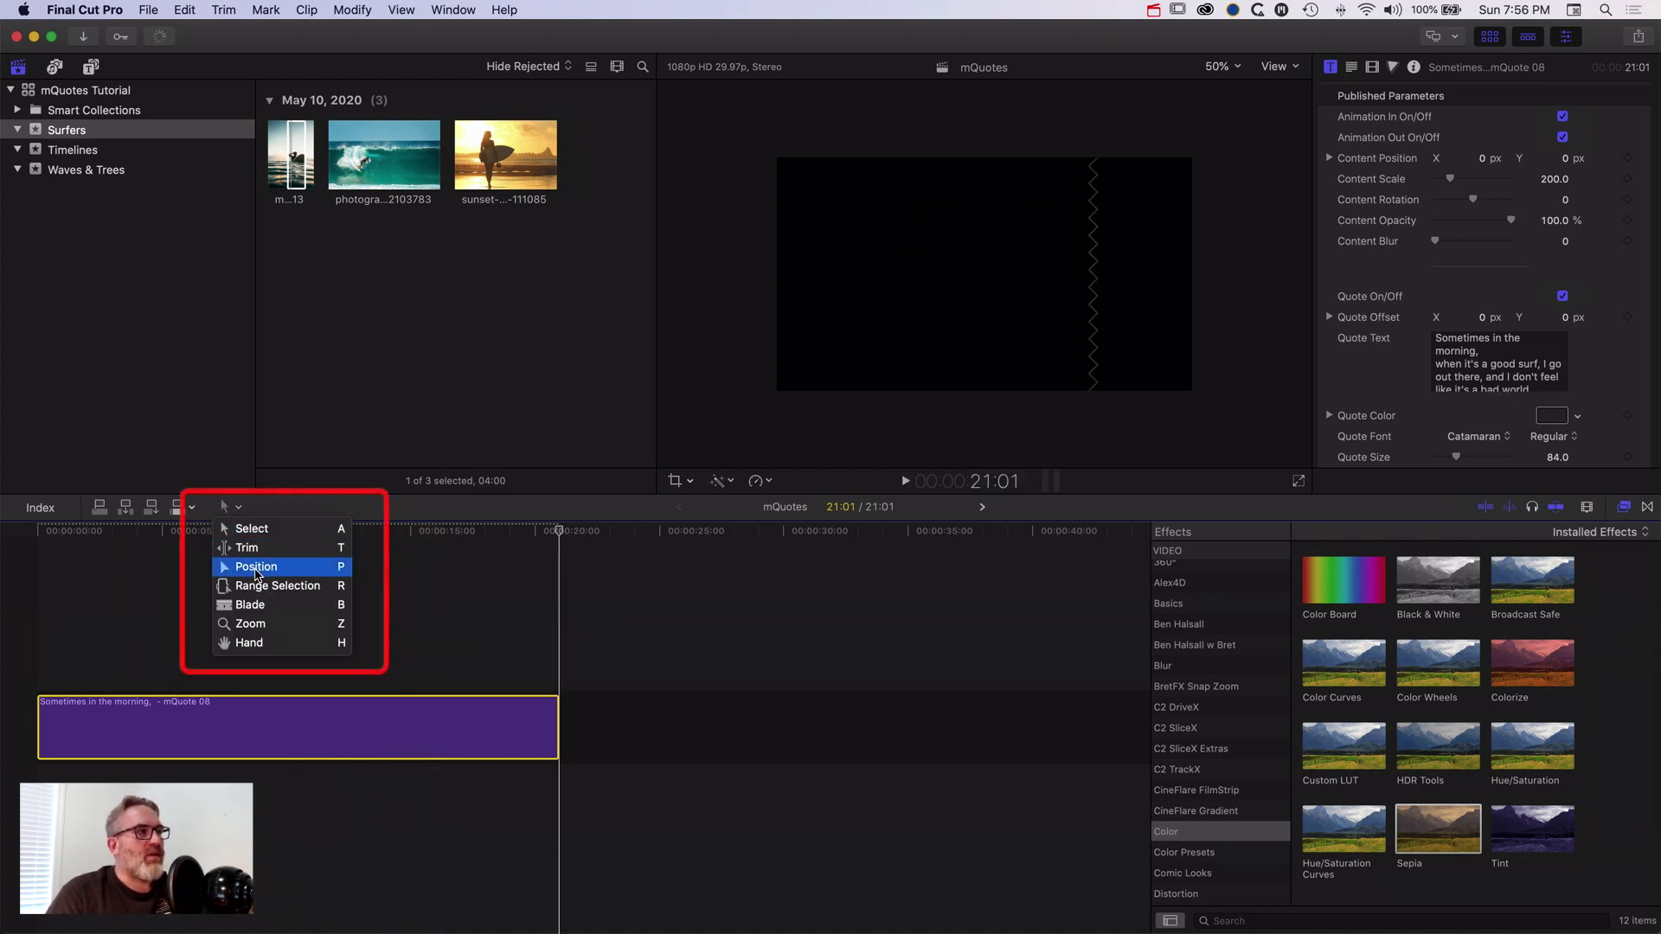
click(259, 564)
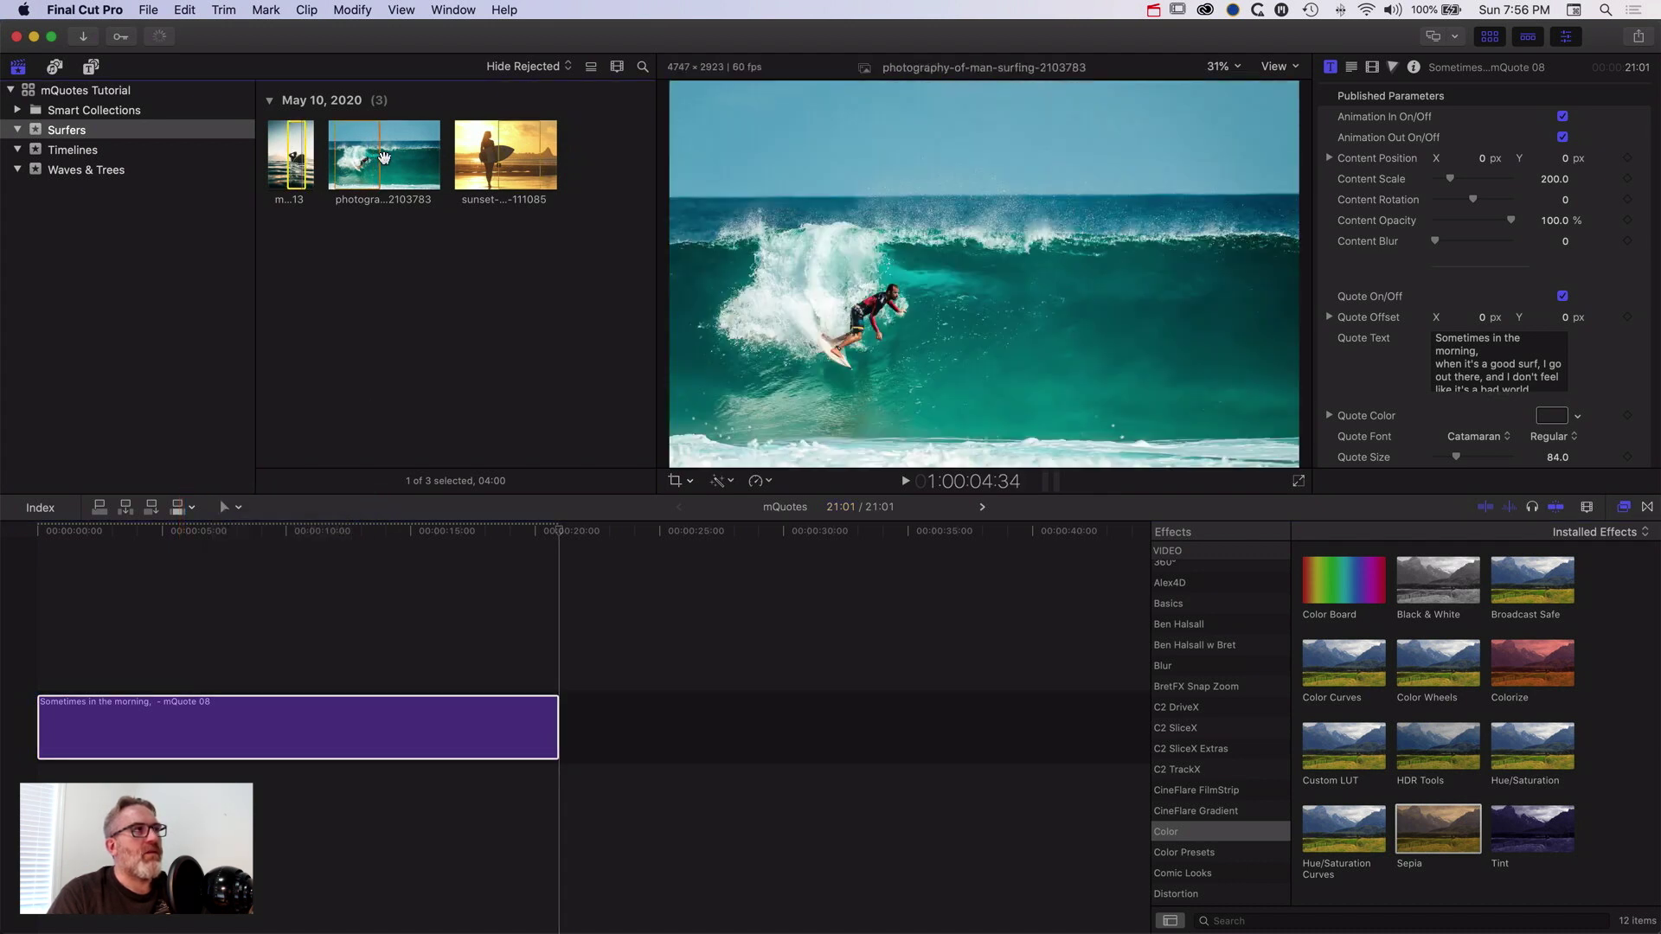
key(super+a)
drag(515, 157, 746, 731)
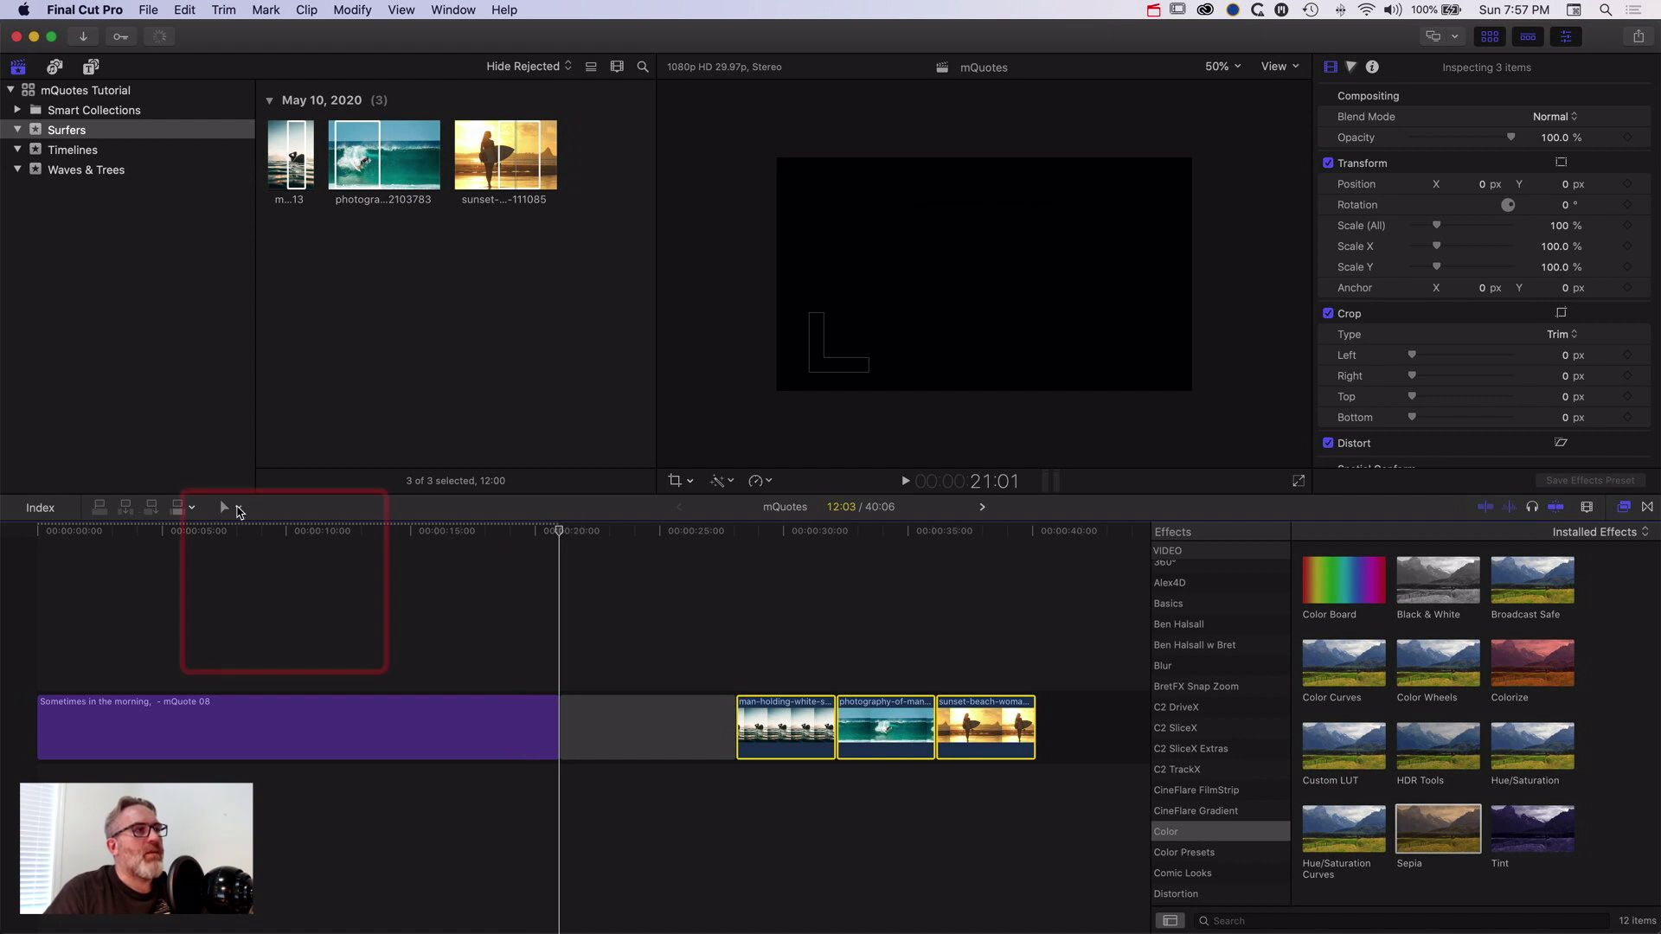
click(238, 508)
click(255, 527)
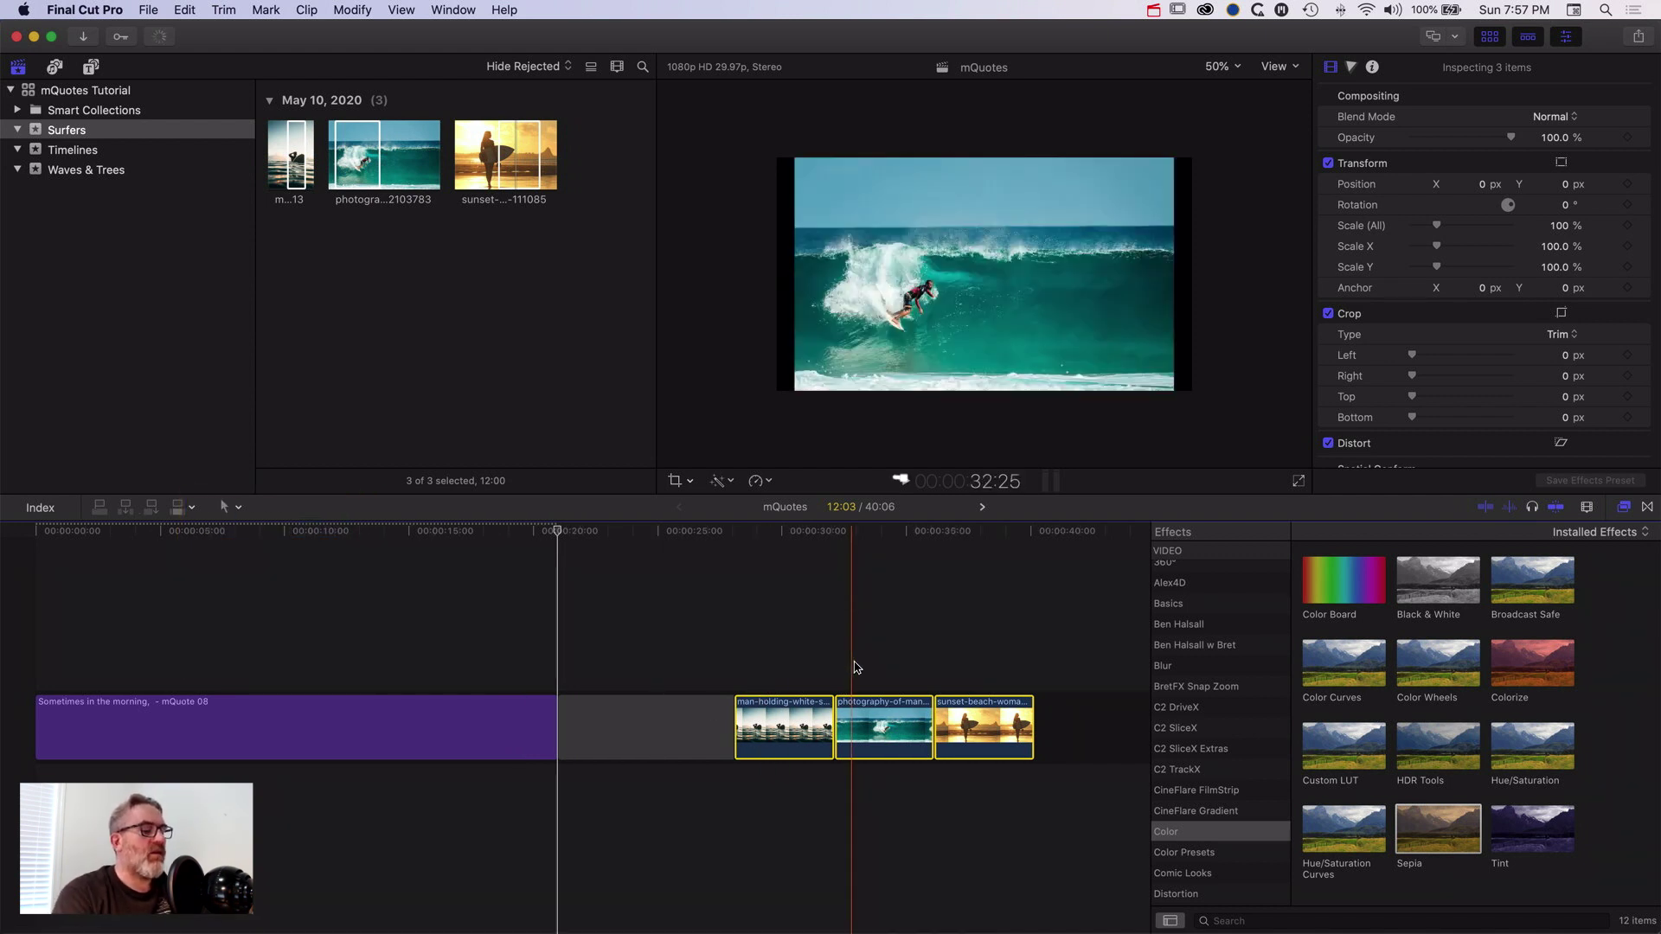
- Set the total duration of the three selected photo clips to 15:00
key(ctrl+d)
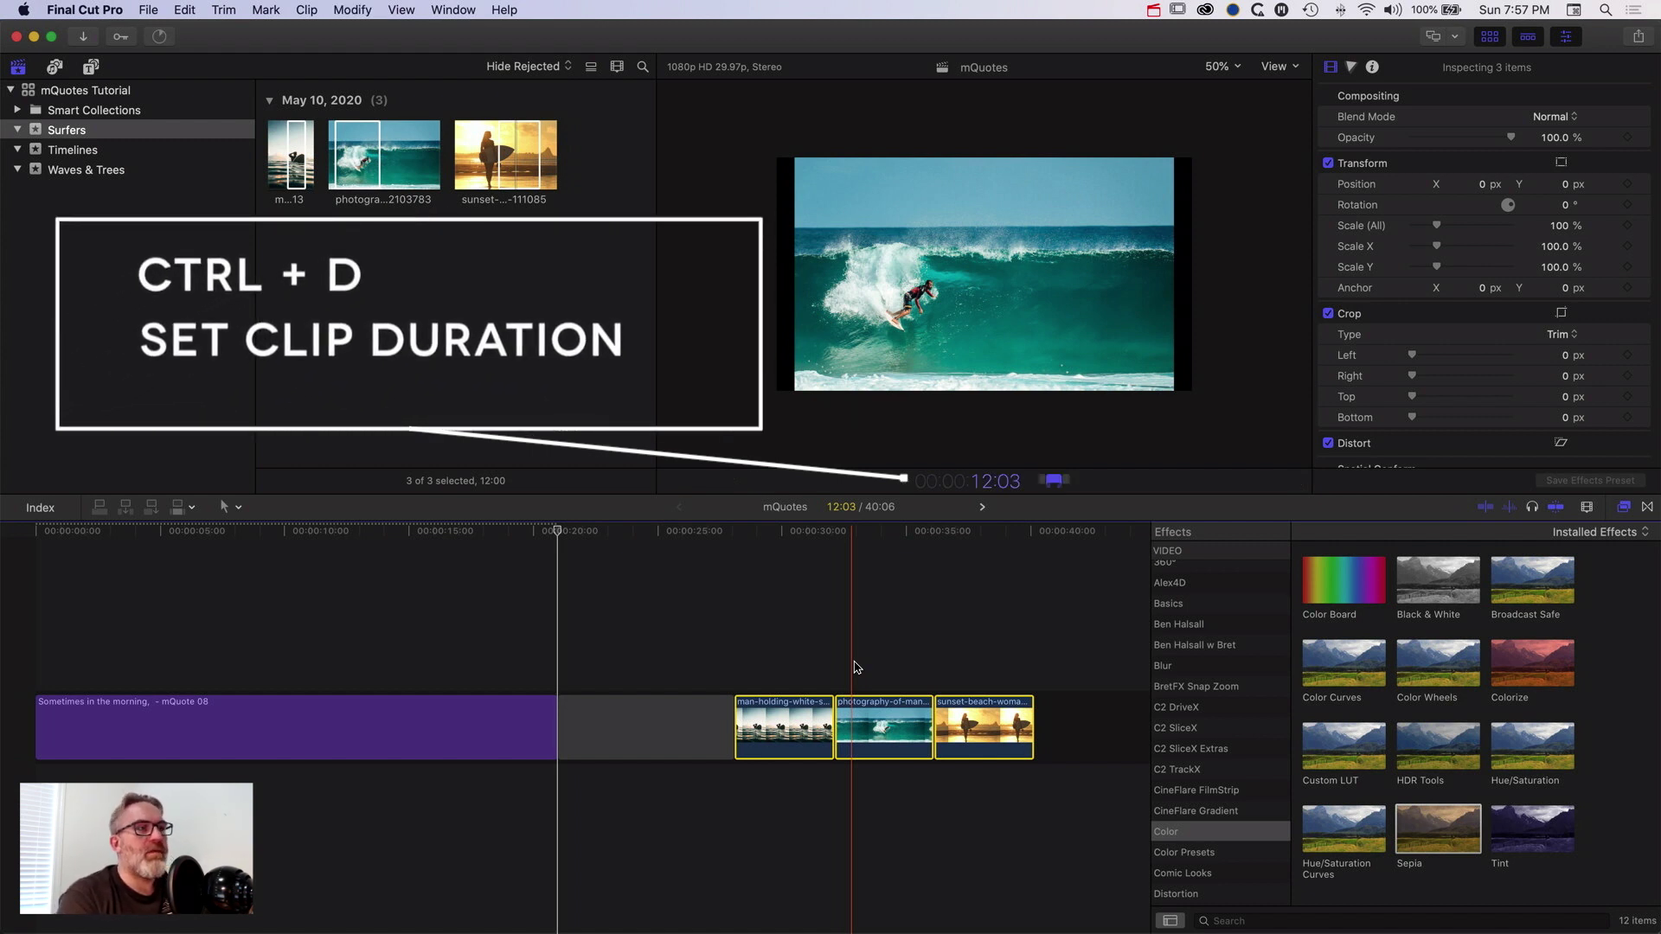
text(1500)
key(Return)
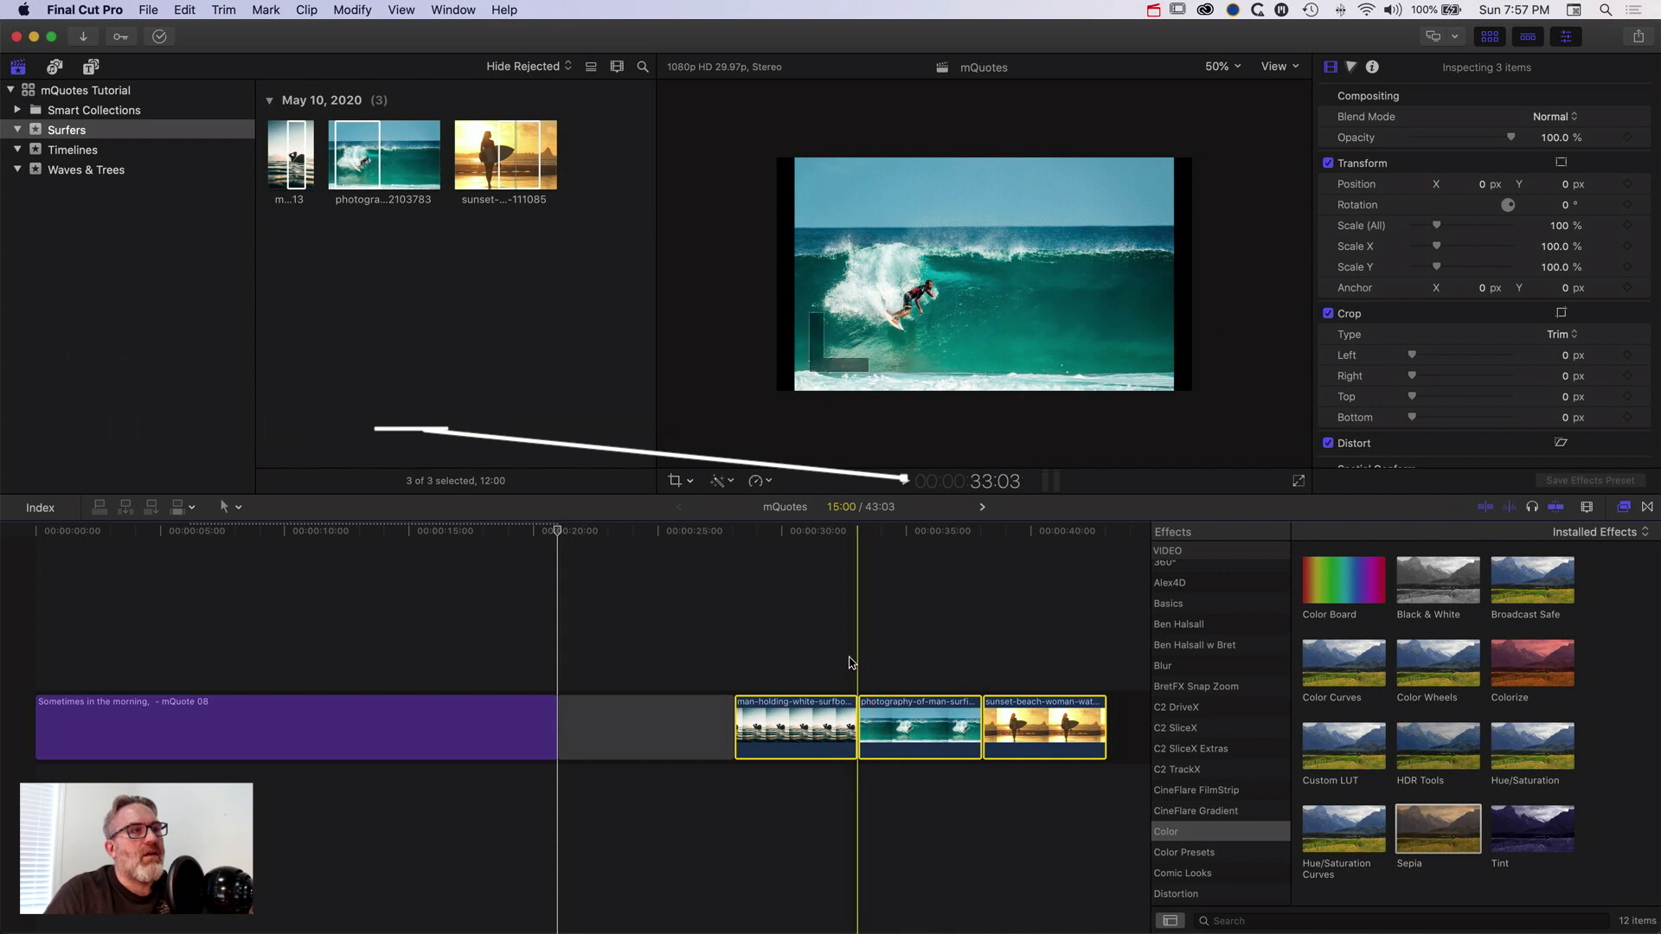
- Apply the Ken Burns crop to the three photo clips, shifting the sunset clip's start and end frames upward
click(799, 727)
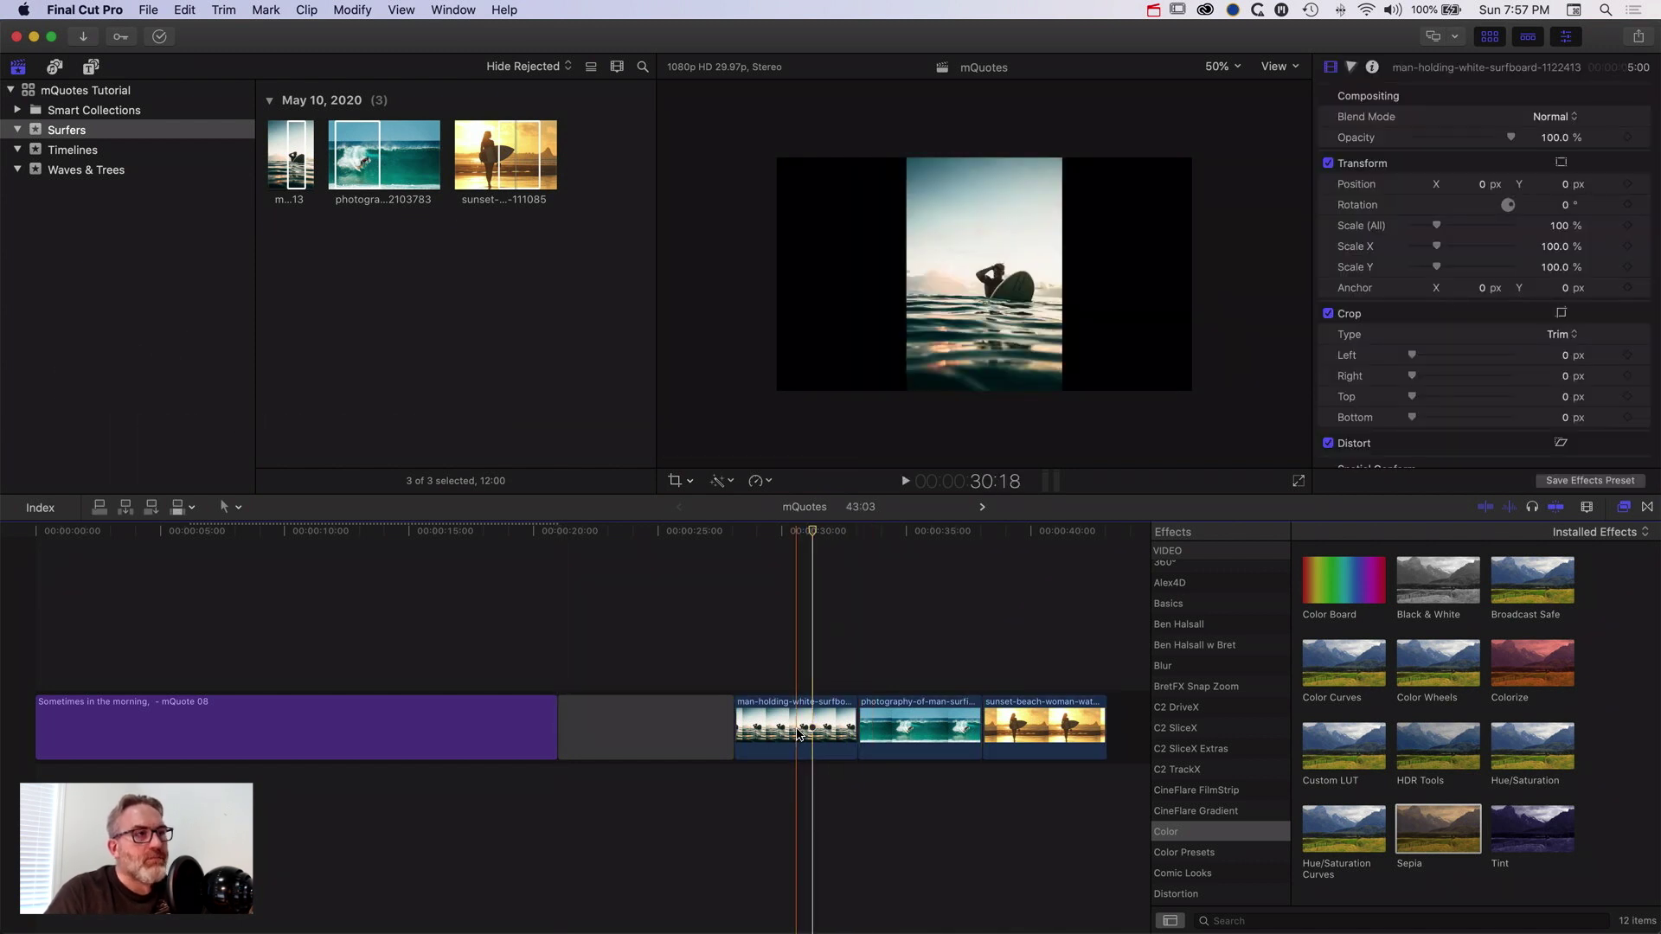
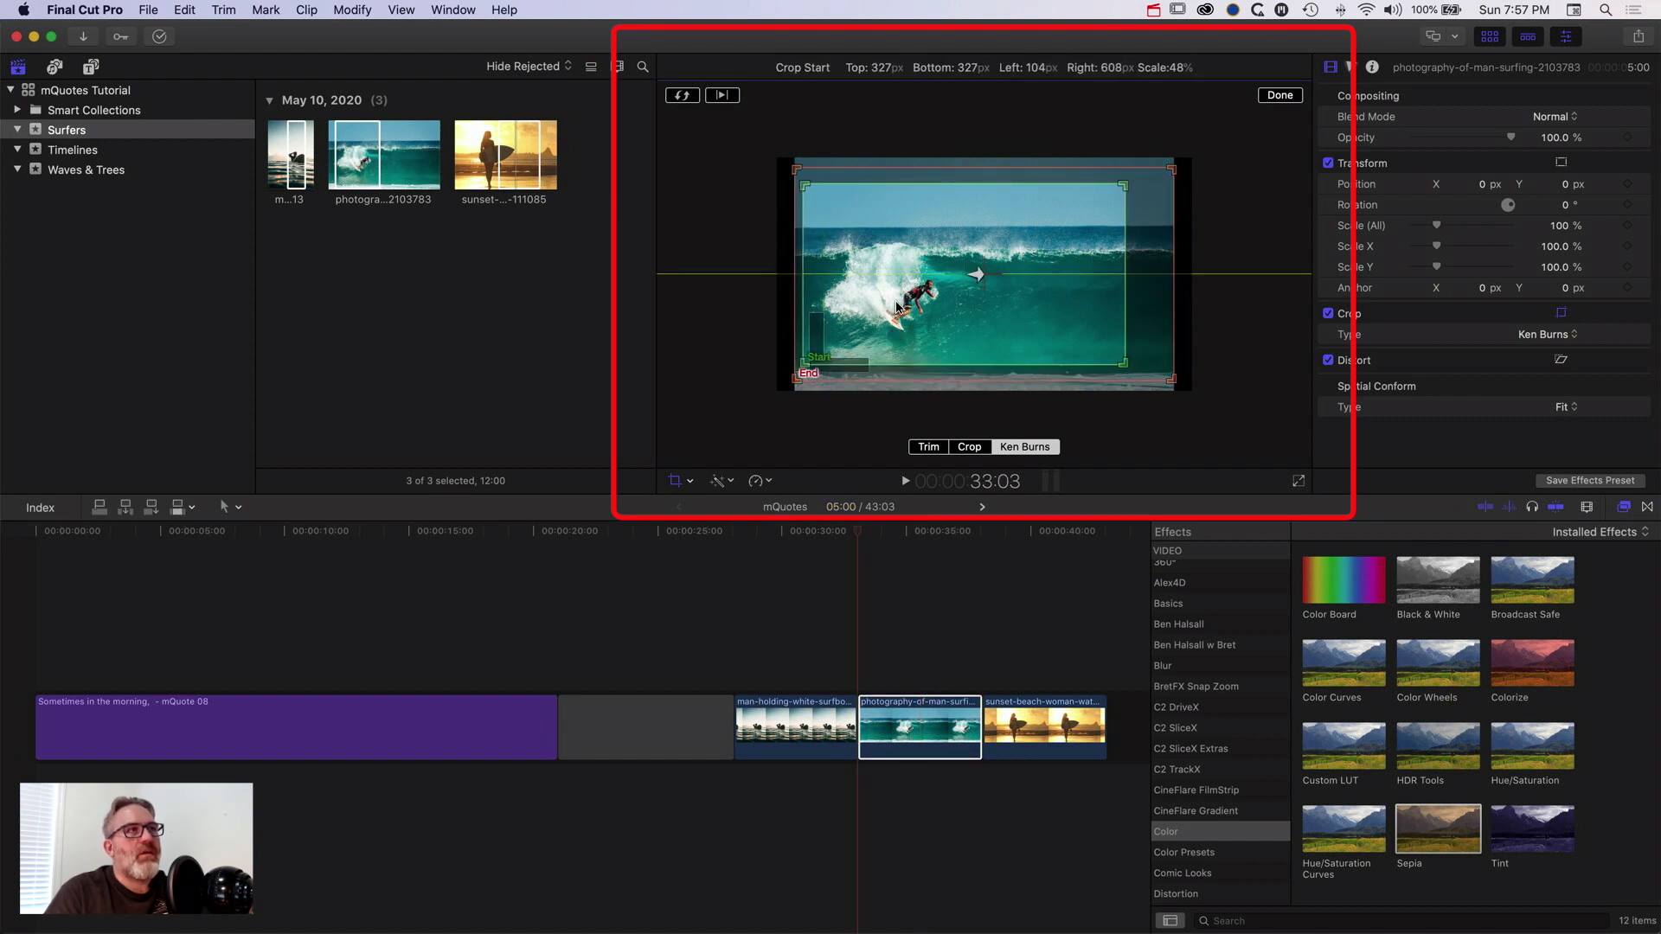
click(1281, 95)
key(Down)
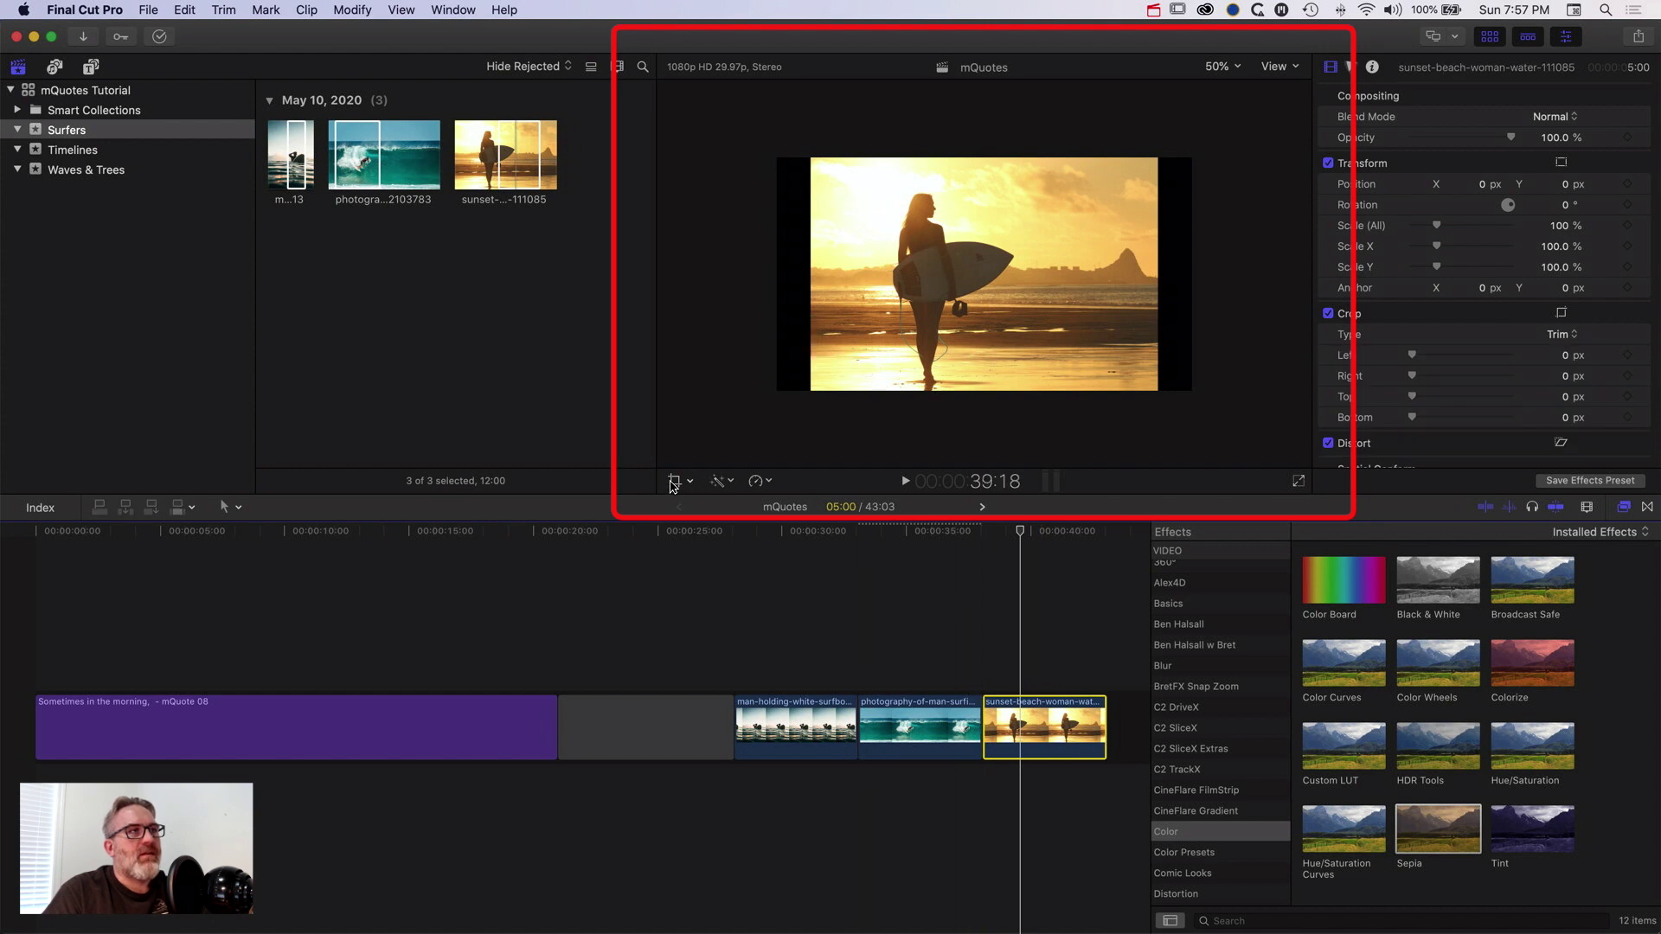
click(674, 481)
click(1028, 447)
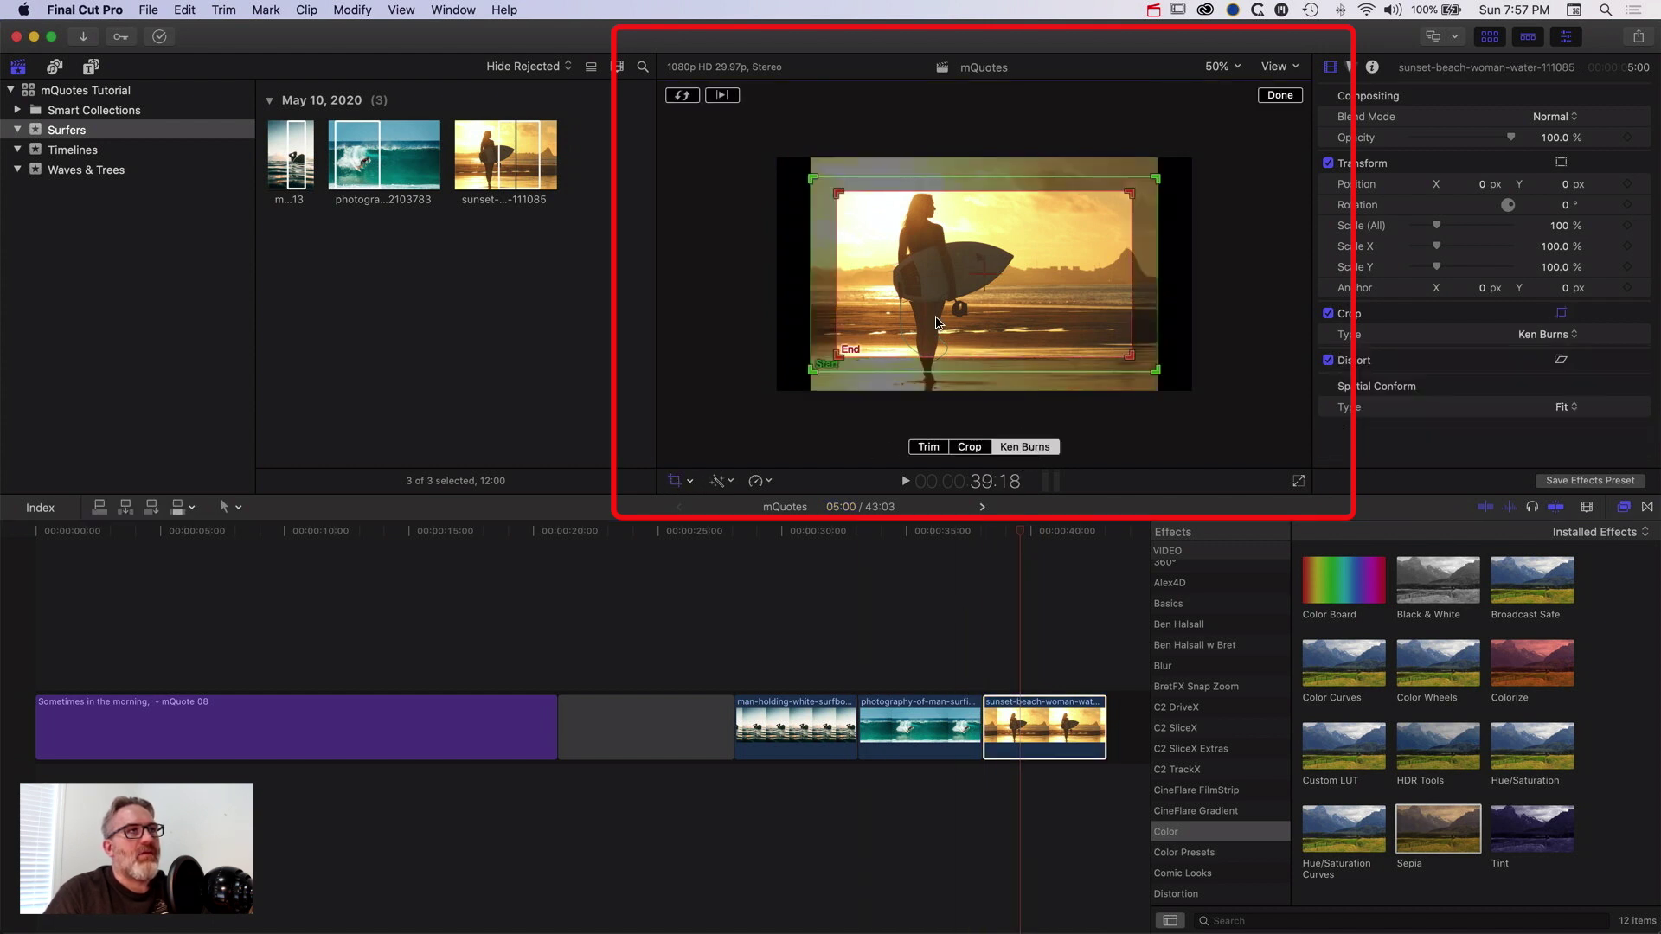
mouse_move(939, 323)
mouse_down()
mouse_move(936, 301)
mouse_move(941, 337)
mouse_up()
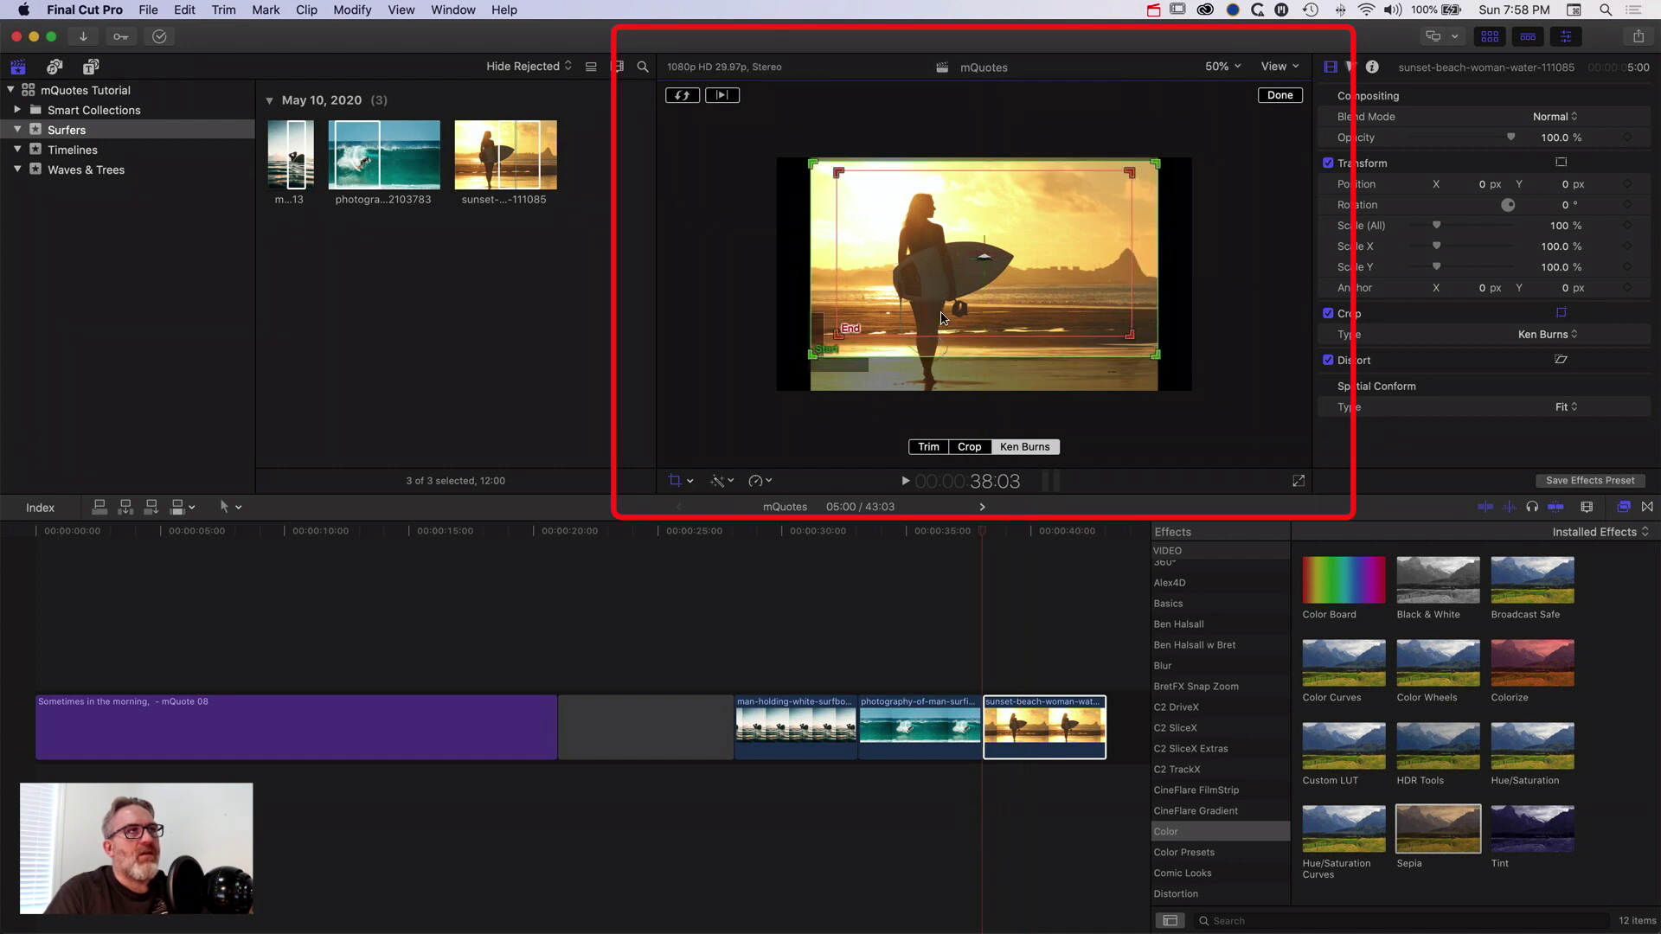
click(1281, 96)
- Add the default transition to both ends of the middle surfing clip and play the photo sequence
click(926, 738)
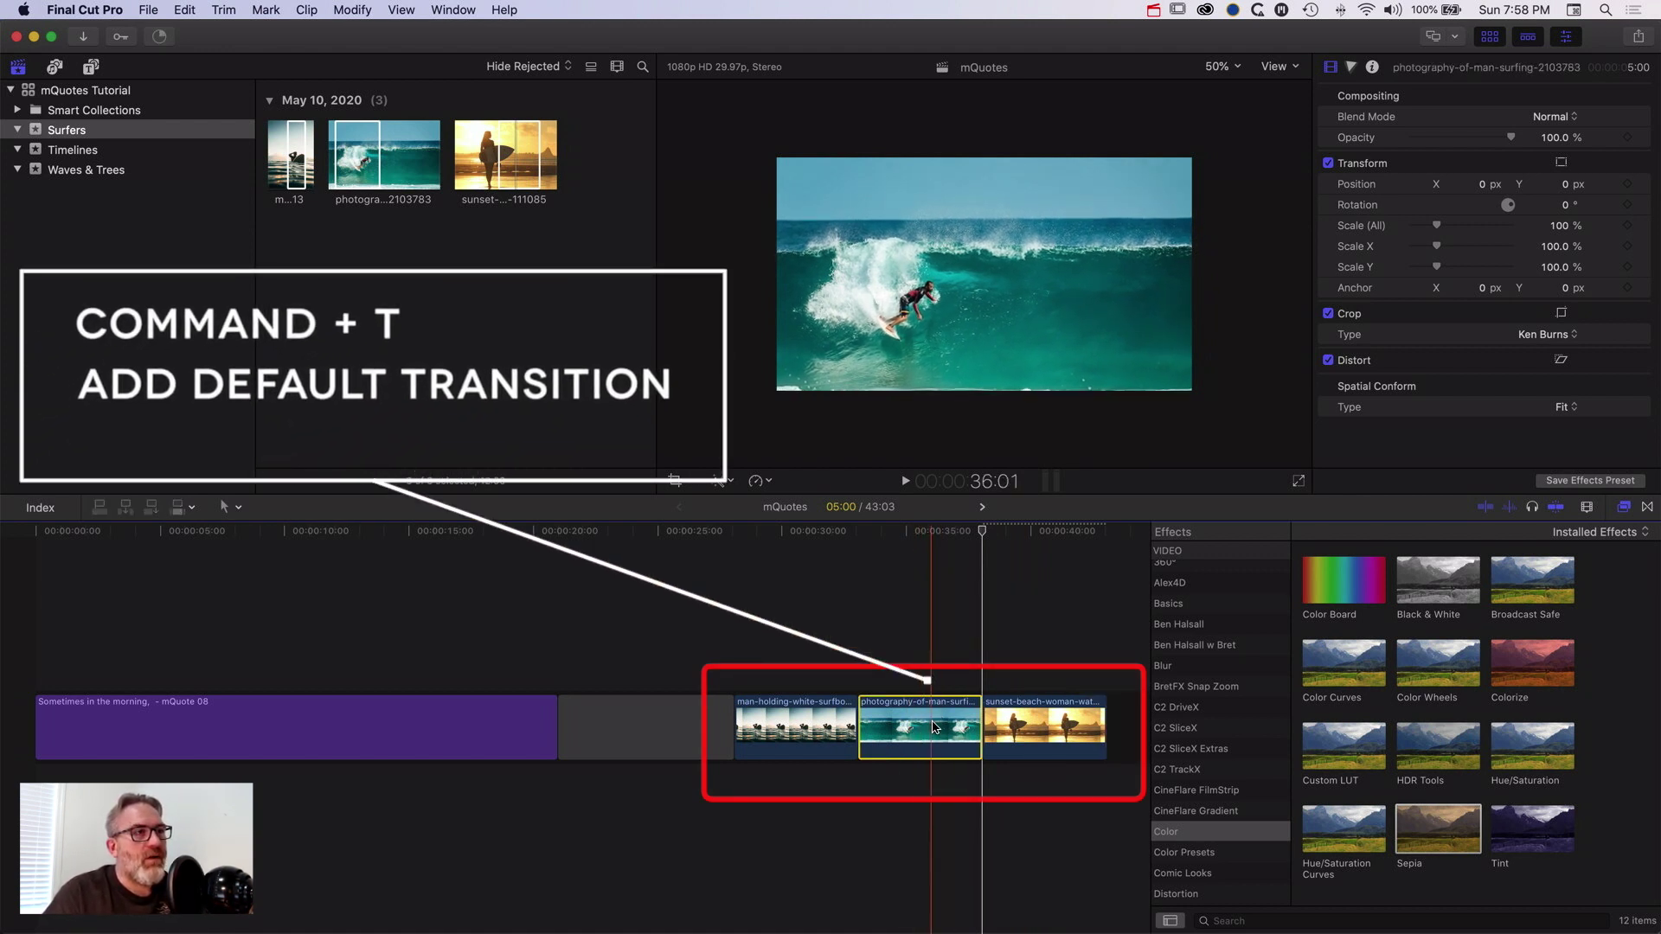
key(cmd+t)
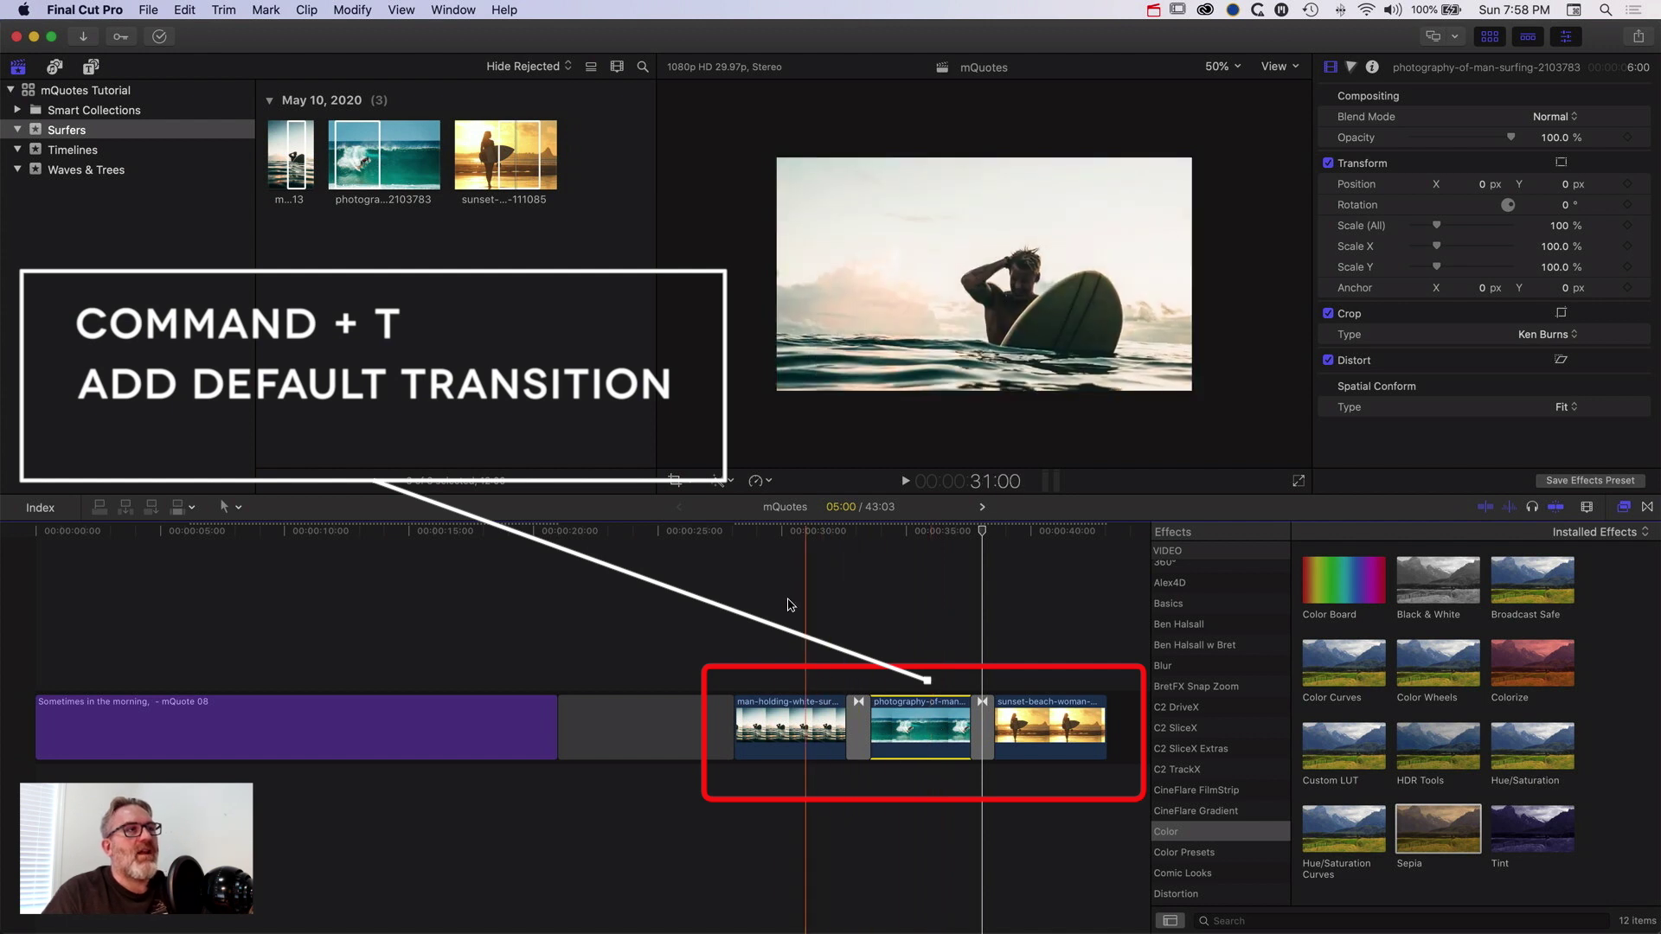
key(space)
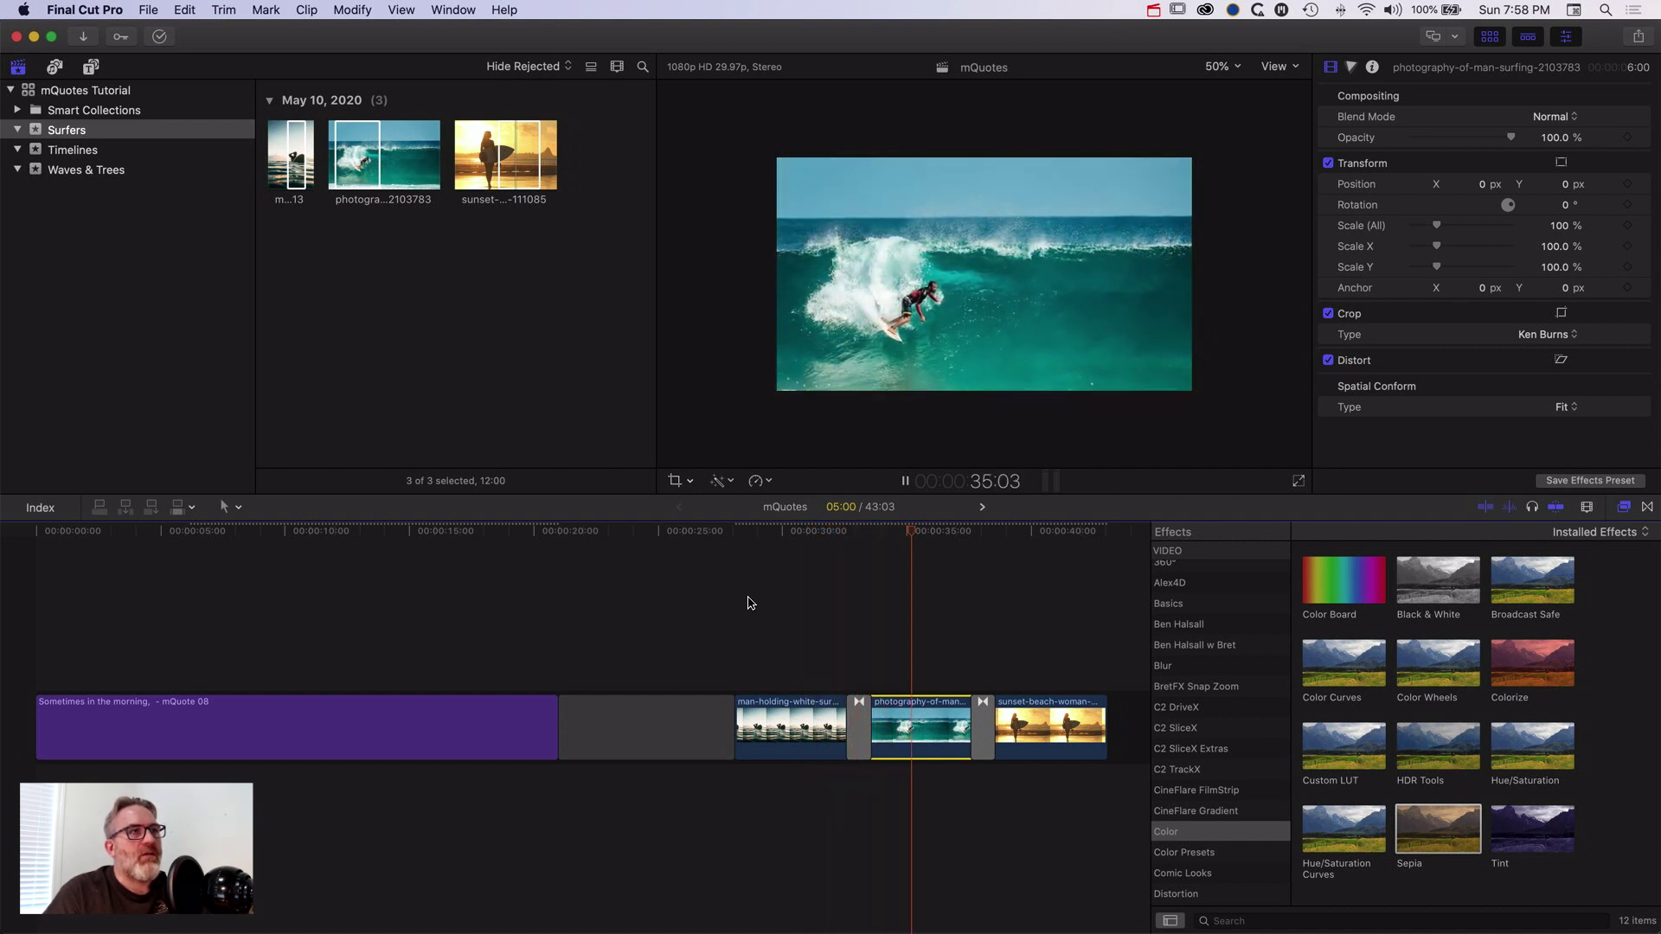
key(space)
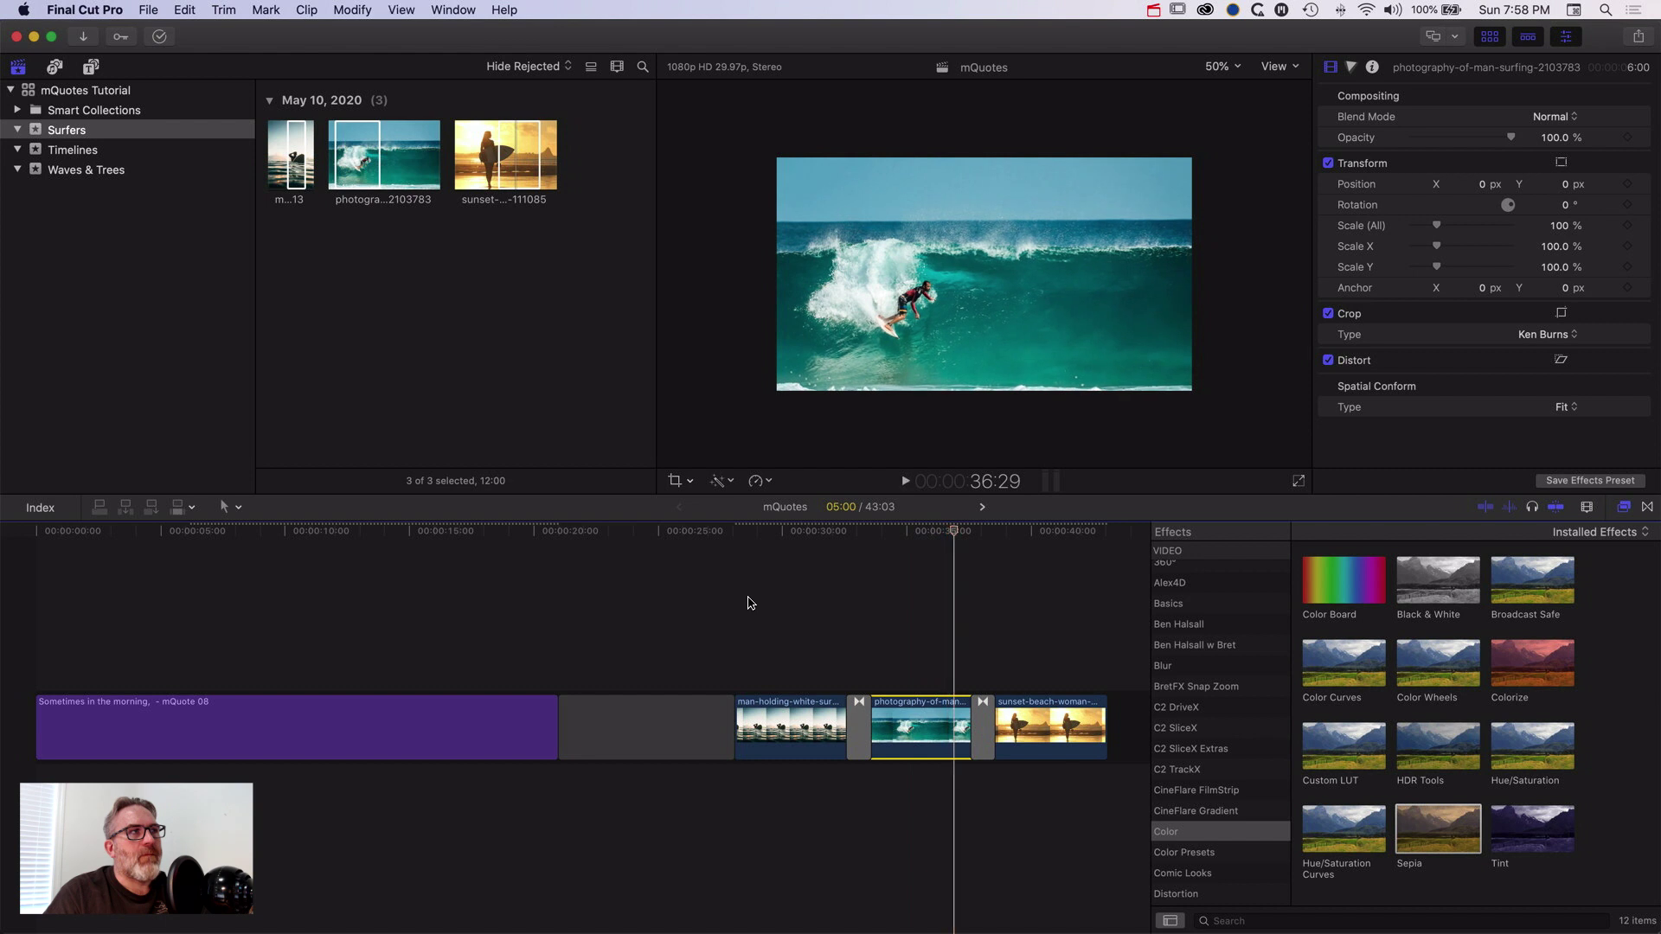
- Mark a timeline range from the start of the first photo clip to the end of the last one
click(789, 618)
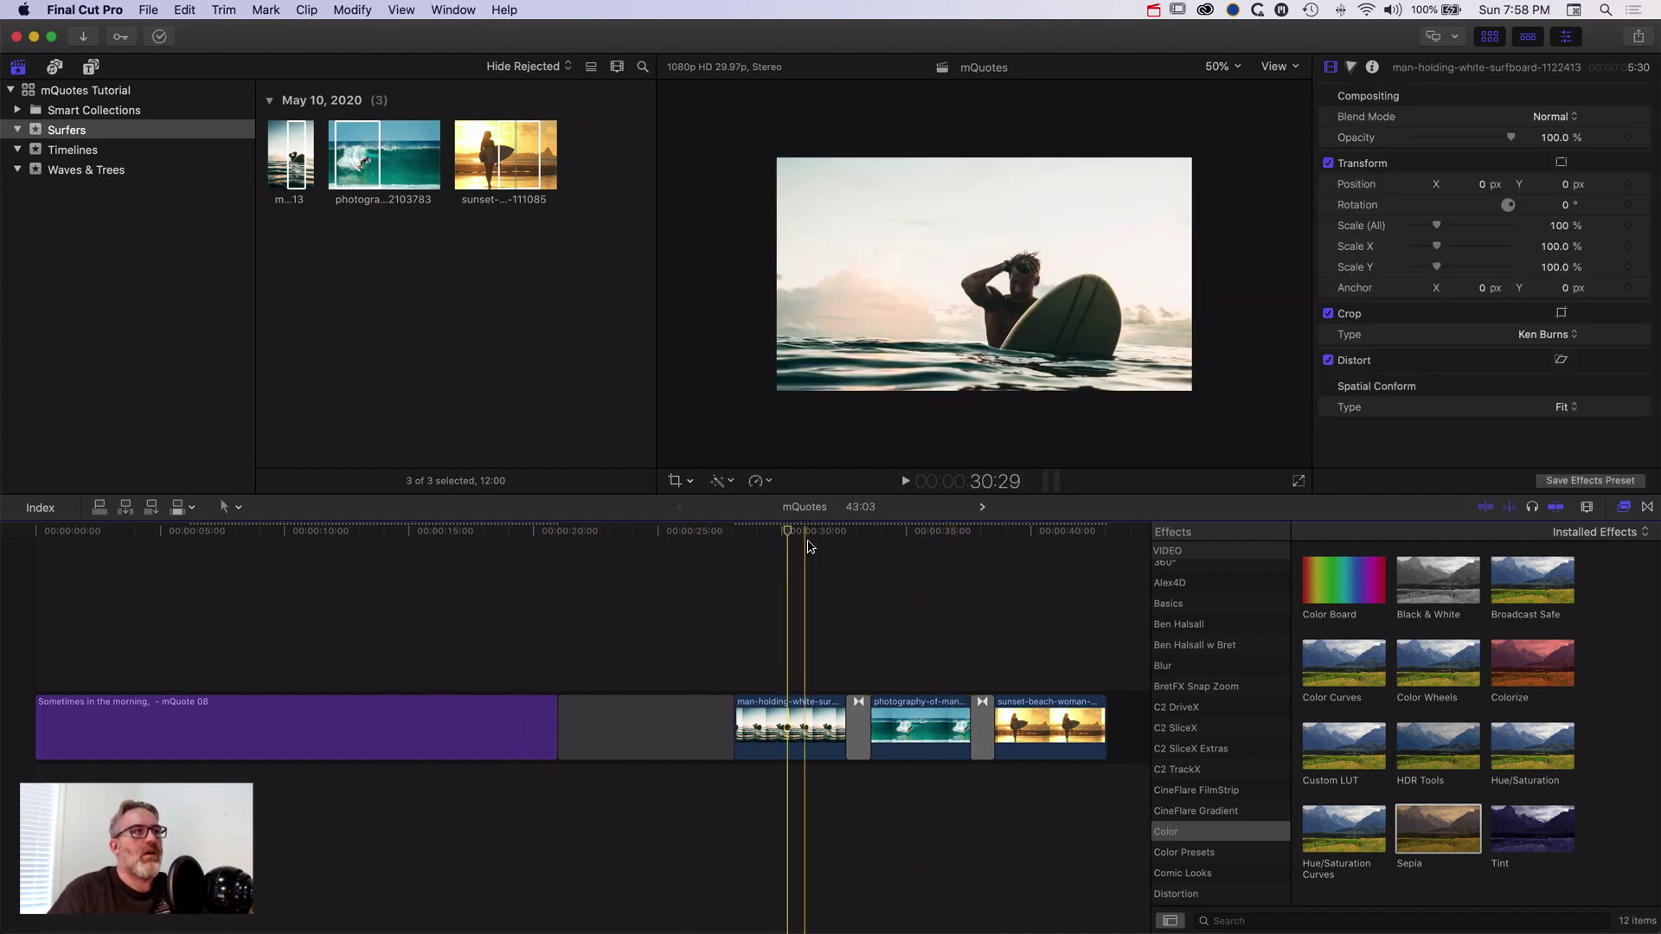
drag(794, 534, 836, 545)
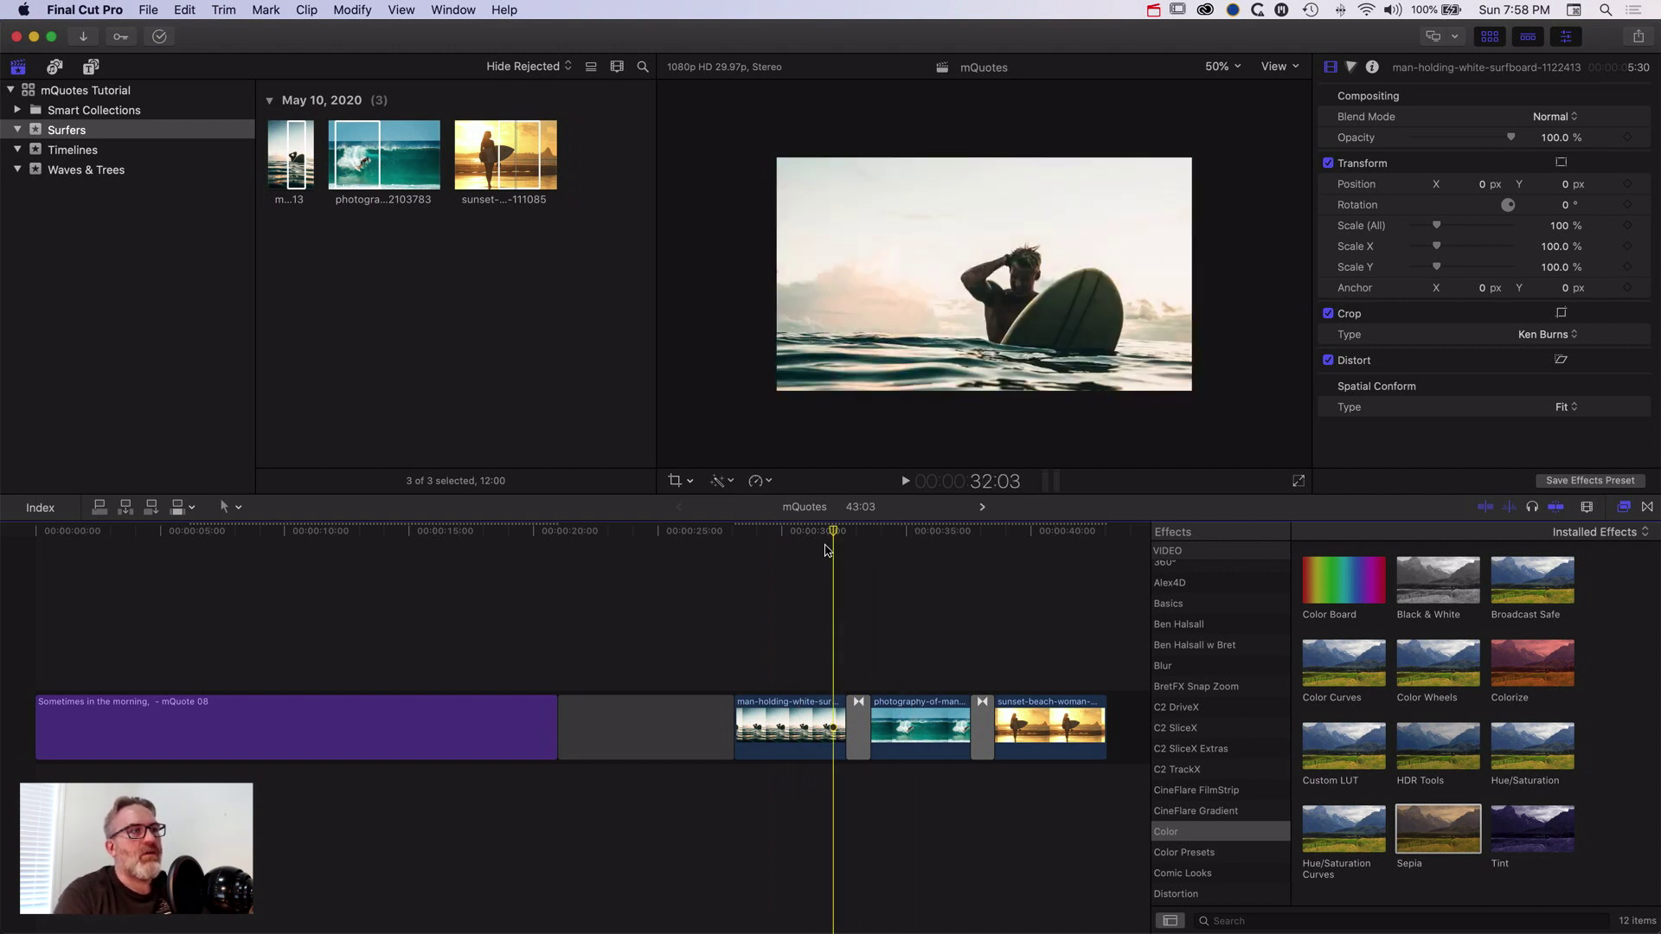
key(Up)
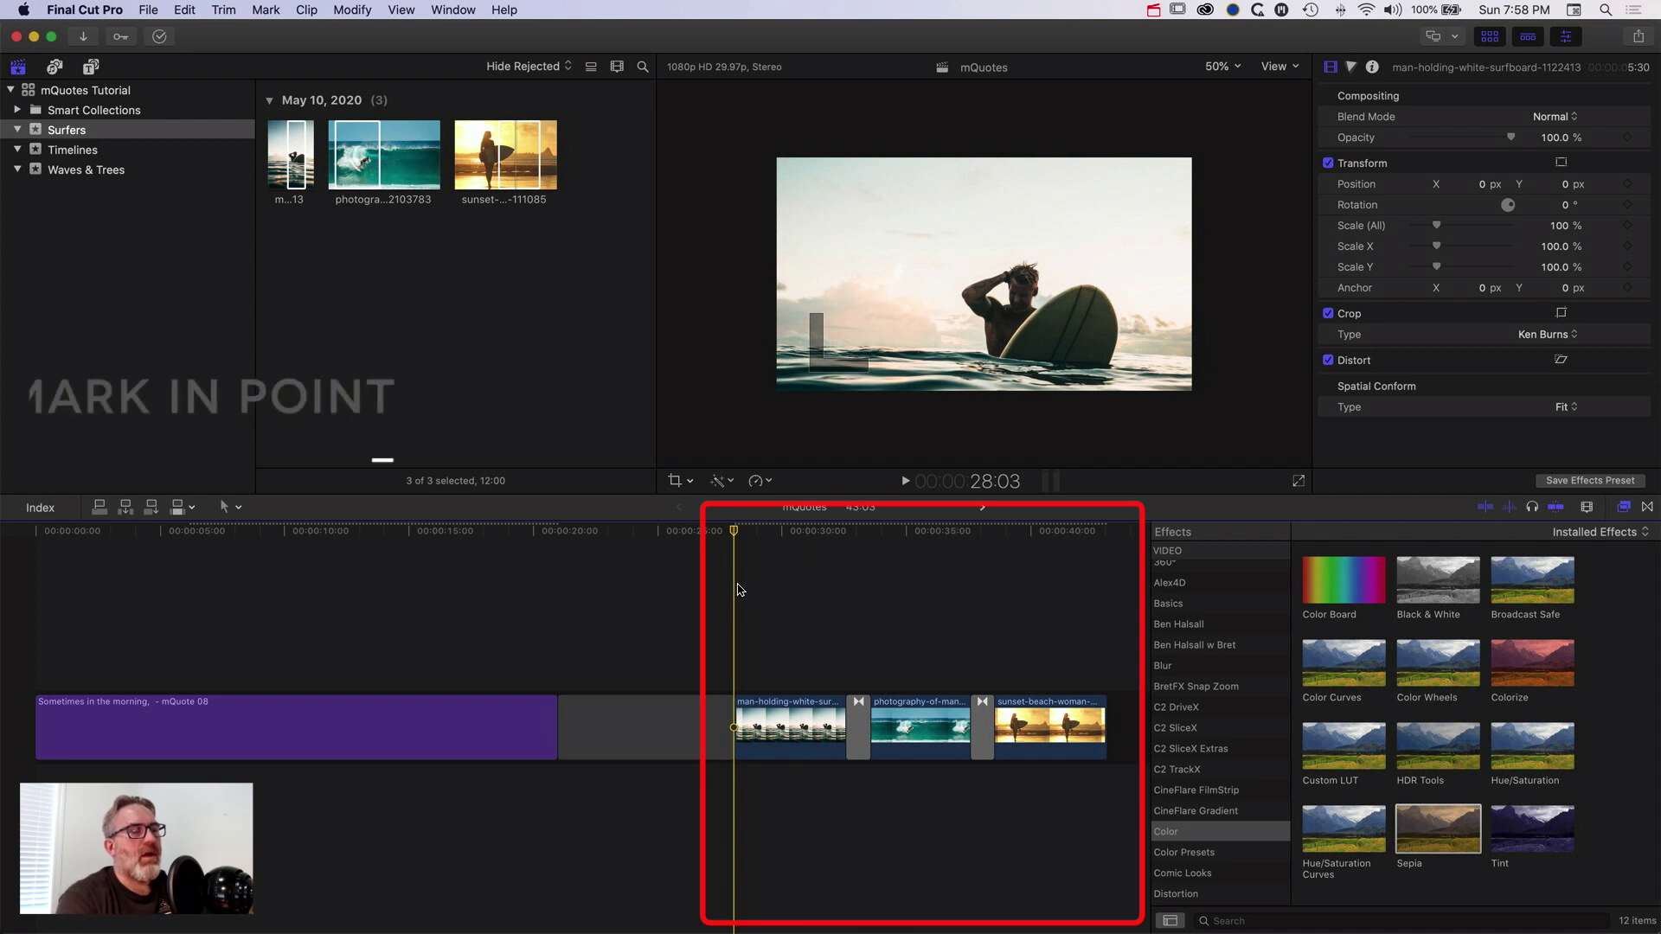
key(i)
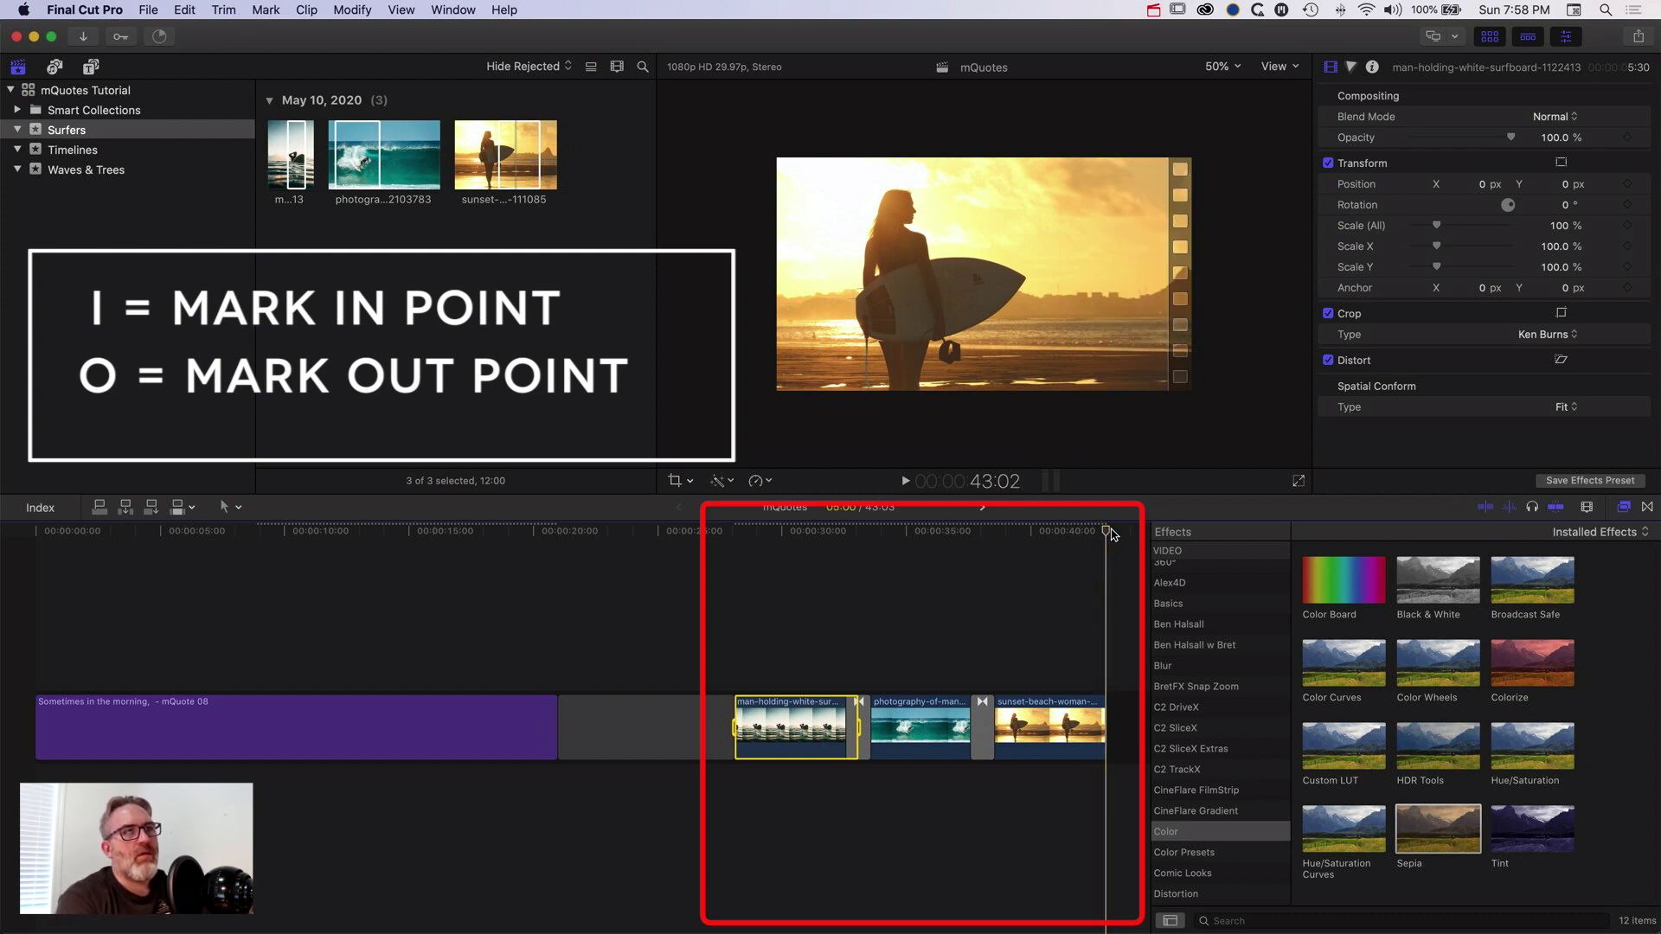
key(o)
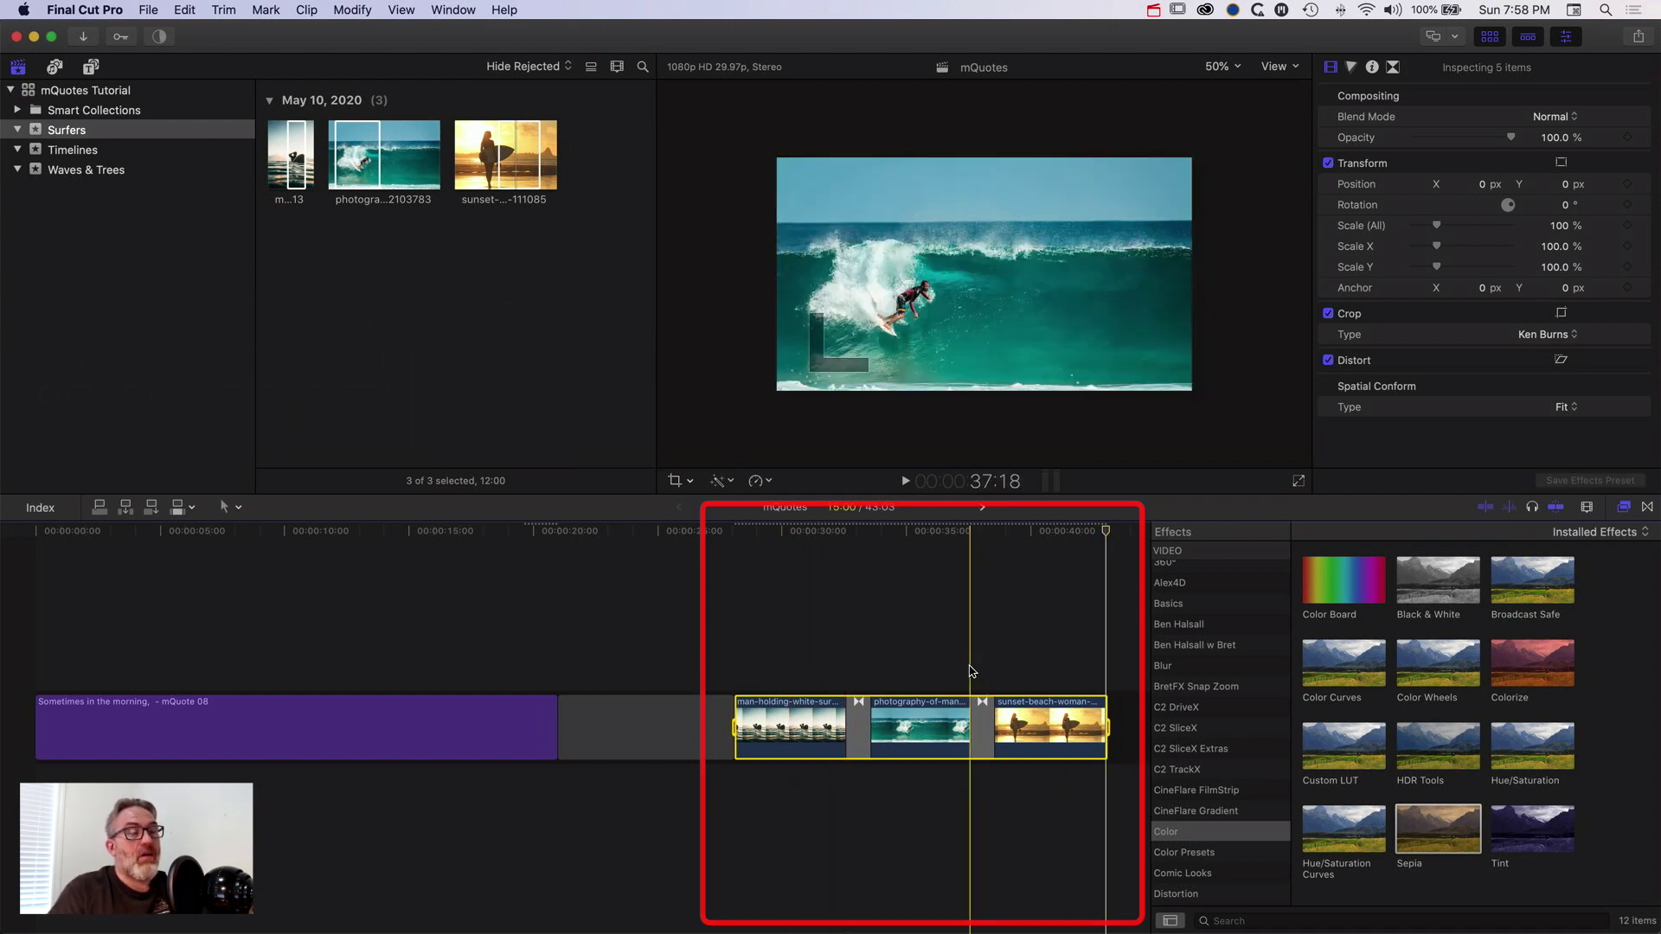
- Export the marked range as an H.264 master file named "mQuotes - surfer slideshow" in the Week 20a - mQuotes folder
click(1642, 39)
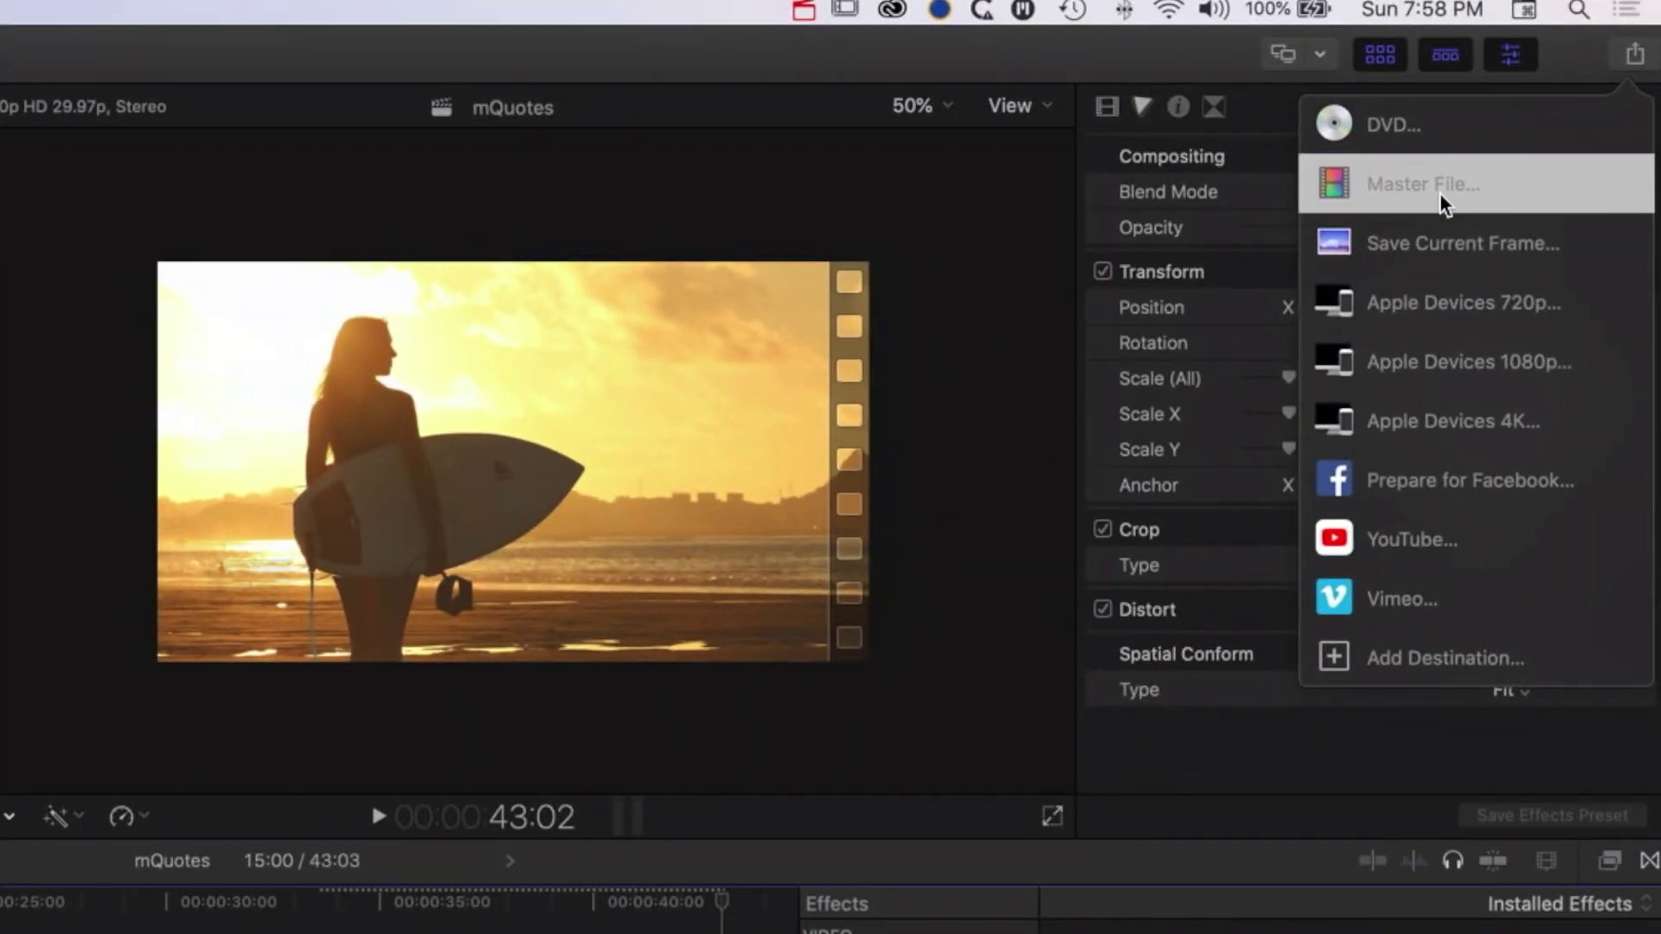
click(1439, 192)
click(882, 247)
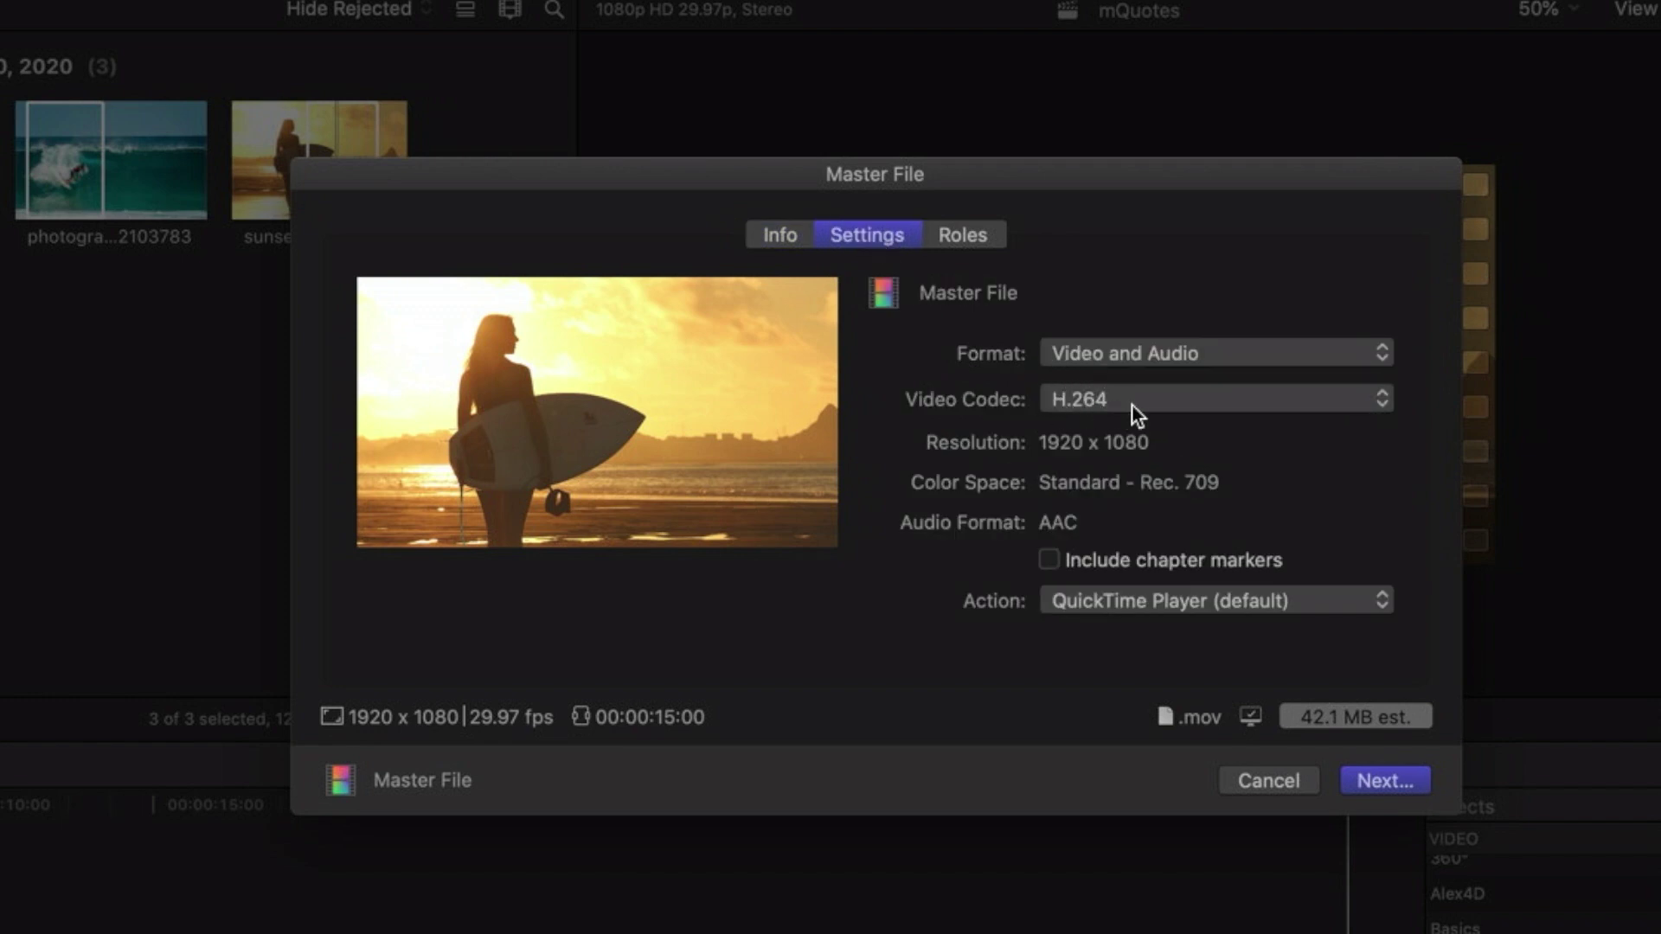
click(1390, 780)
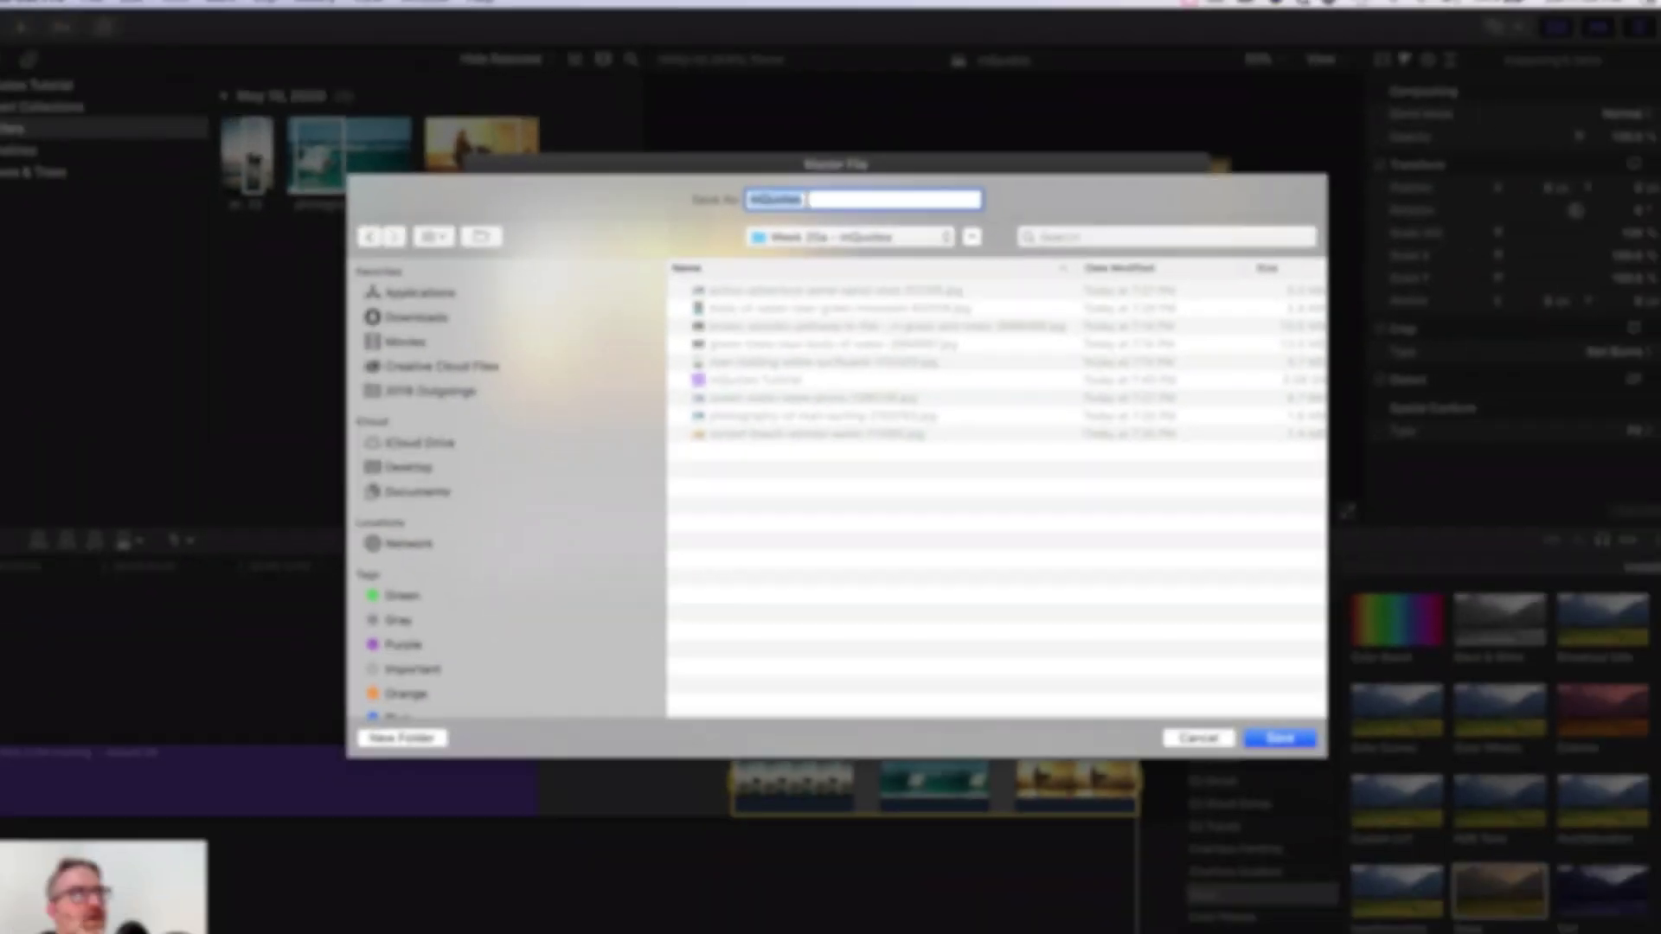
click(864, 224)
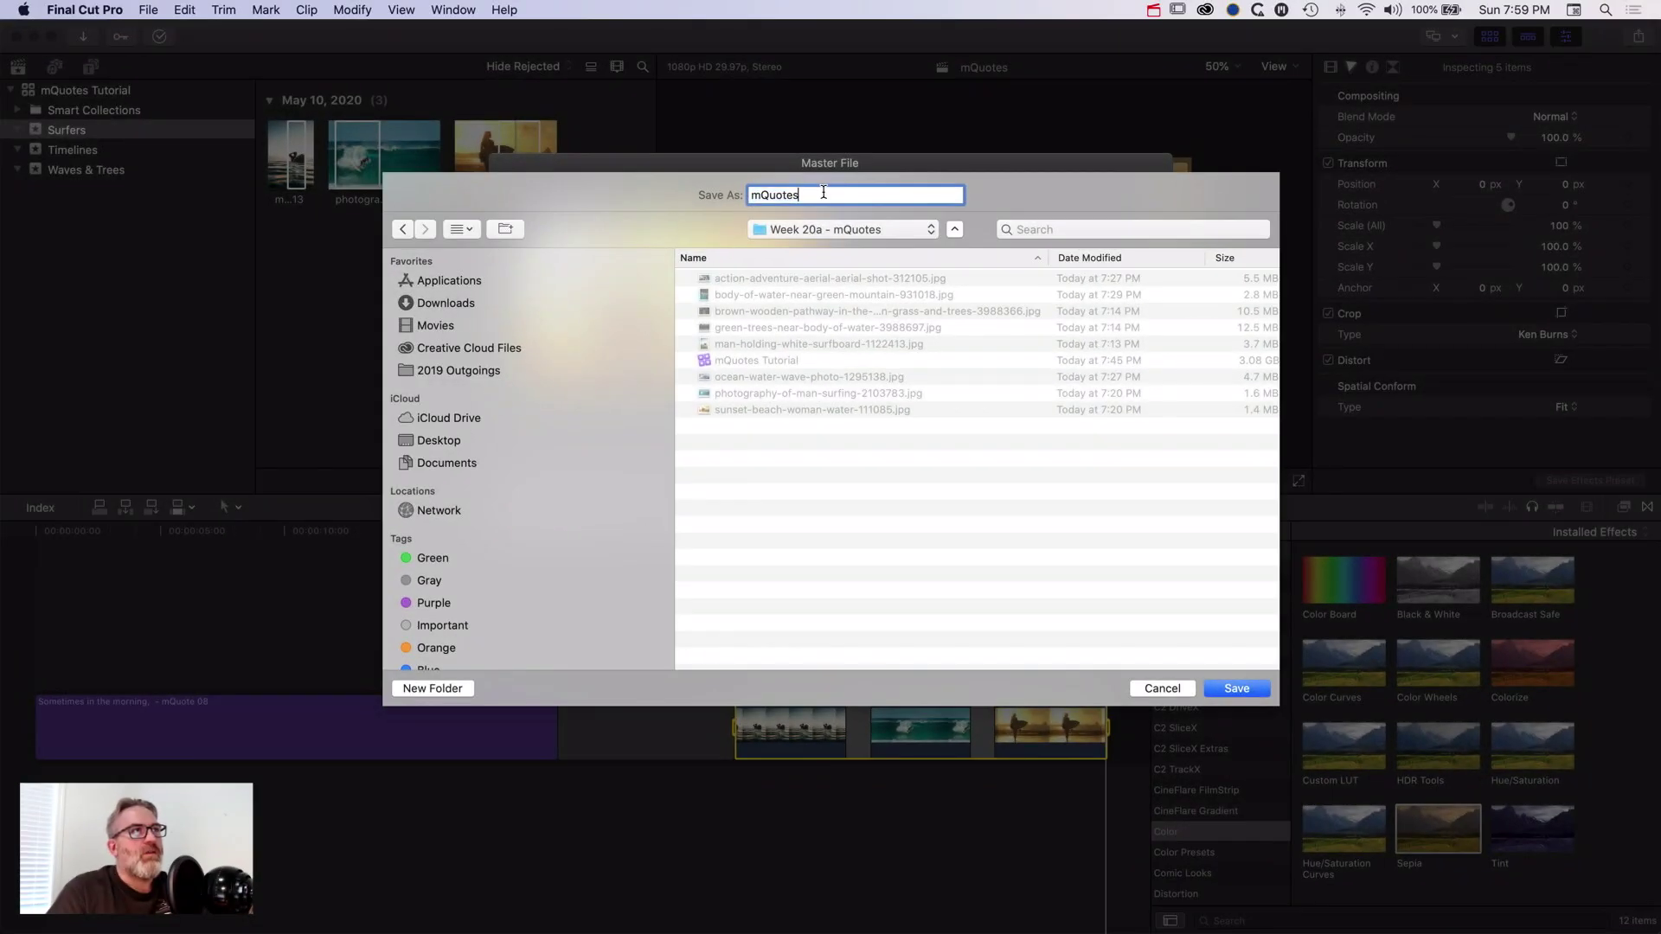
text(- surfer slideshow)
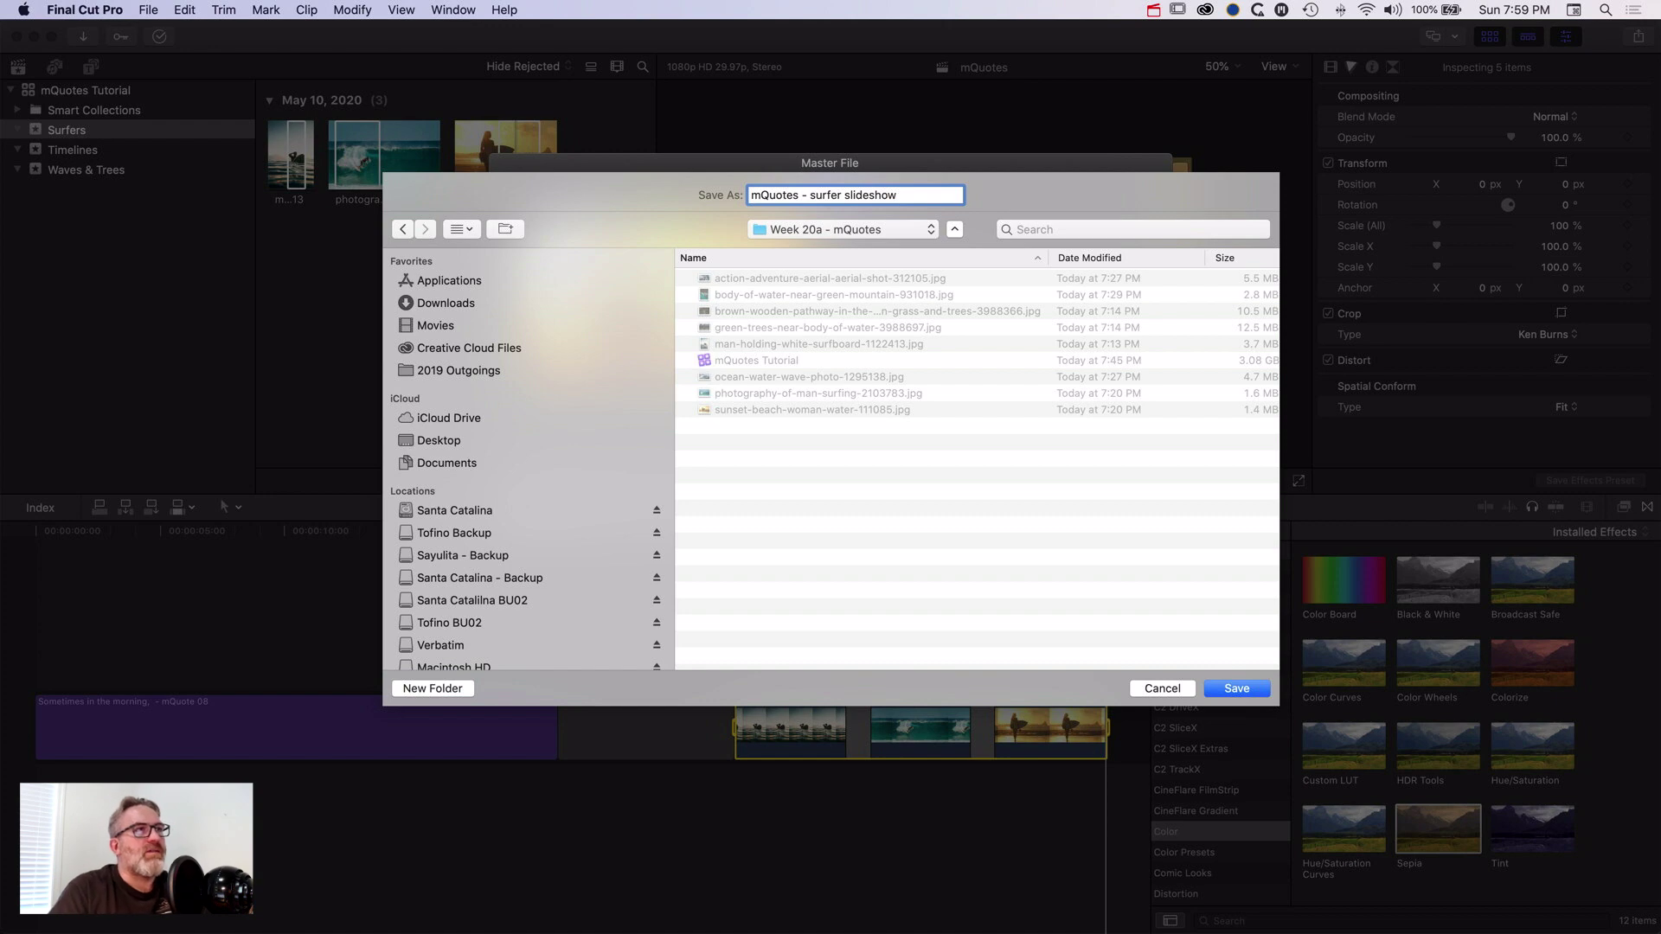
click(1237, 690)
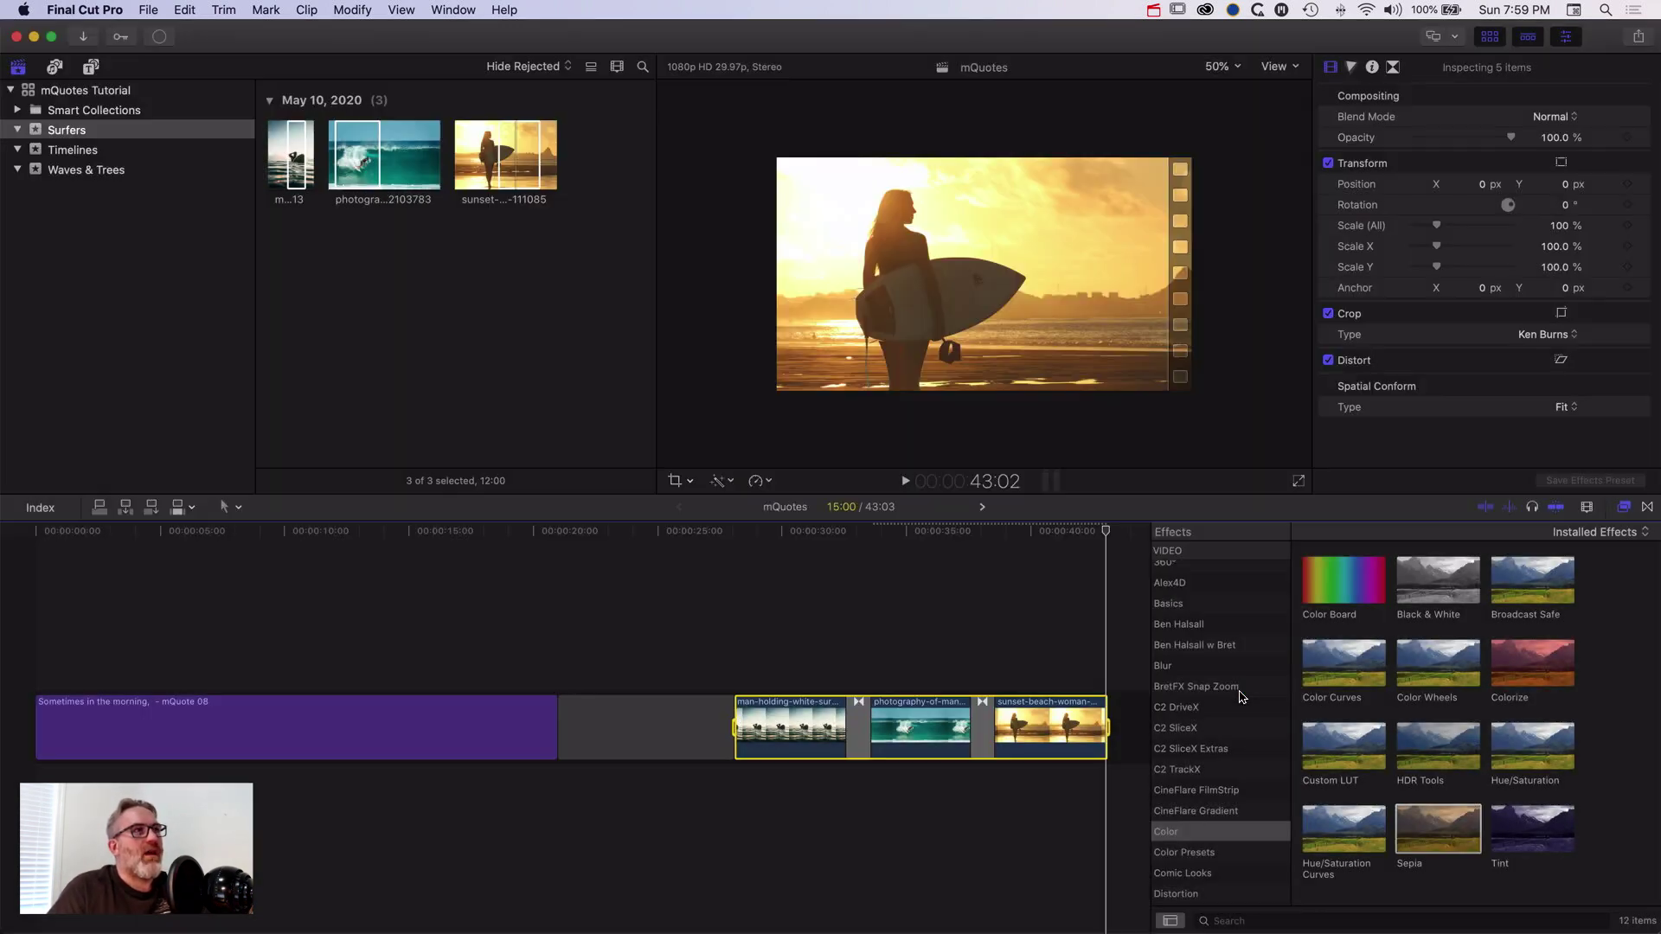
- Switch to Finder, import "mQuotes - surfer slideshow.mov" into the Surfers event, and play the imported clip
key(super+Tab)
key(Tab)
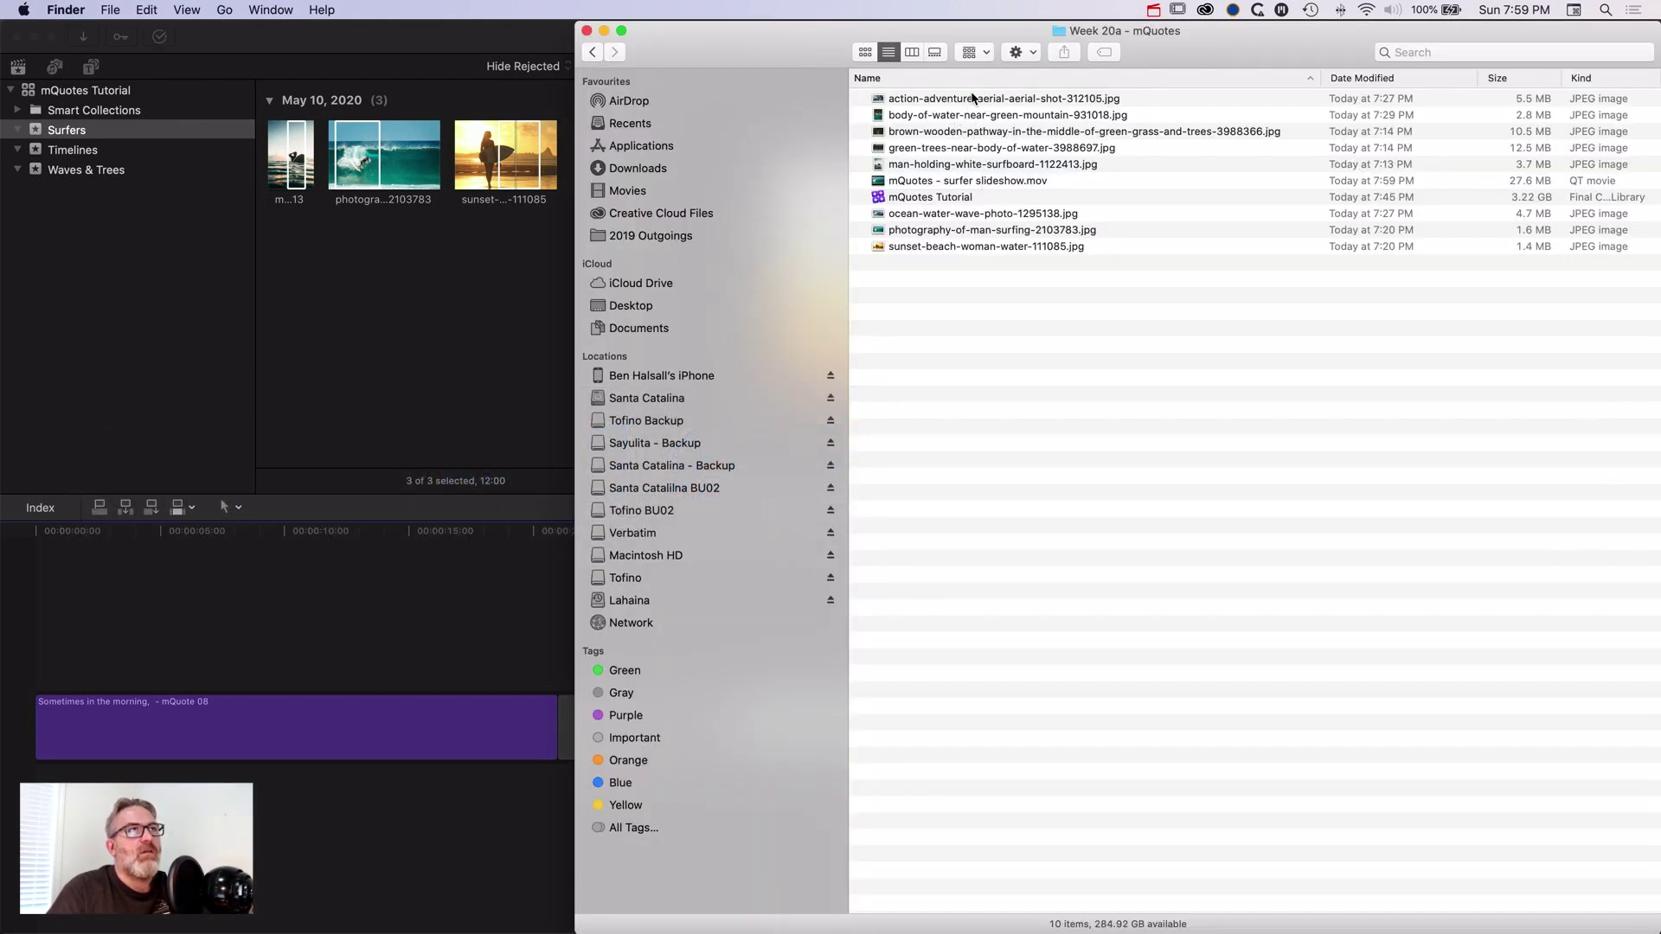
drag(927, 180, 90, 133)
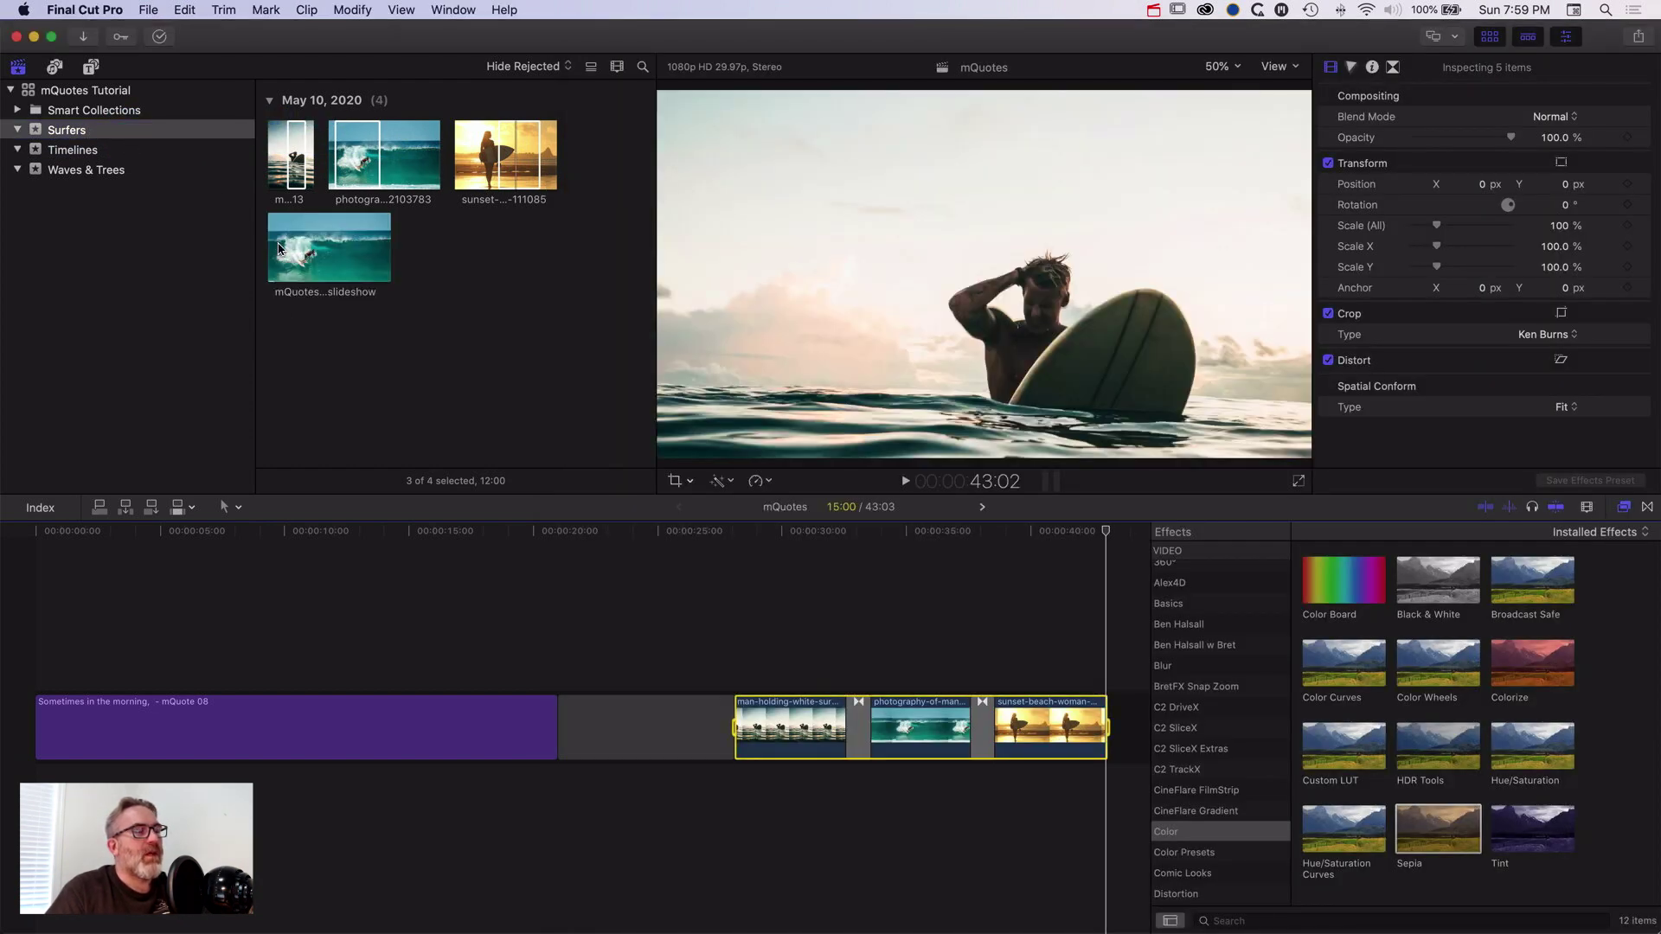
click(277, 246)
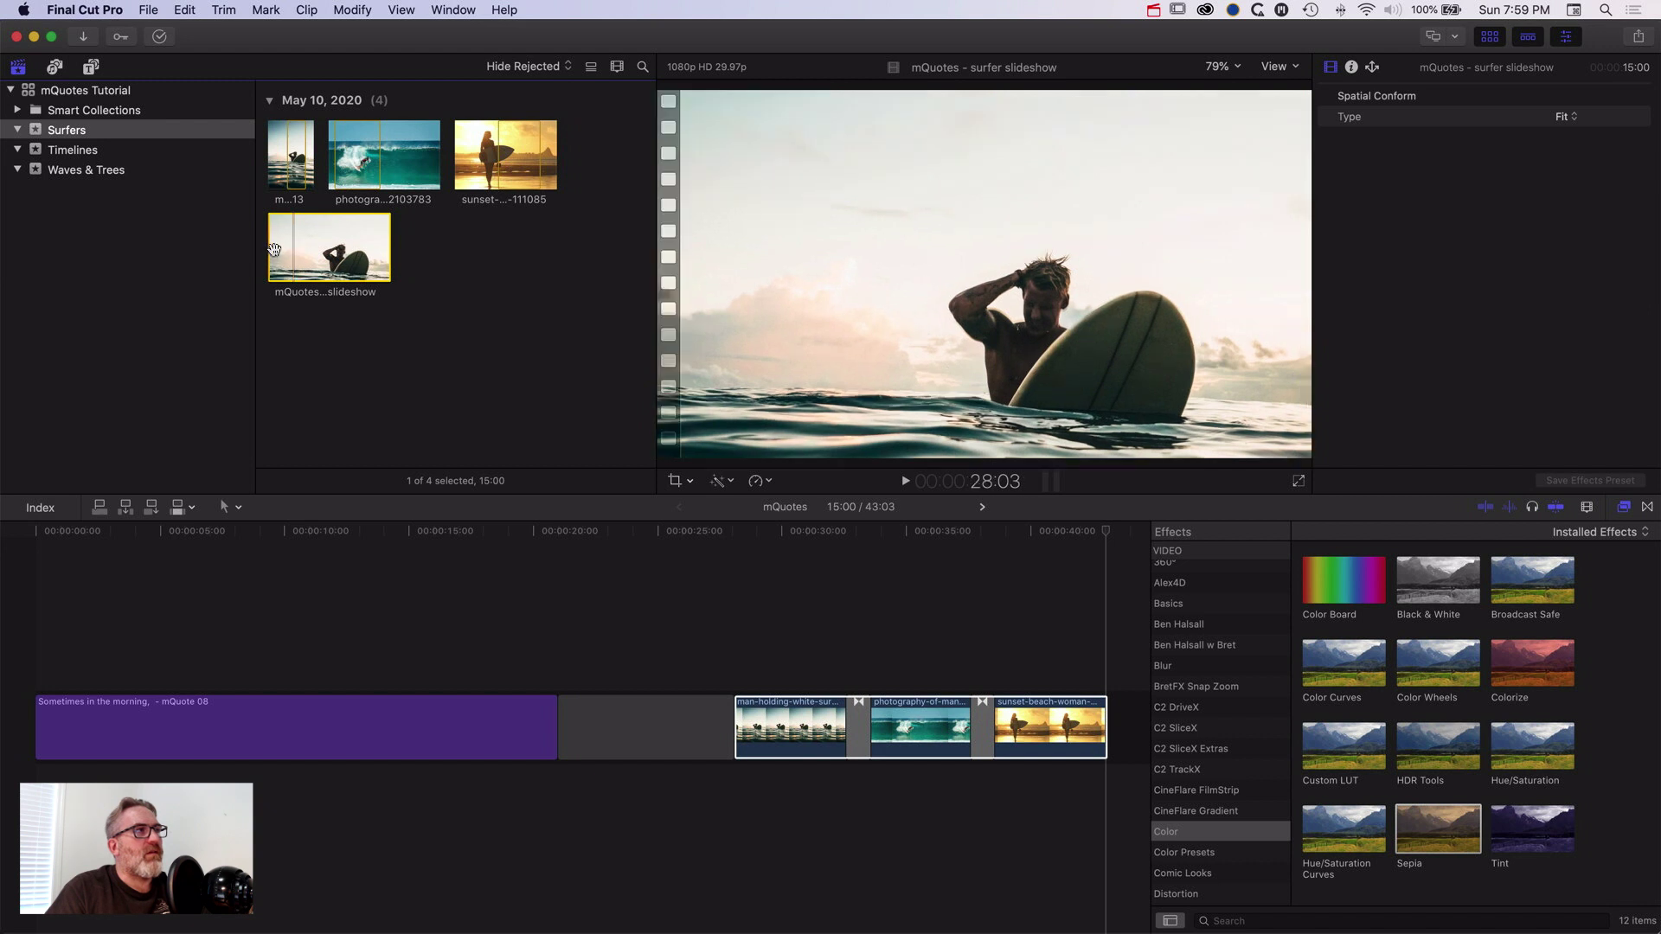
key(space)
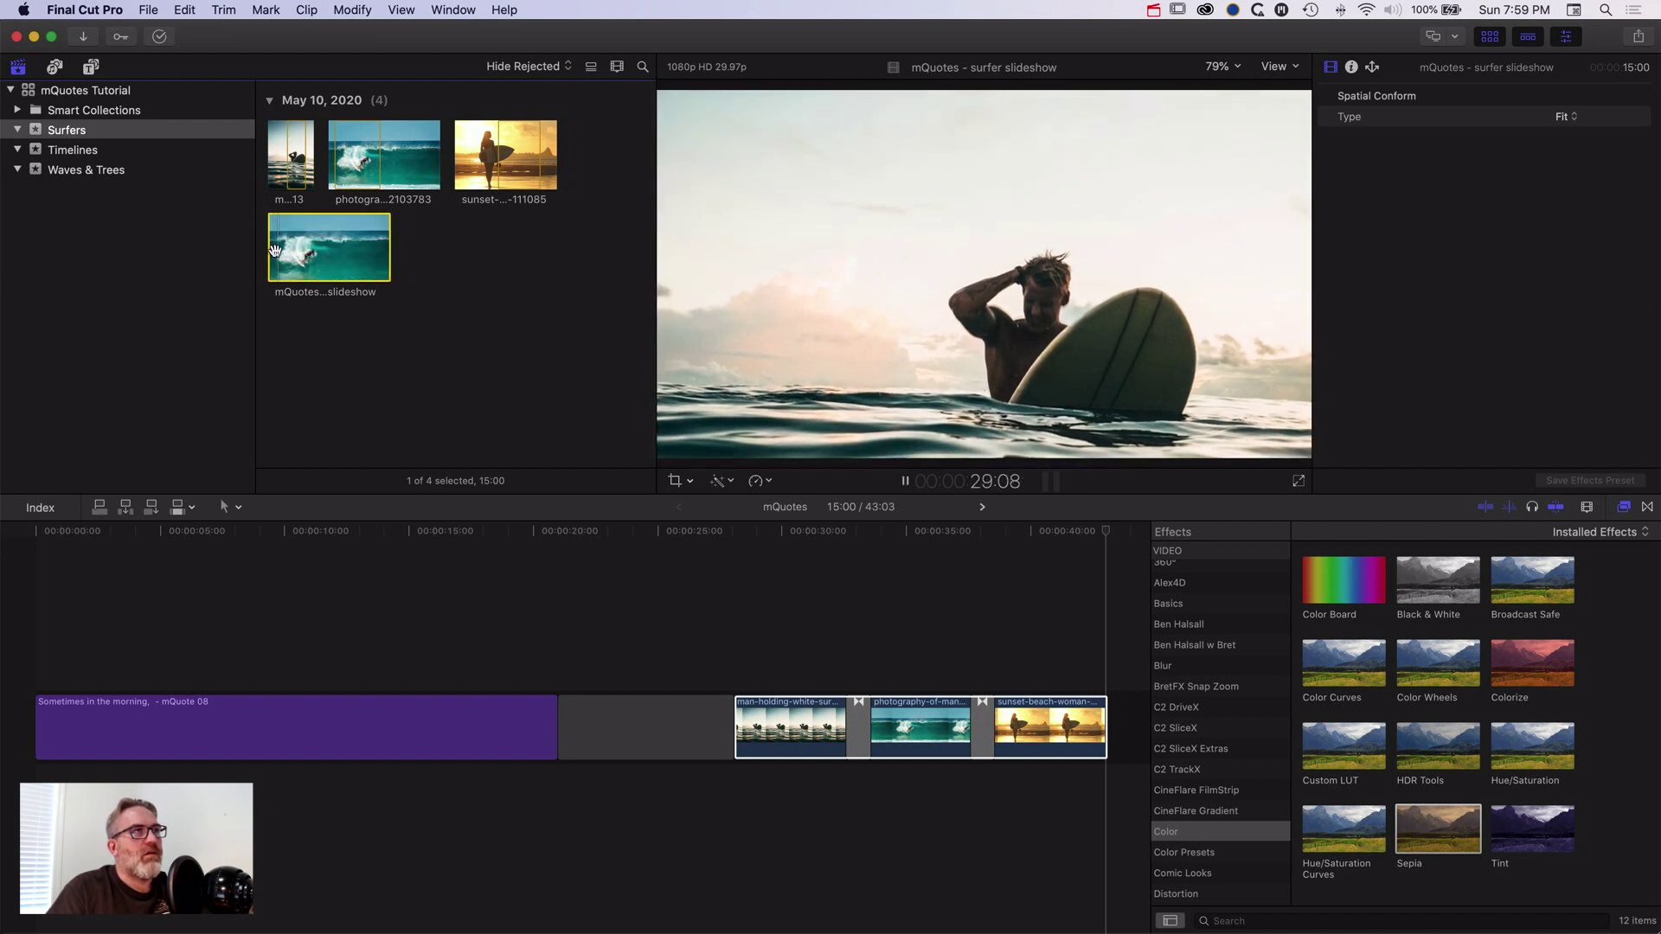
- Replace the mQuote 08 title's drop zone image with the surfer slideshow clip and play the title from its start
click(145, 727)
click(129, 530)
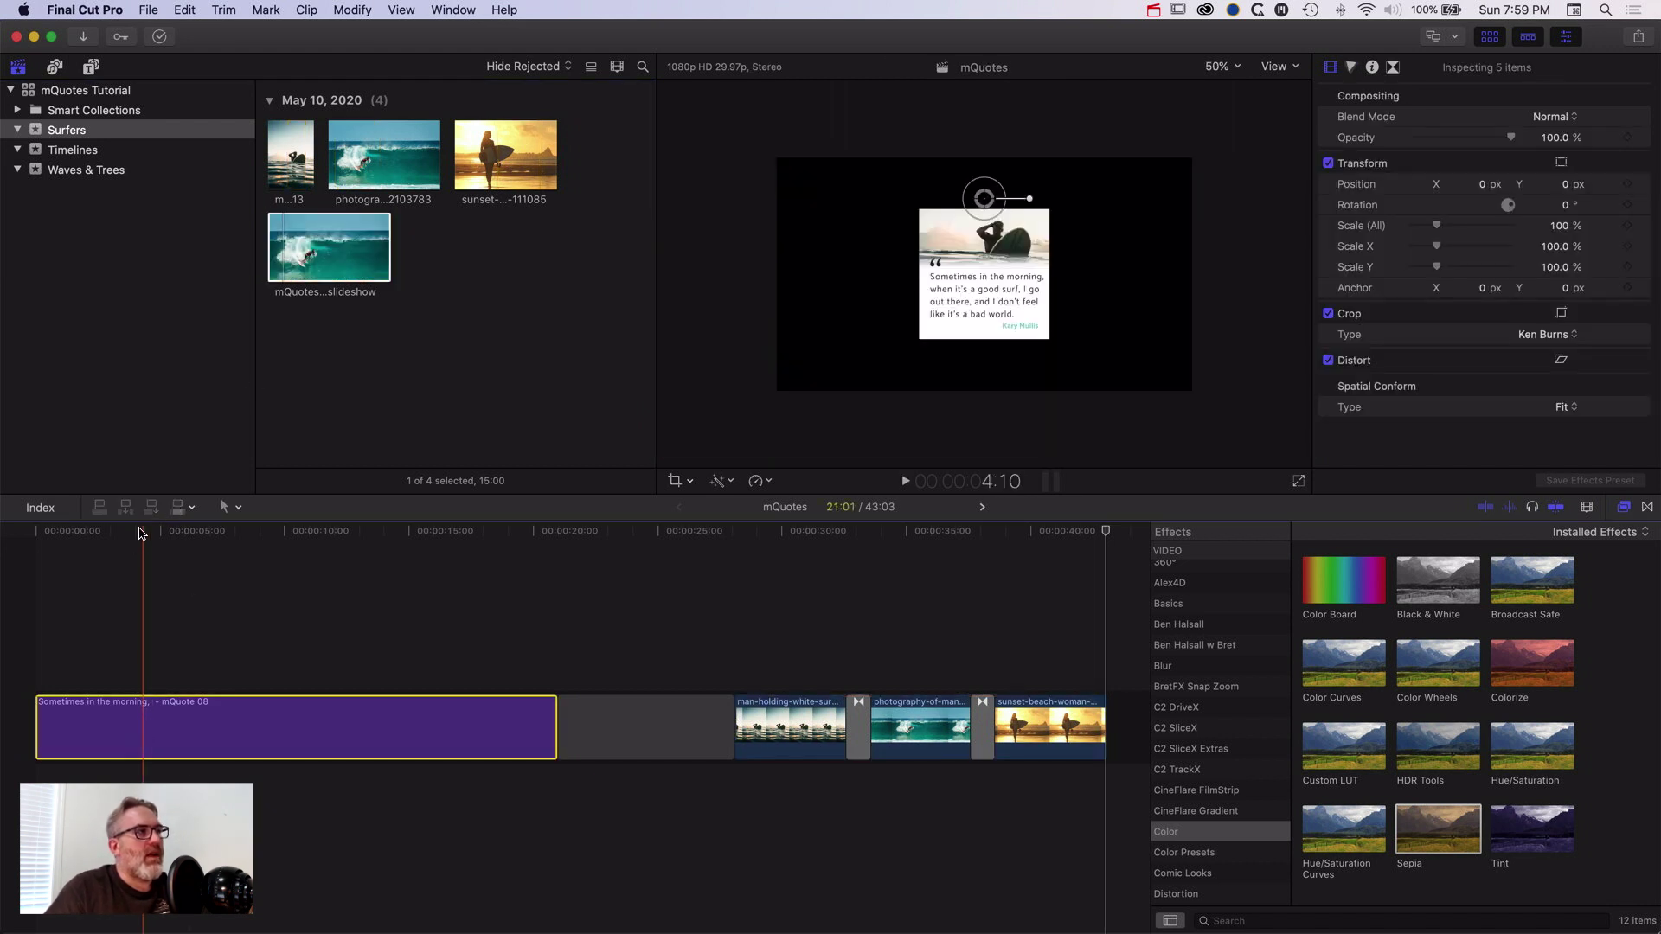
click(37, 531)
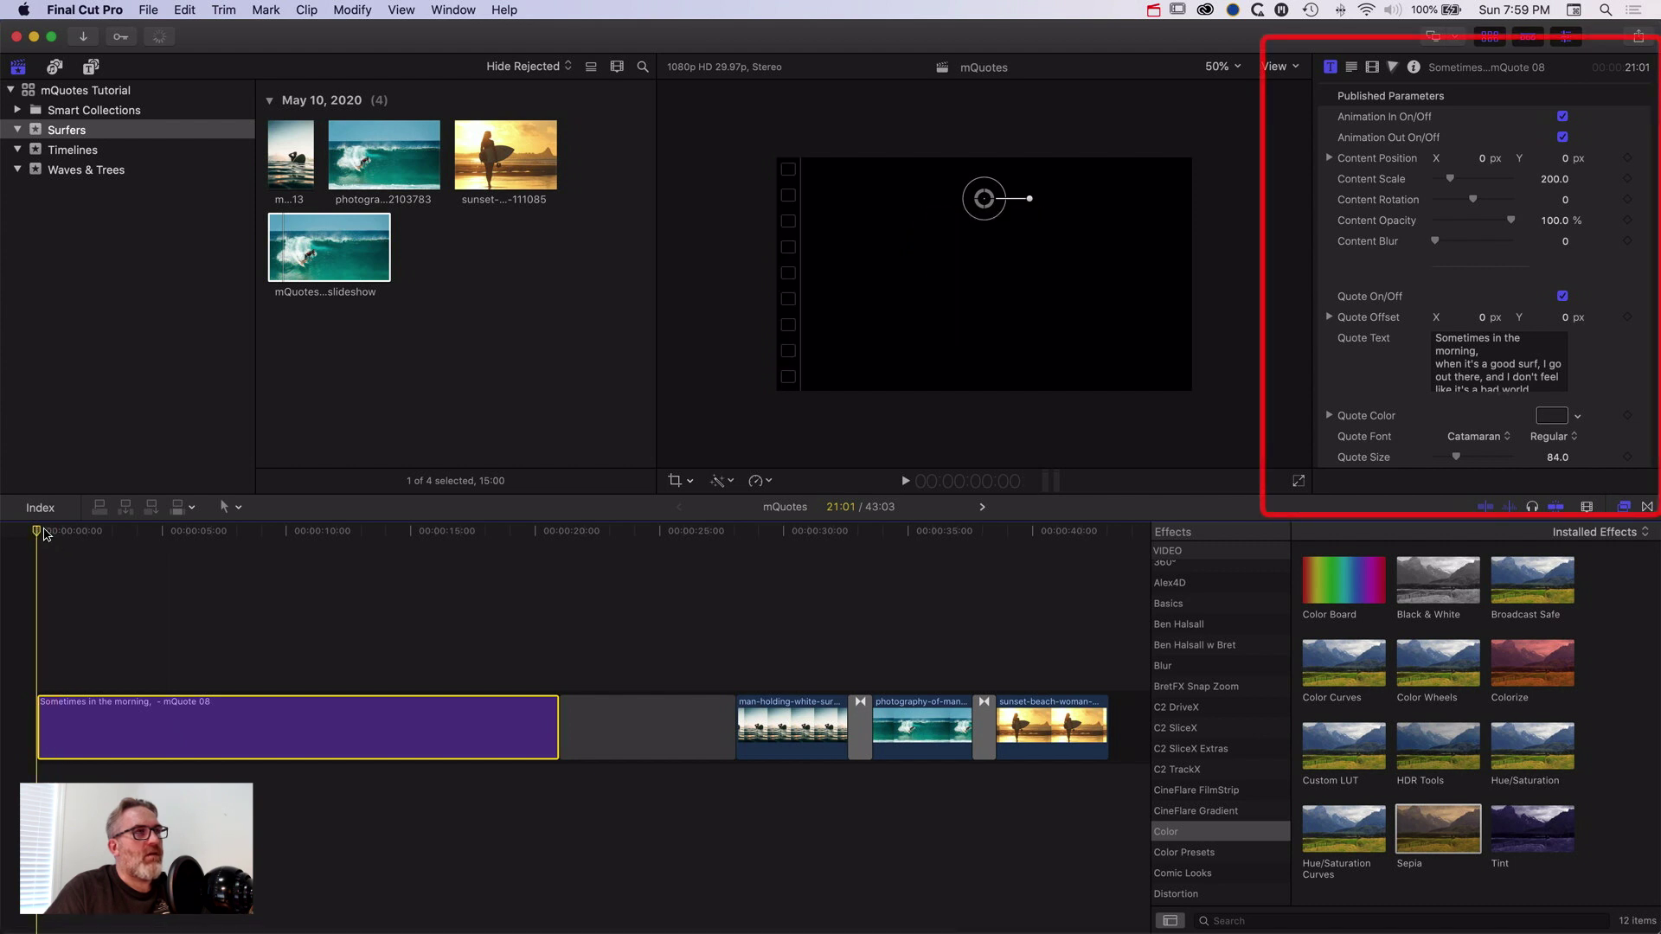
scroll(1379, 377, down, 8)
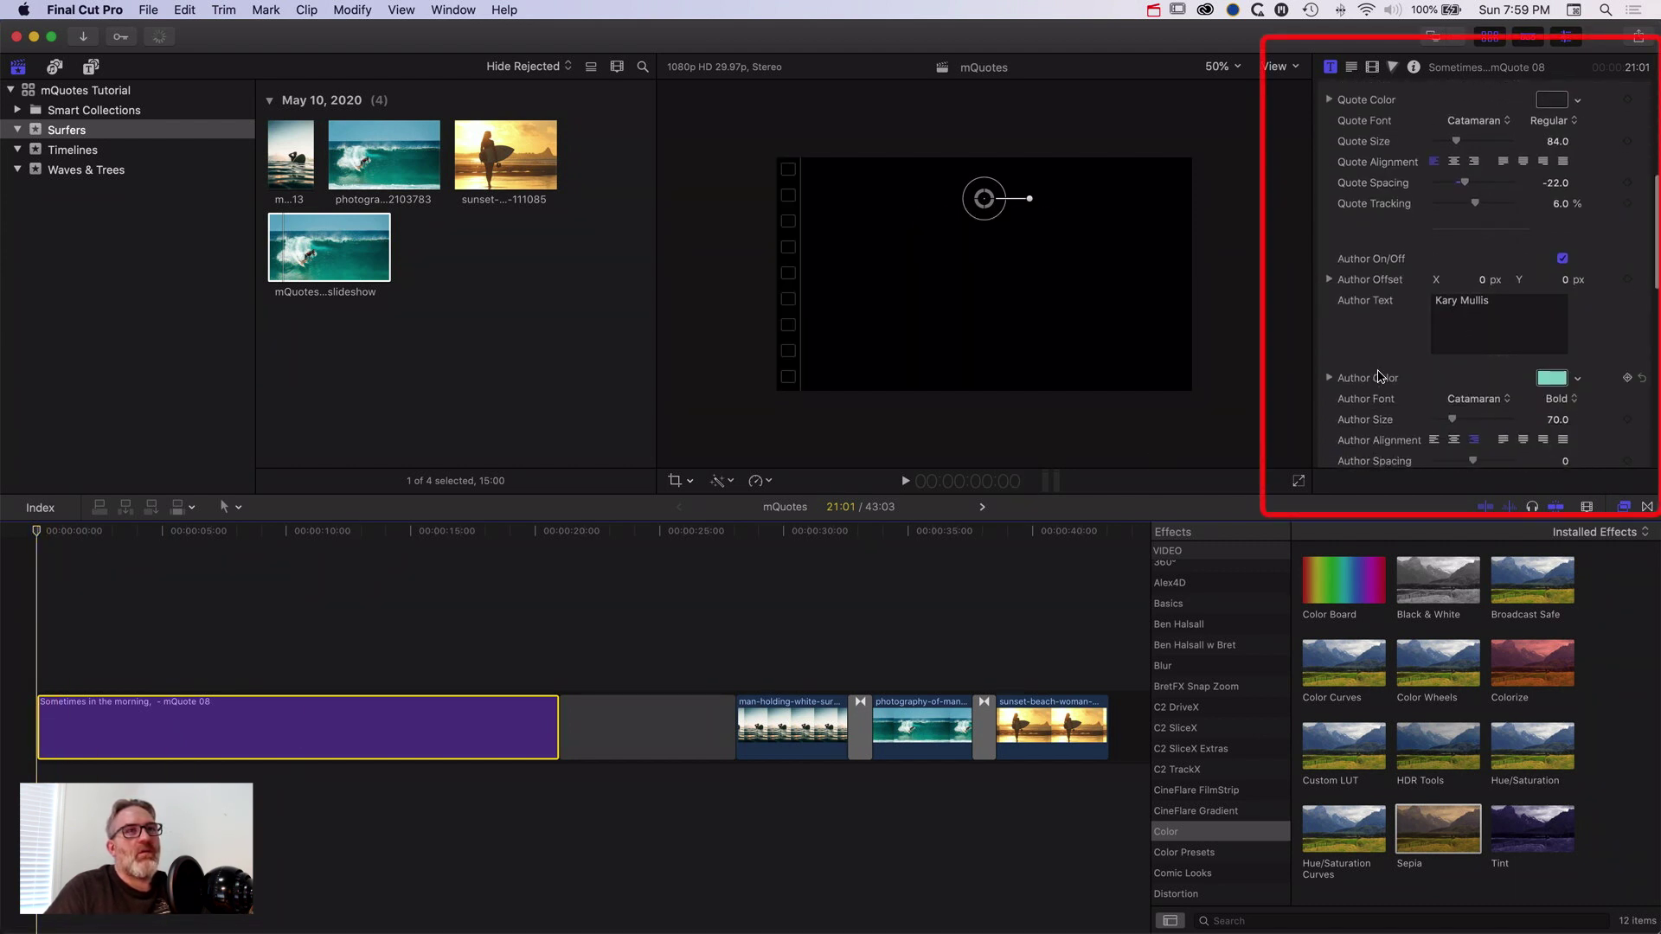
scroll(1379, 377, down, 6)
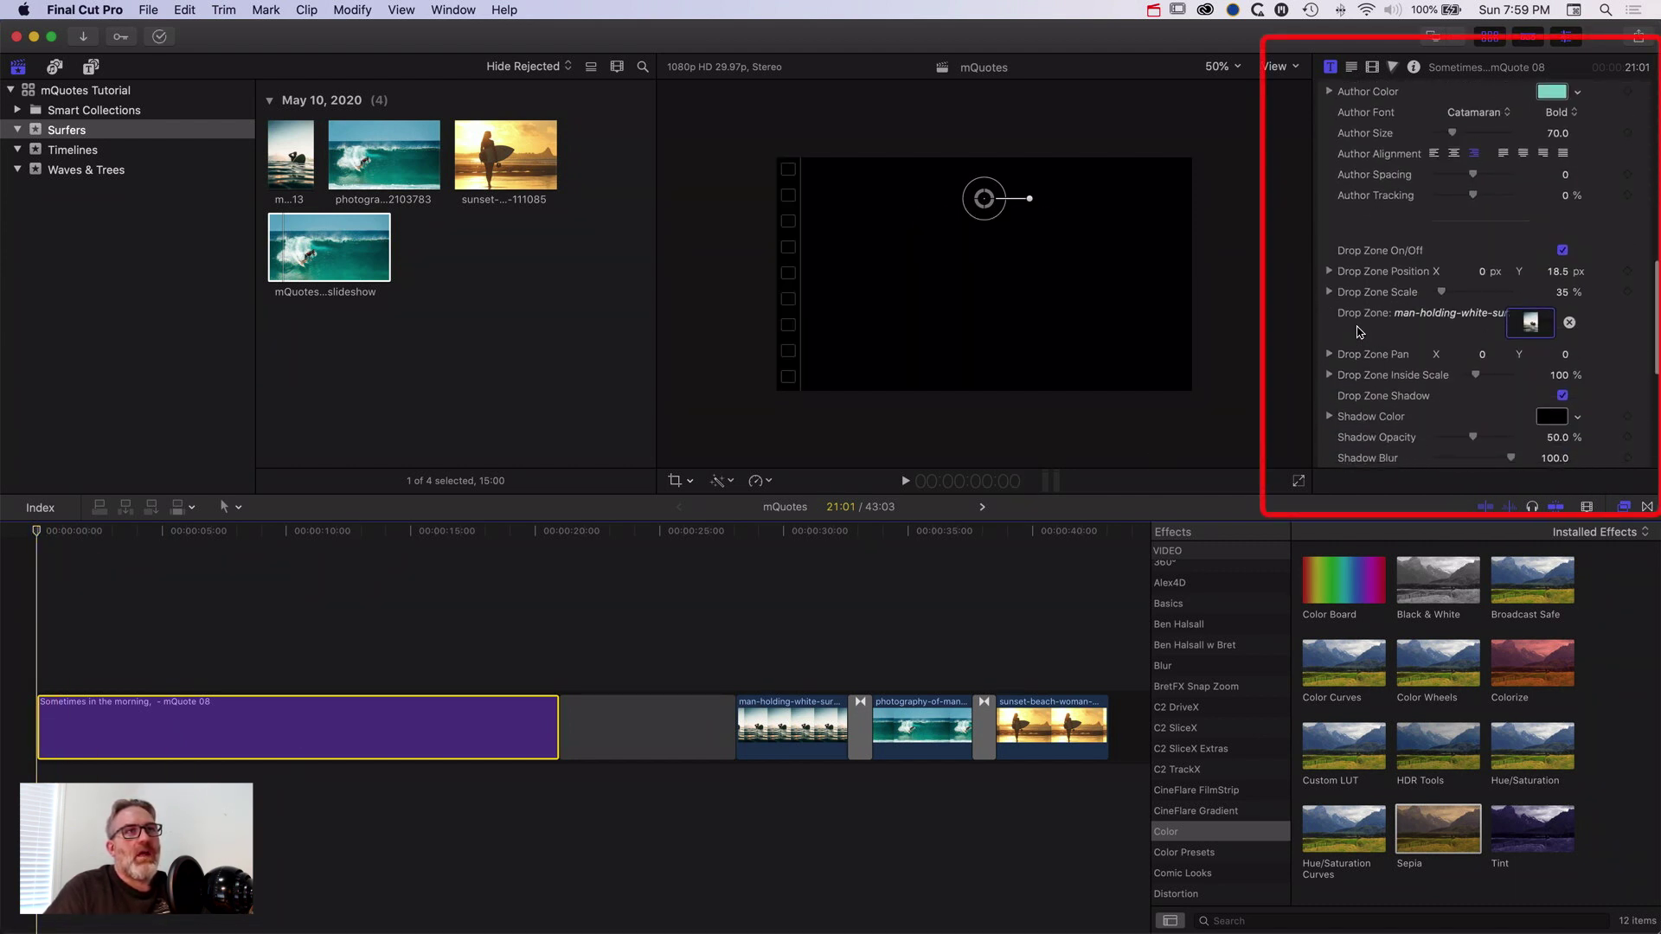
click(1528, 323)
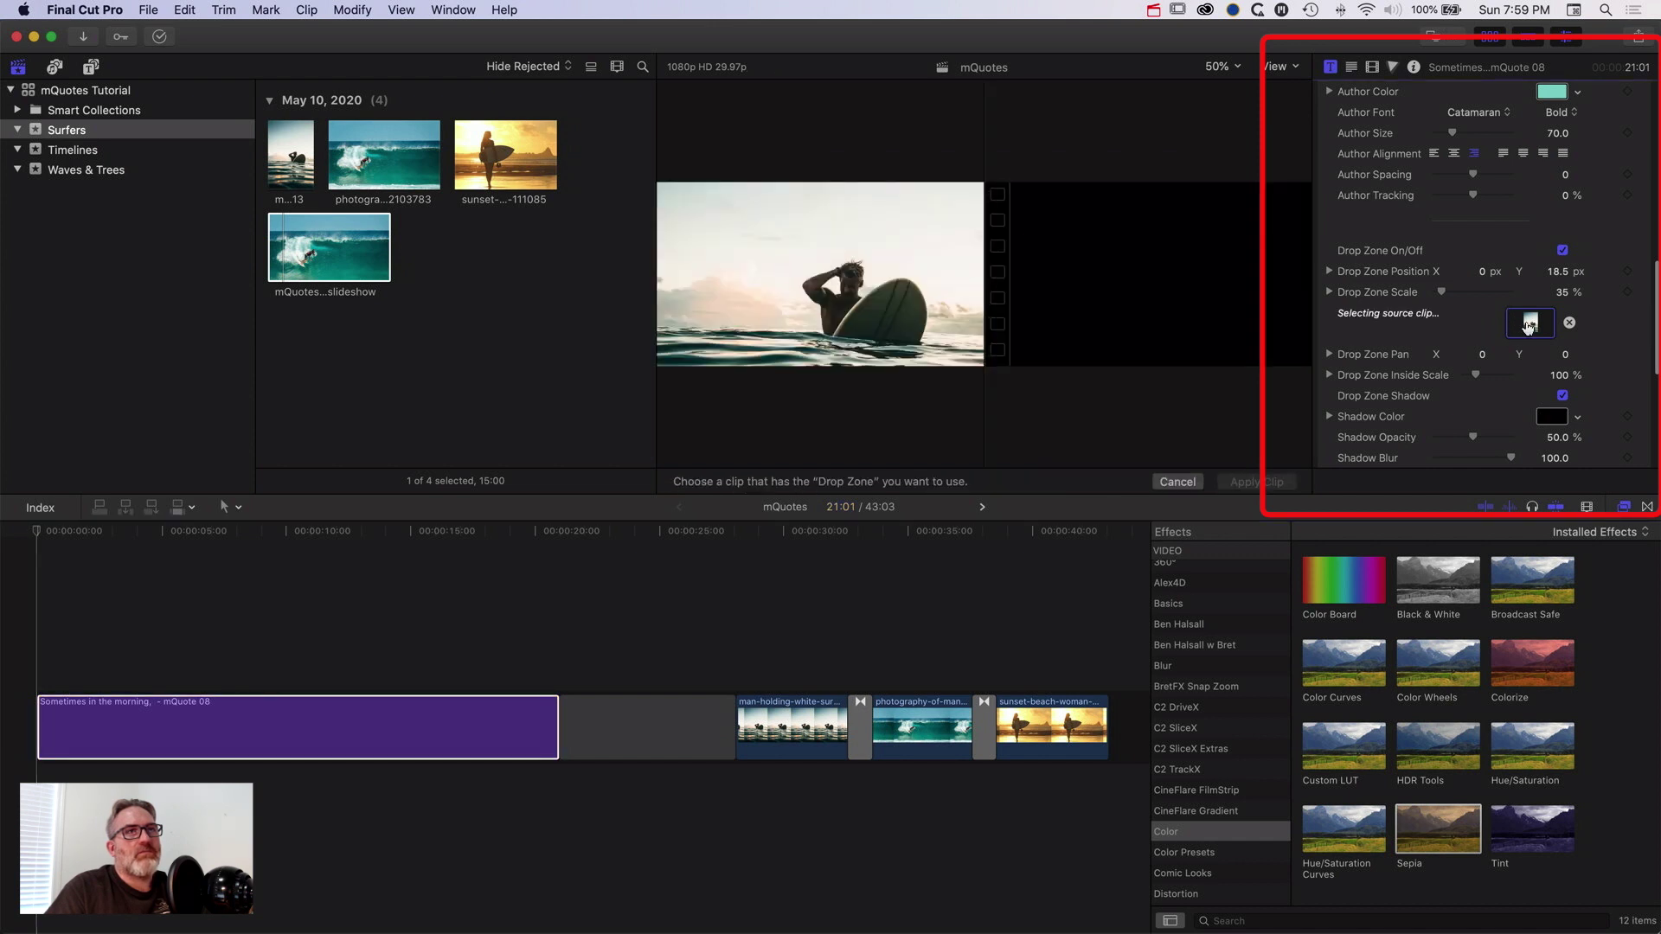
click(271, 257)
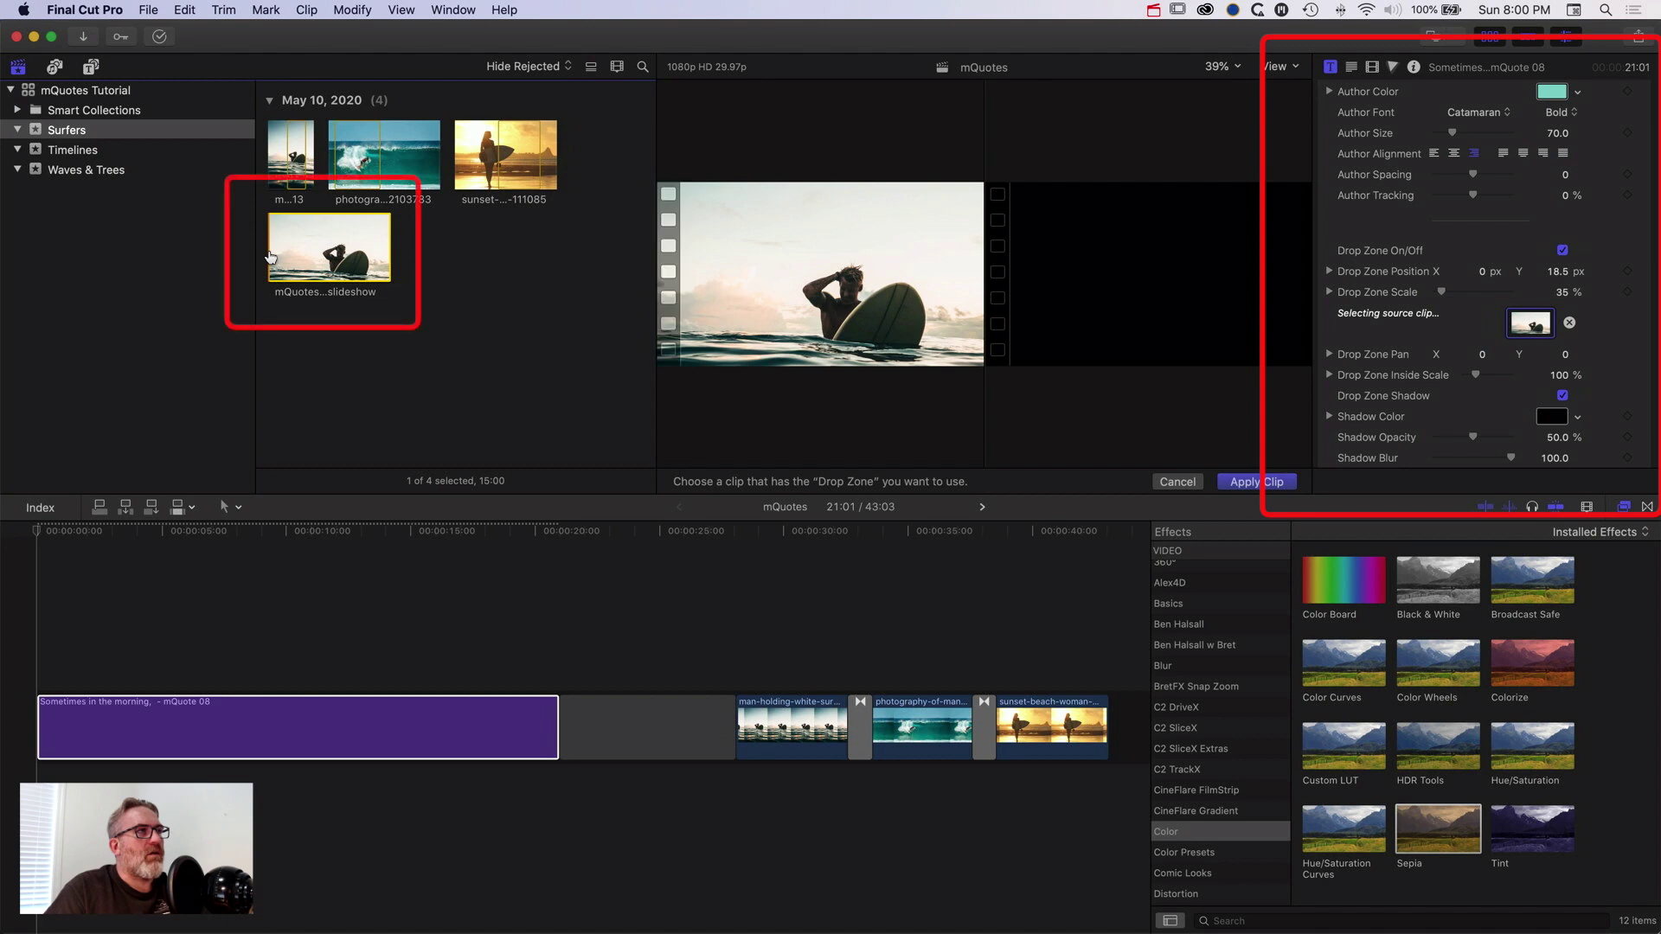
click(1256, 484)
key(space)
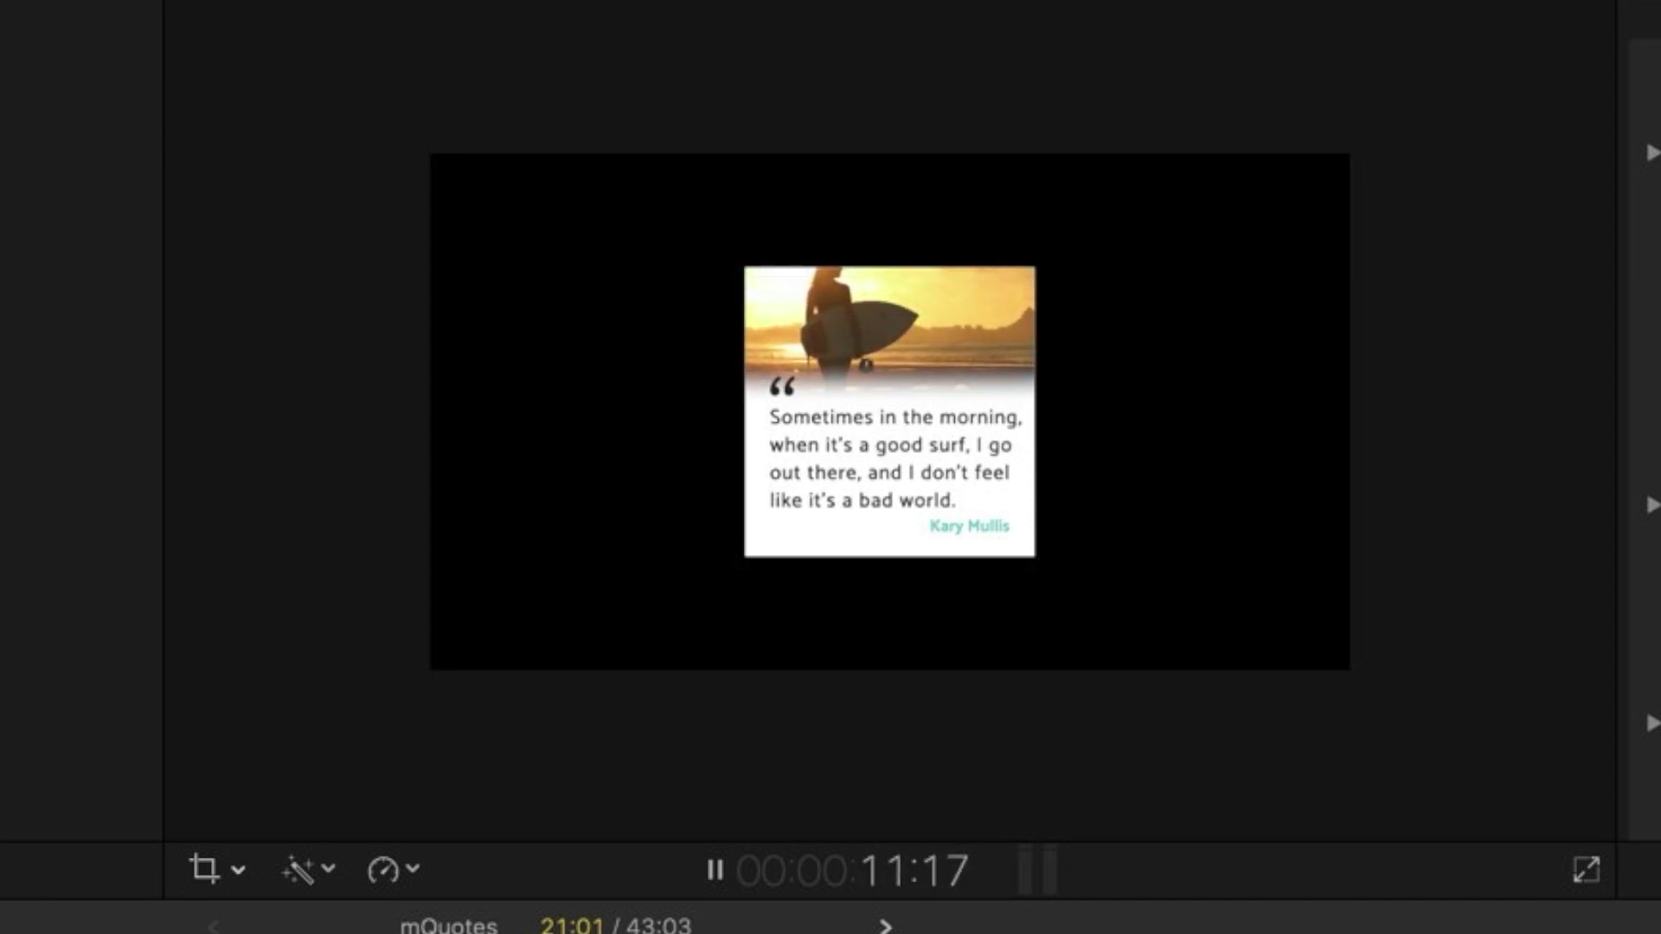
click(713, 868)
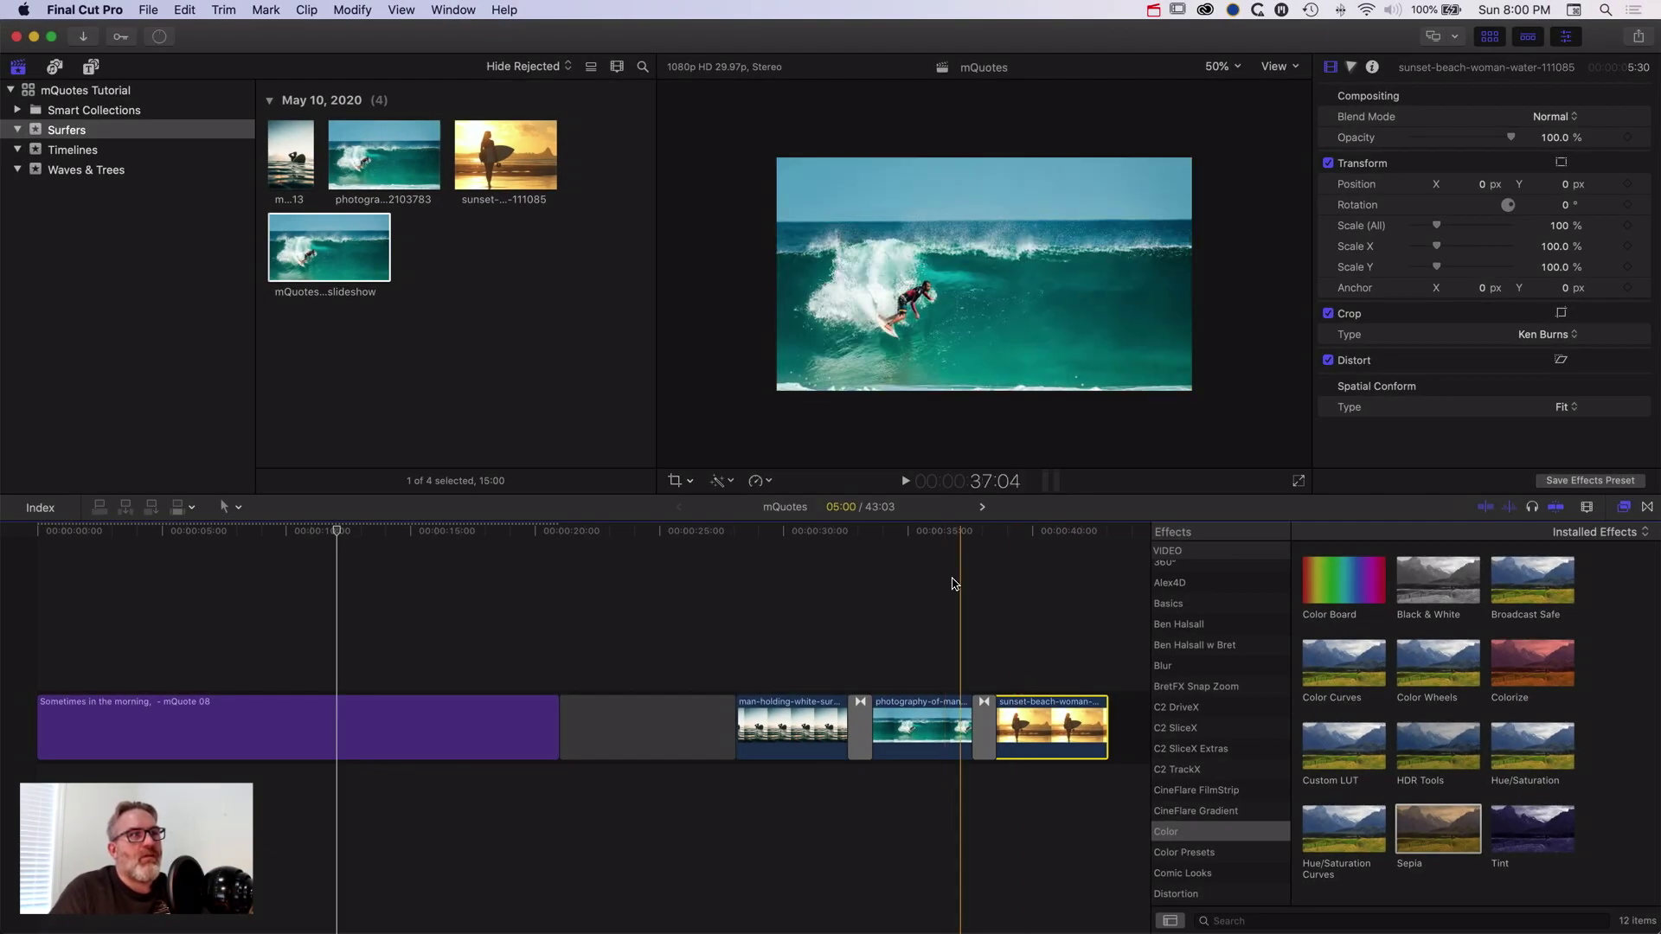
- Move the sunset clip's Ken Burns end frame up to the photo's upper edge and shrink its start frame slightly
click(933, 532)
drag(933, 532, 1045, 532)
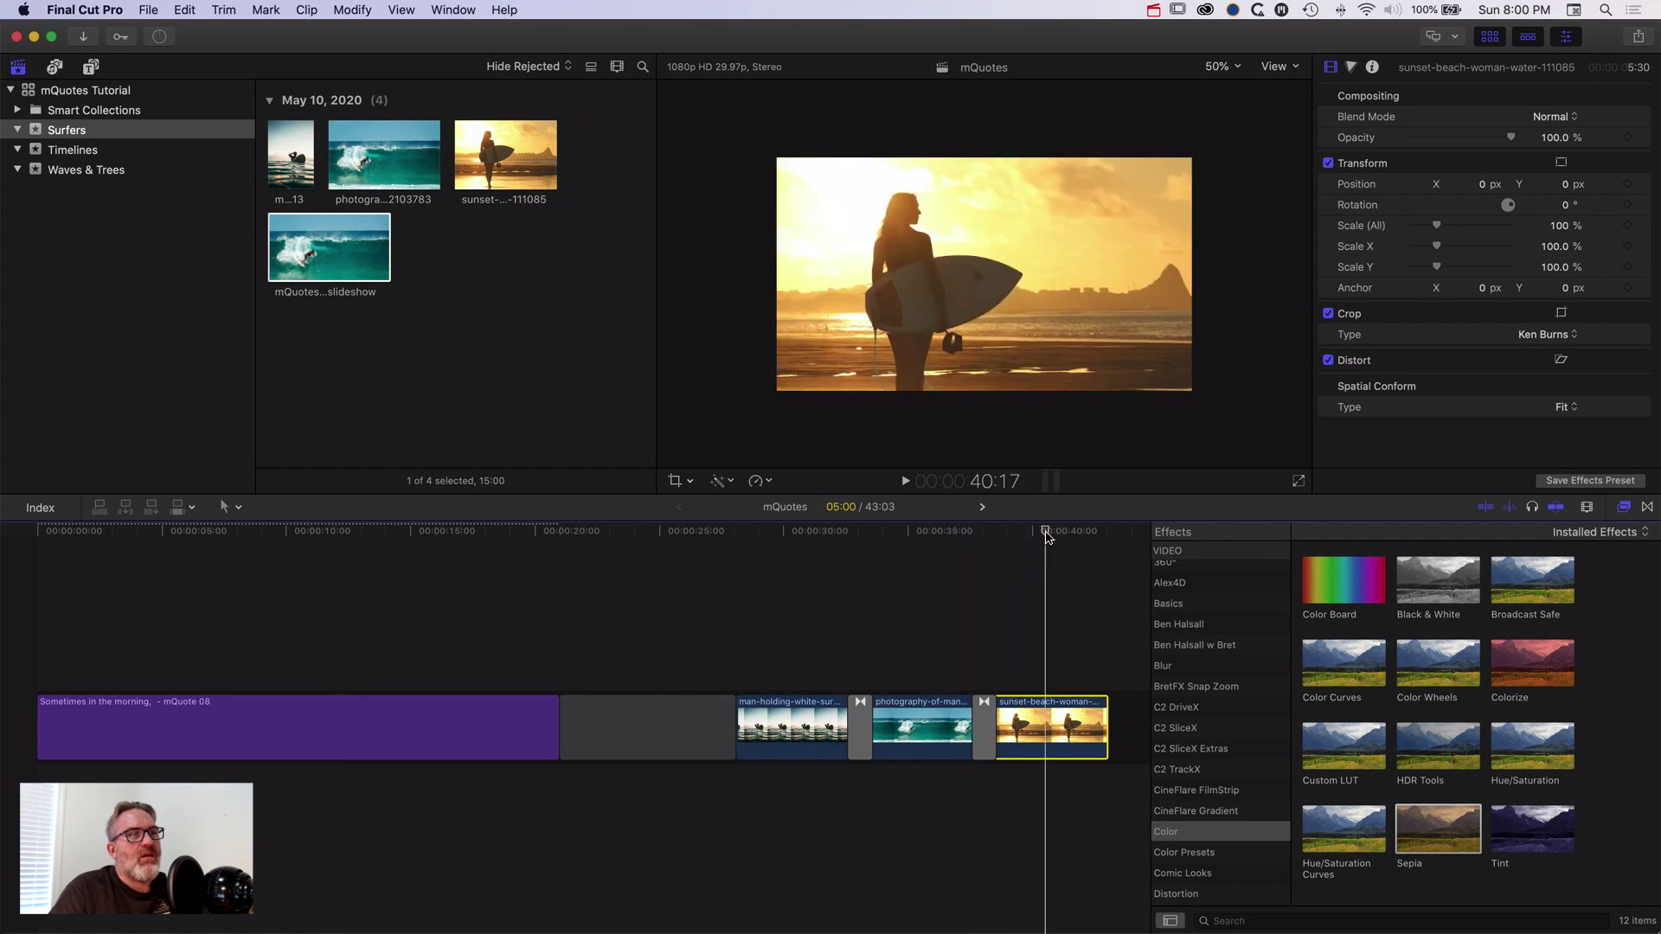
click(675, 481)
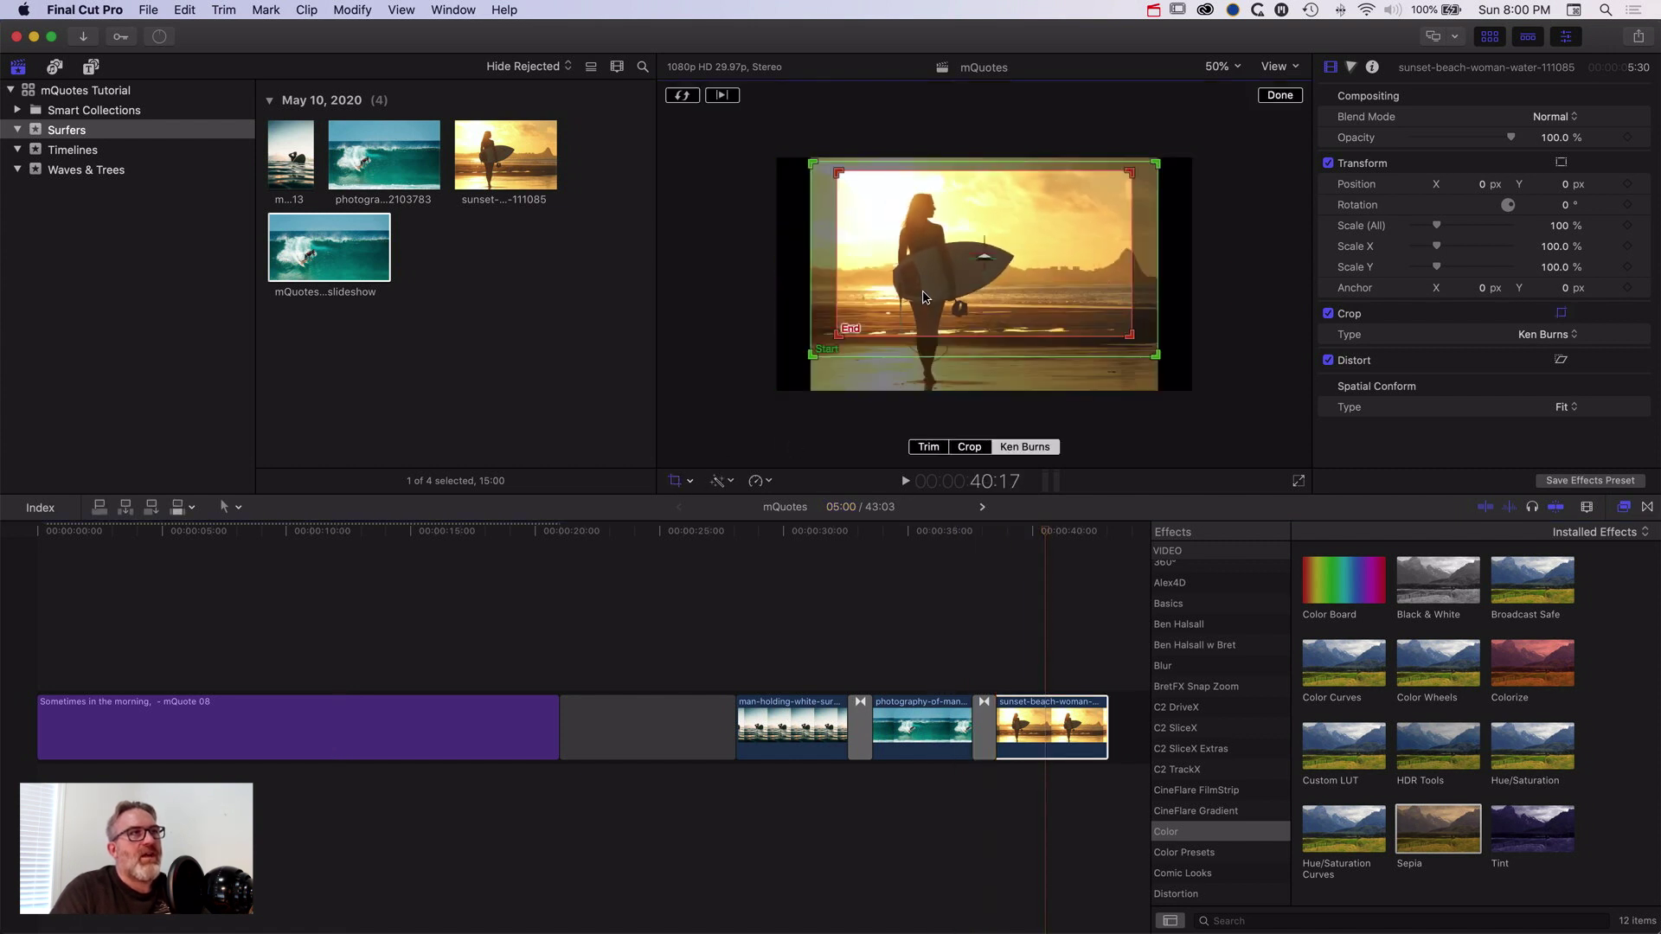
drag(924, 297, 924, 284)
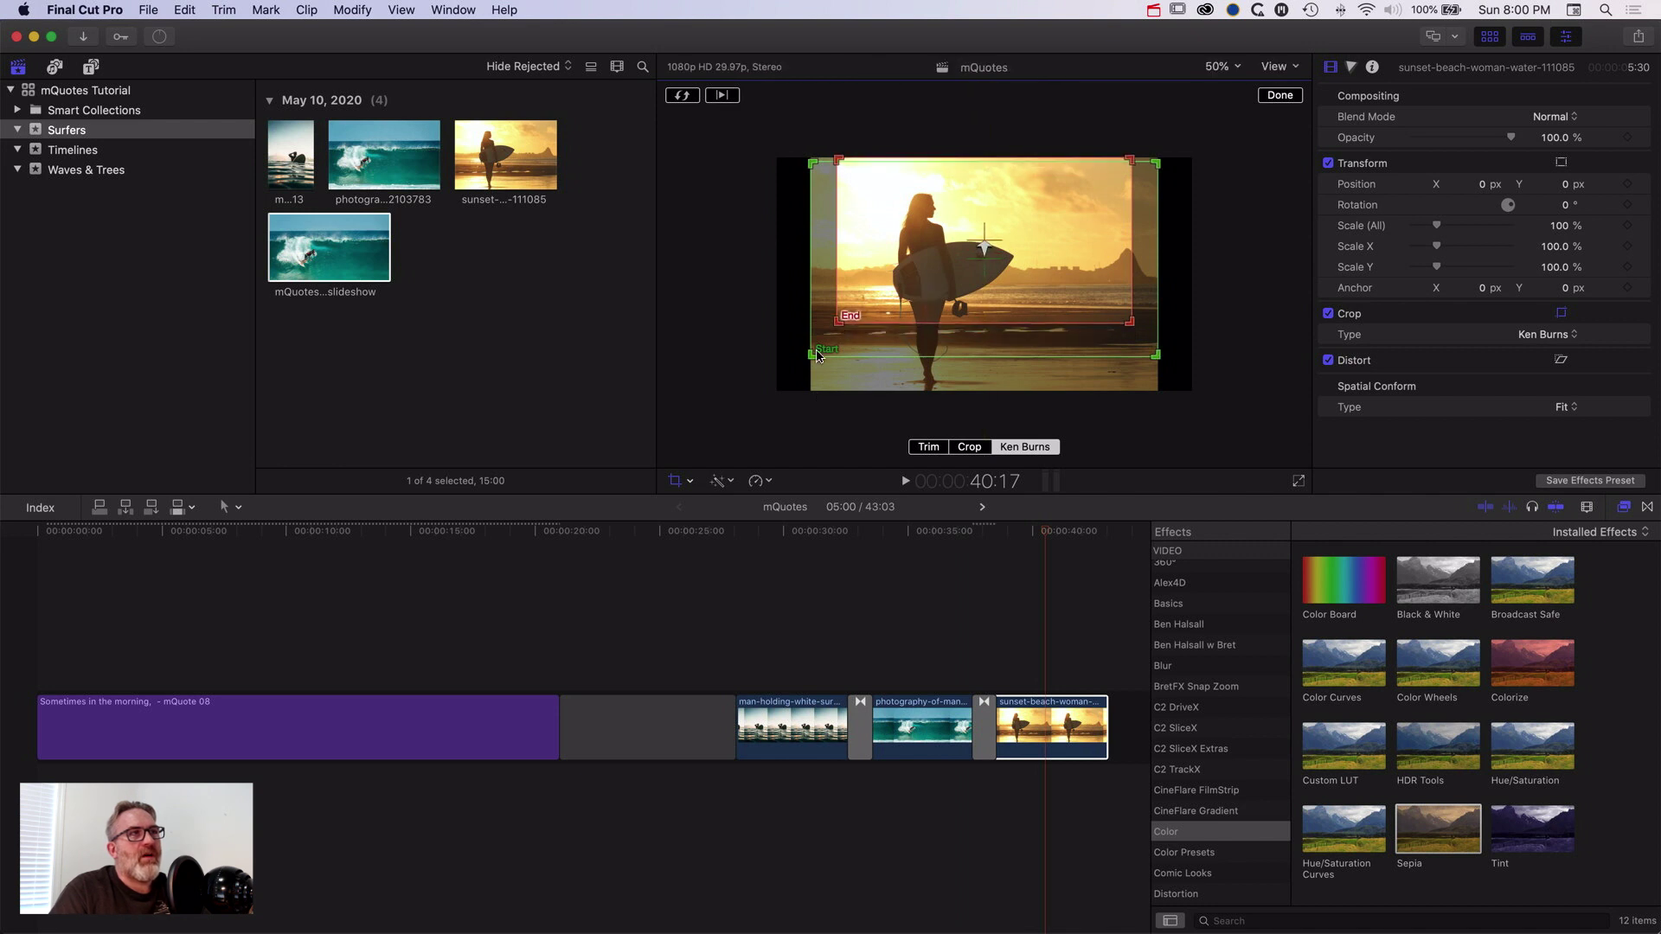
drag(817, 349, 832, 341)
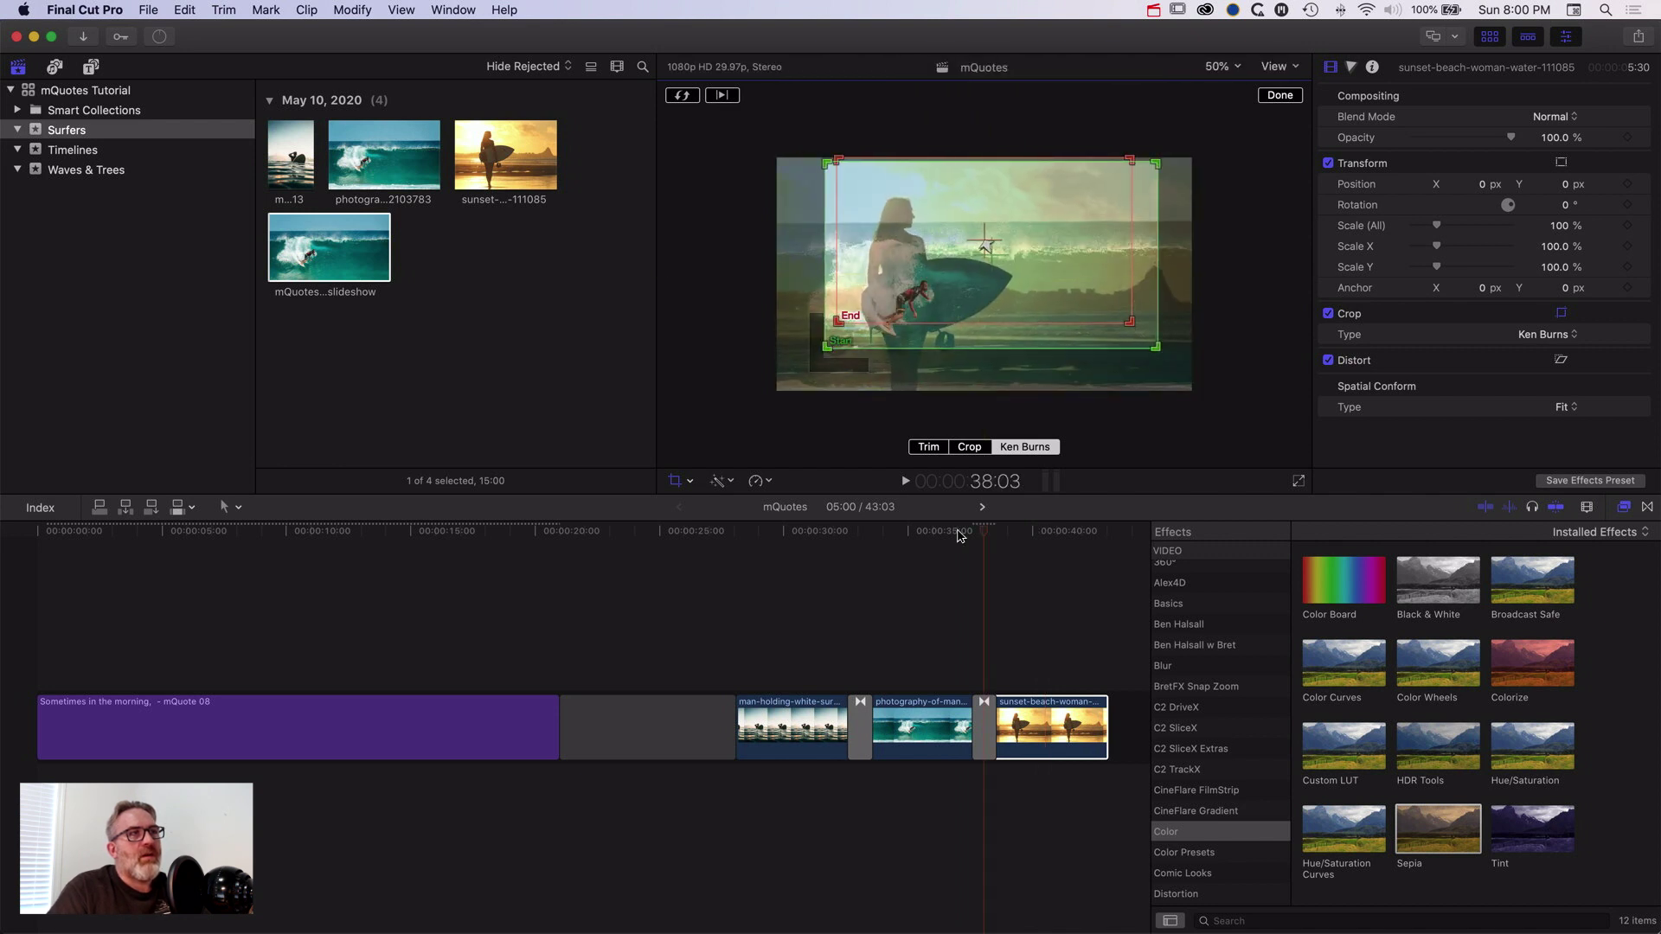
- Tighten the sunset clip's Ken Burns start and end frames around the woman, shift the start frame left, and review the move
click(1036, 531)
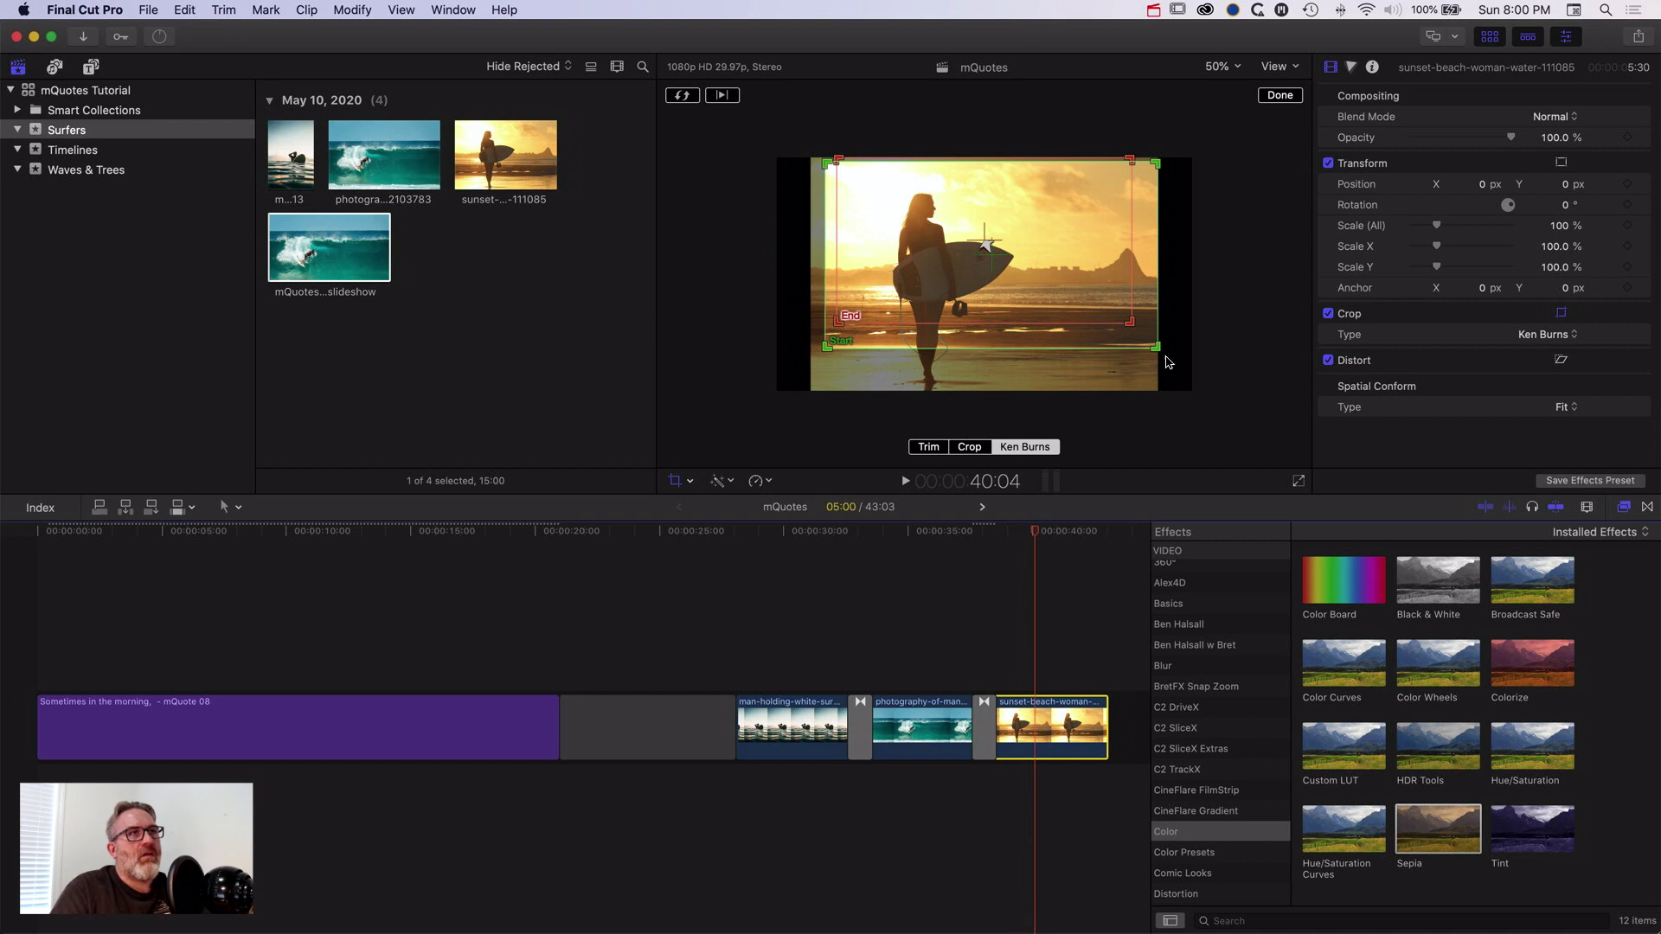
drag(1157, 347, 1053, 287)
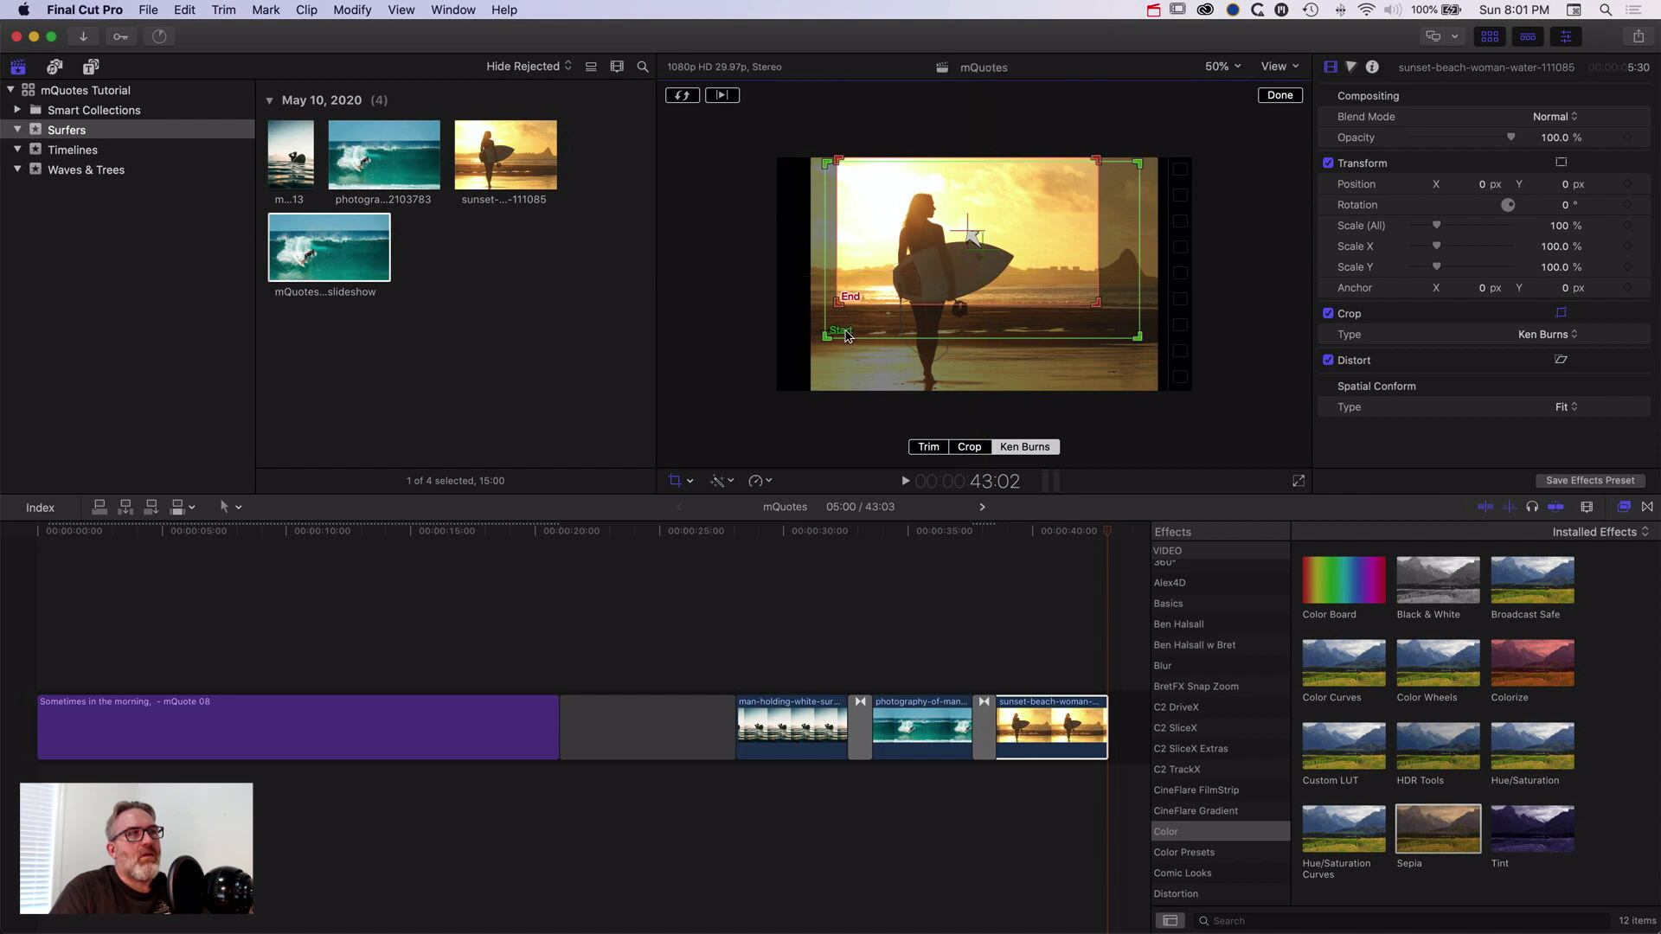
drag(824, 337, 853, 322)
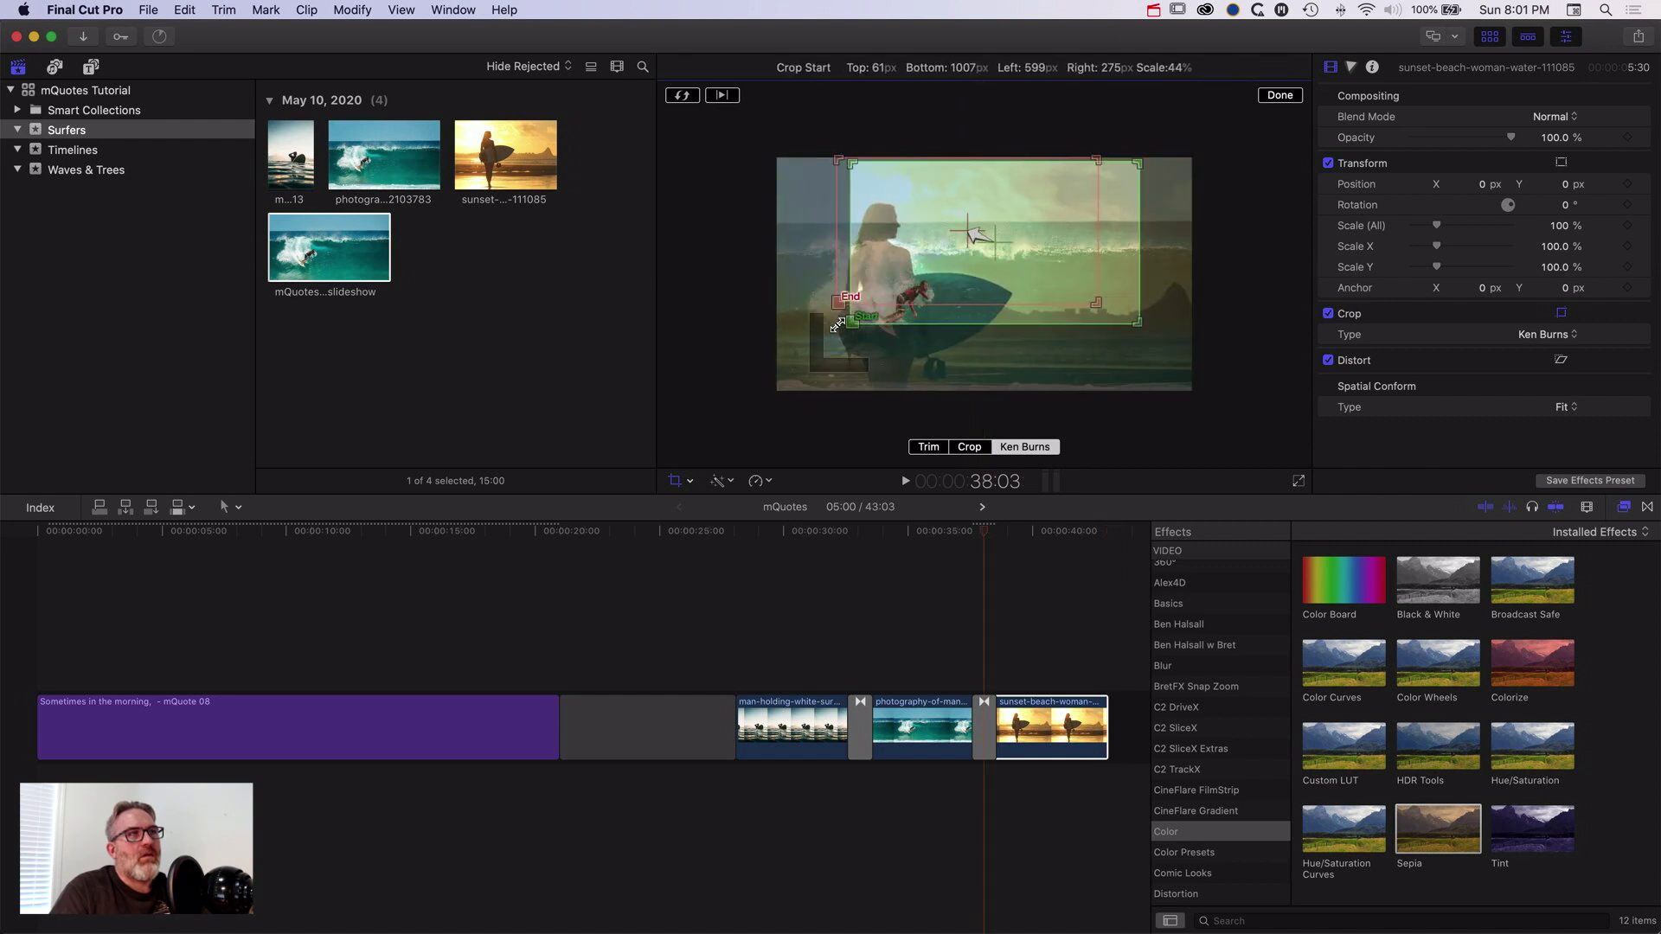
drag(993, 325, 969, 325)
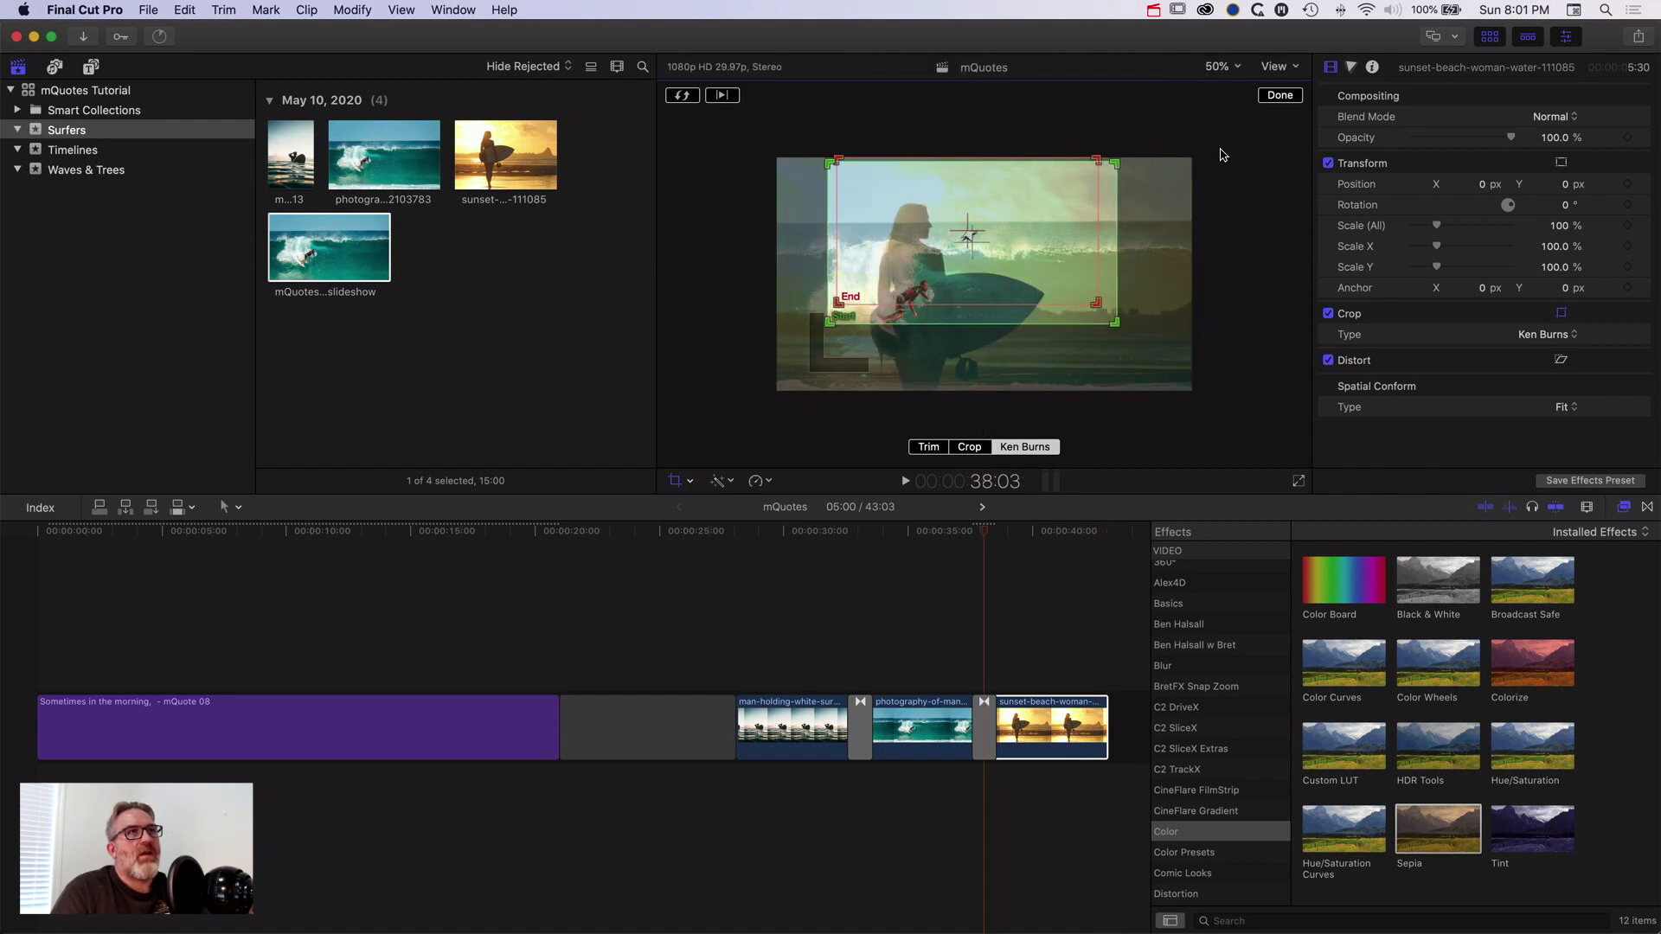
click(1280, 95)
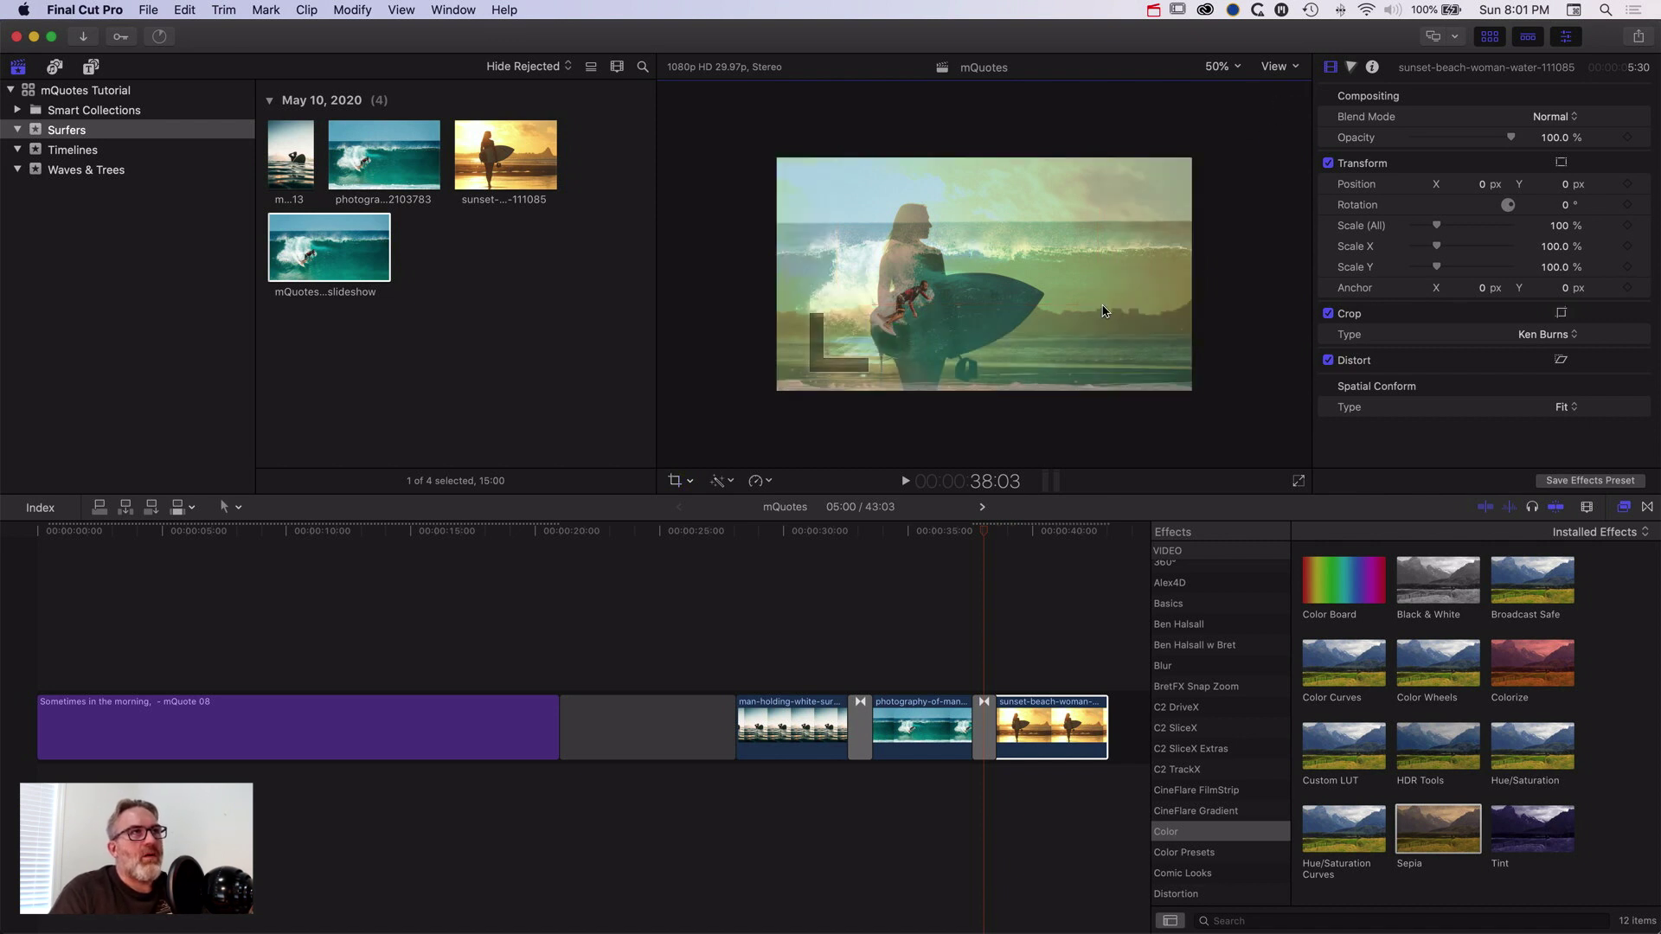
drag(987, 535, 1071, 541)
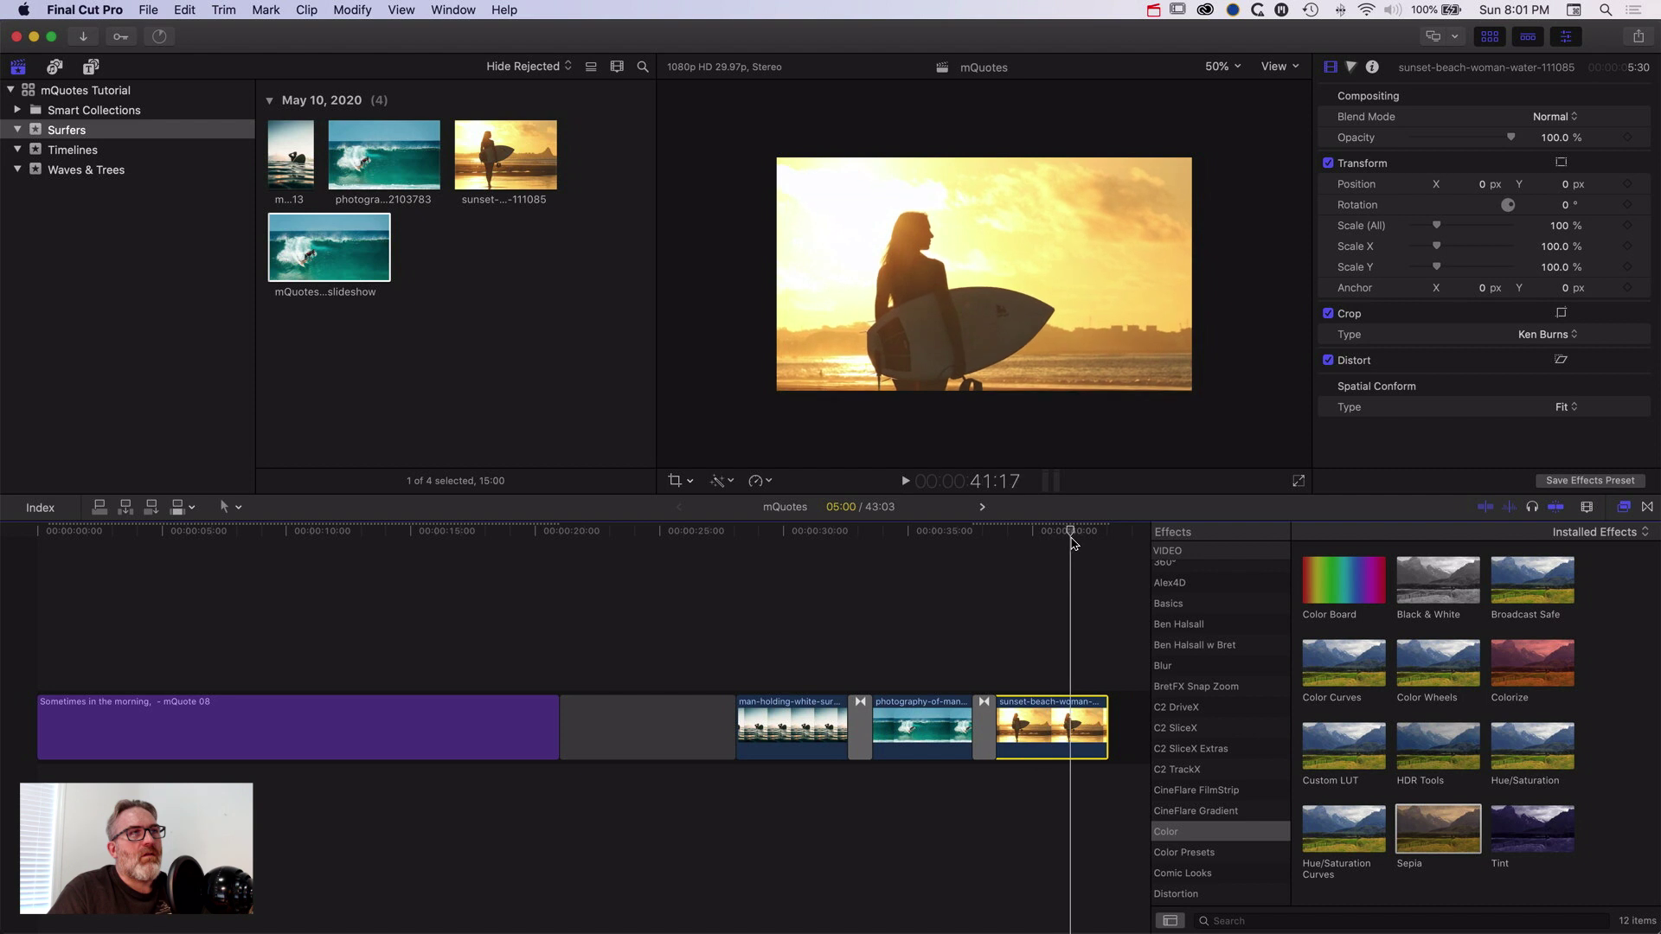
click(809, 571)
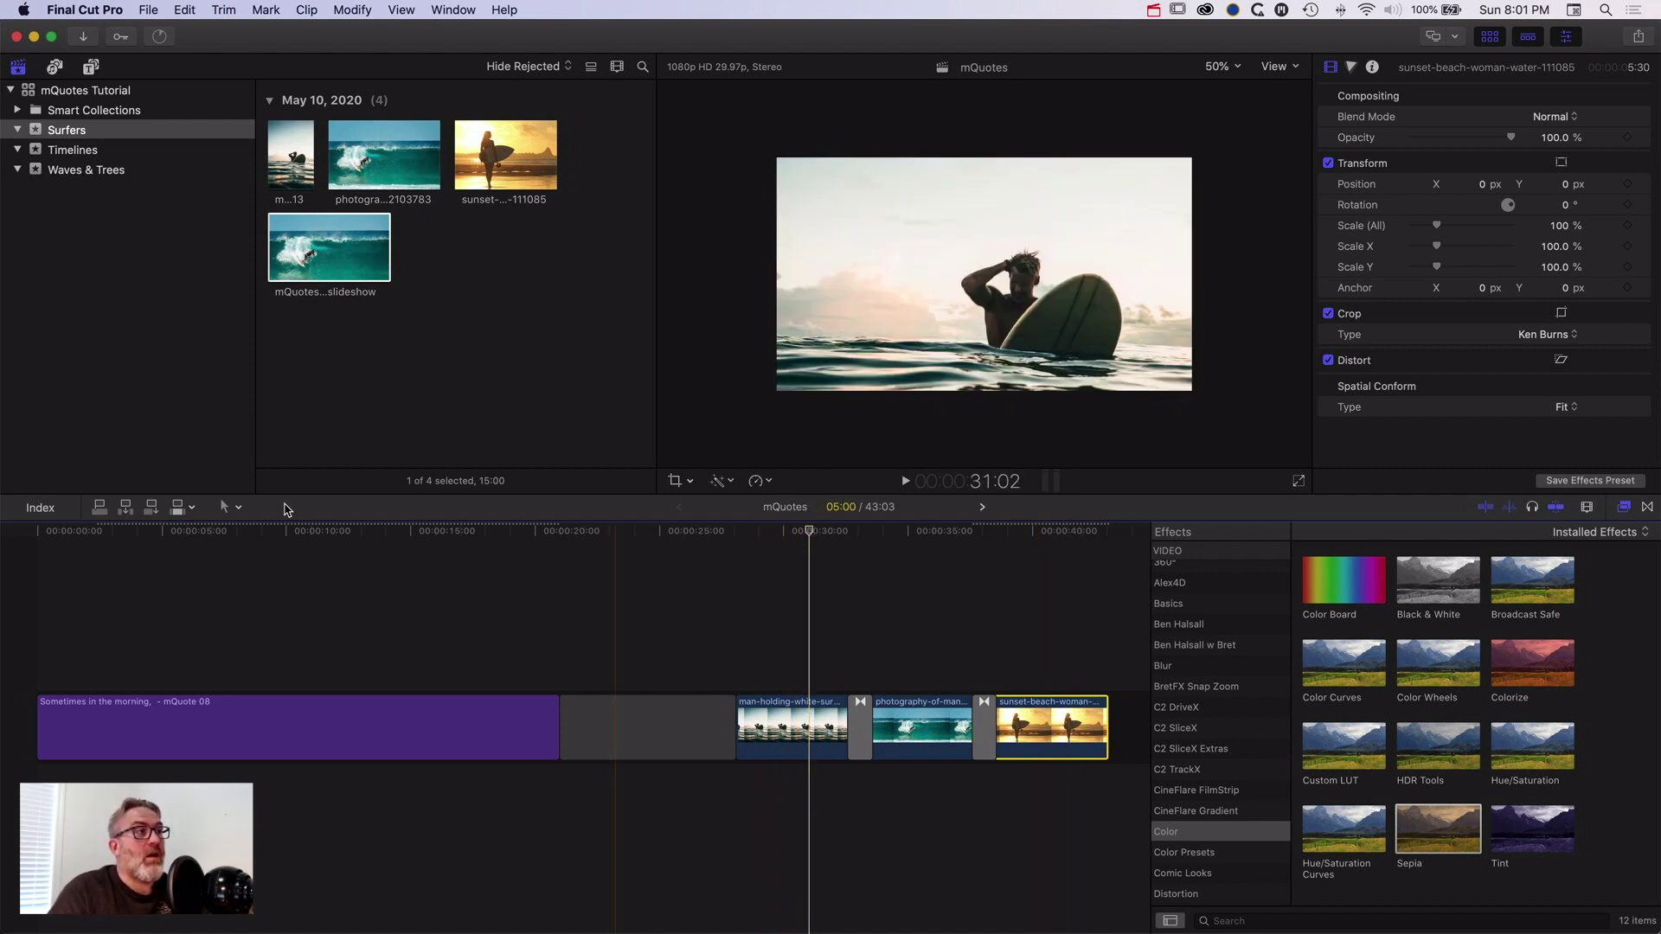
- Select a 15:00 range across all three photo clips with the Range Selection tool
click(242, 511)
click(260, 585)
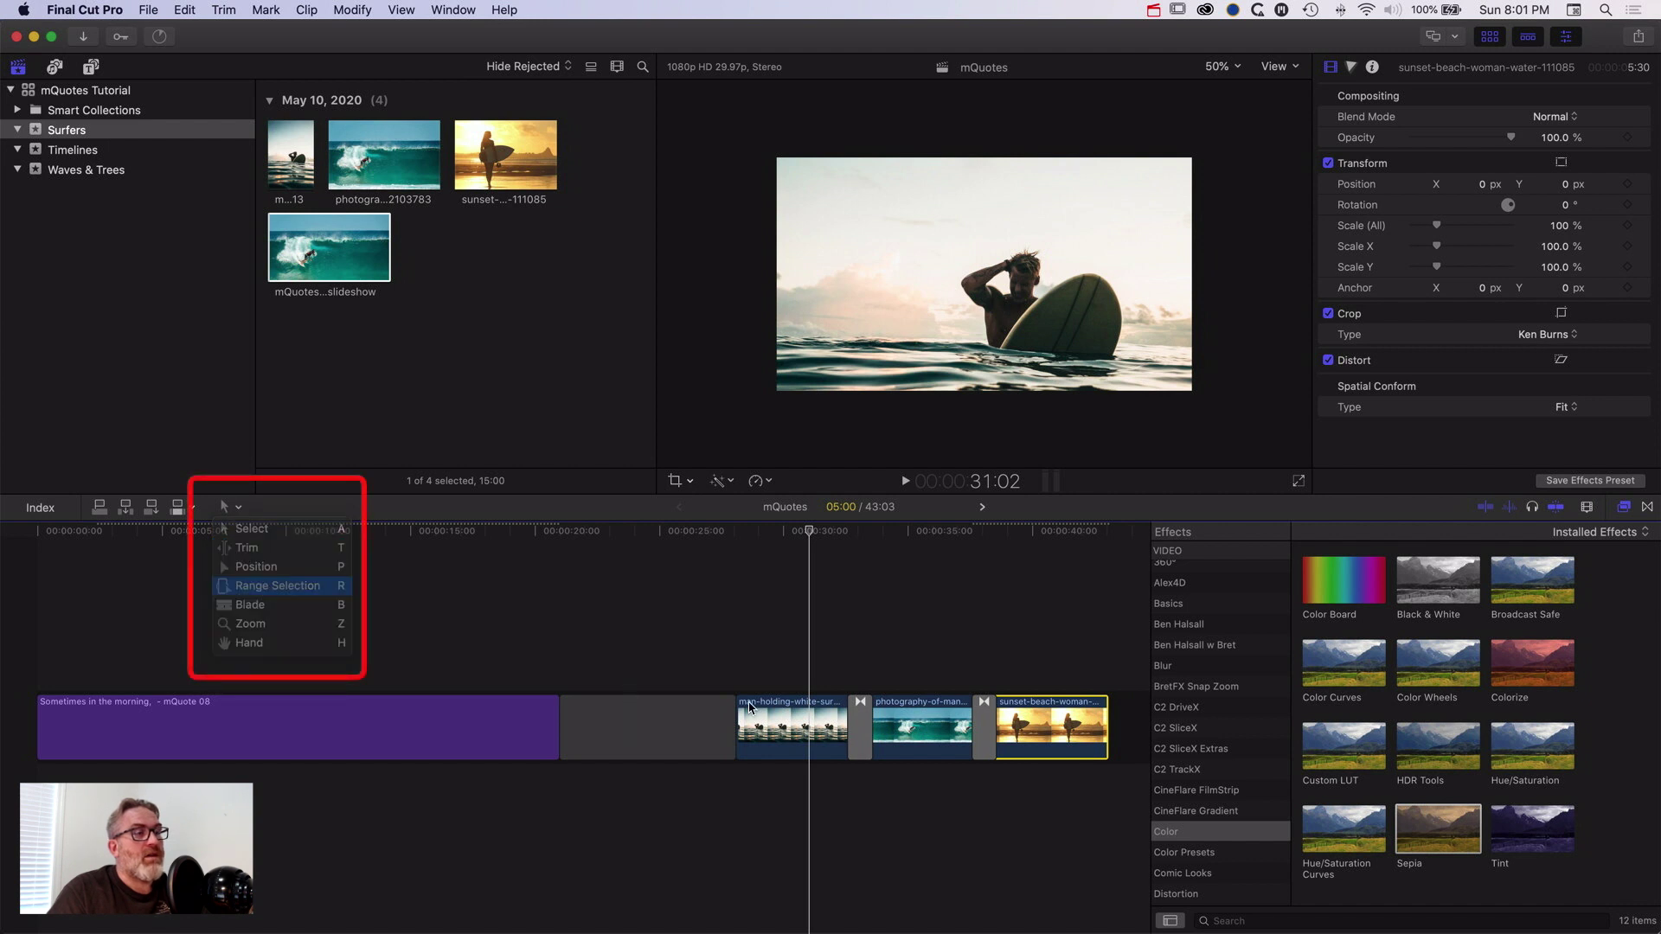
drag(738, 731, 1114, 731)
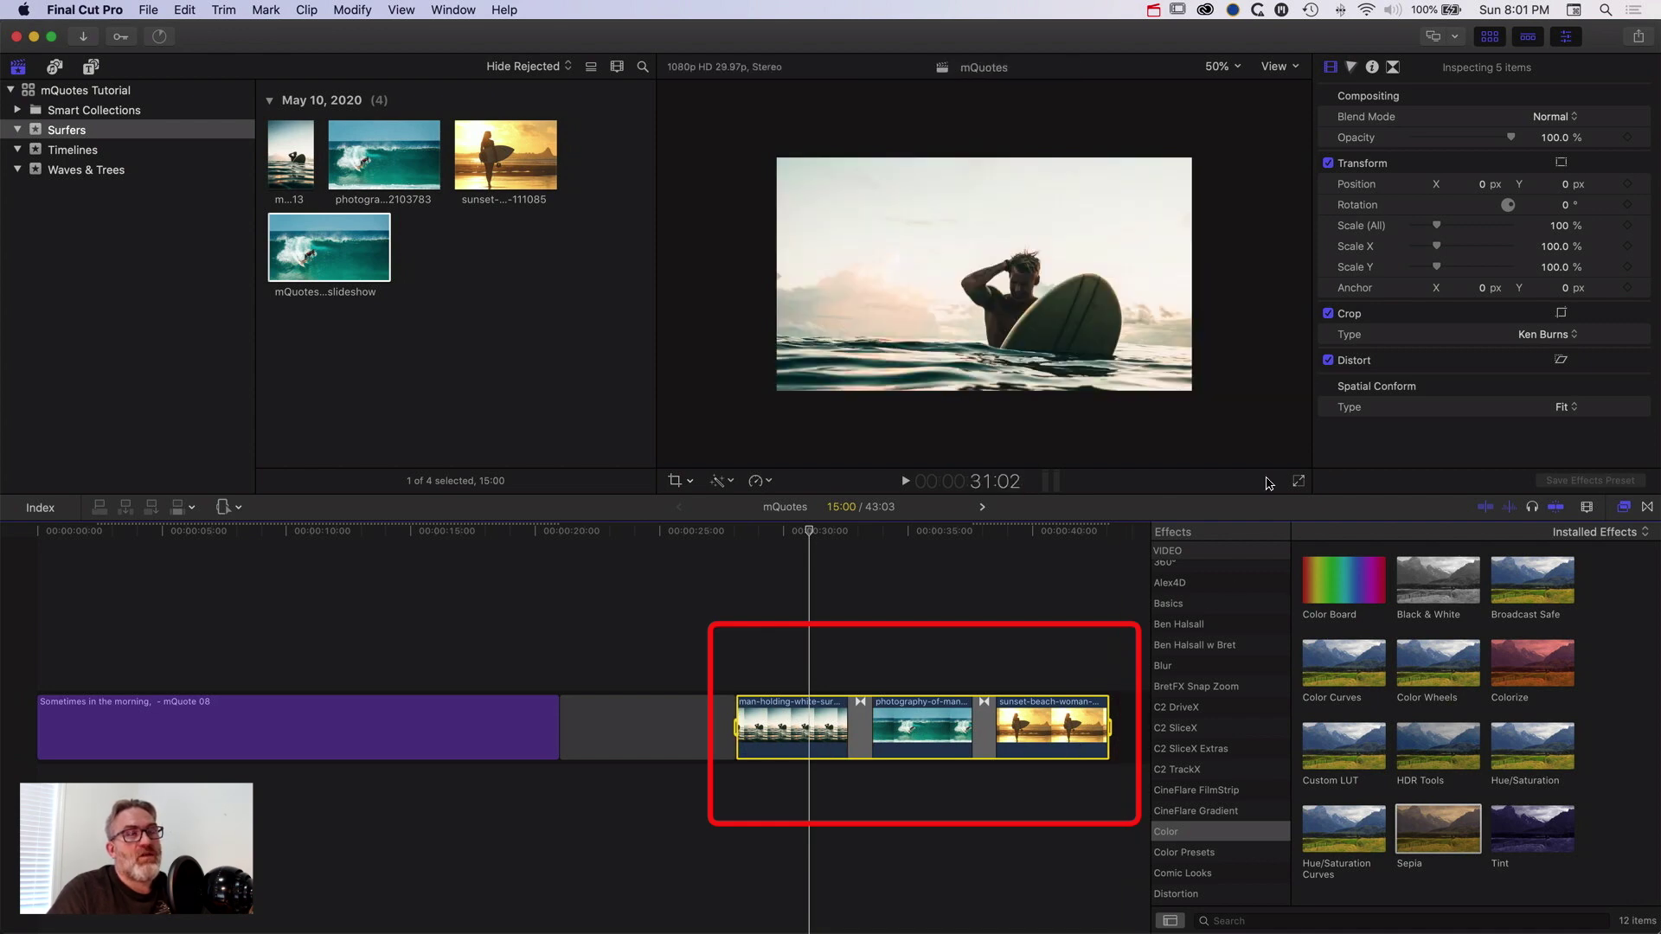
- Export the selected range as a master file named mQuotes - surfer slideshow - R02.mov in the Week 20a - mQuotes folder
click(1639, 36)
click(1556, 114)
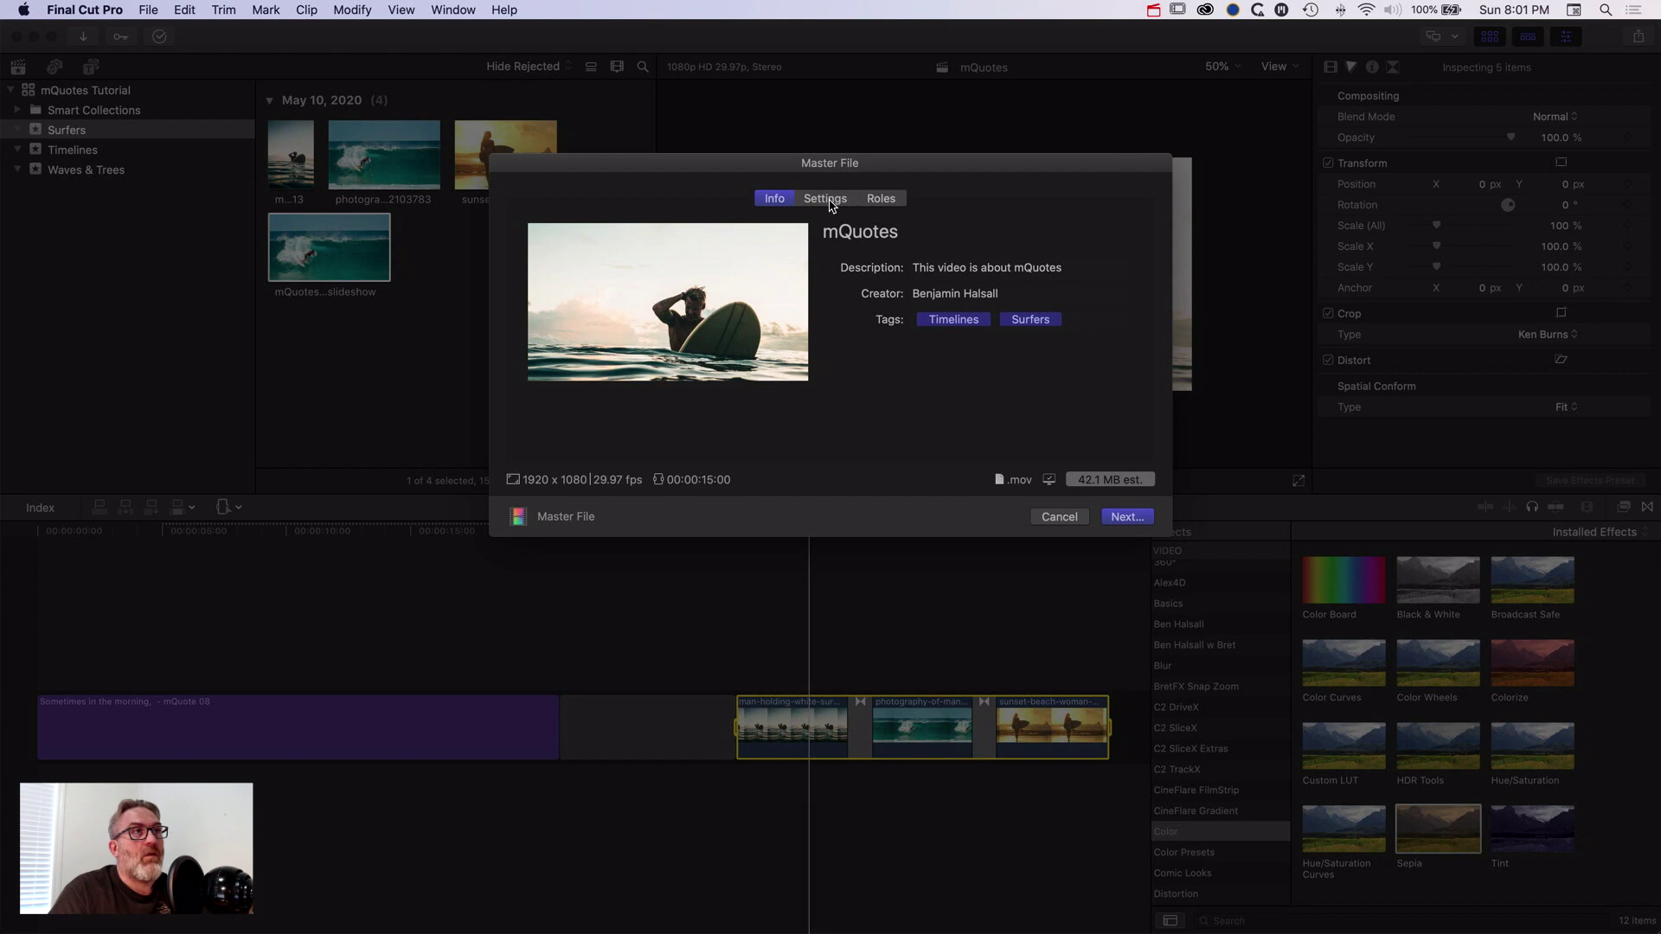
click(1137, 519)
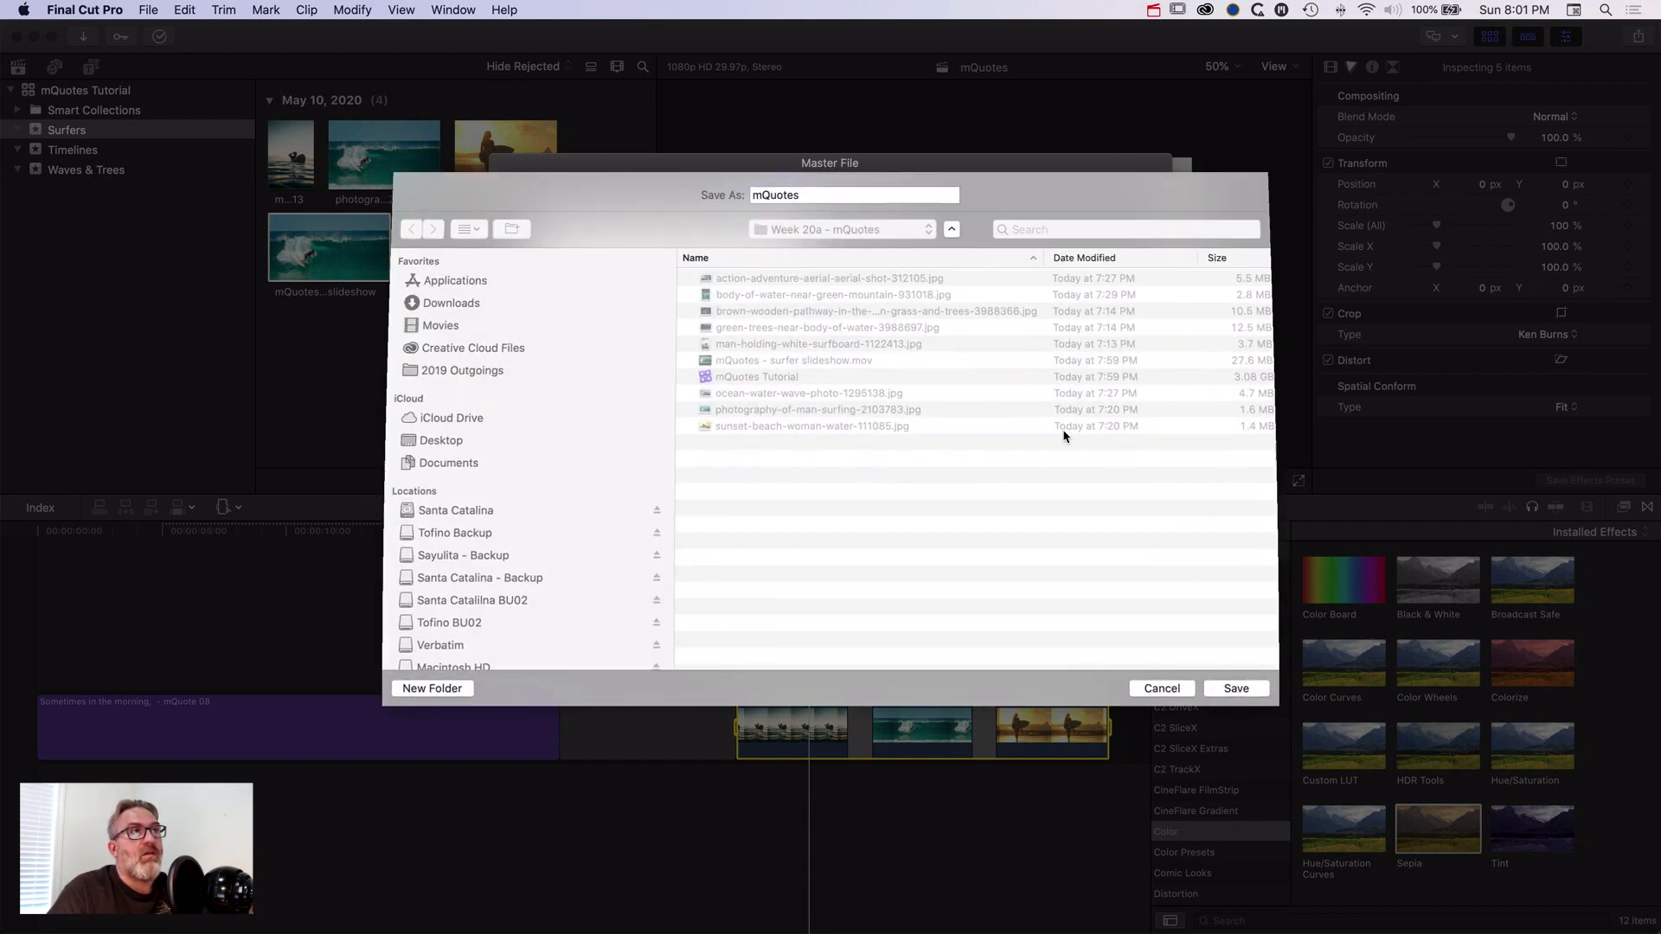
click(793, 365)
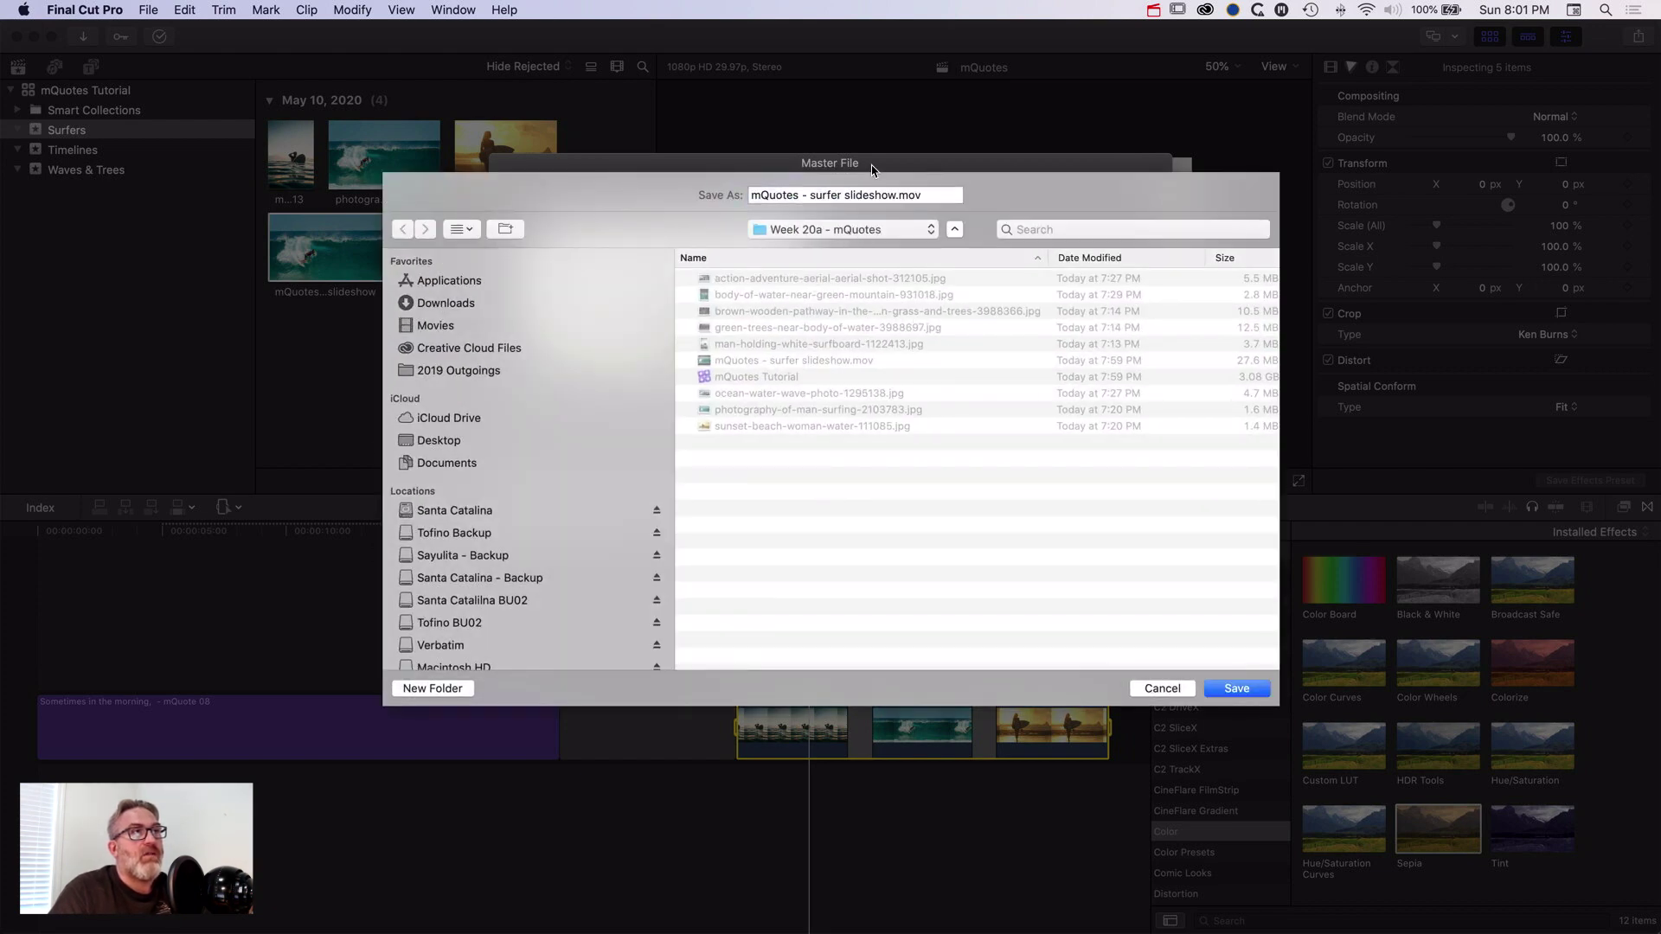
click(897, 194)
text(- R02)
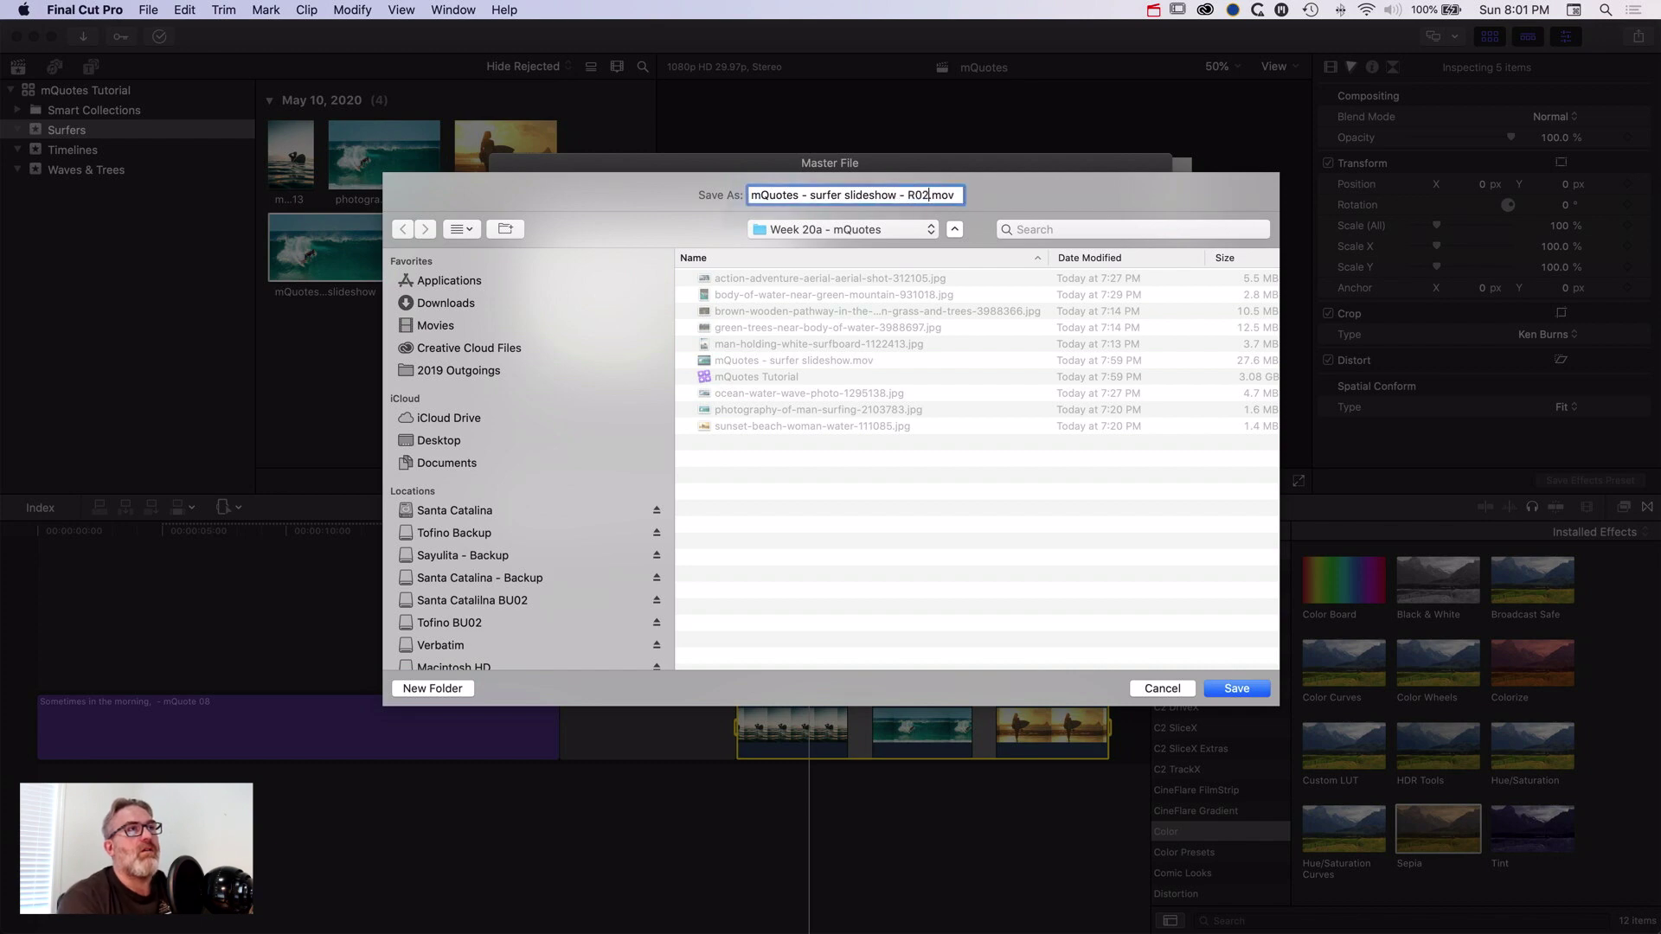
key(Return)
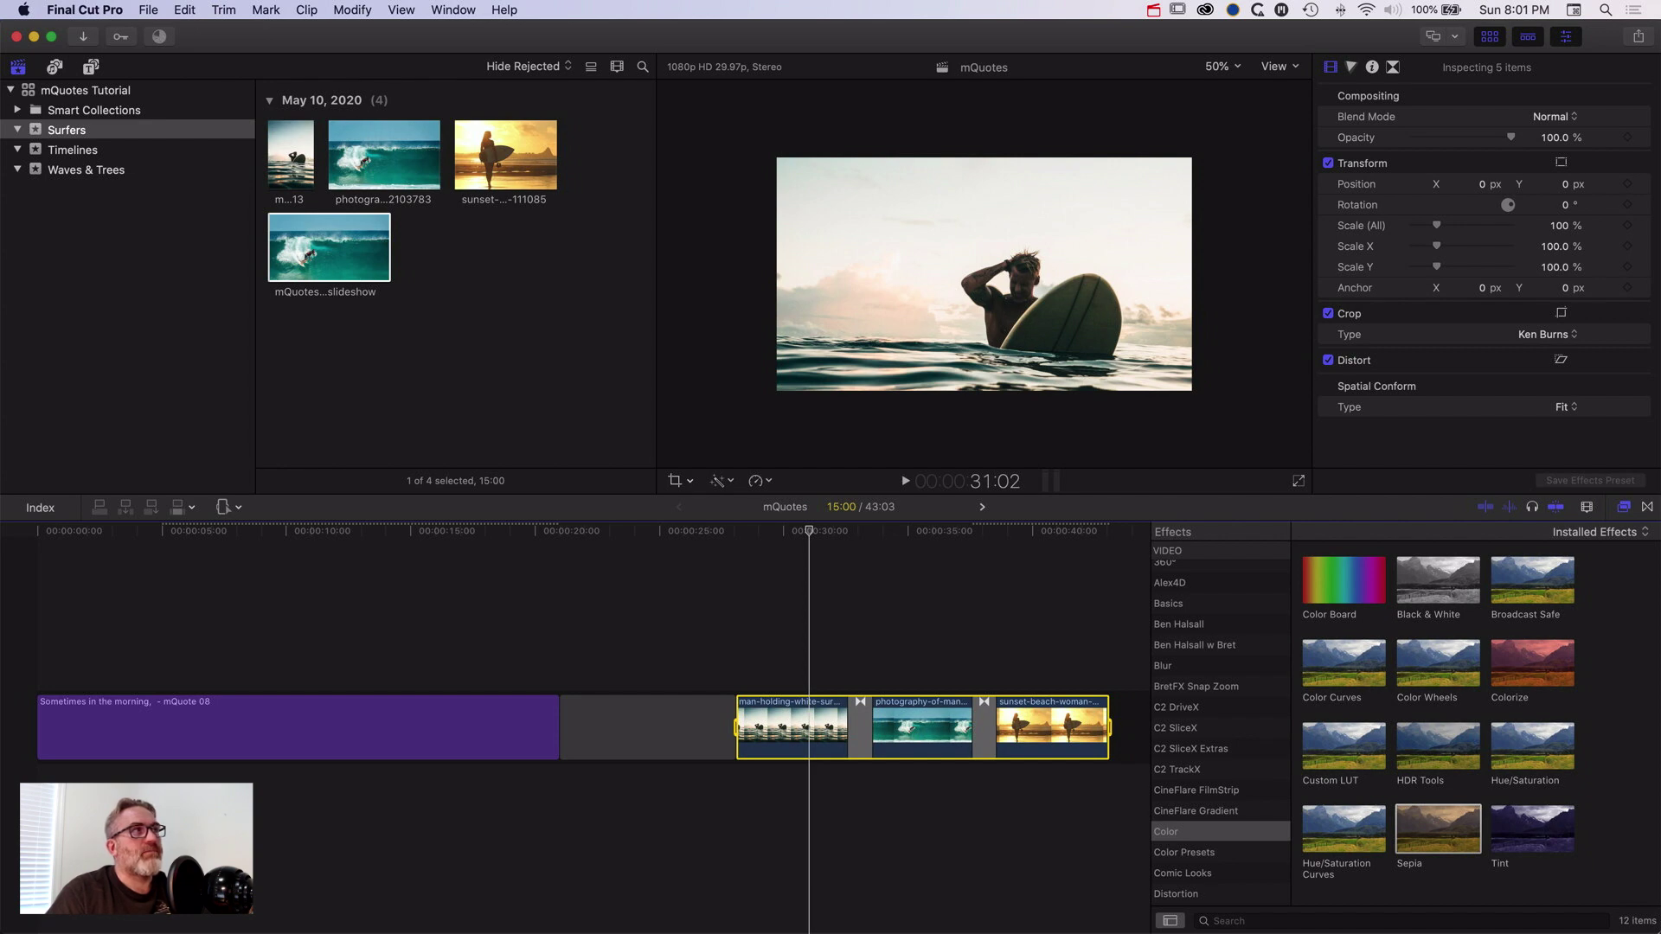
- Switch to Finder and import mQuotes - surfer slideshow - R02.mov into the Surfers event
key(super+Tab)
key(super+Tab)
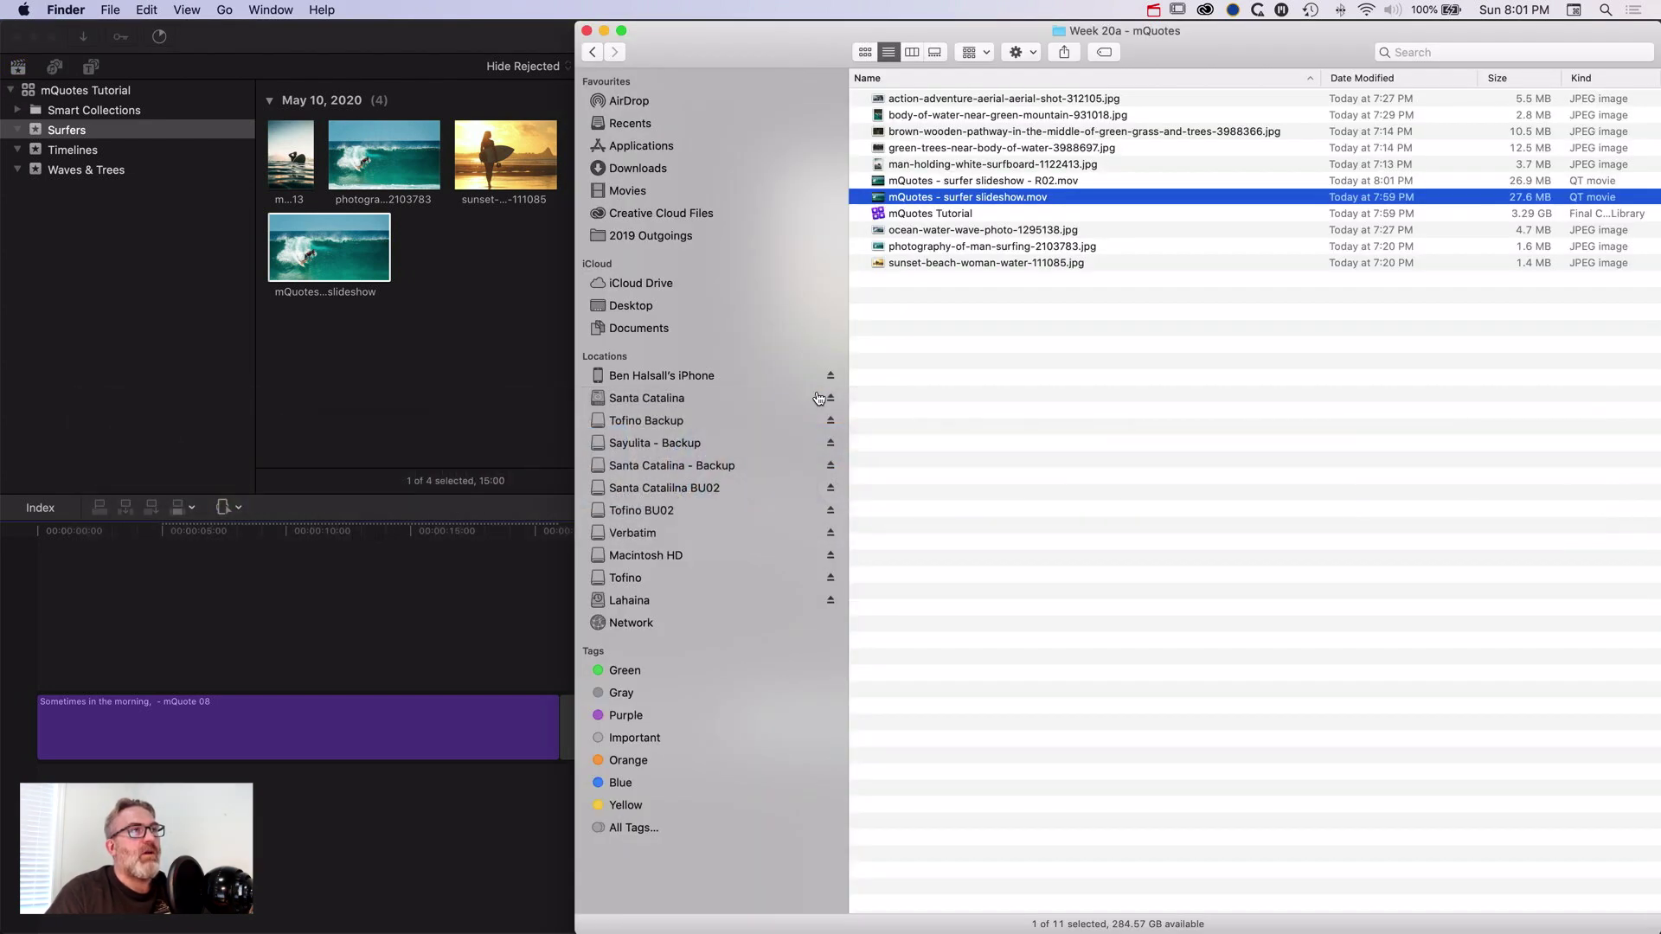
click(891, 181)
drag(882, 182, 128, 136)
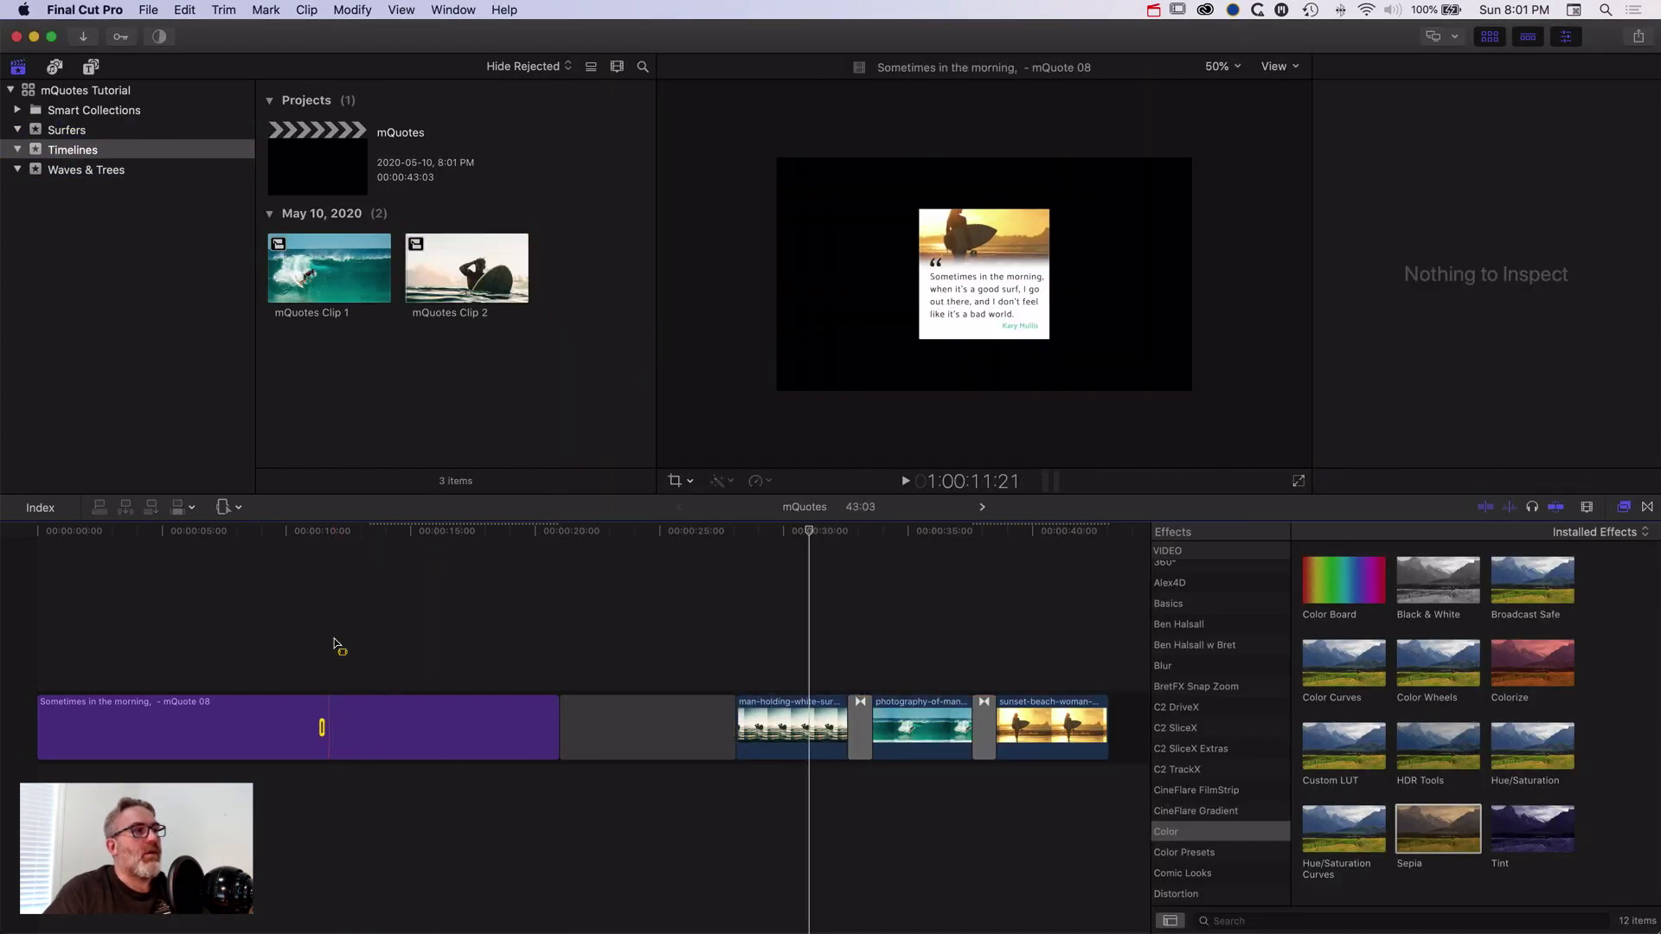
- Replace the clip in the mQuote 08 title's drop zone with the R02 surfer slideshow from the Surfers event
click(295, 742)
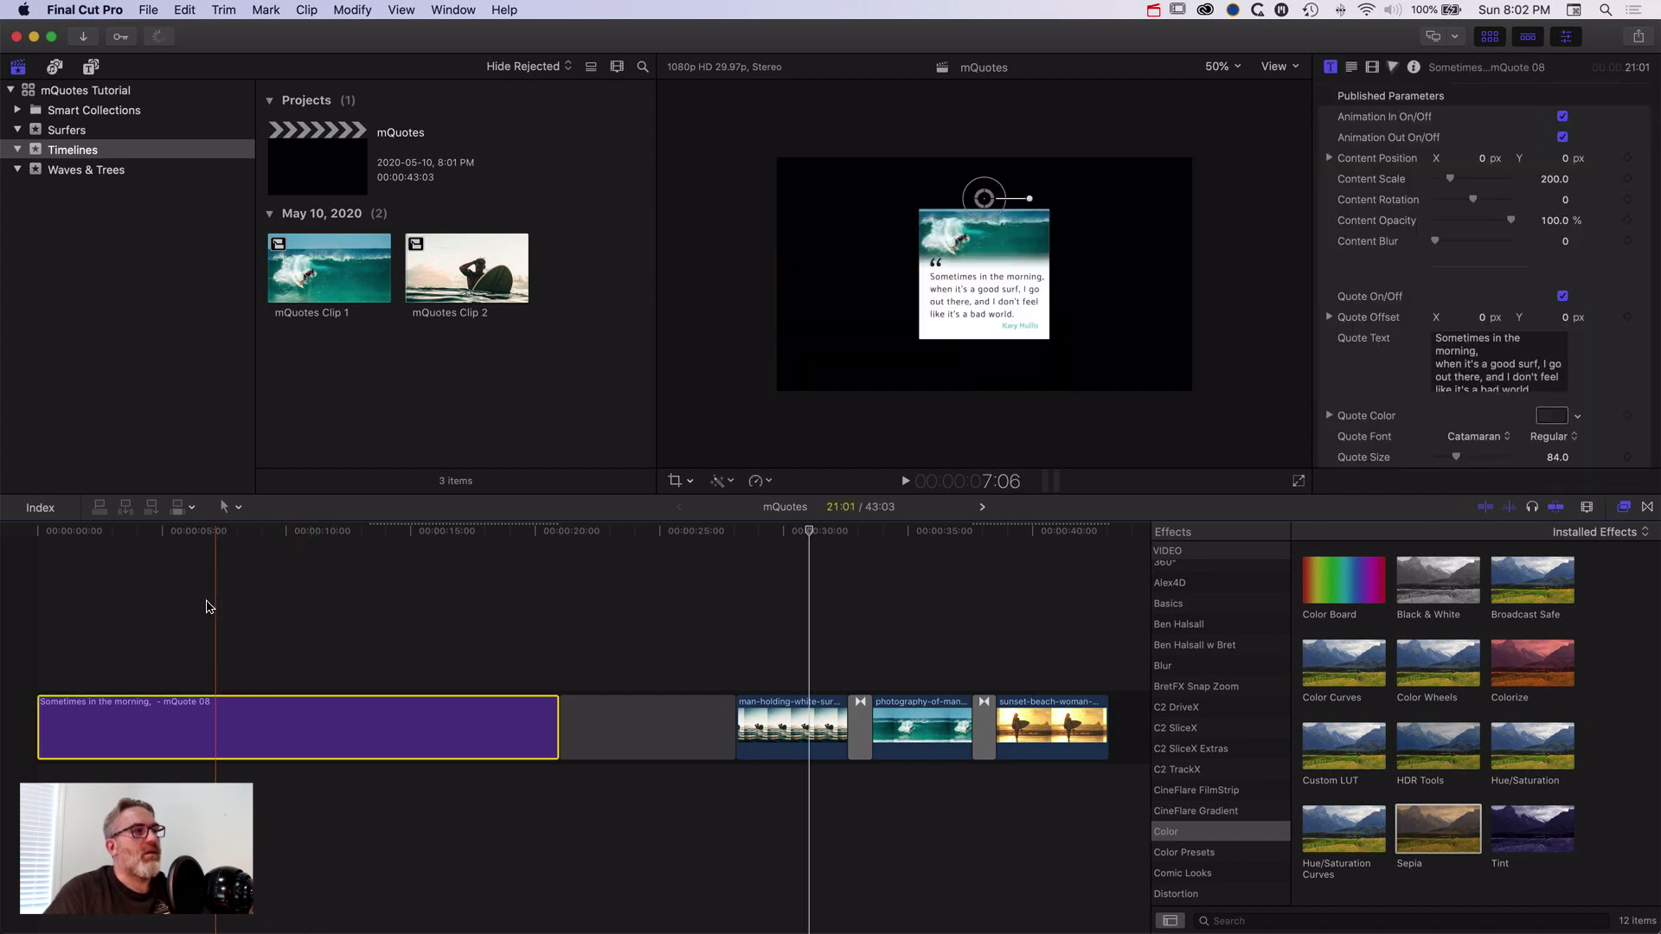
click(39, 532)
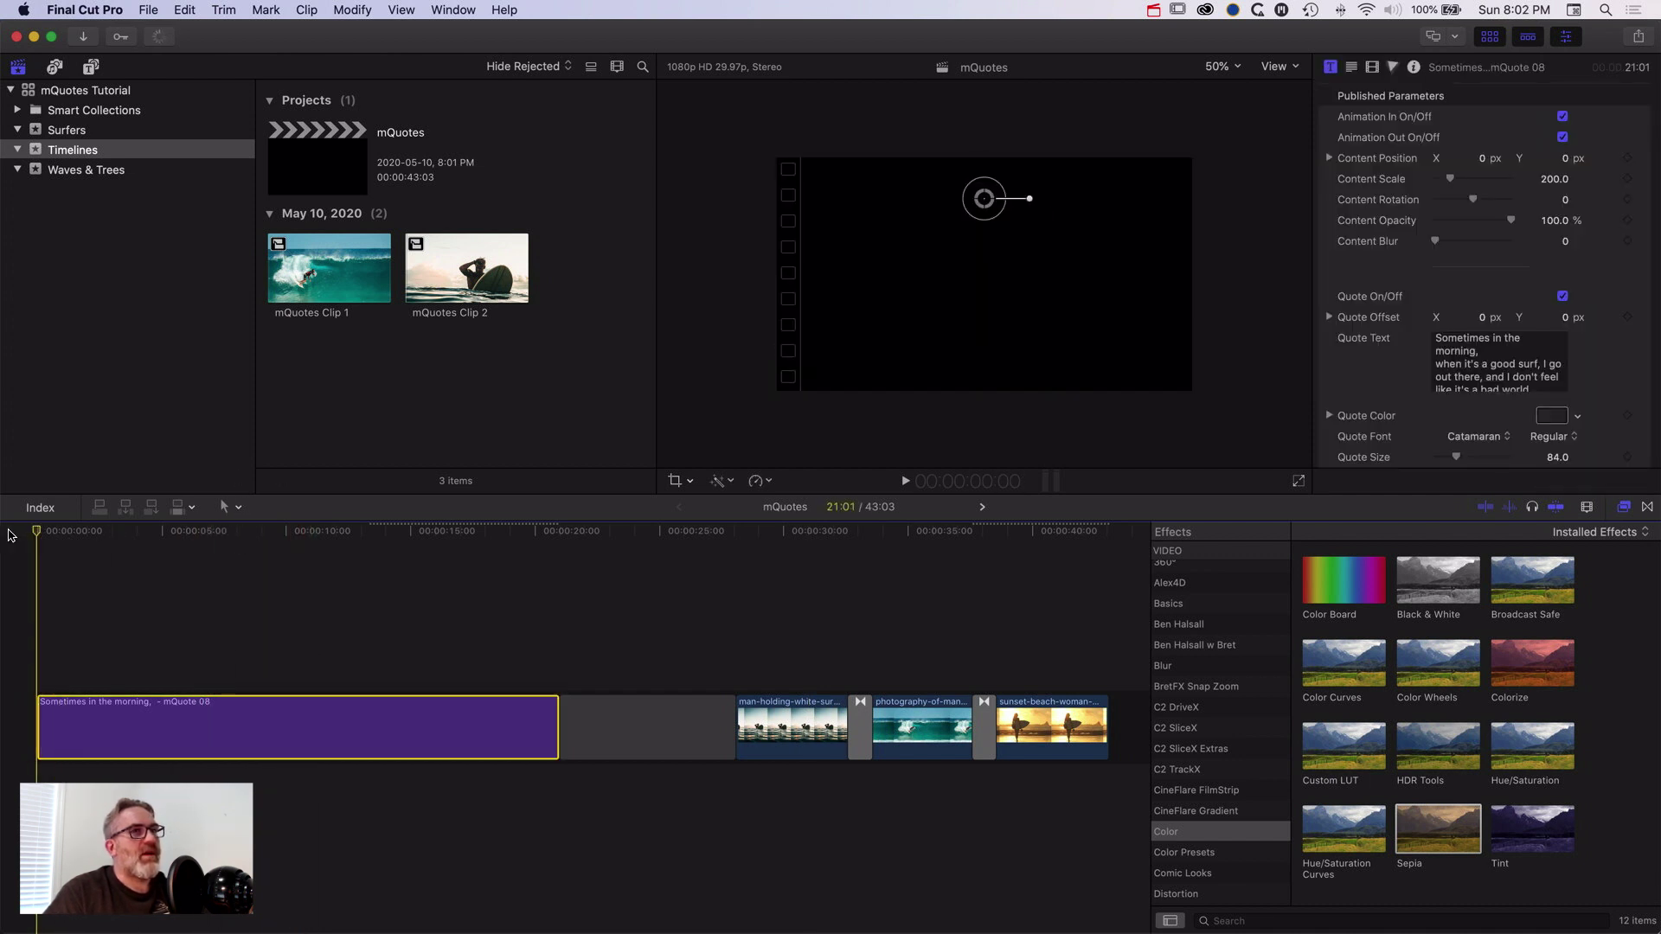
scroll(1402, 395, down, 15)
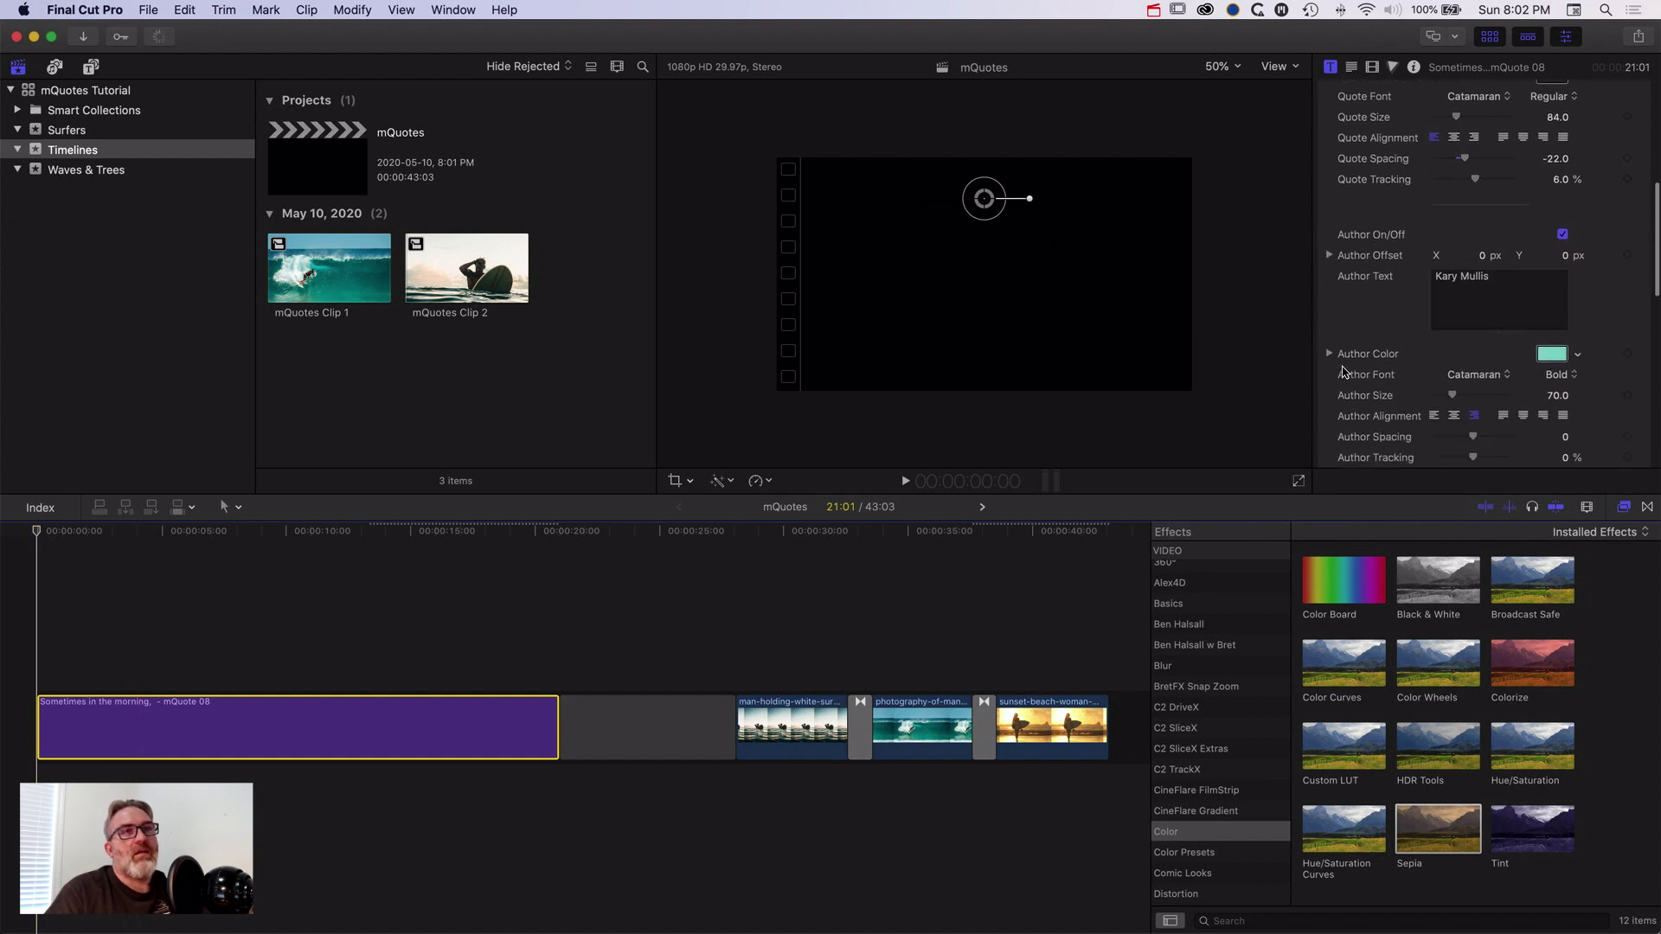
scroll(1342, 373, down, 2)
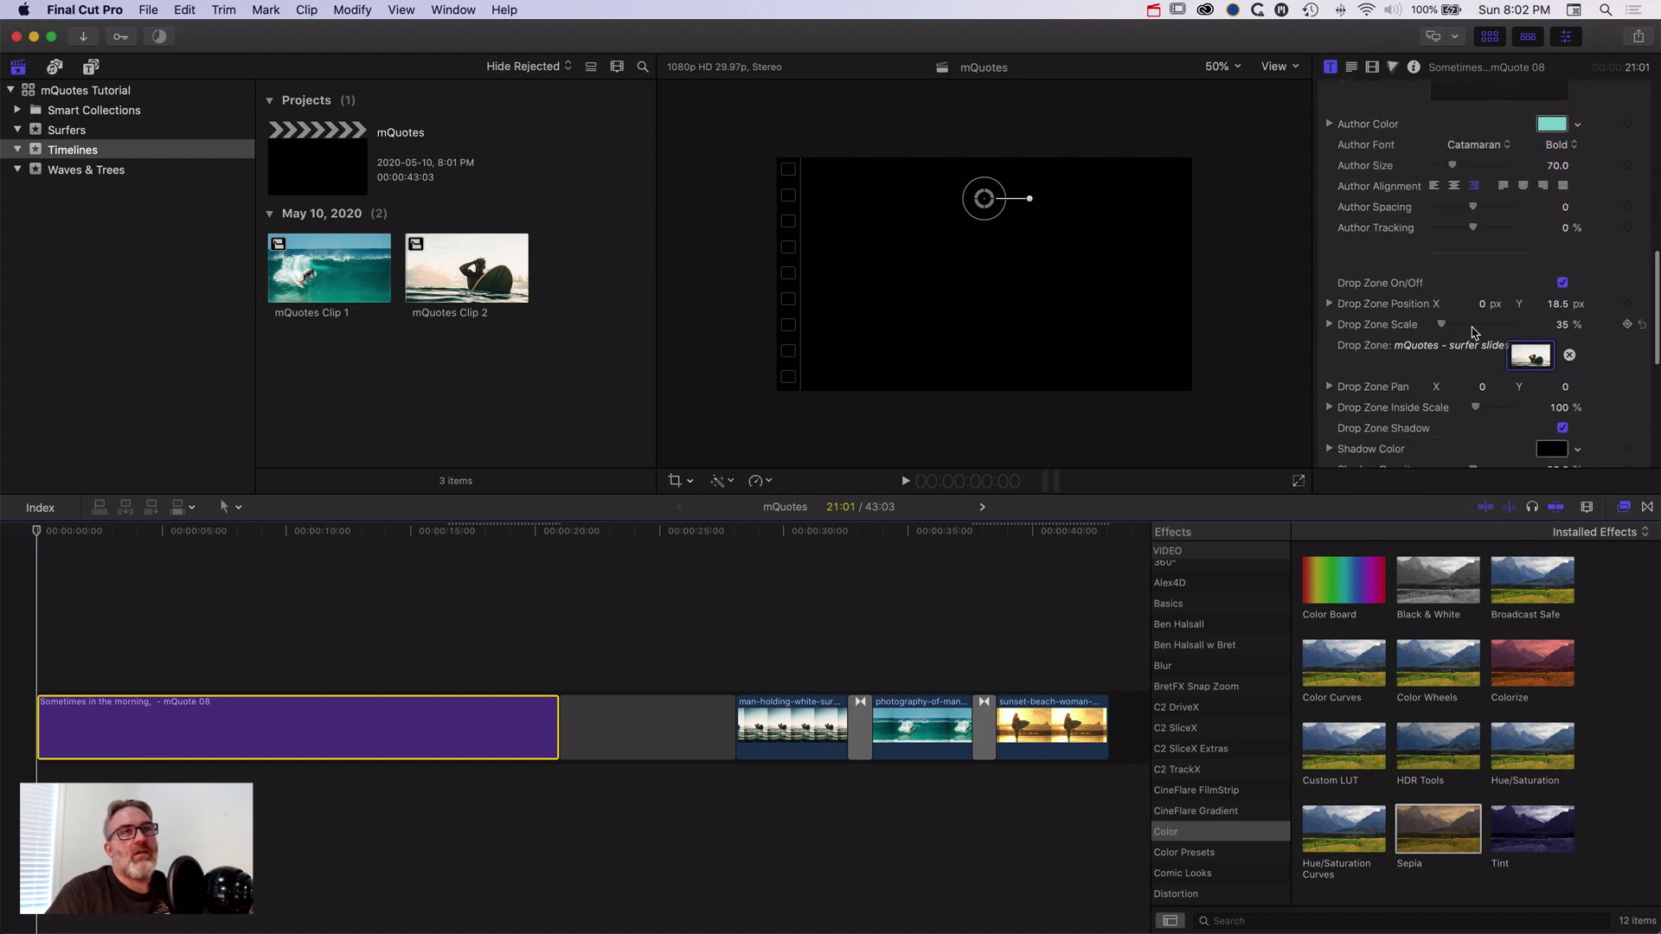
click(1529, 358)
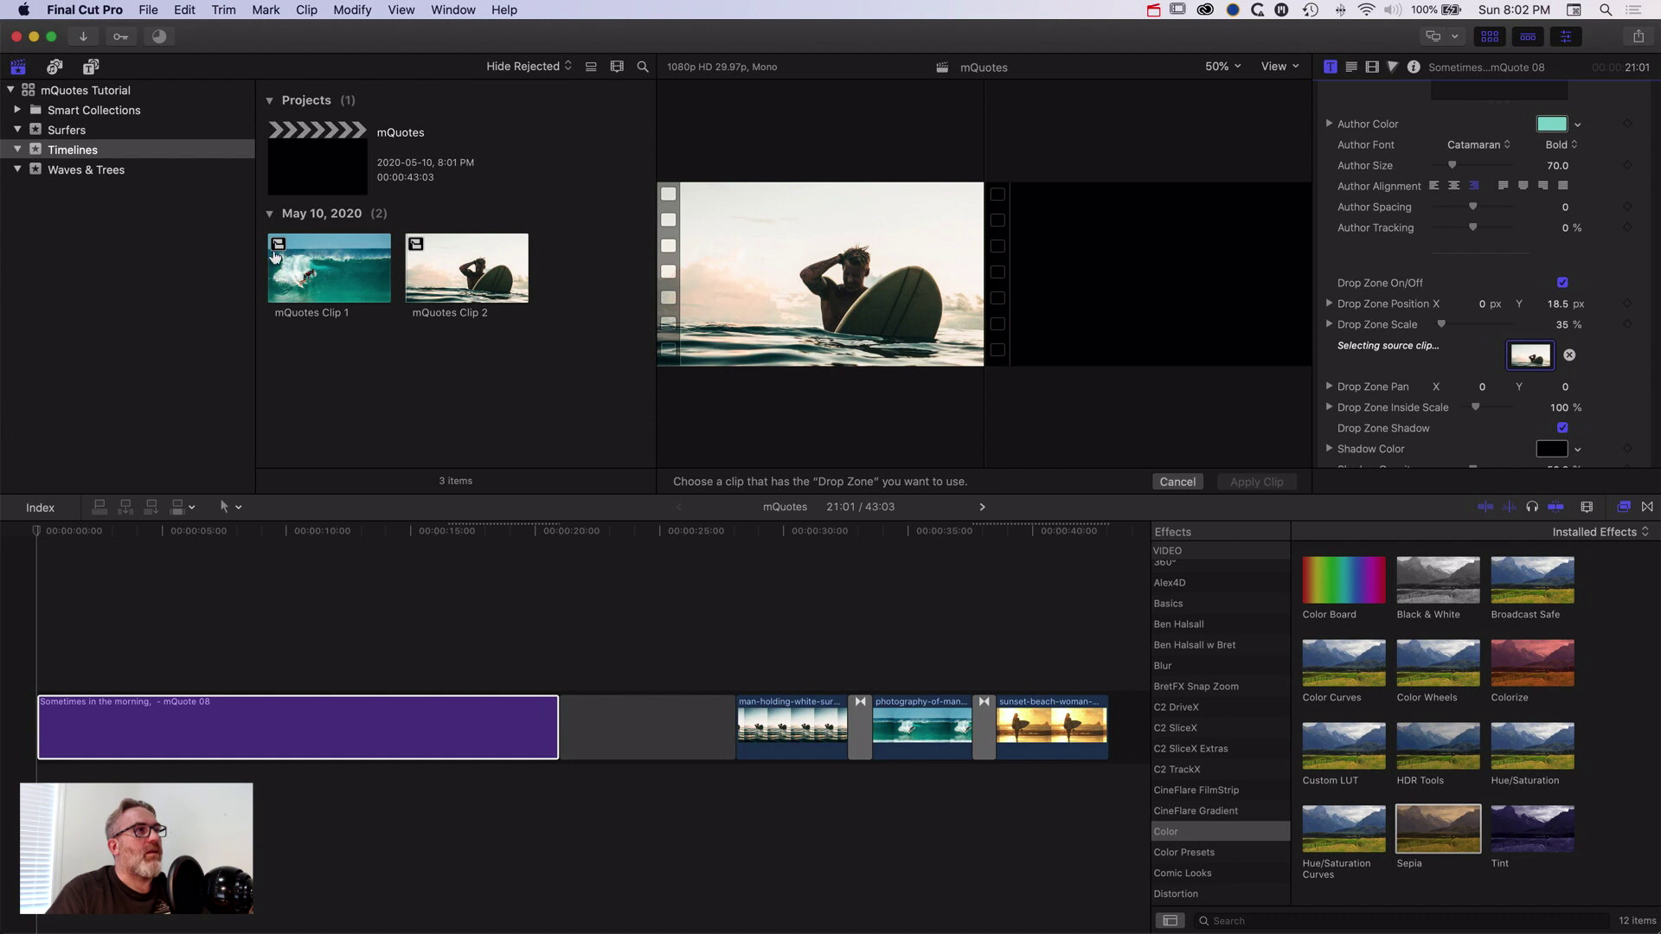
click(67, 132)
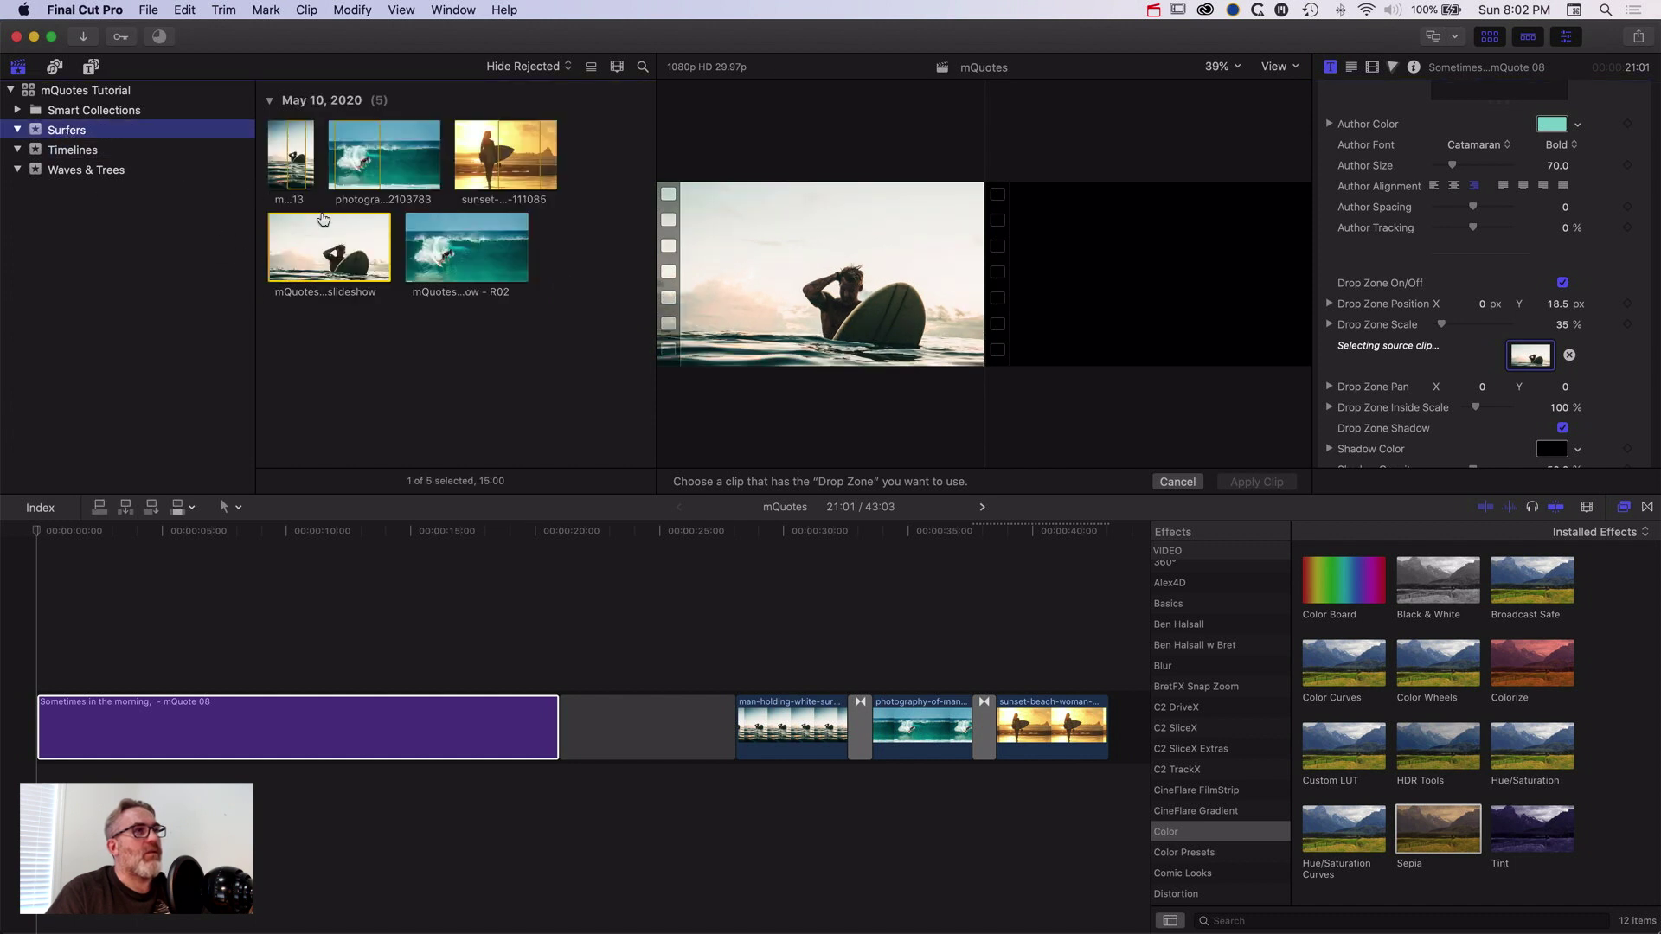
click(388, 230)
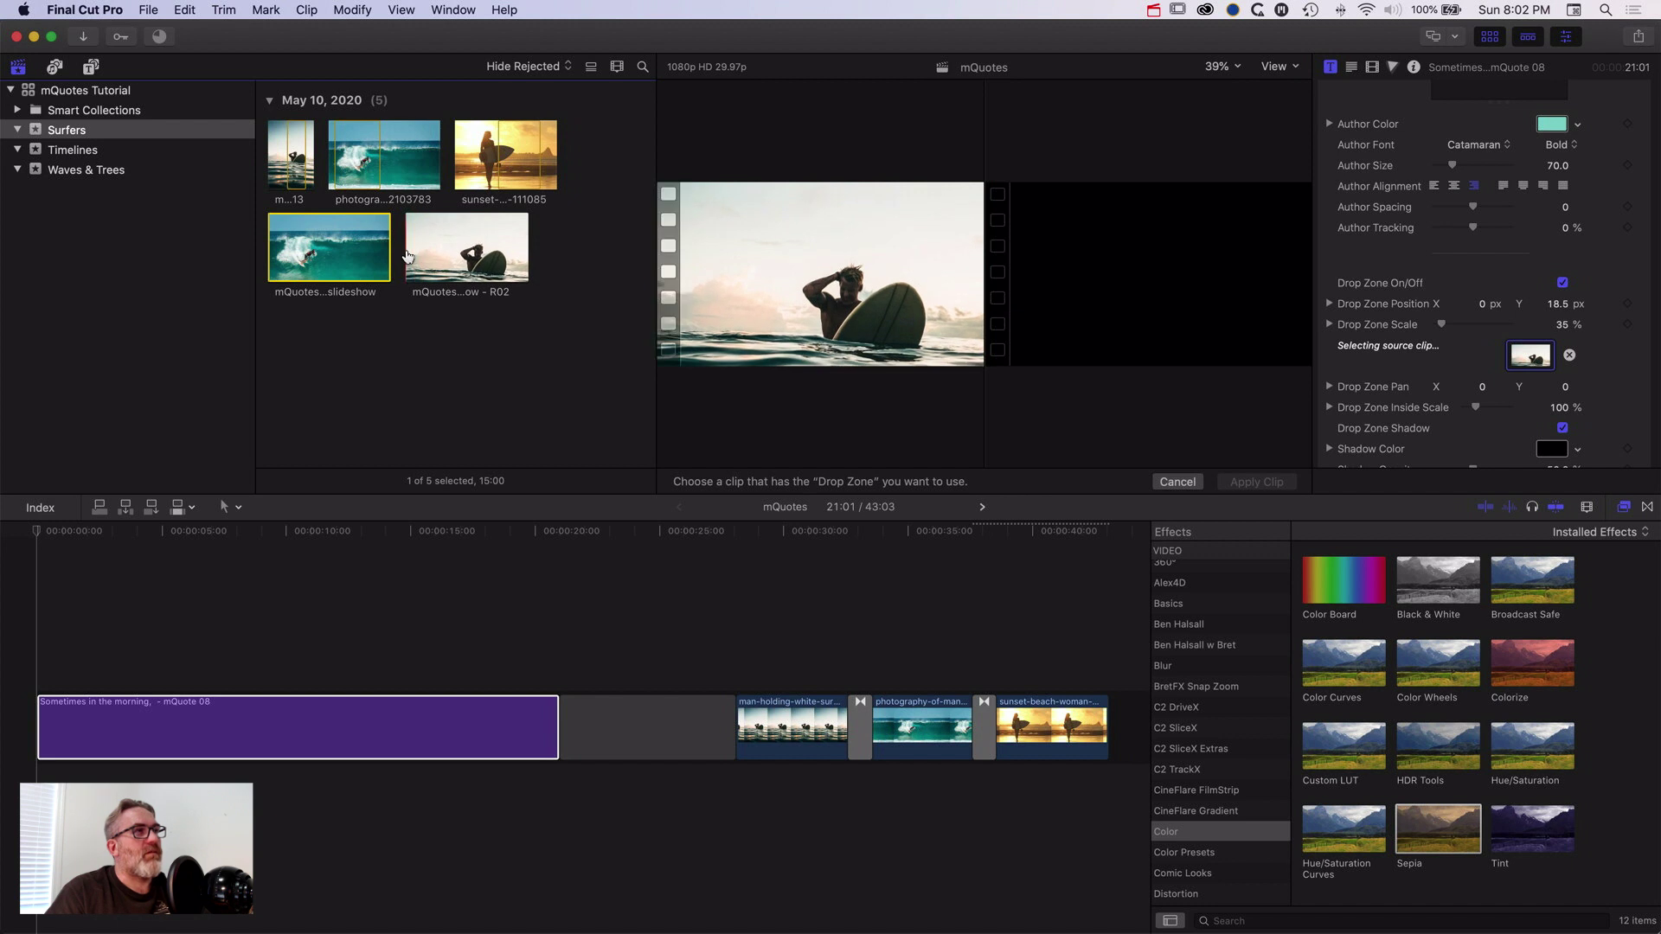
click(407, 256)
click(1257, 482)
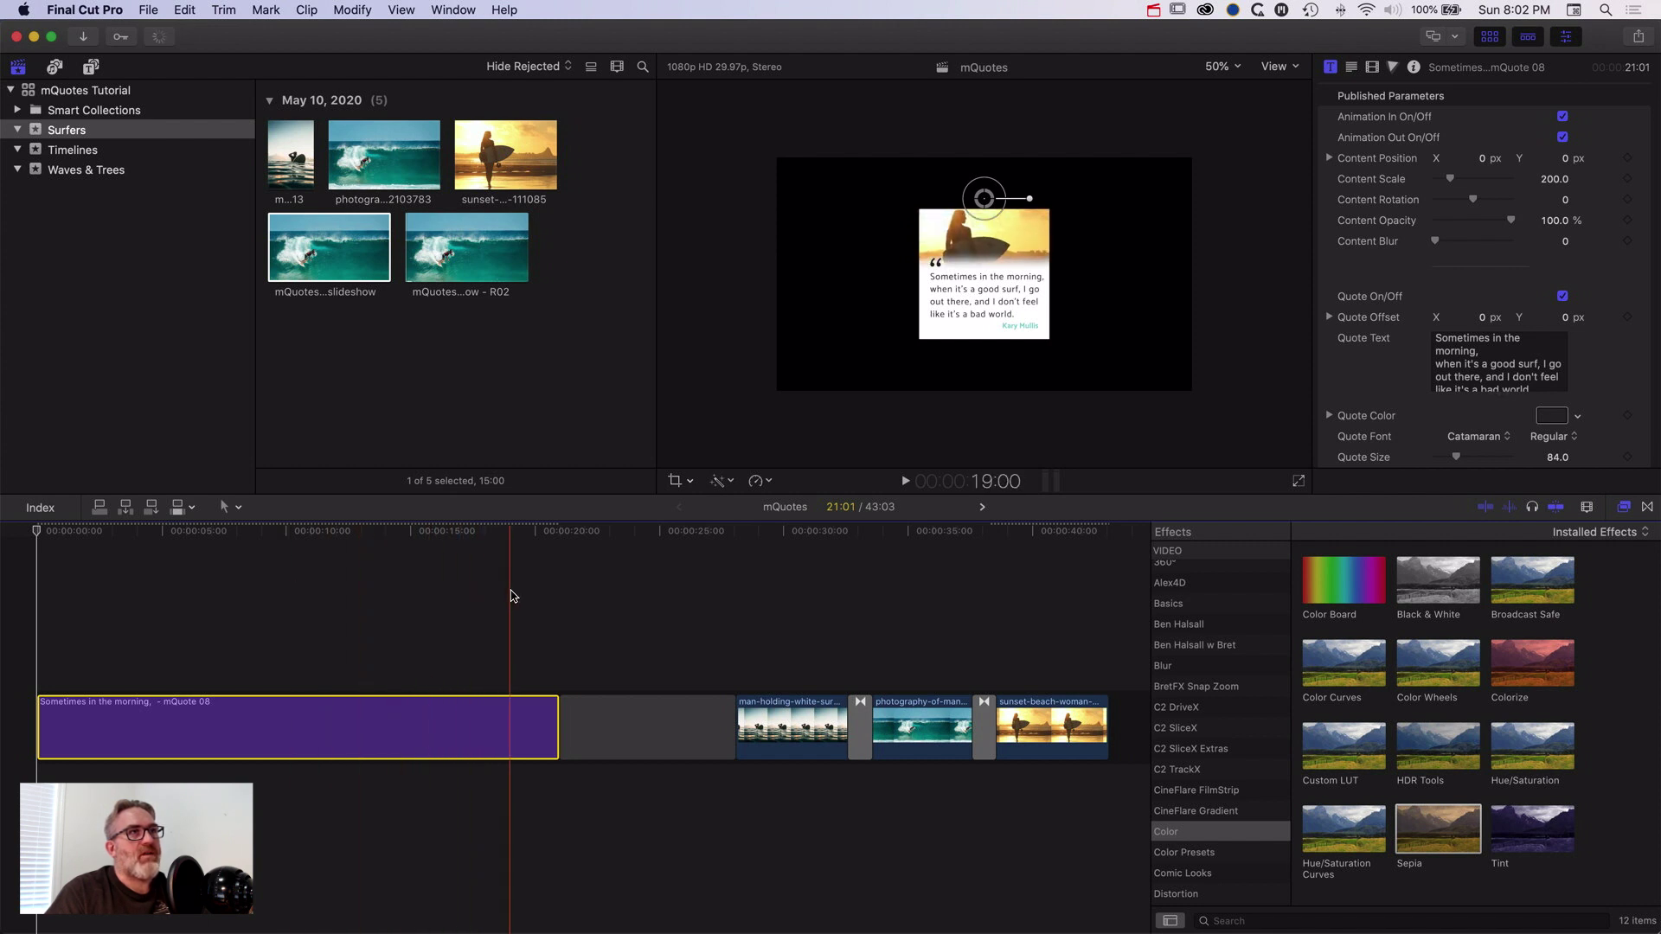
- Play the updated title, and delete the gap and the three surf photo clips that follow it in the timeline
key(space)
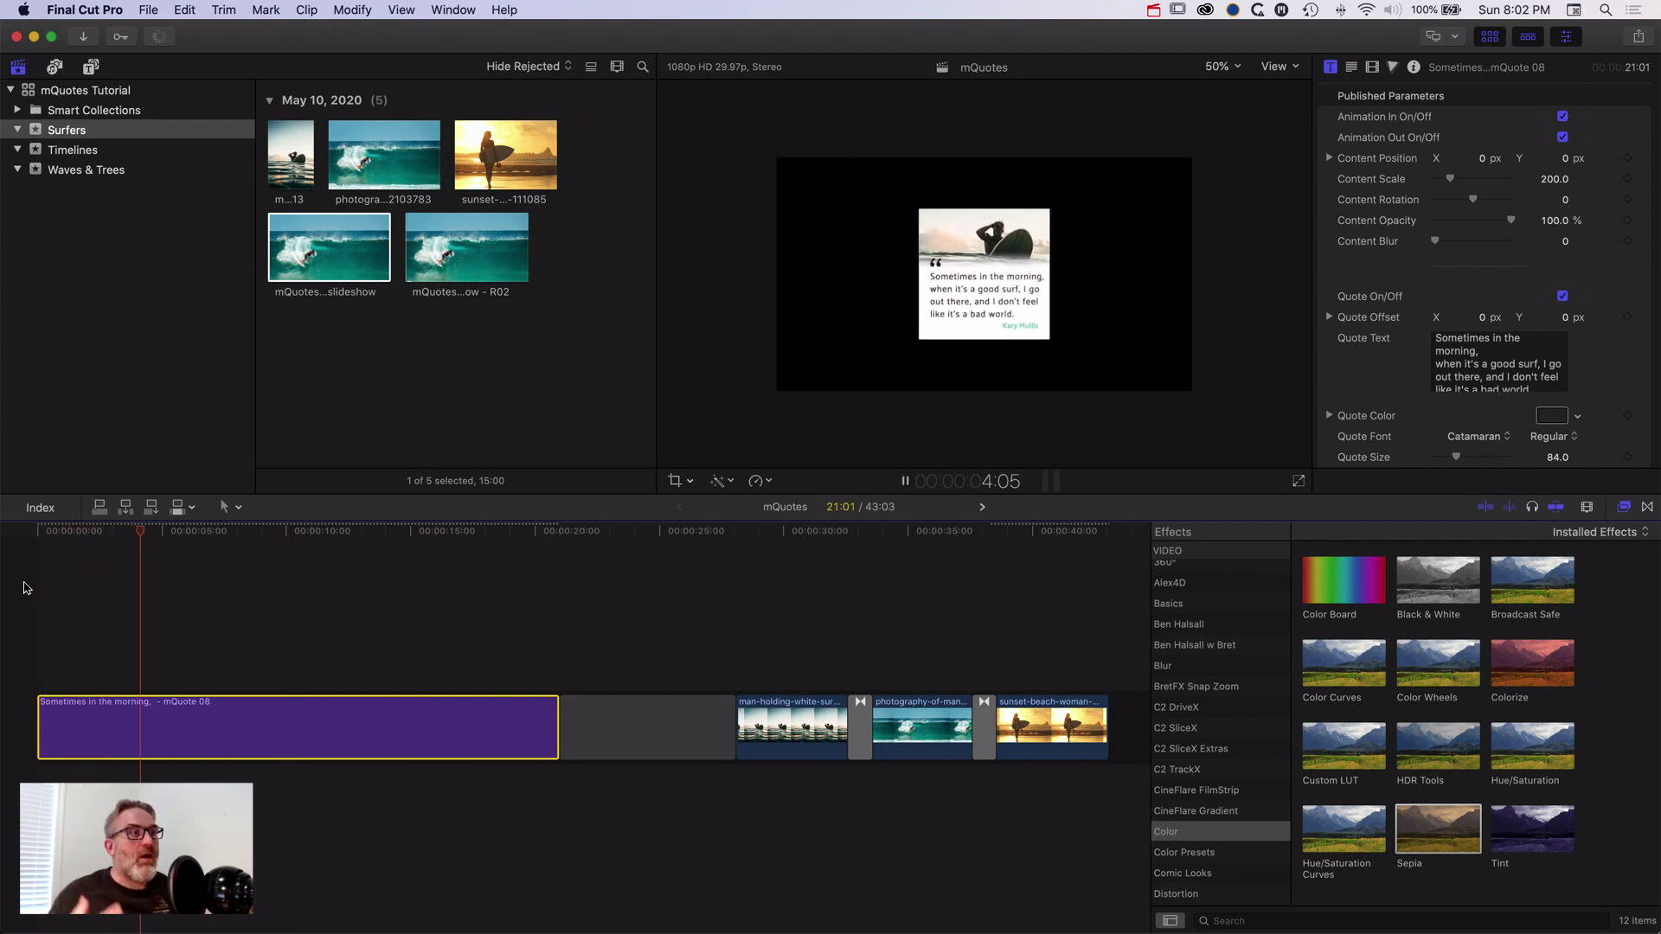
scroll(60, 592, right, 1)
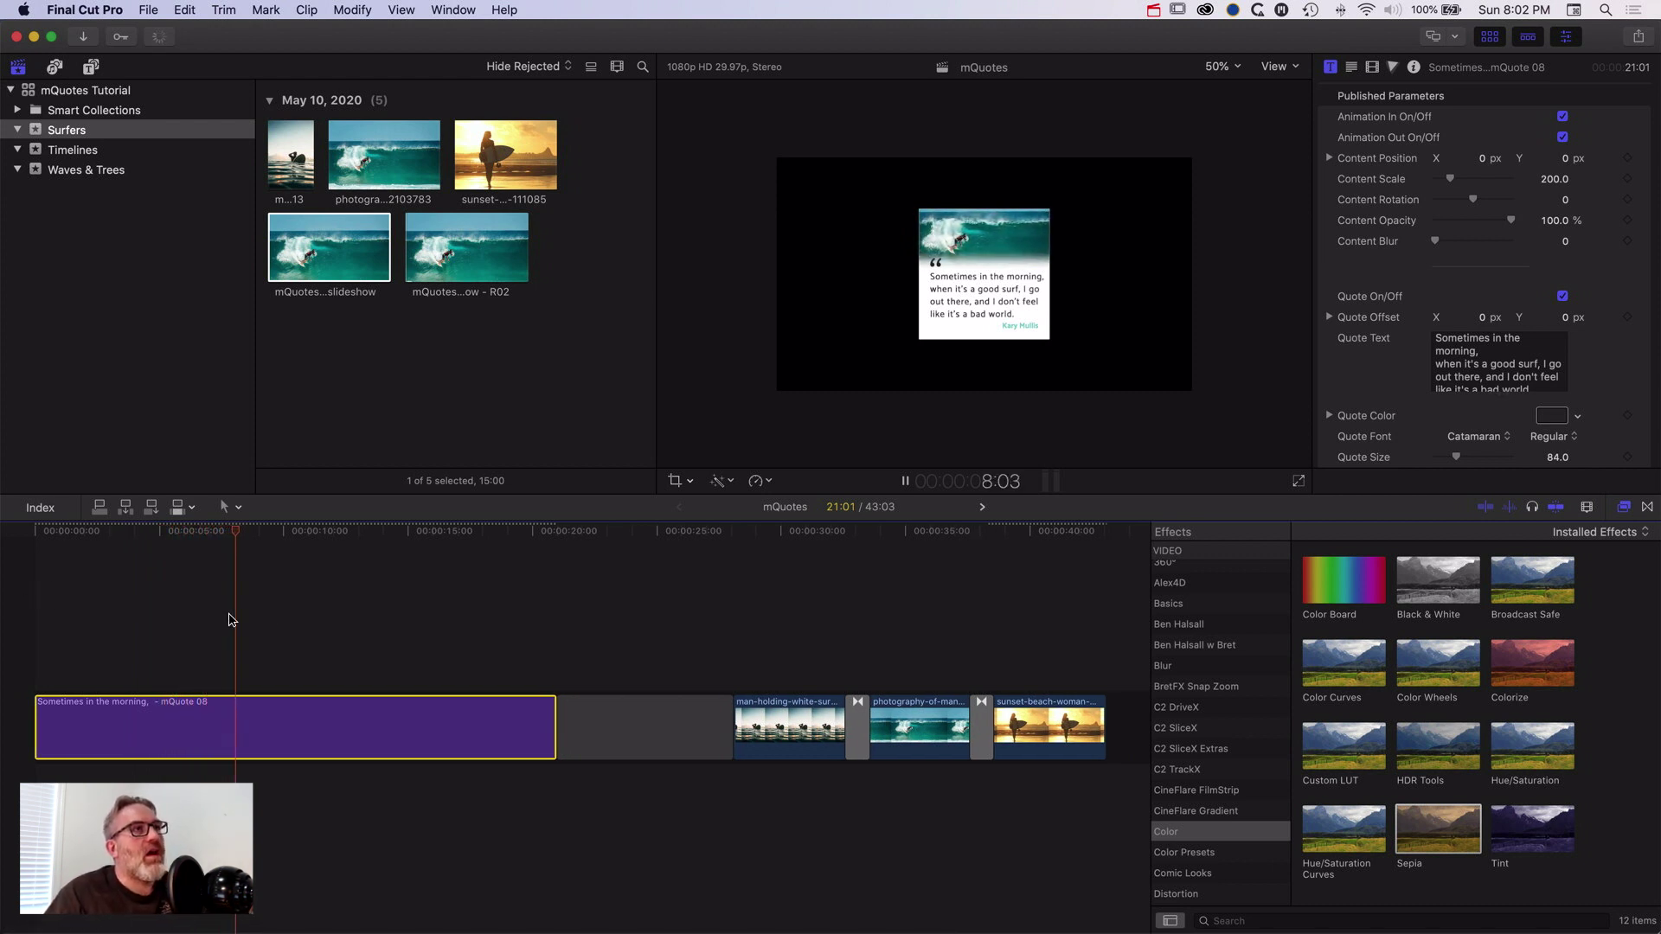
key(space)
drag(618, 645, 1046, 790)
key(Delete)
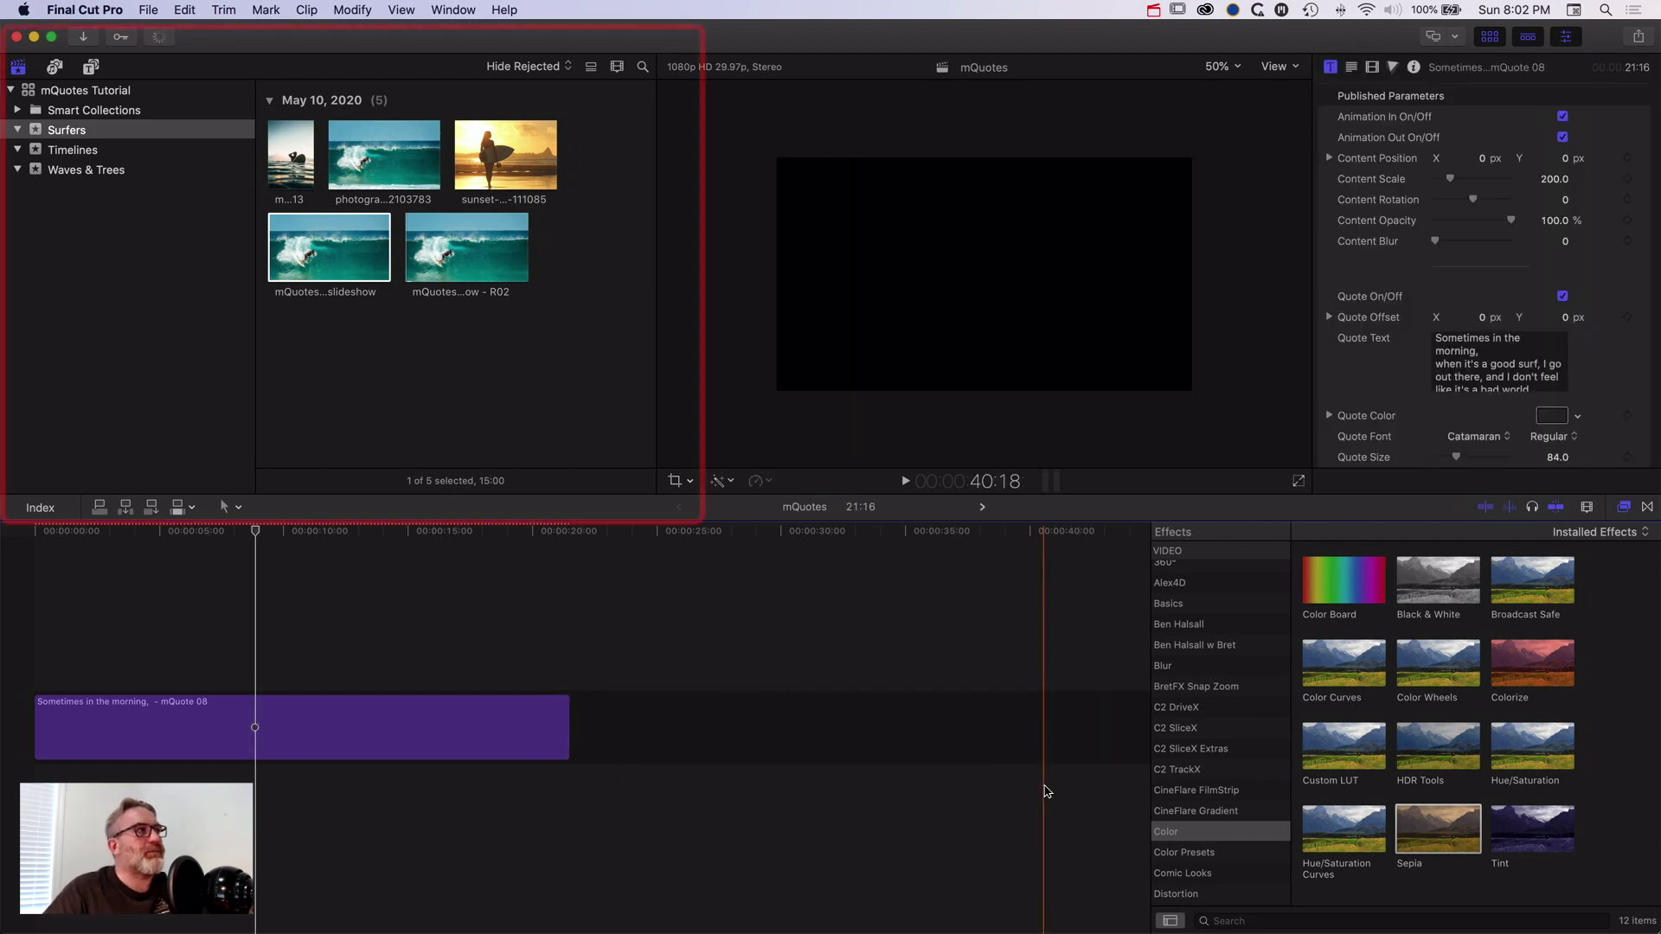
- Append the aerial rocks, wooden pathway and ocean wave photos from Waves & Trees after the title and set their durations to 5:00
click(93, 169)
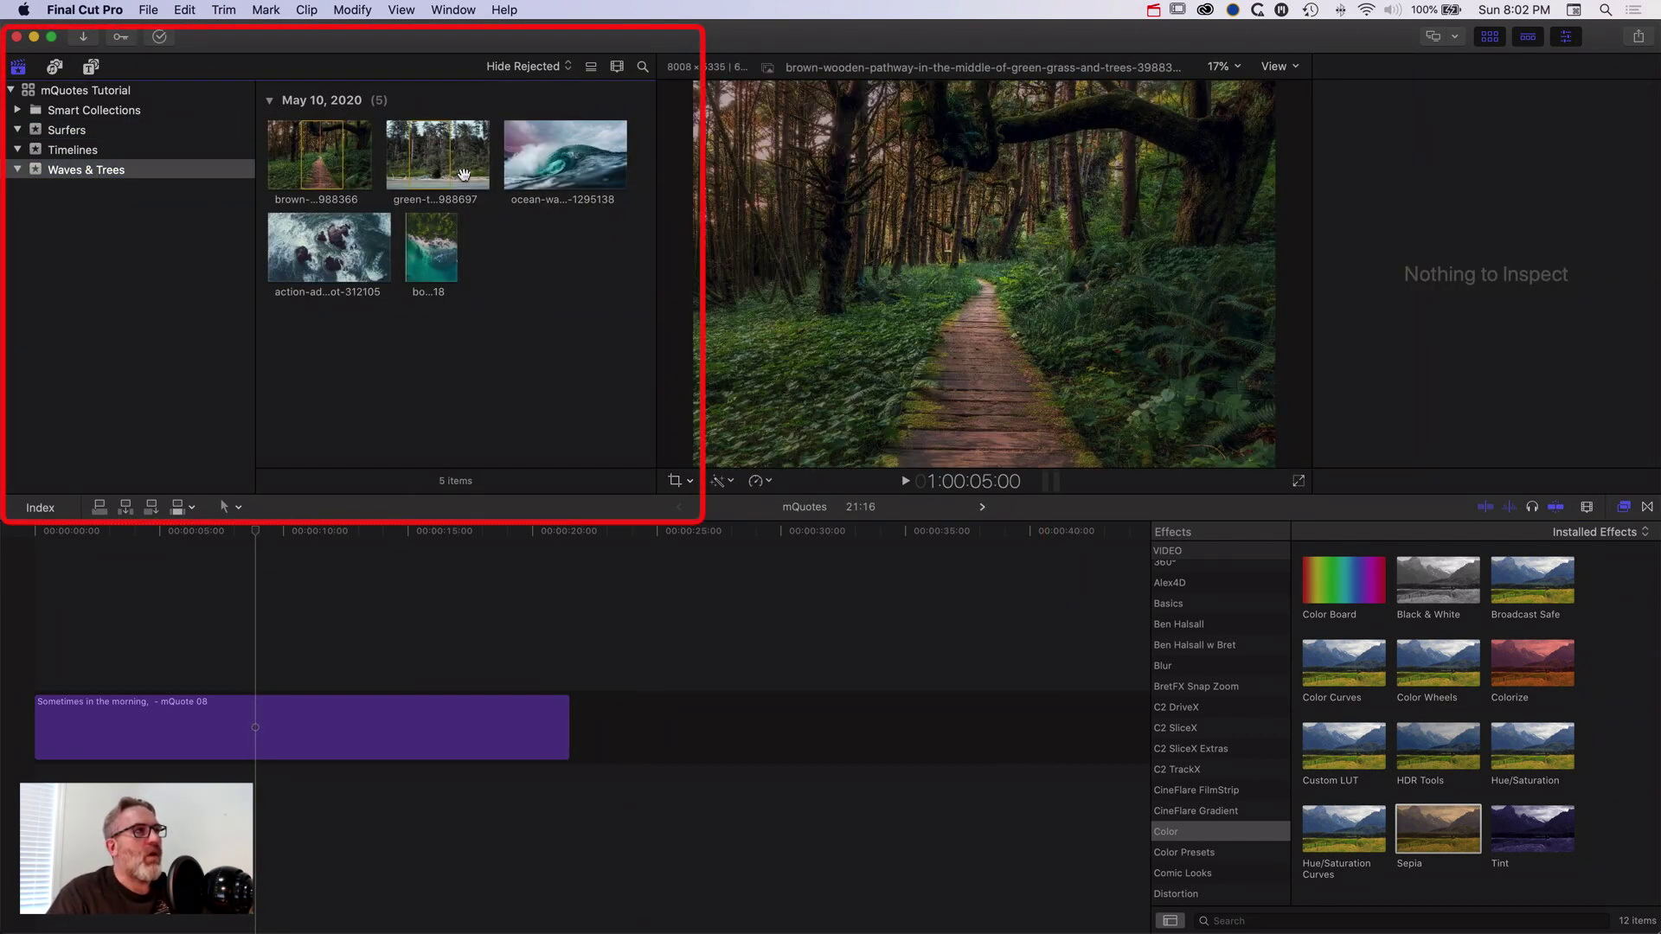
click(325, 249)
key(e)
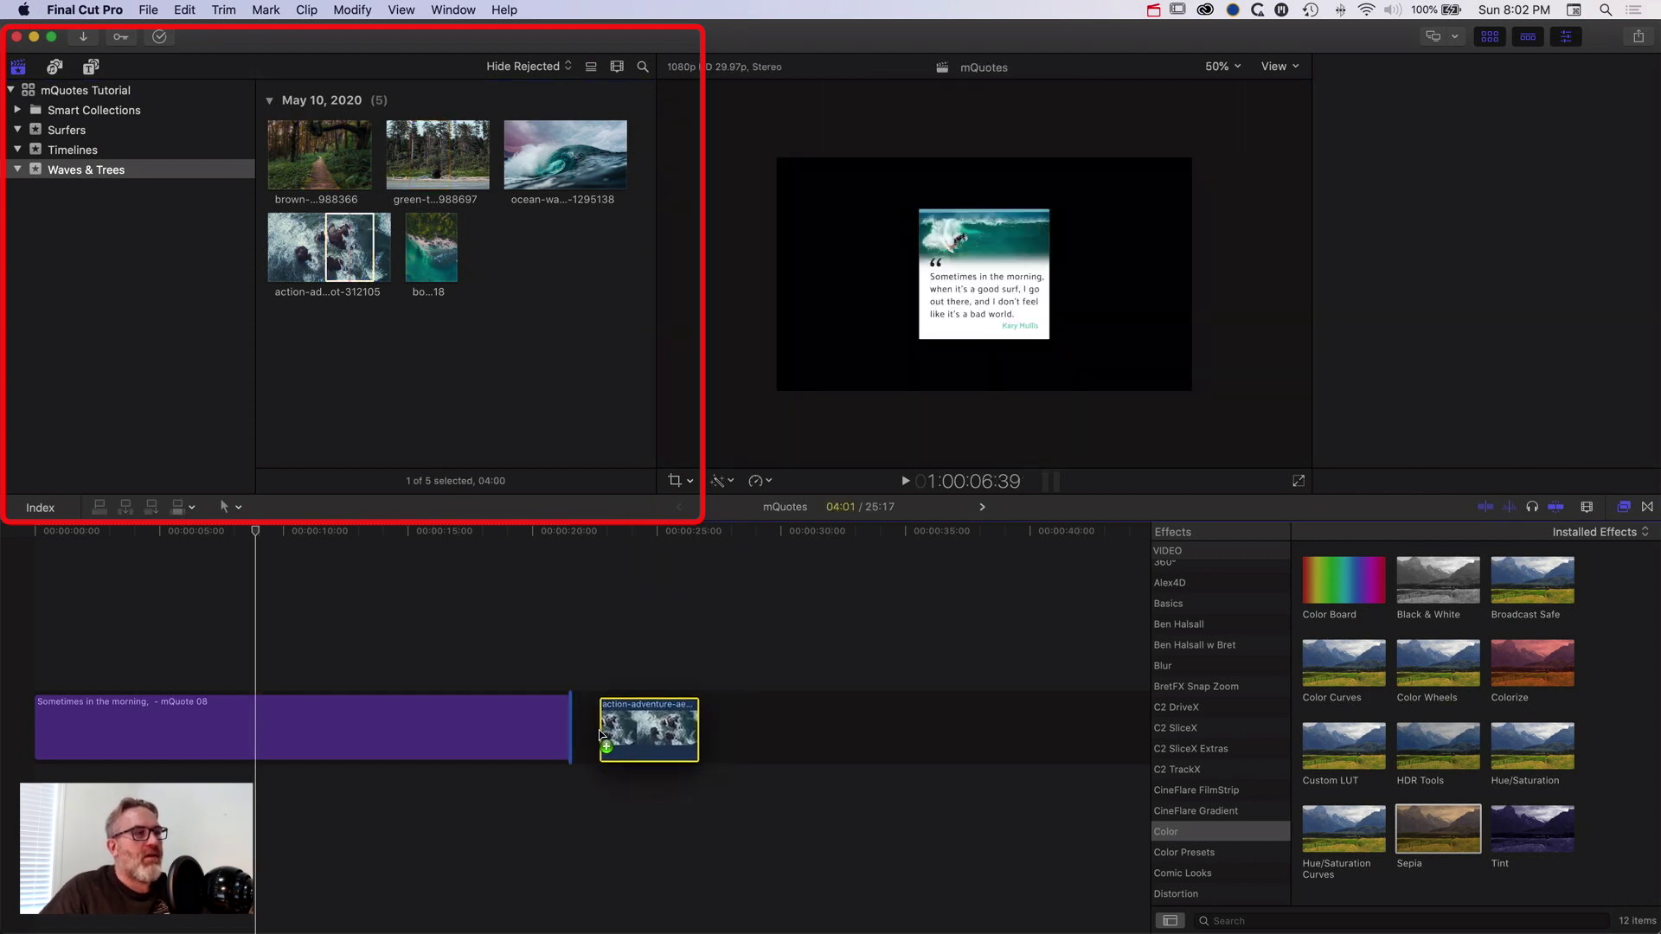
click(316, 152)
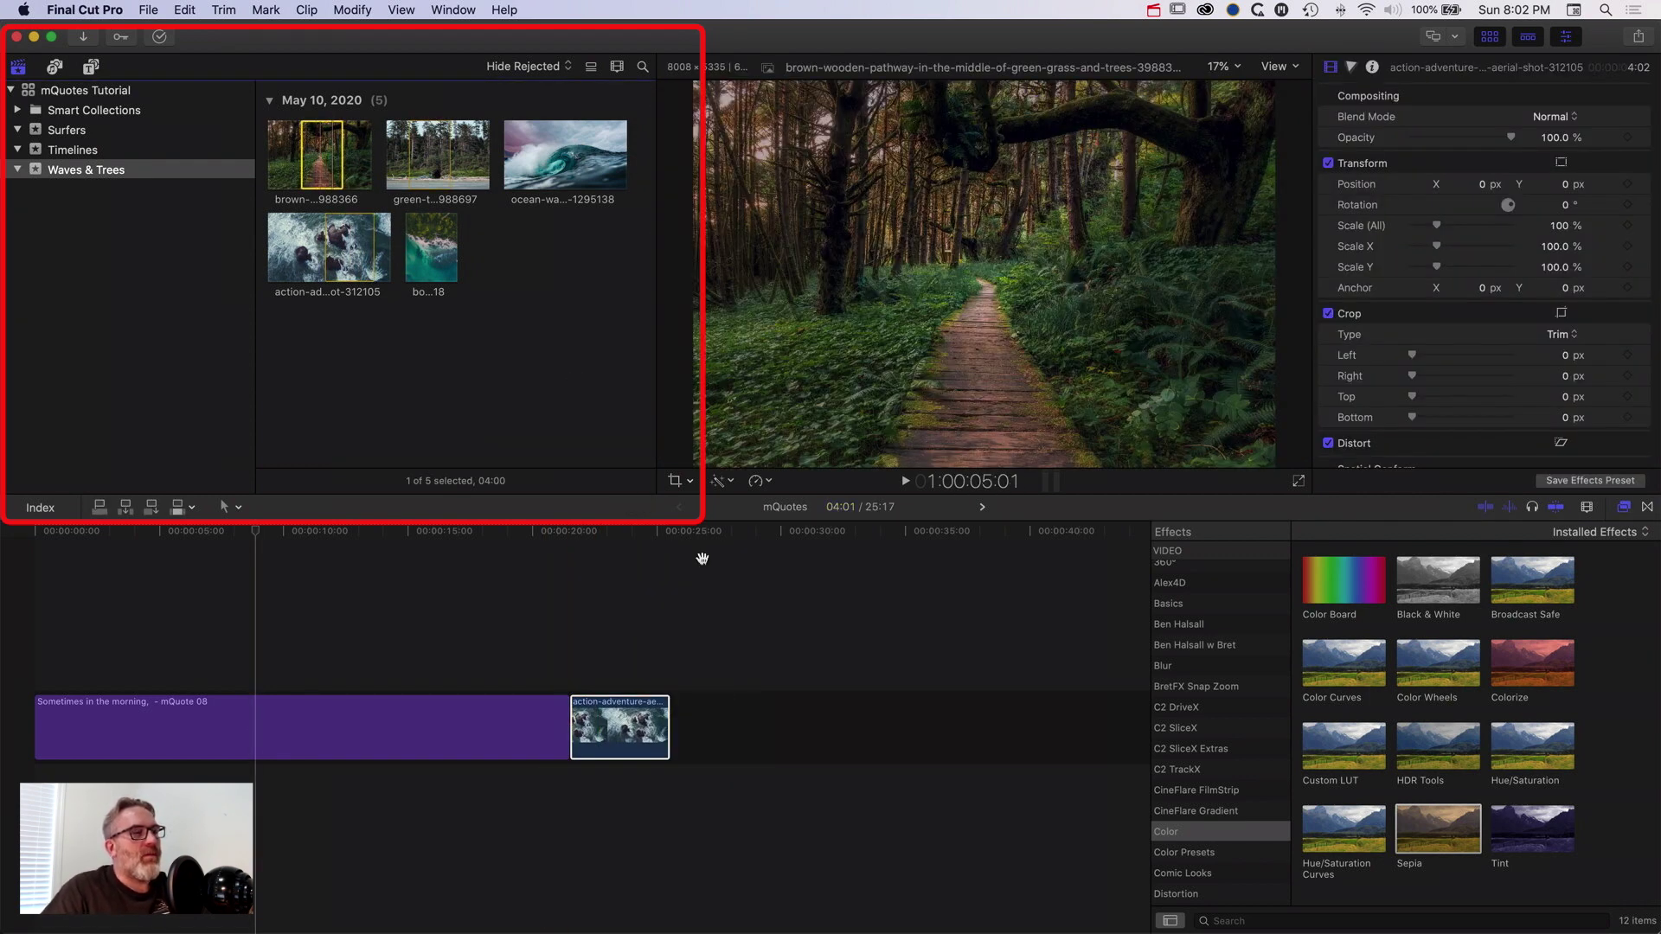
key(e)
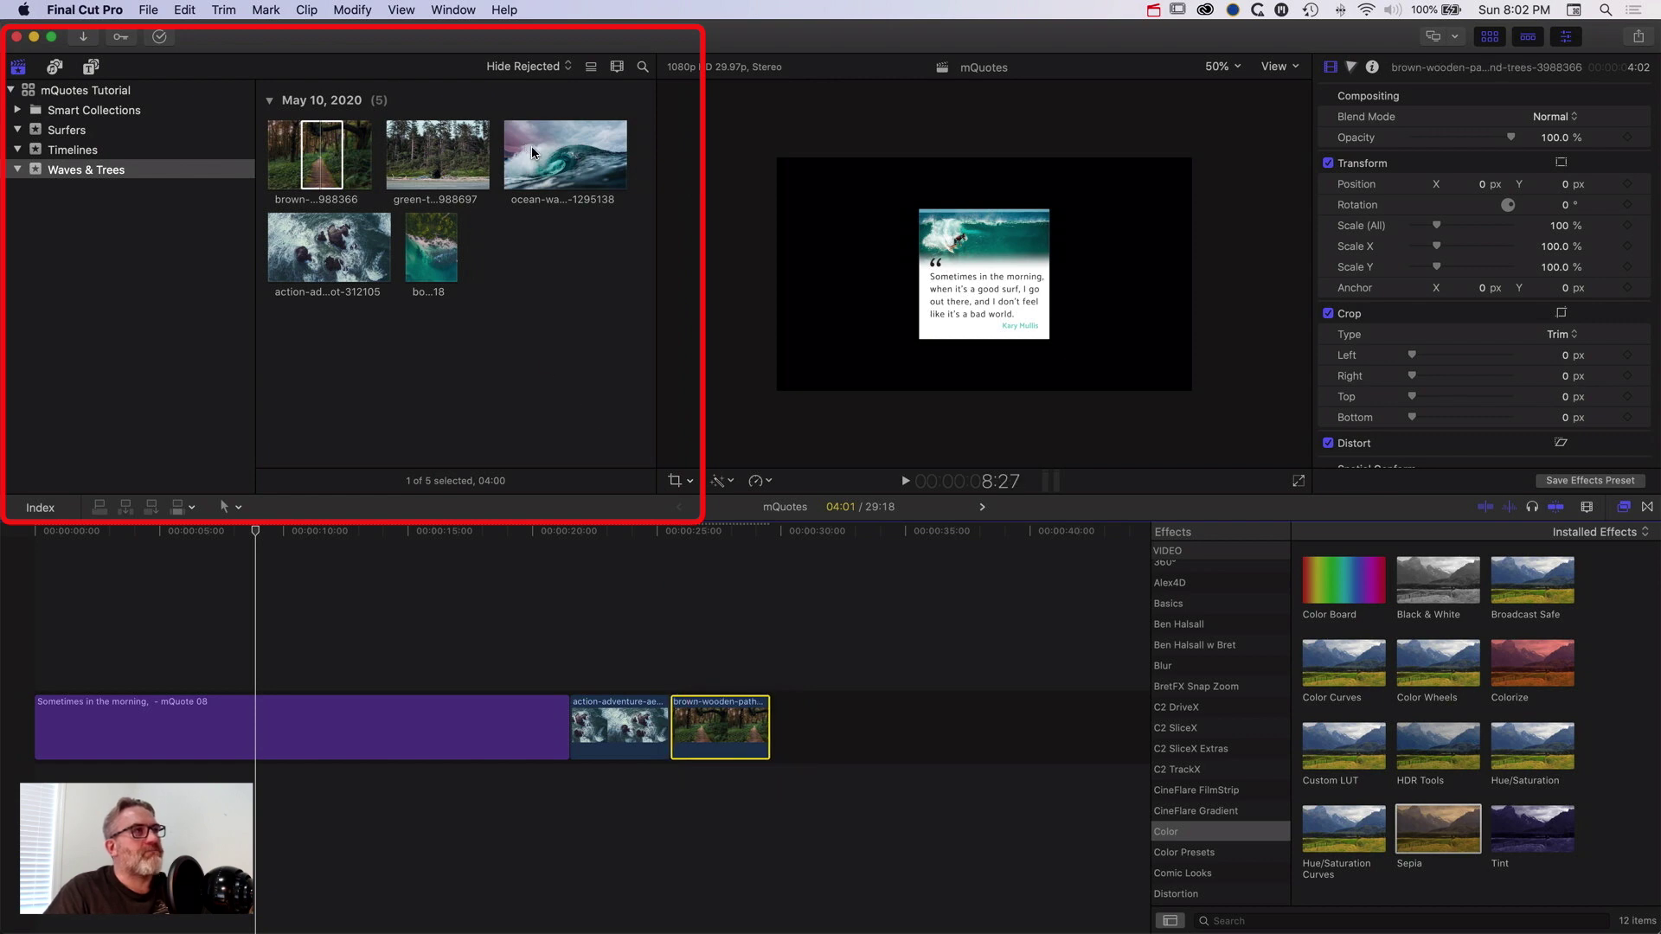
click(531, 147)
key(e)
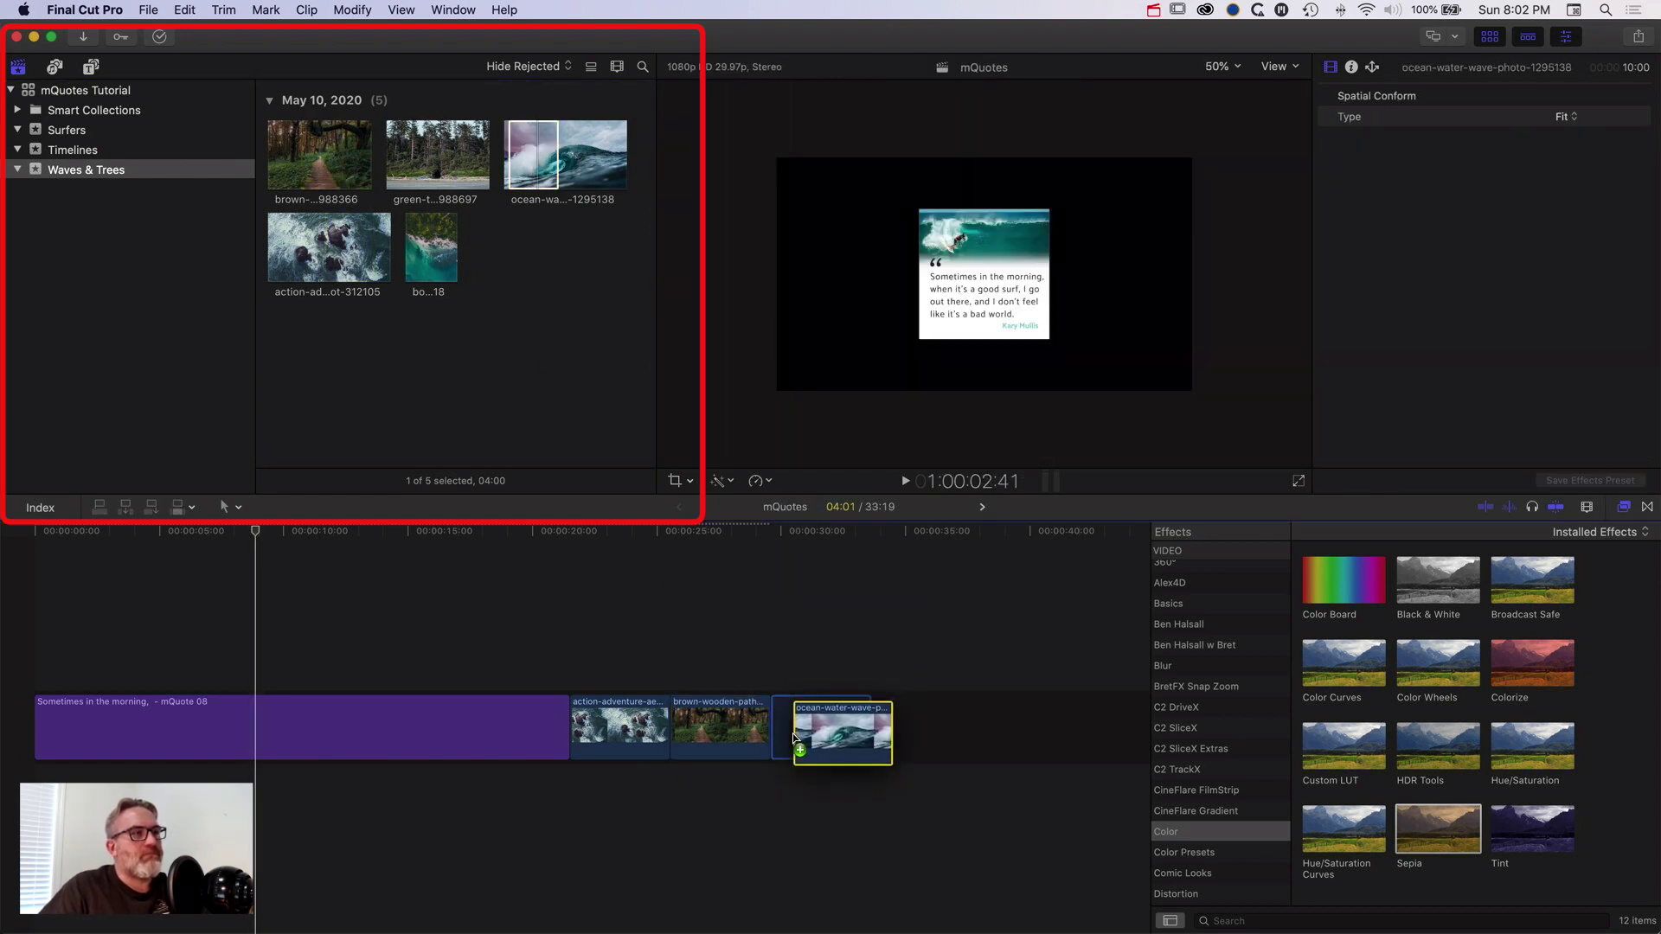
click(793, 721)
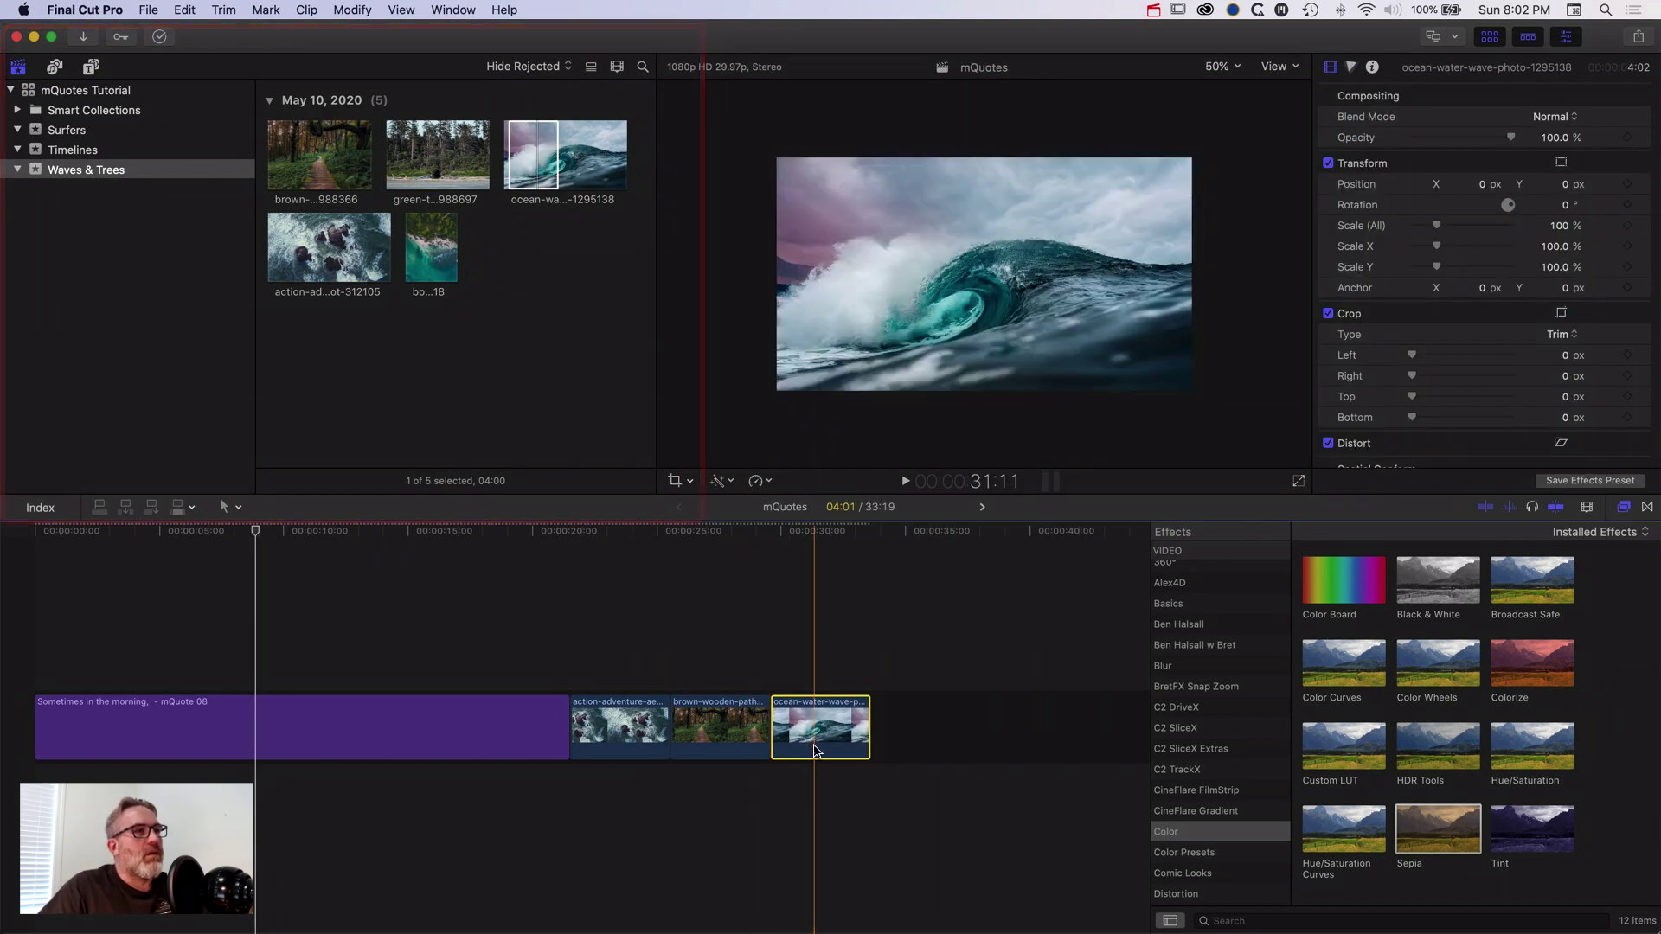
mouse_move(923, 673)
mouse_down()
mouse_move(574, 779)
mouse_move(610, 784)
mouse_up()
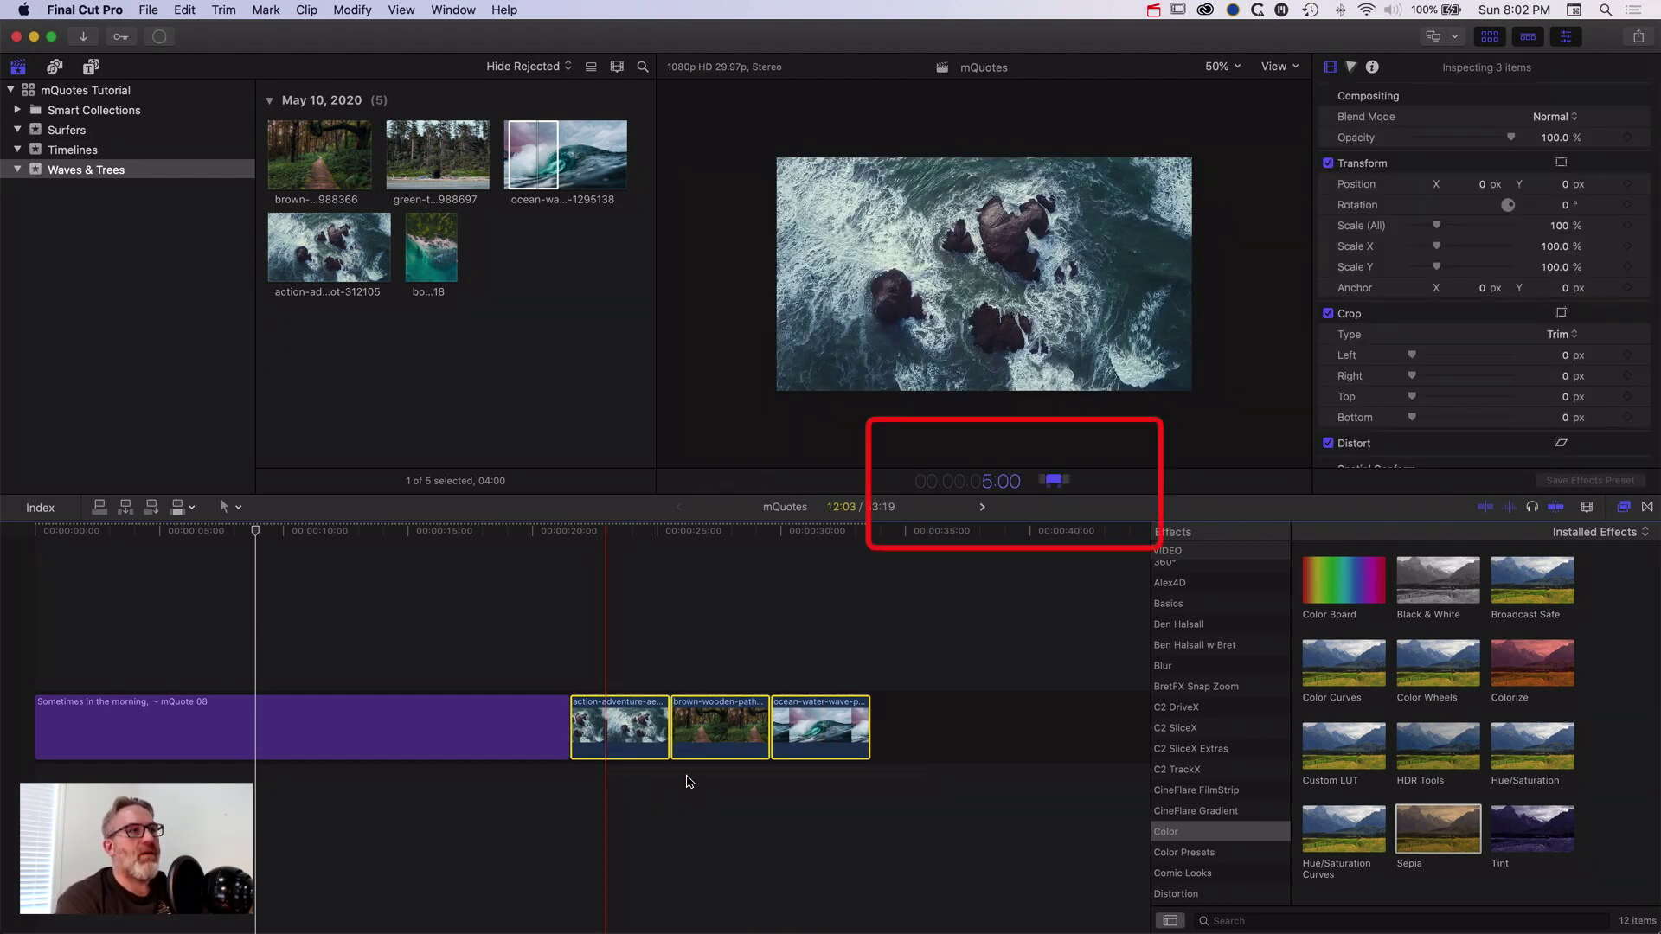
key(Return)
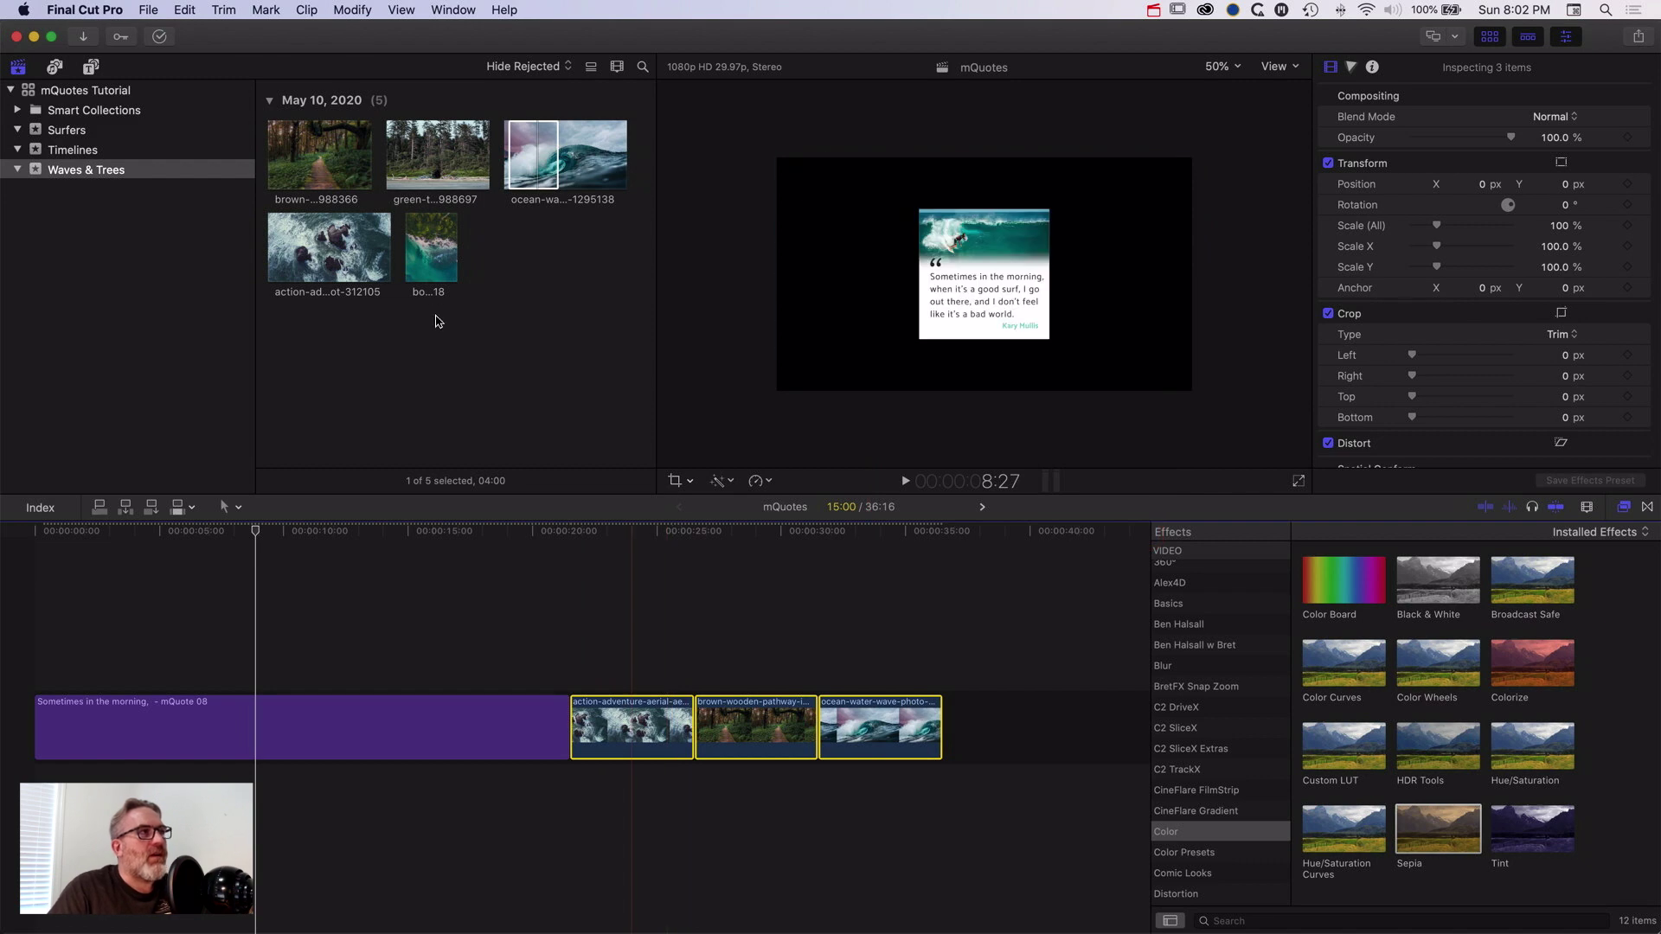
- Add the green trees photo at the end and move the mQuote 08 title above the photos as a connected clip
mouse_move(1003, 728)
mouse_down()
mouse_move(1017, 732)
mouse_move(995, 732)
mouse_up()
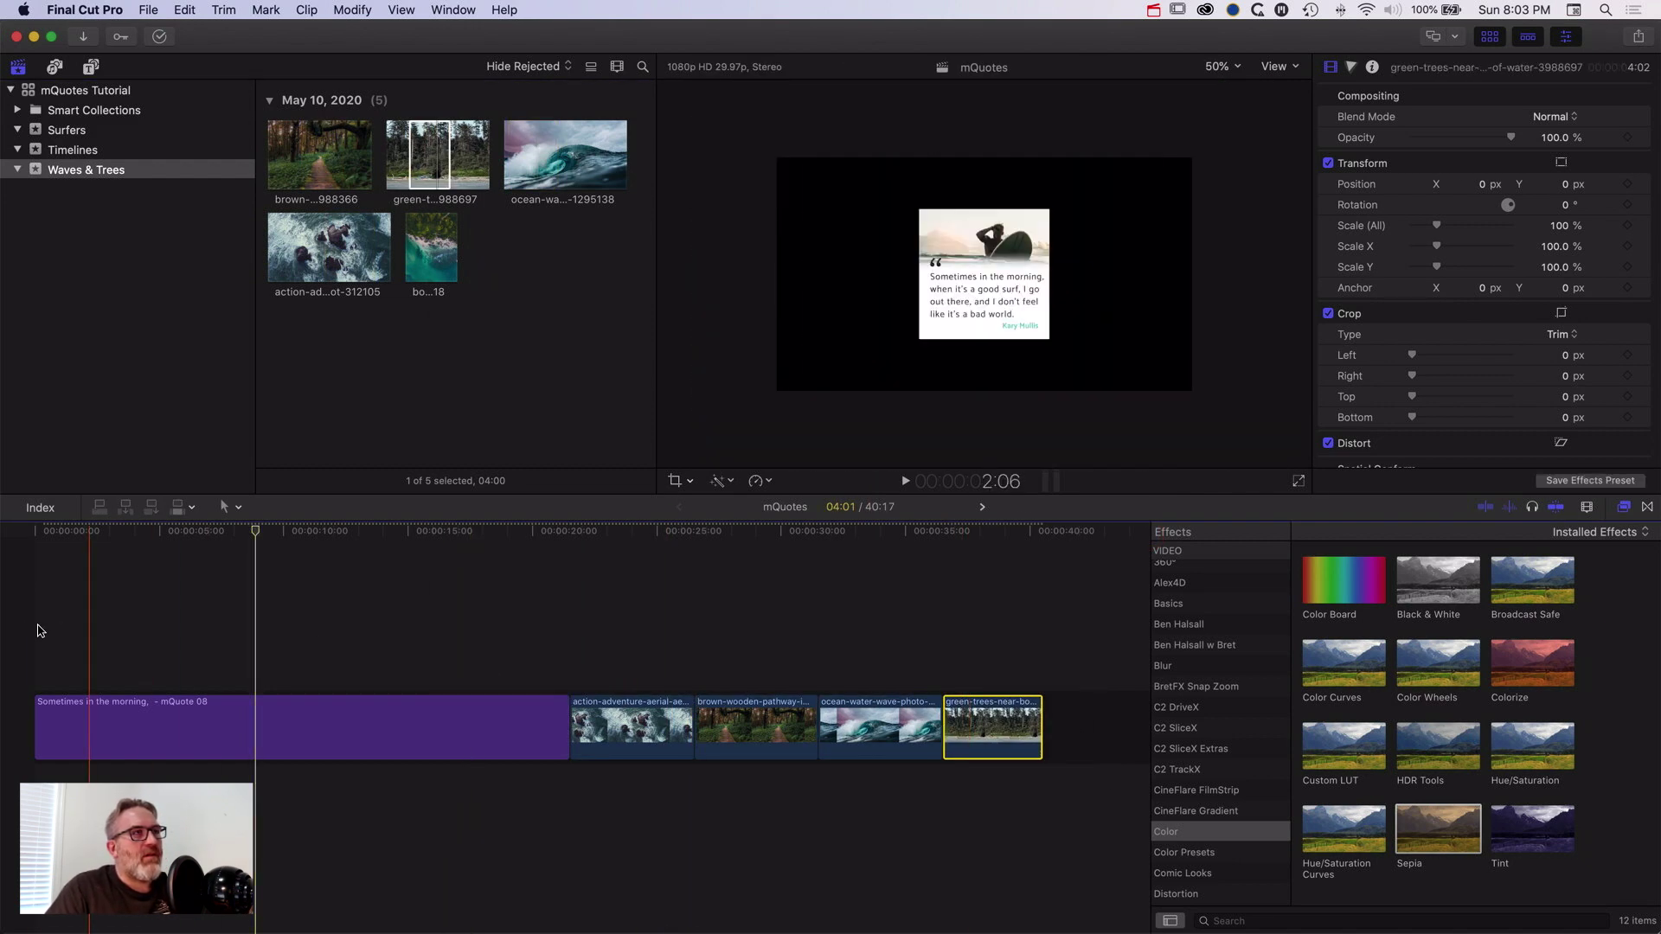
drag(178, 737, 178, 679)
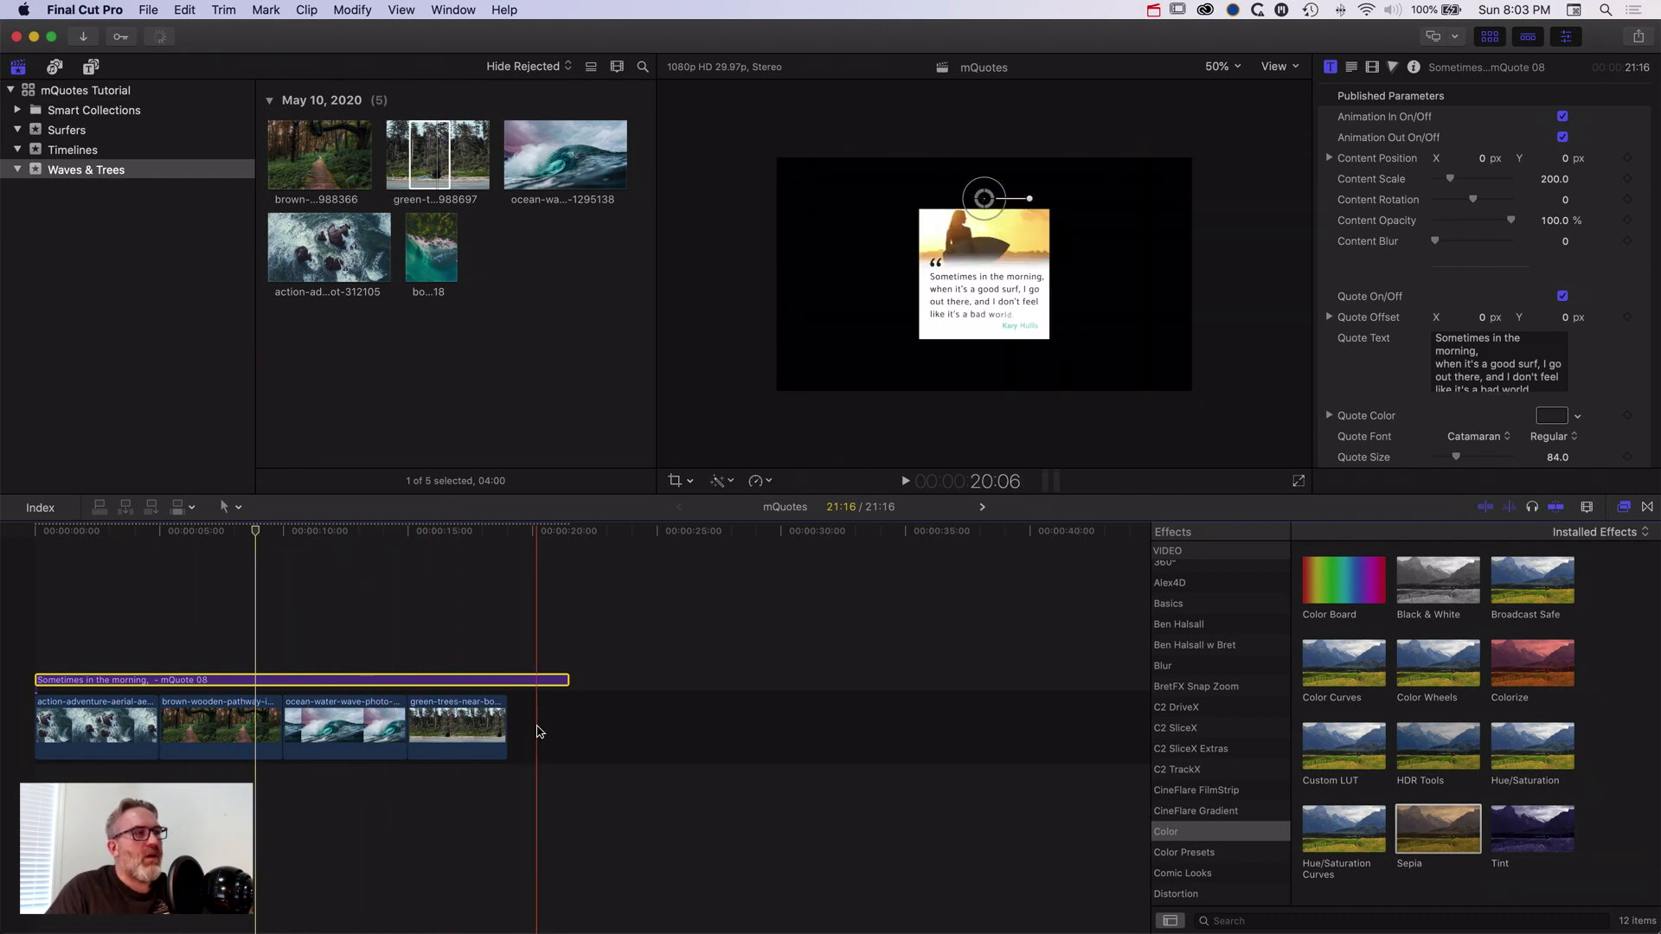
- Set the duration of the connected mQuote 08 title to 20:00
drag(537, 732, 134, 748)
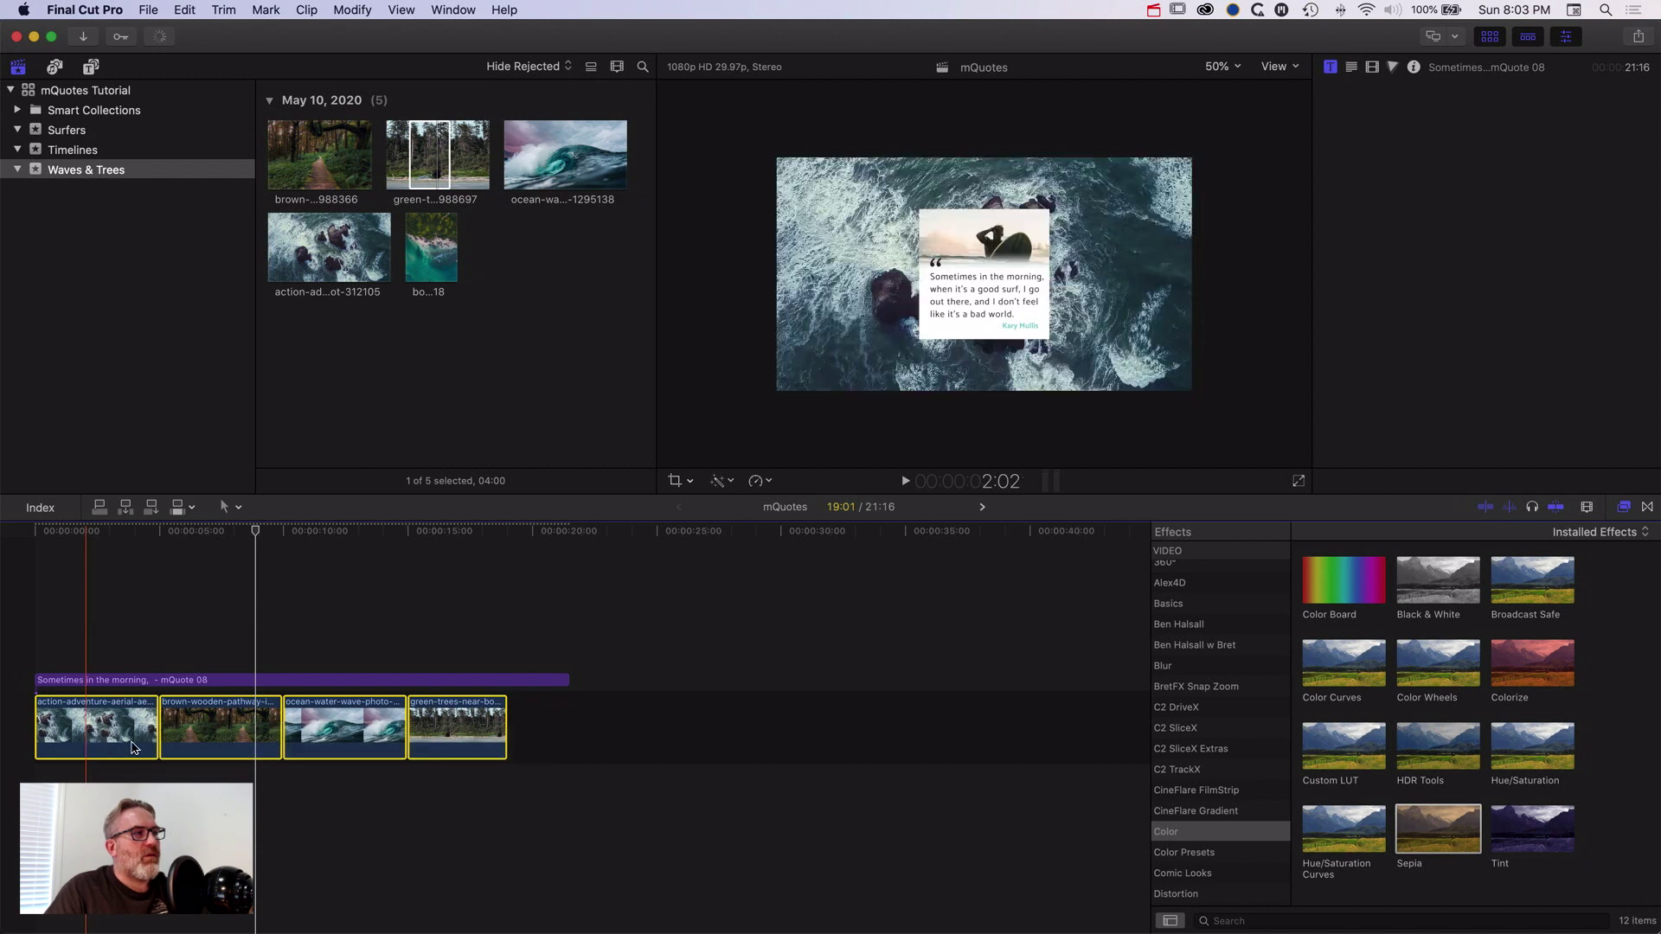
click(229, 684)
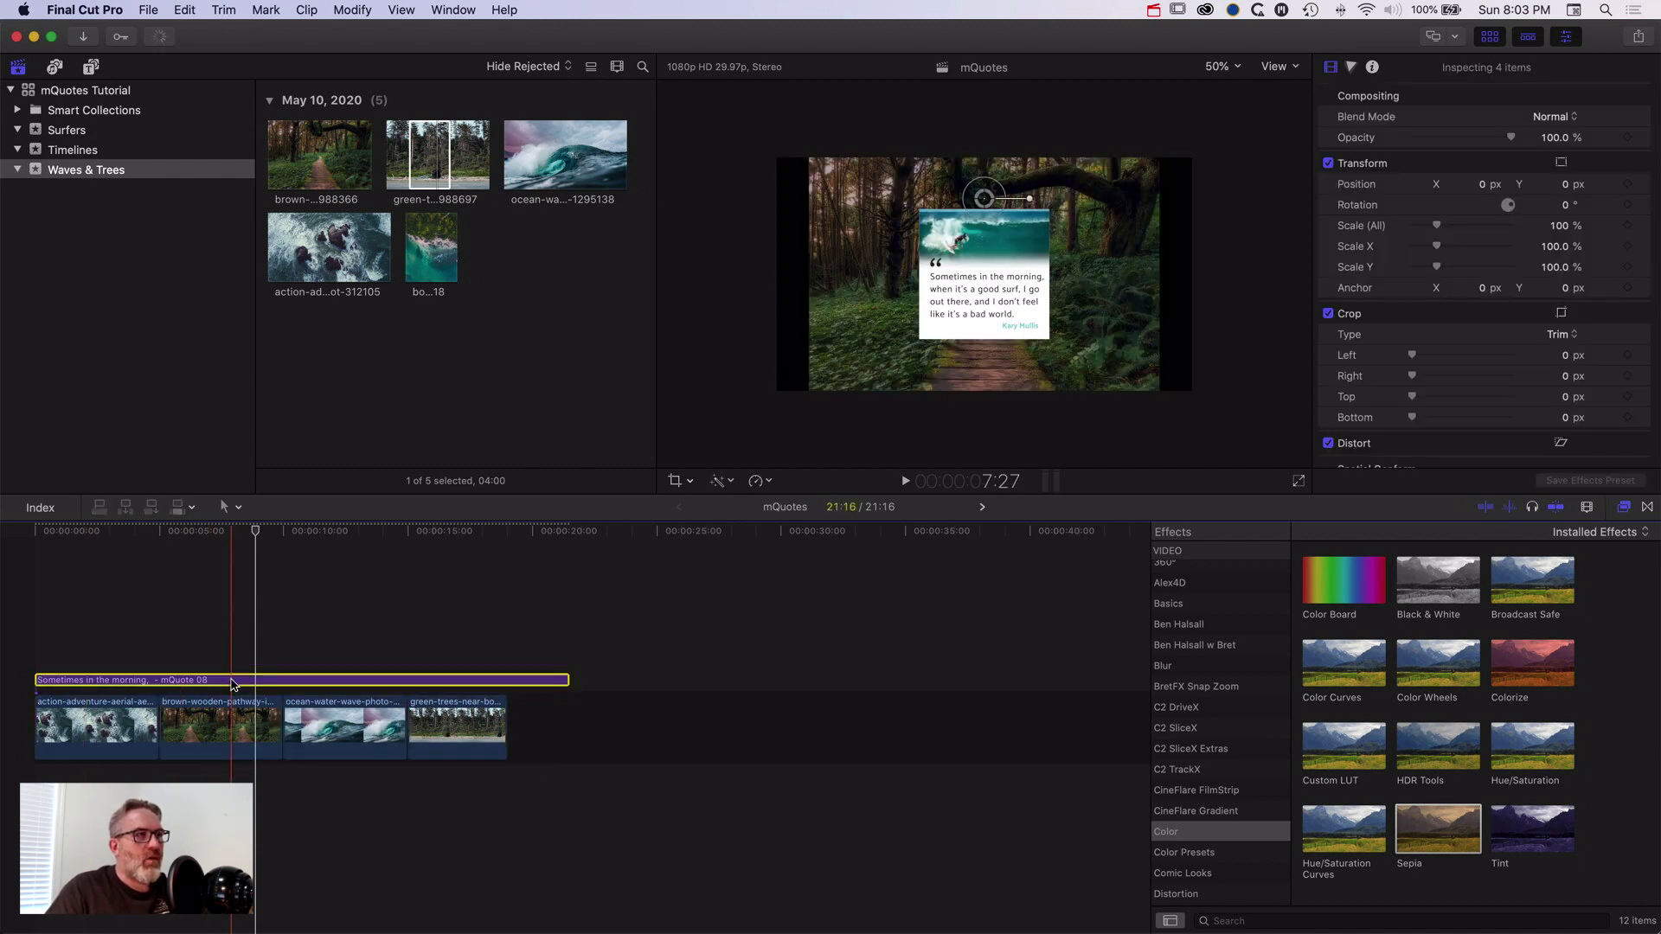
drag(543, 737, 39, 752)
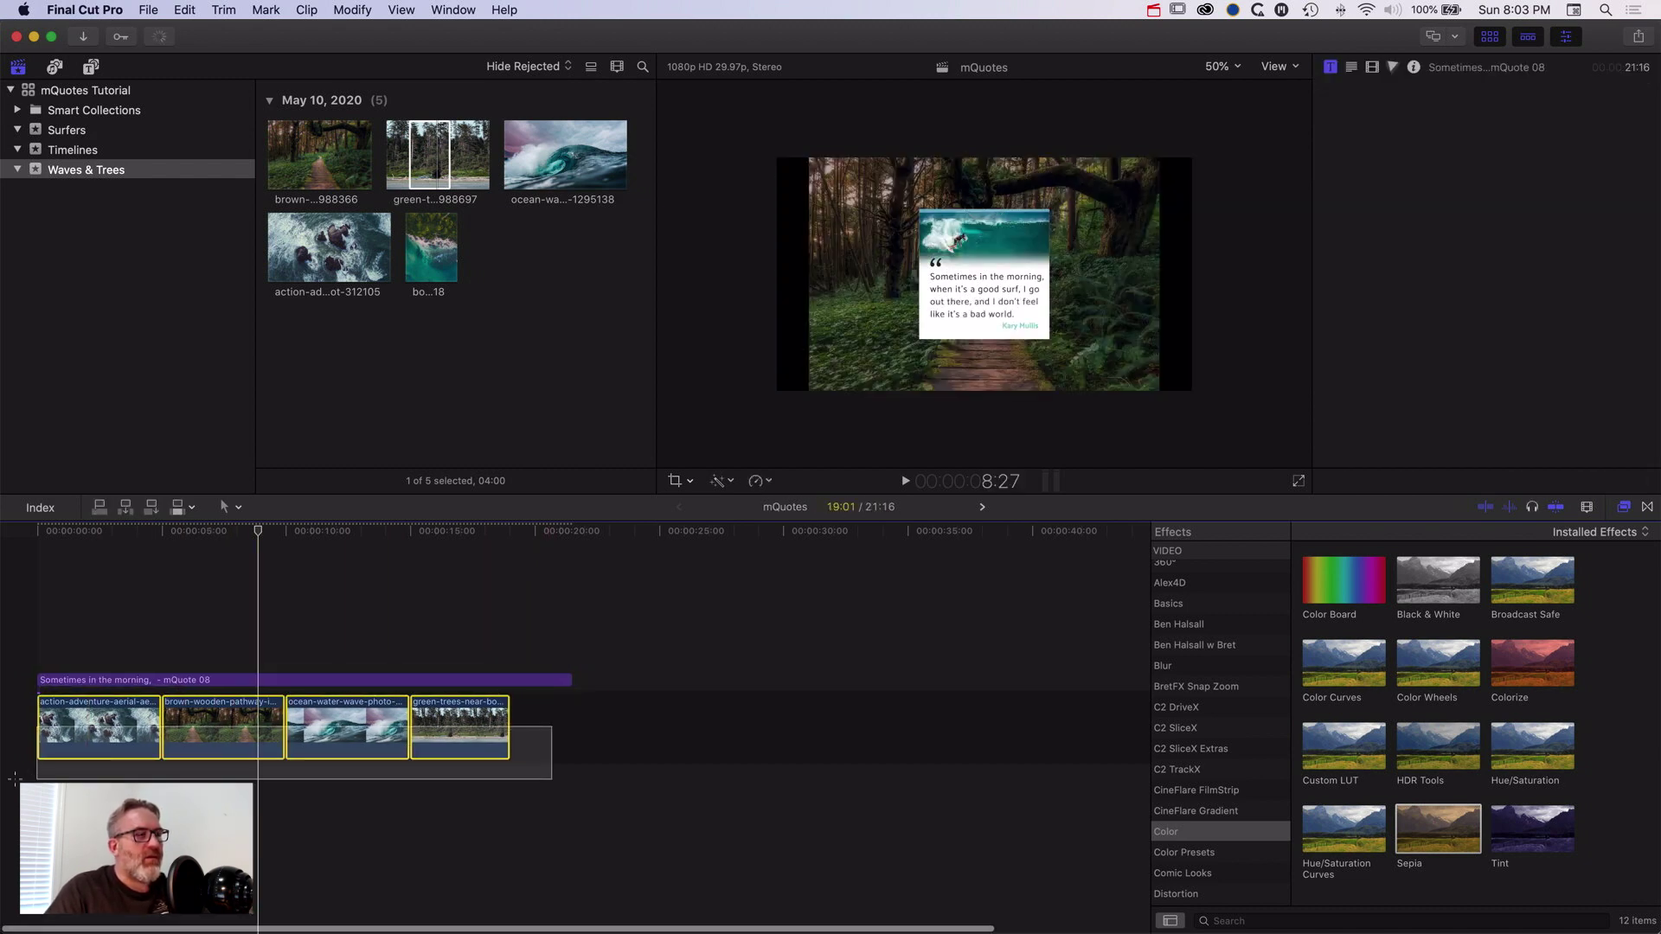
click(375, 682)
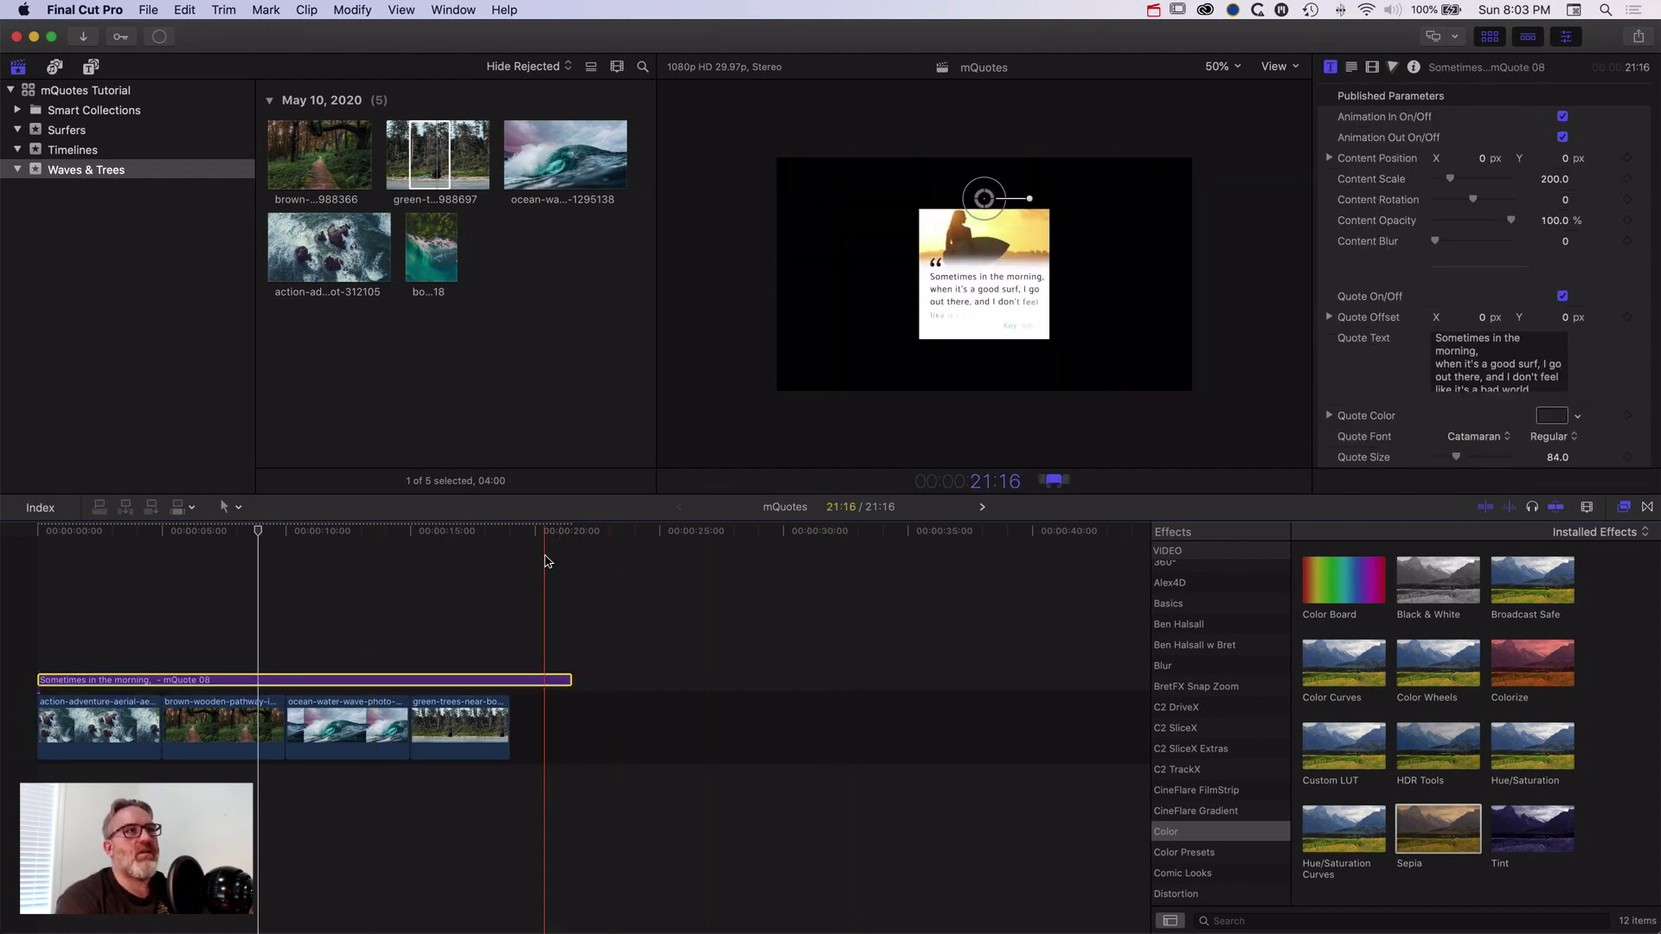
key(super+z)
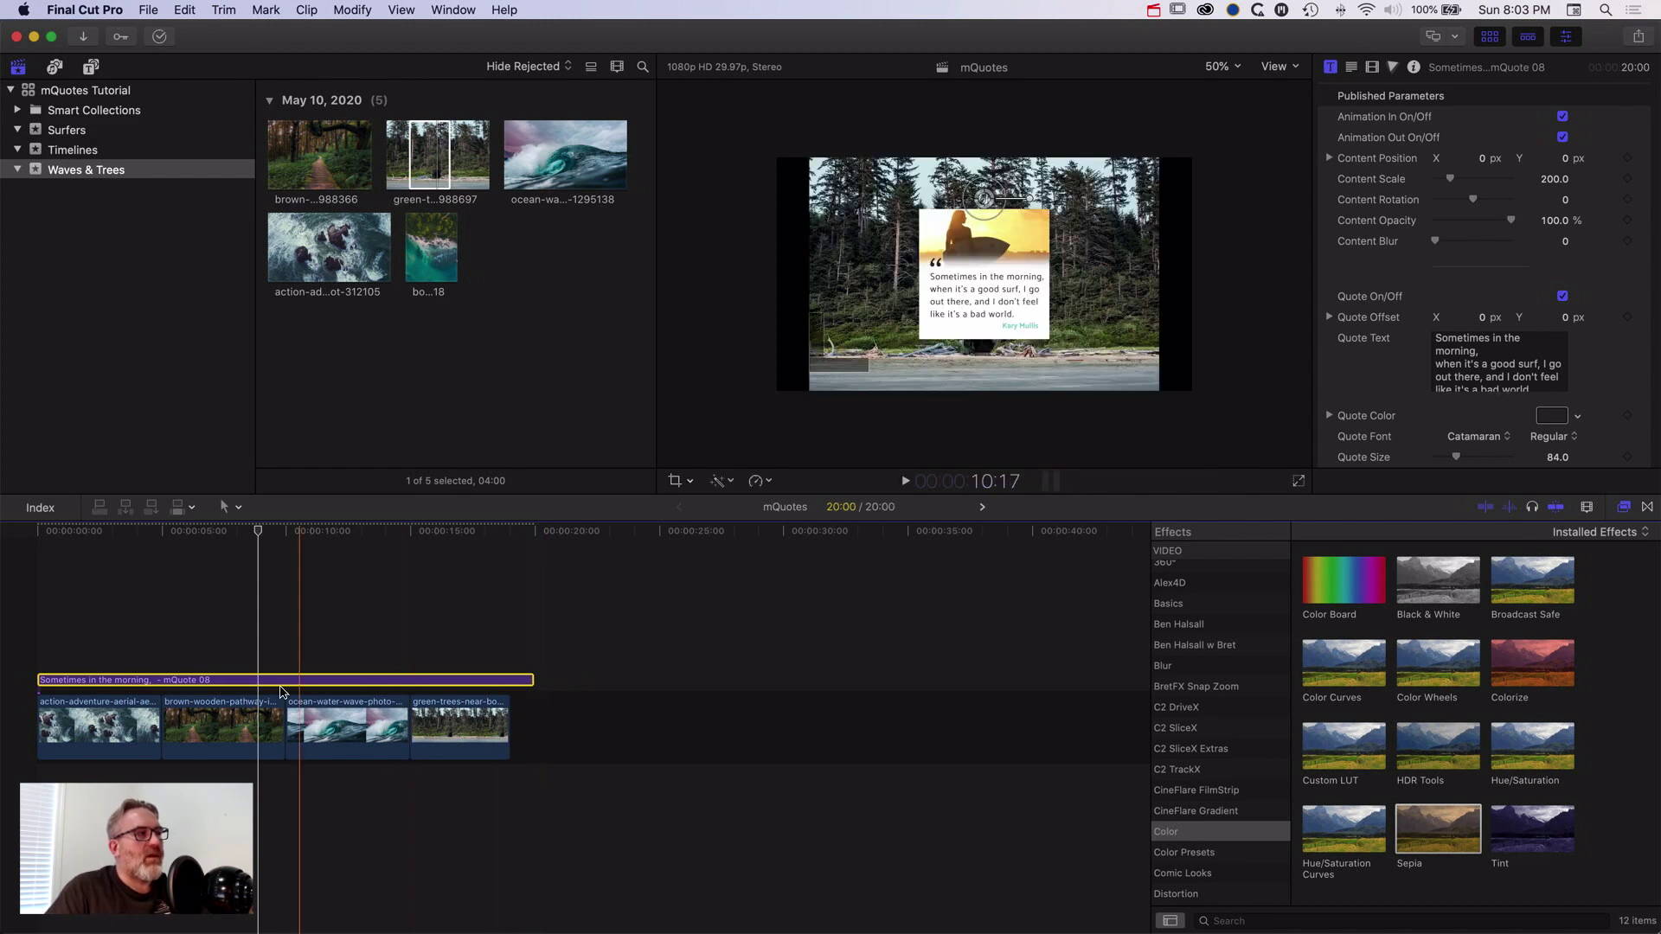
- Set the duration of all four background photos under the title to 5:00 each
drag(545, 731, 6, 796)
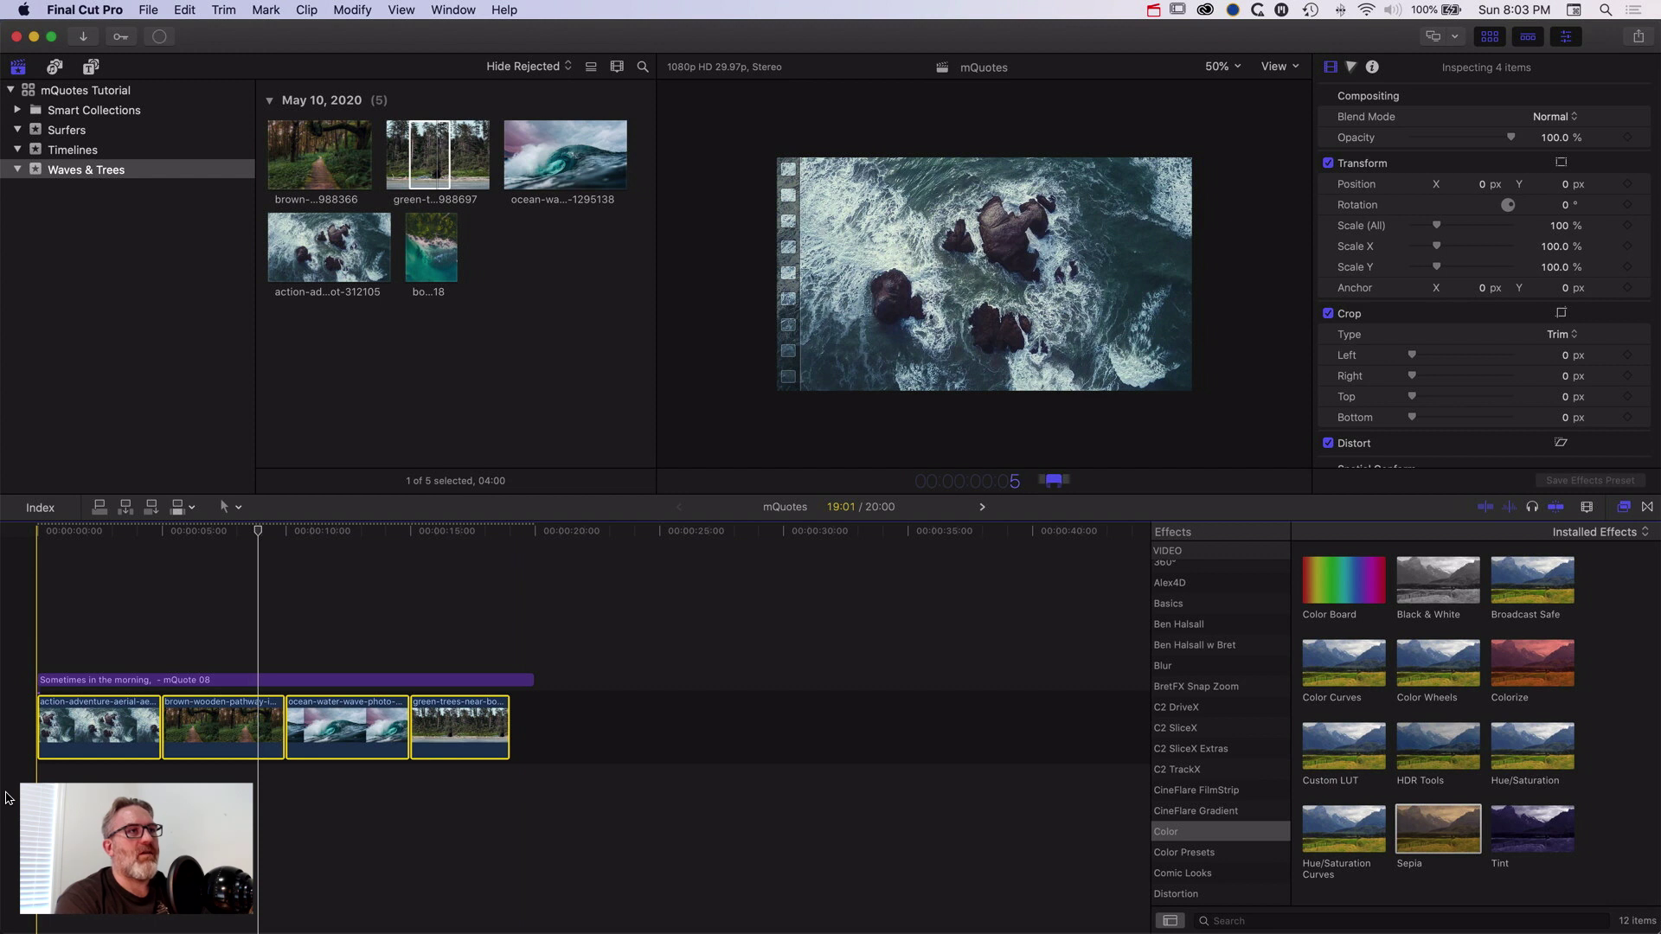
text(.)
key(Return)
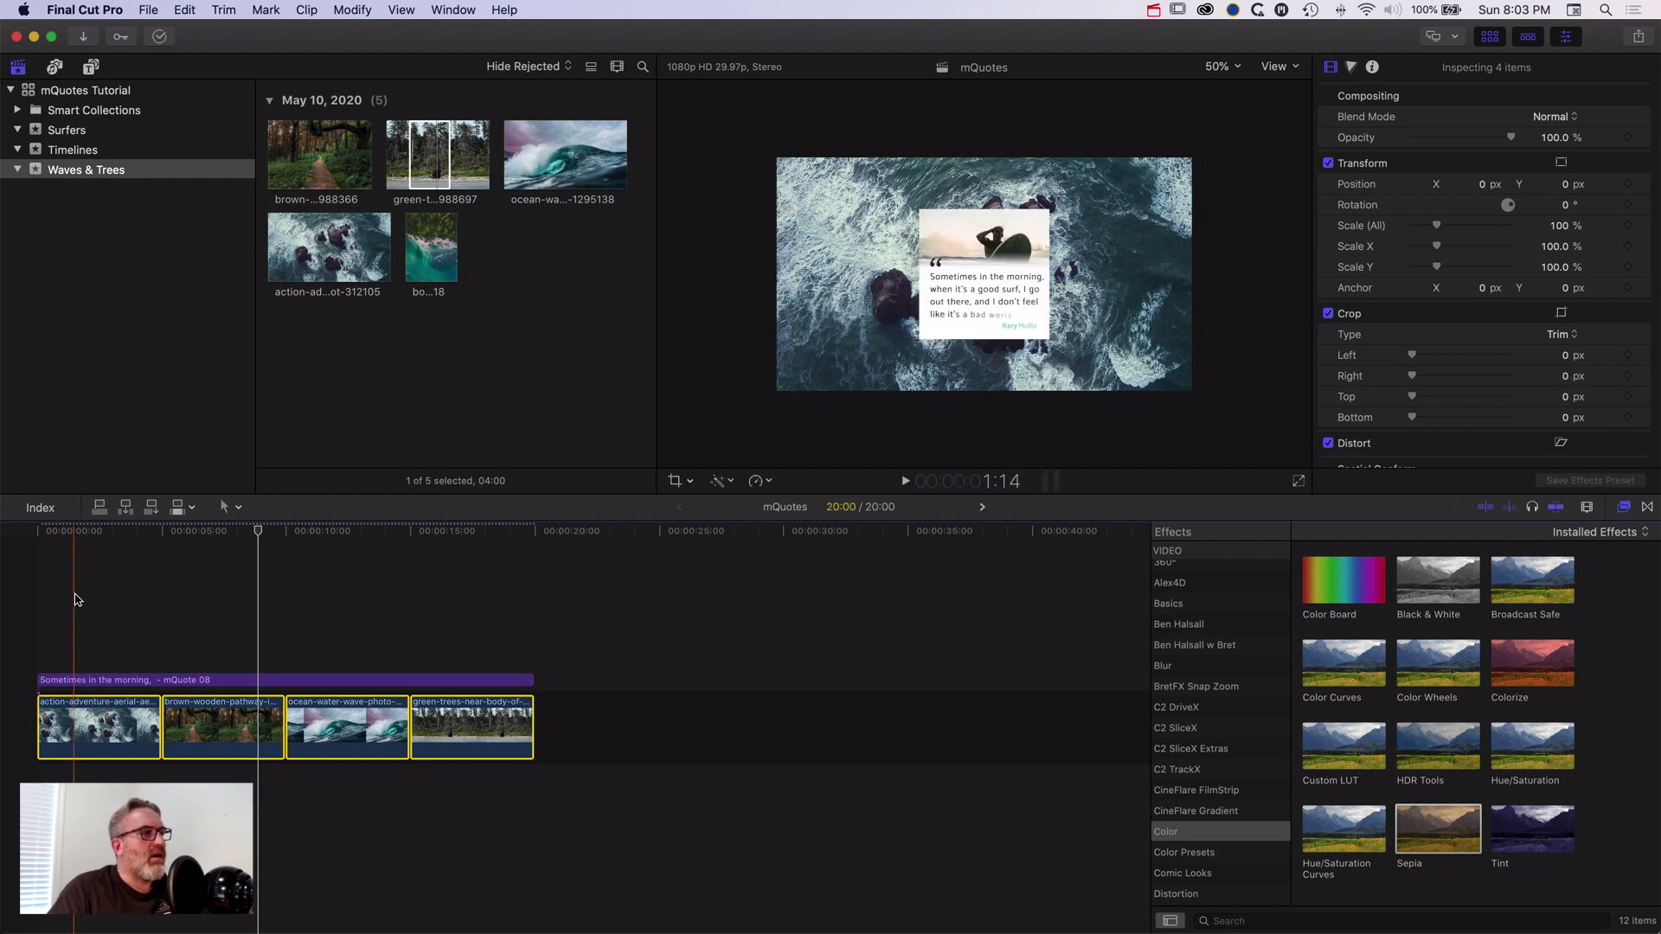
- Add cross dissolves between all four background photos by applying them to the wooden pathway and ocean wave clips
click(198, 771)
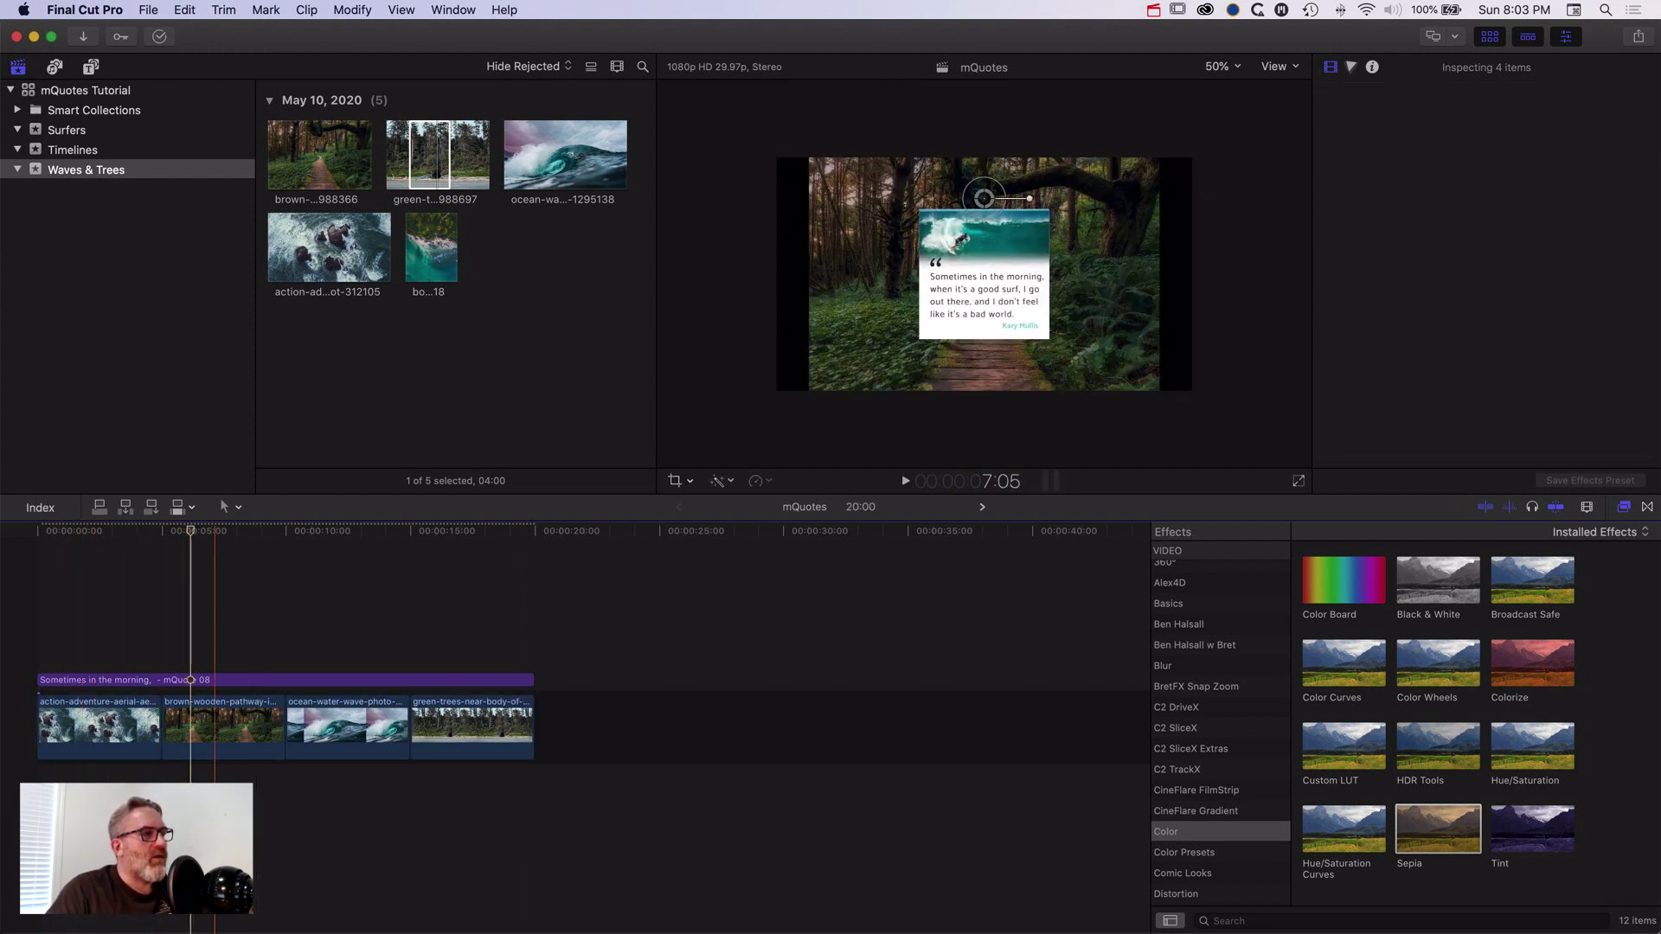
drag(221, 792, 329, 744)
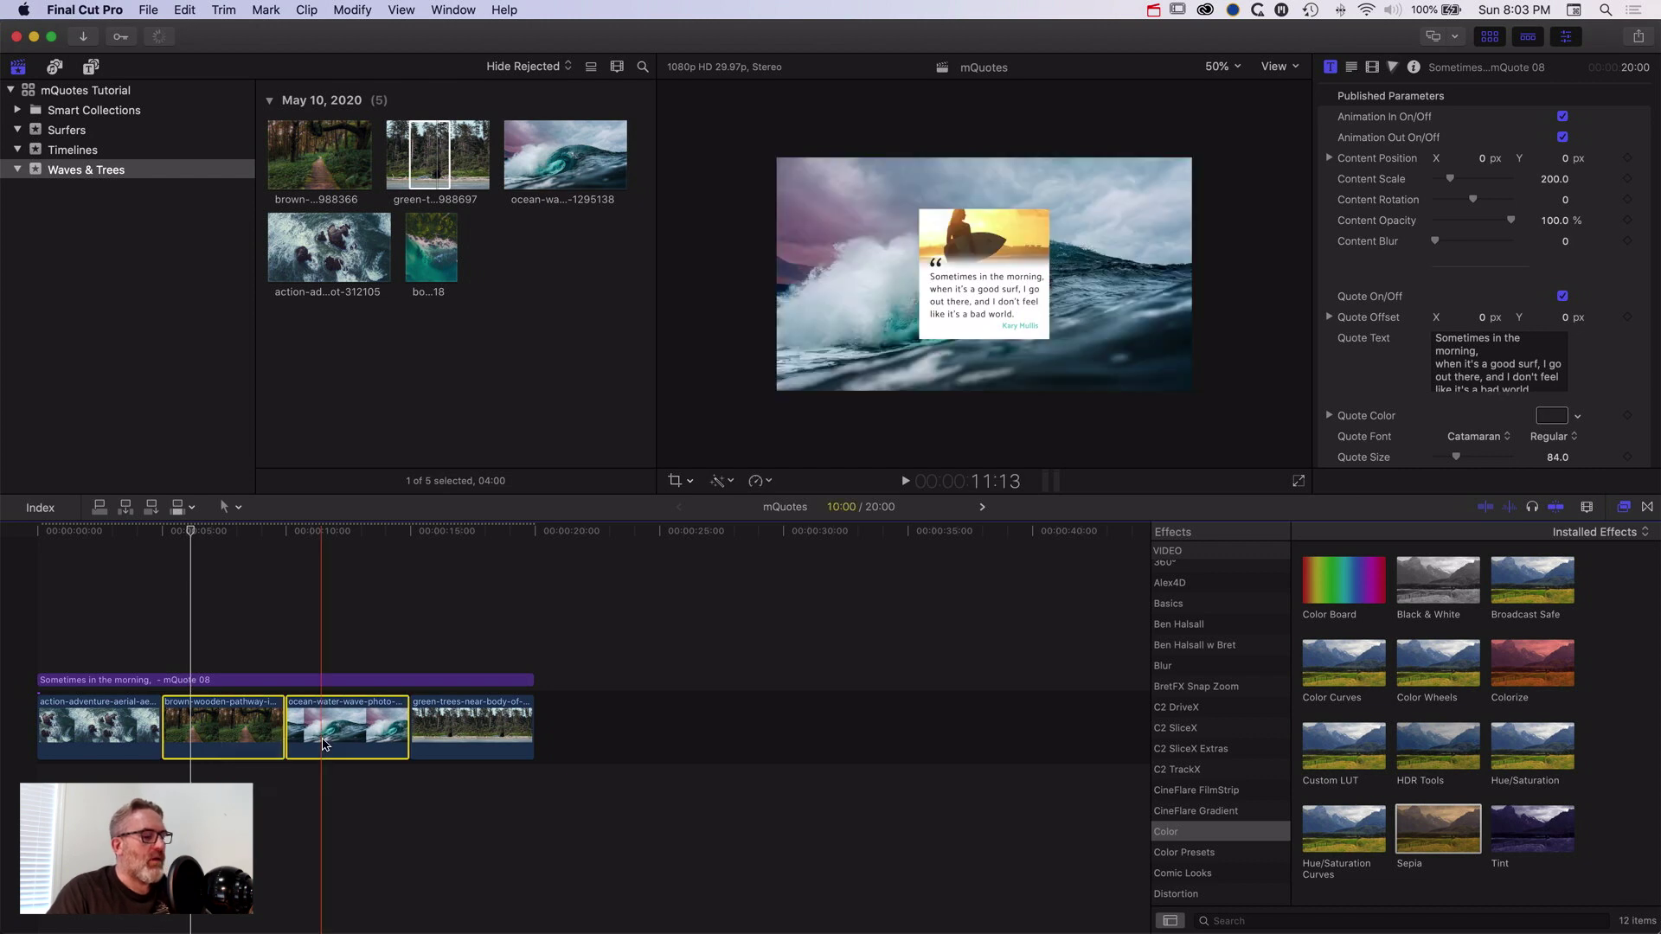
key(super+t)
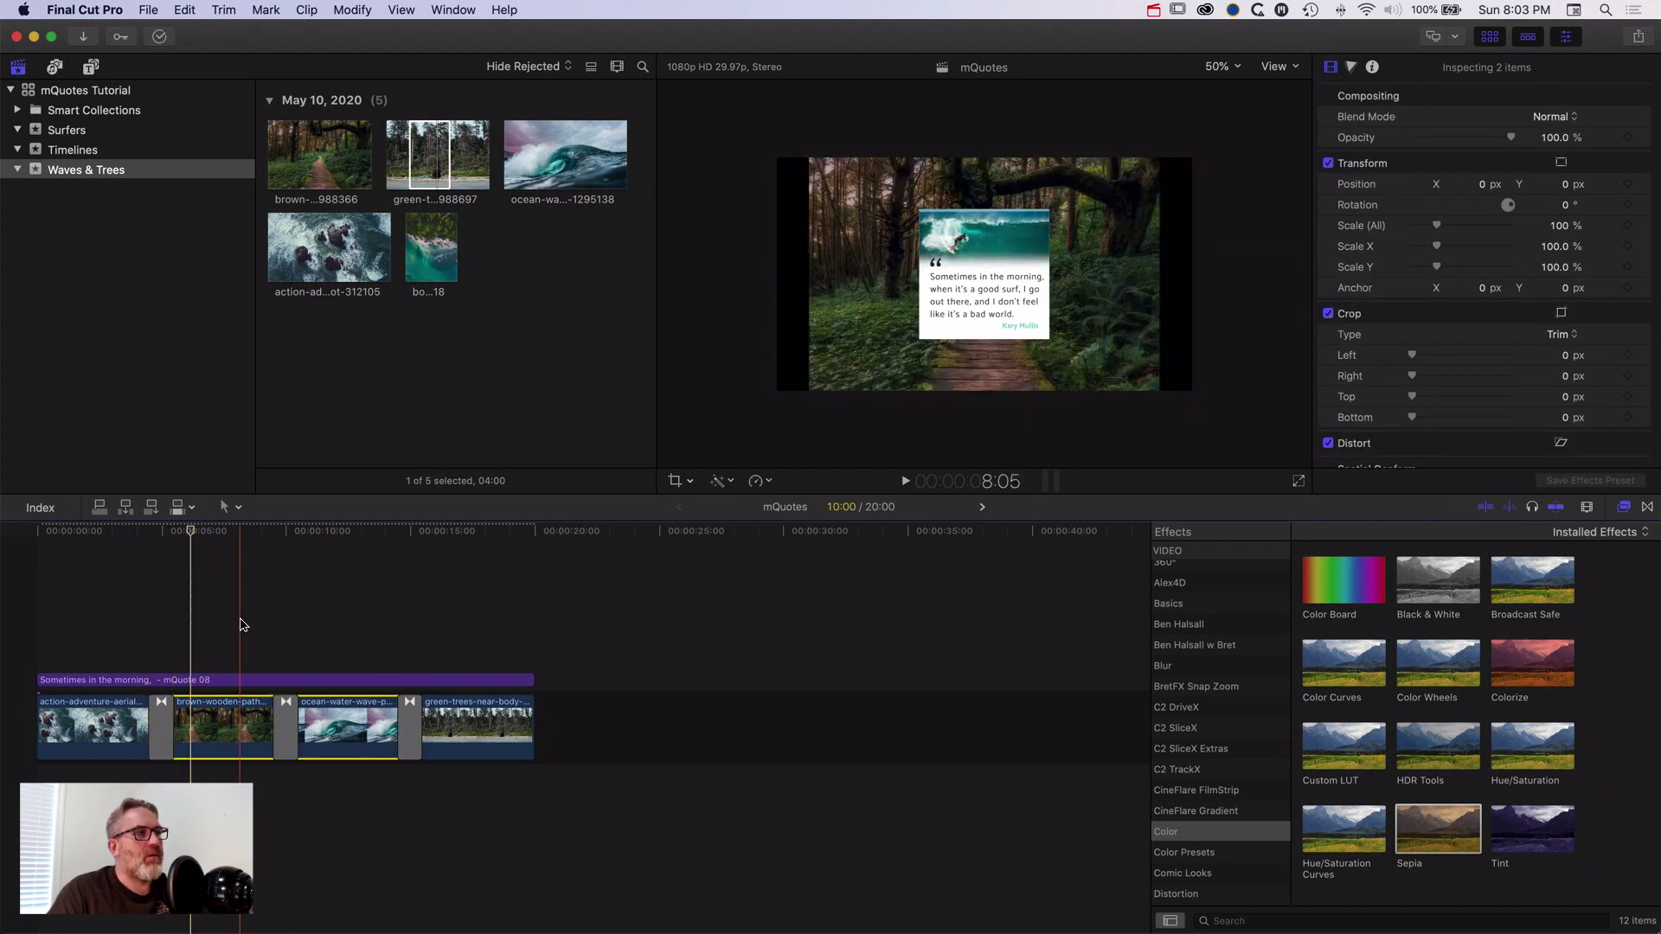
- Apply the Ken Burns crop to the aerial rocks photo and the wooden pathway photo
key(c)
click(104, 551)
click(677, 482)
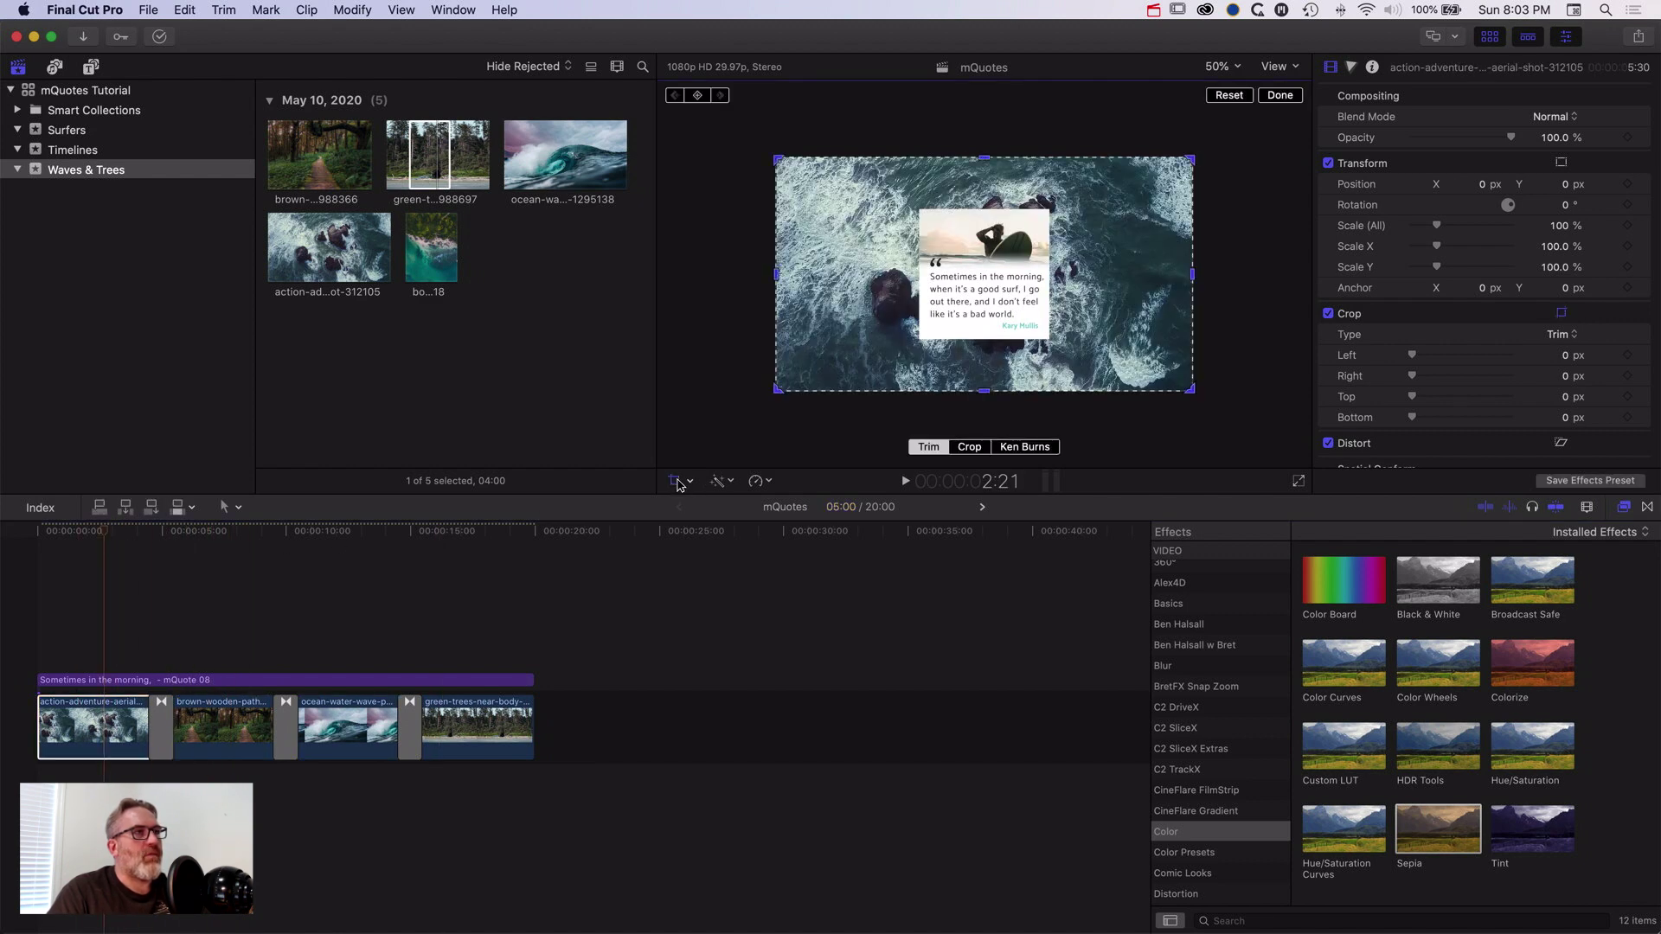
click(1026, 447)
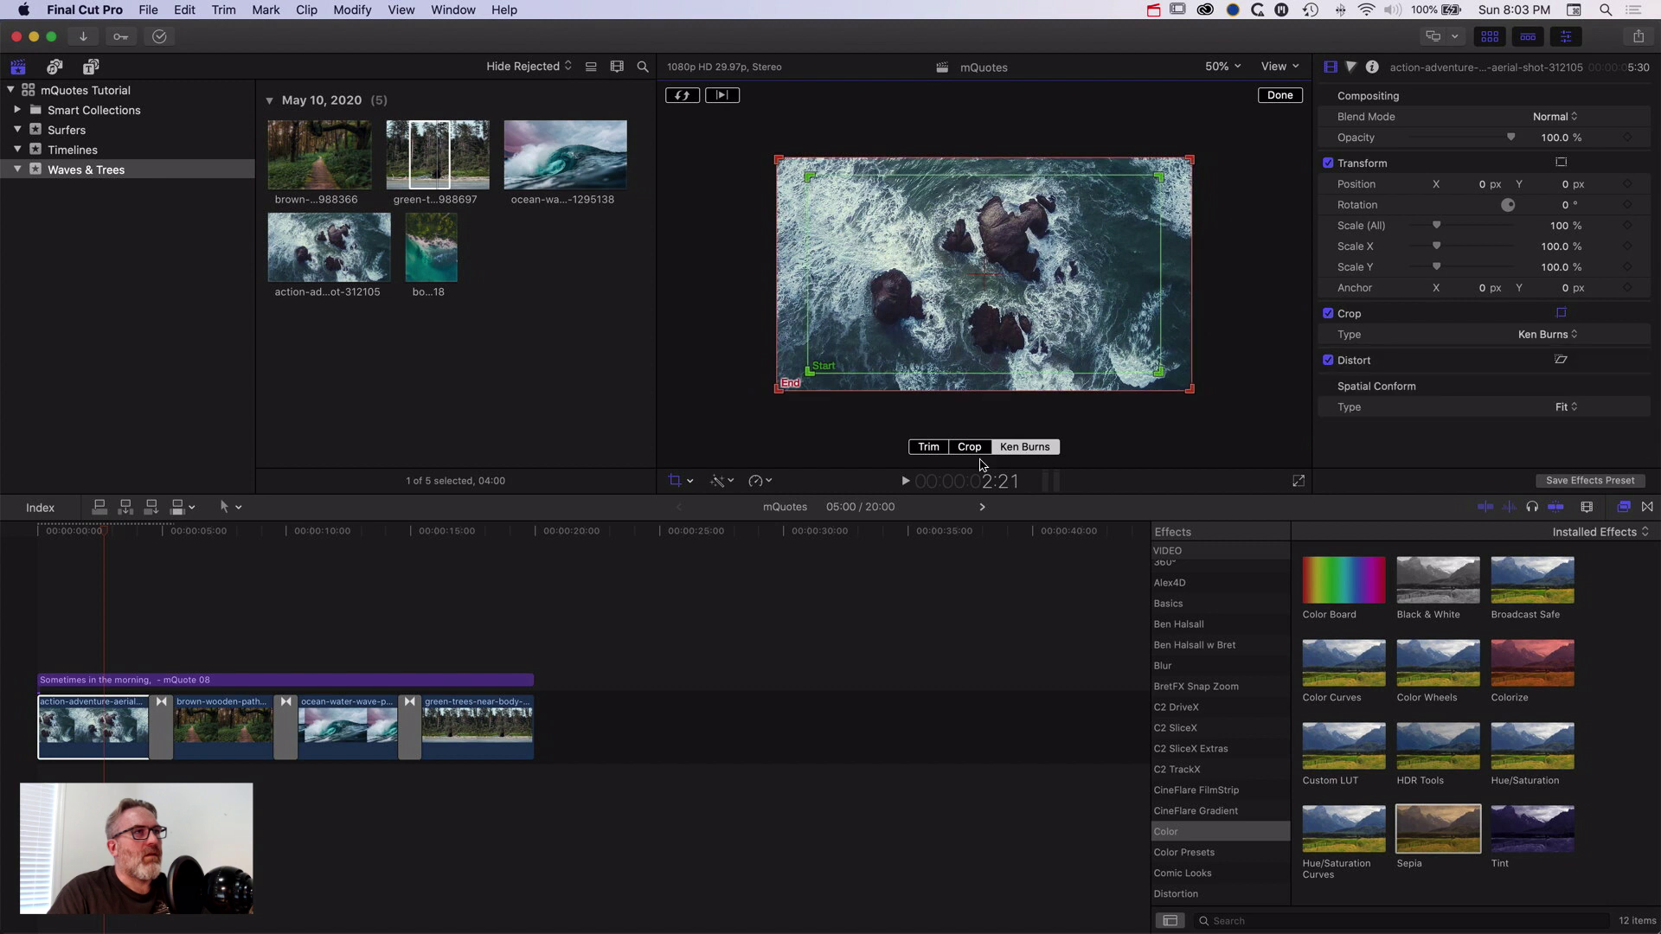
click(241, 532)
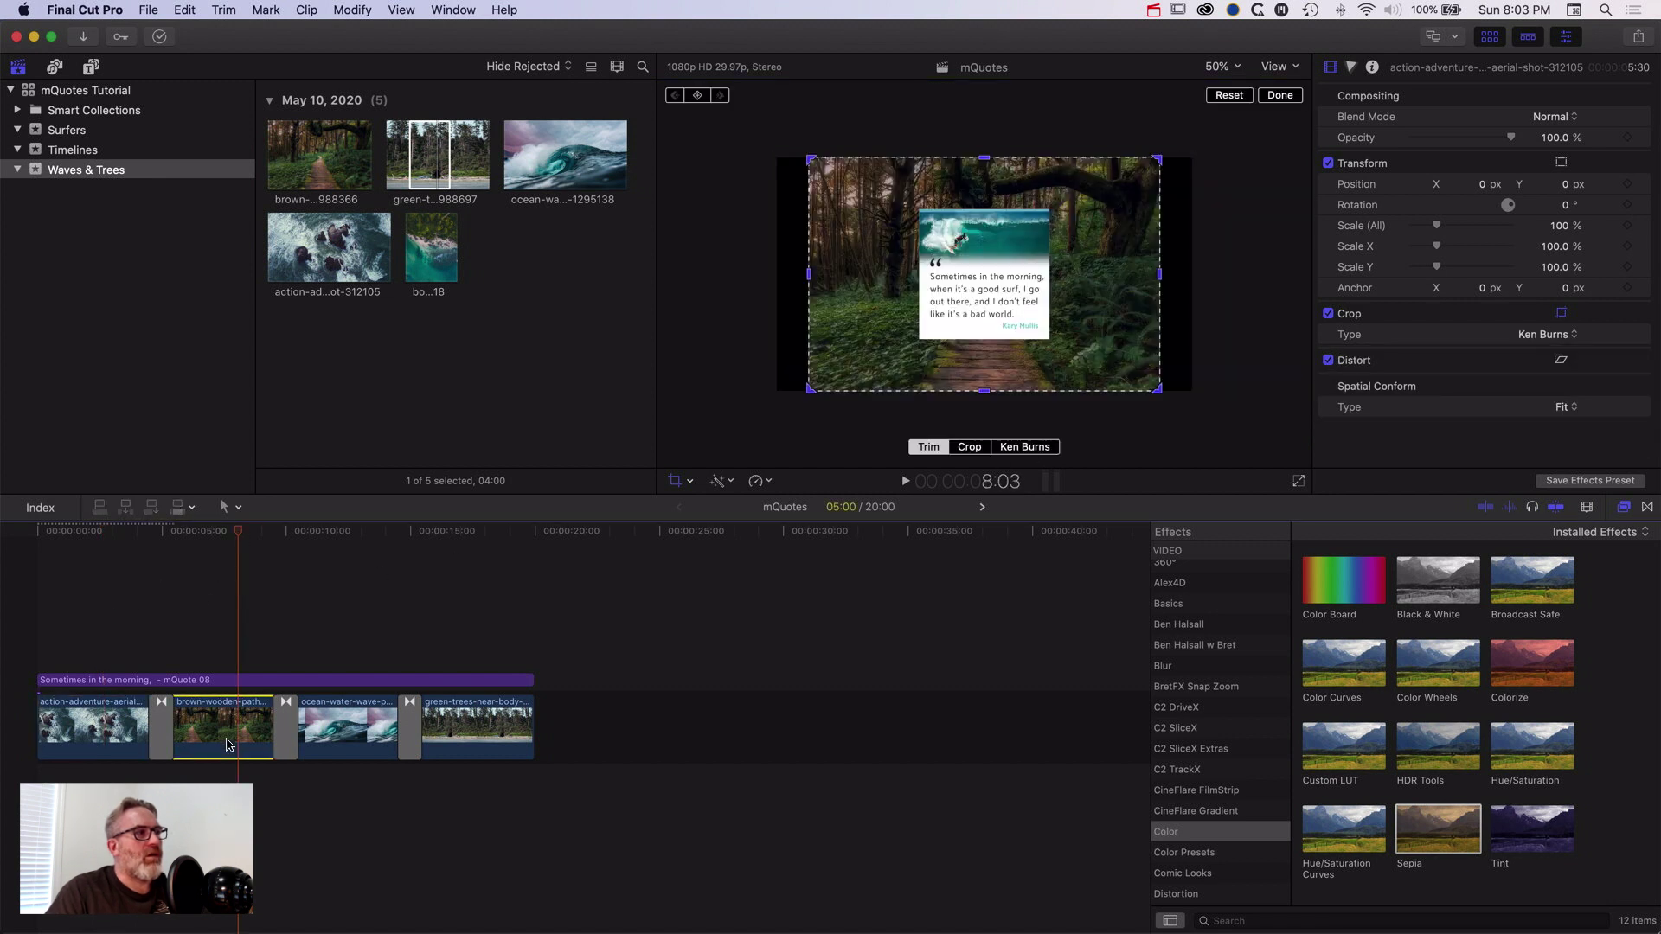
click(1040, 448)
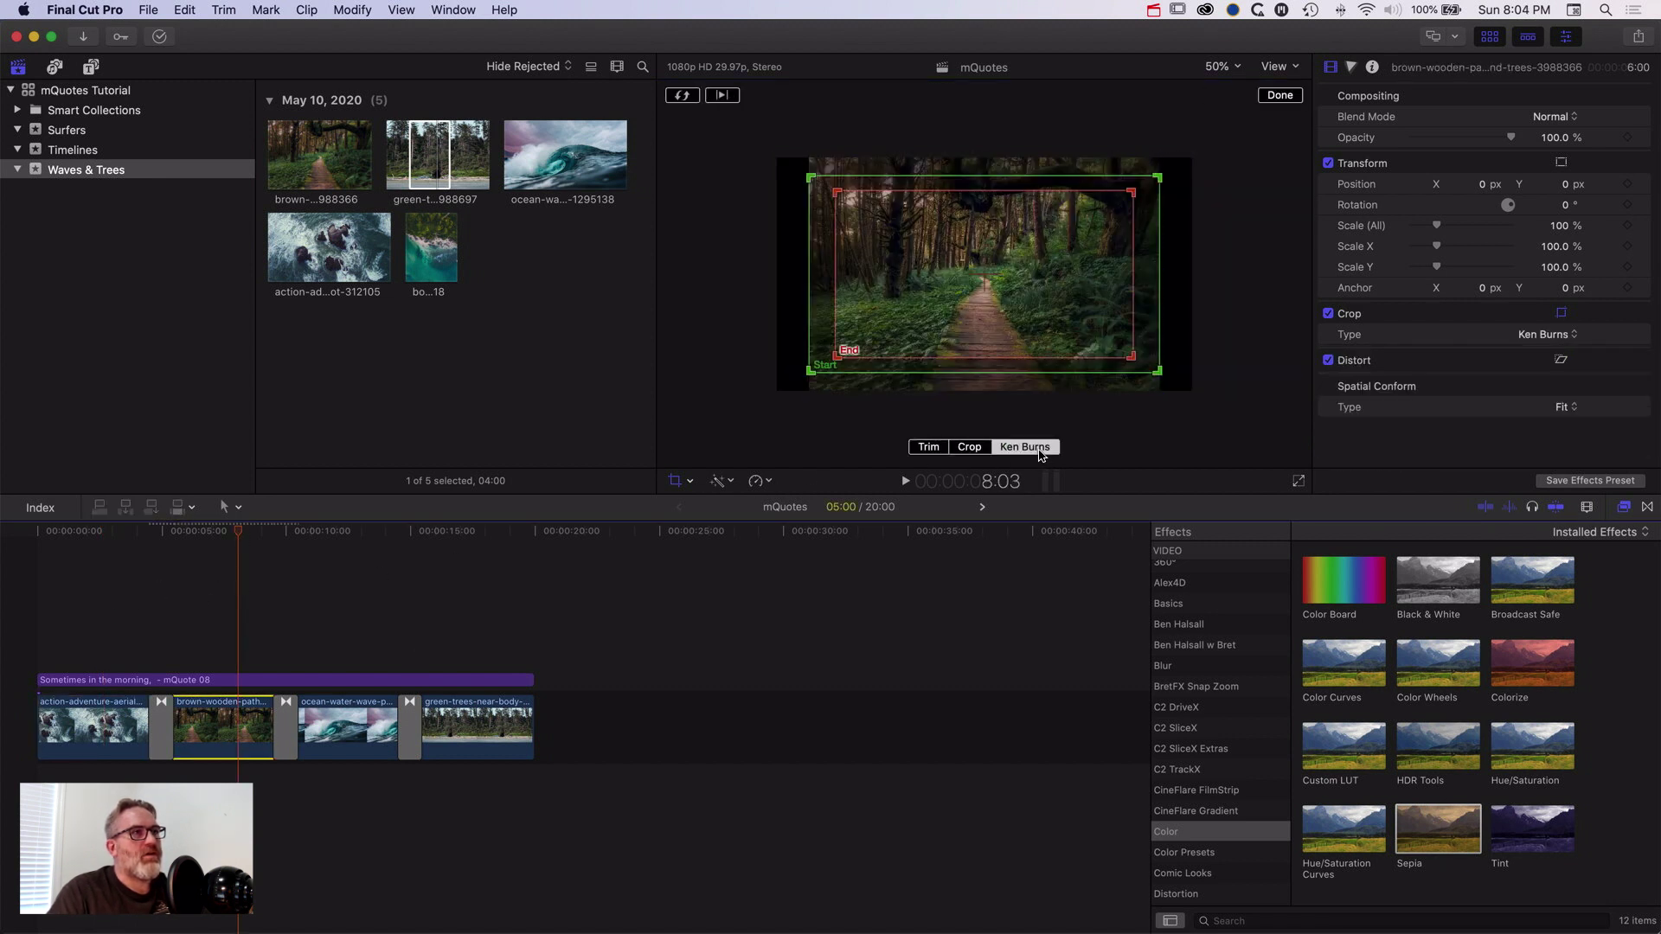
- Apply the Ken Burns crop to the ocean wave and green trees photos and close the crop controls
click(355, 732)
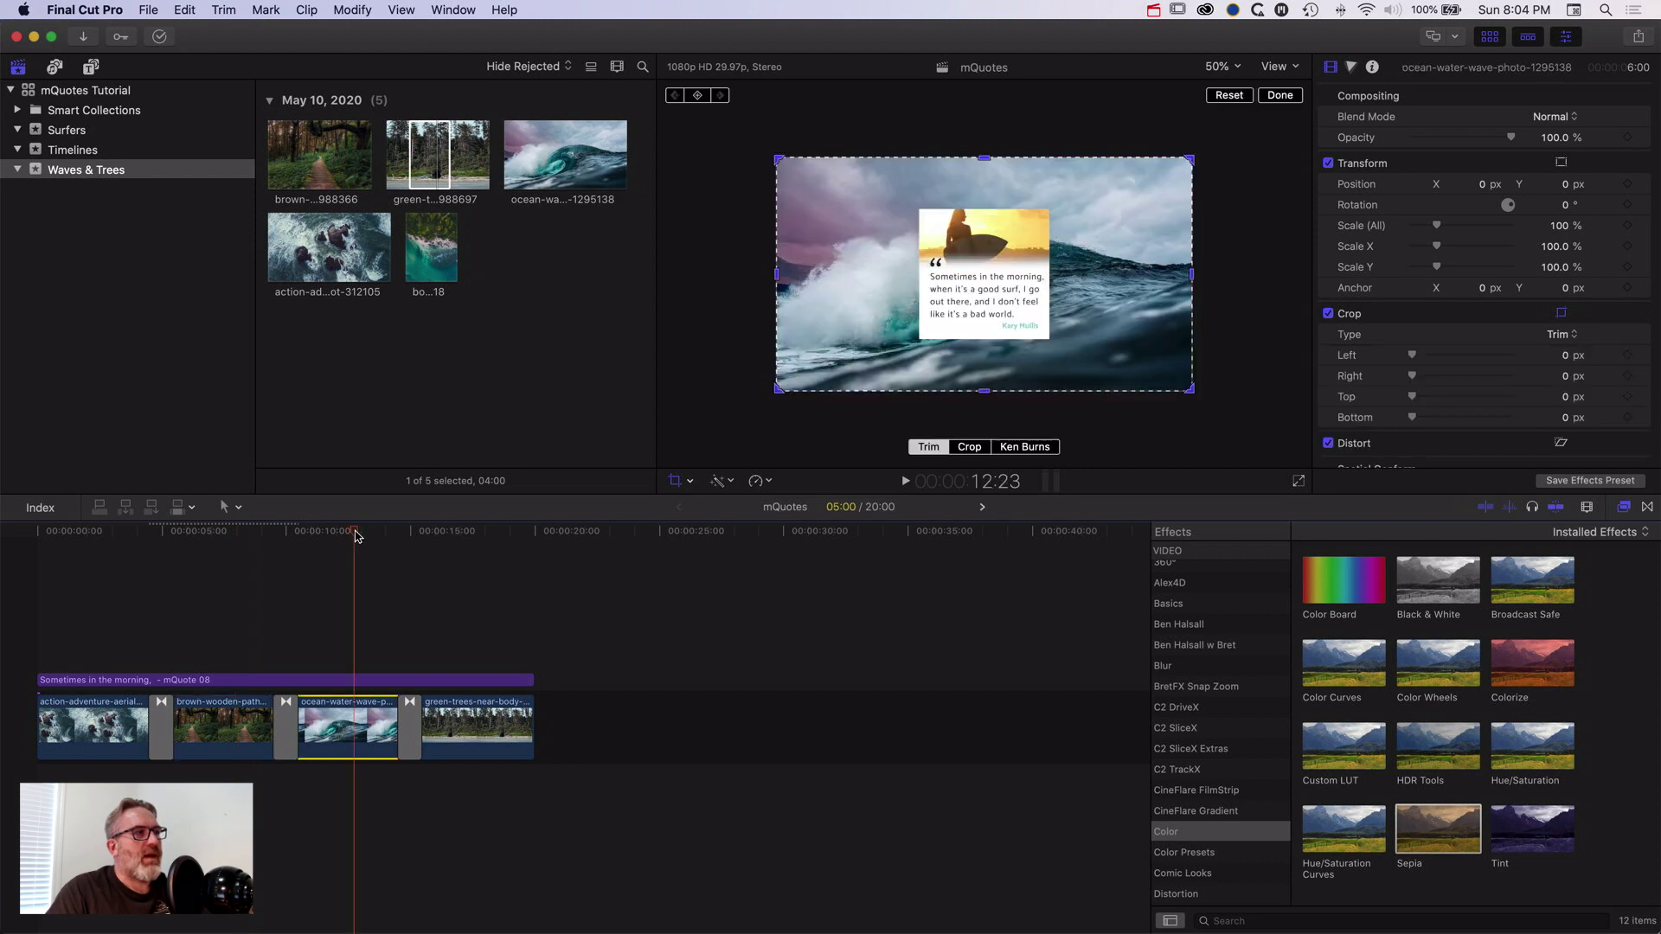
click(1030, 448)
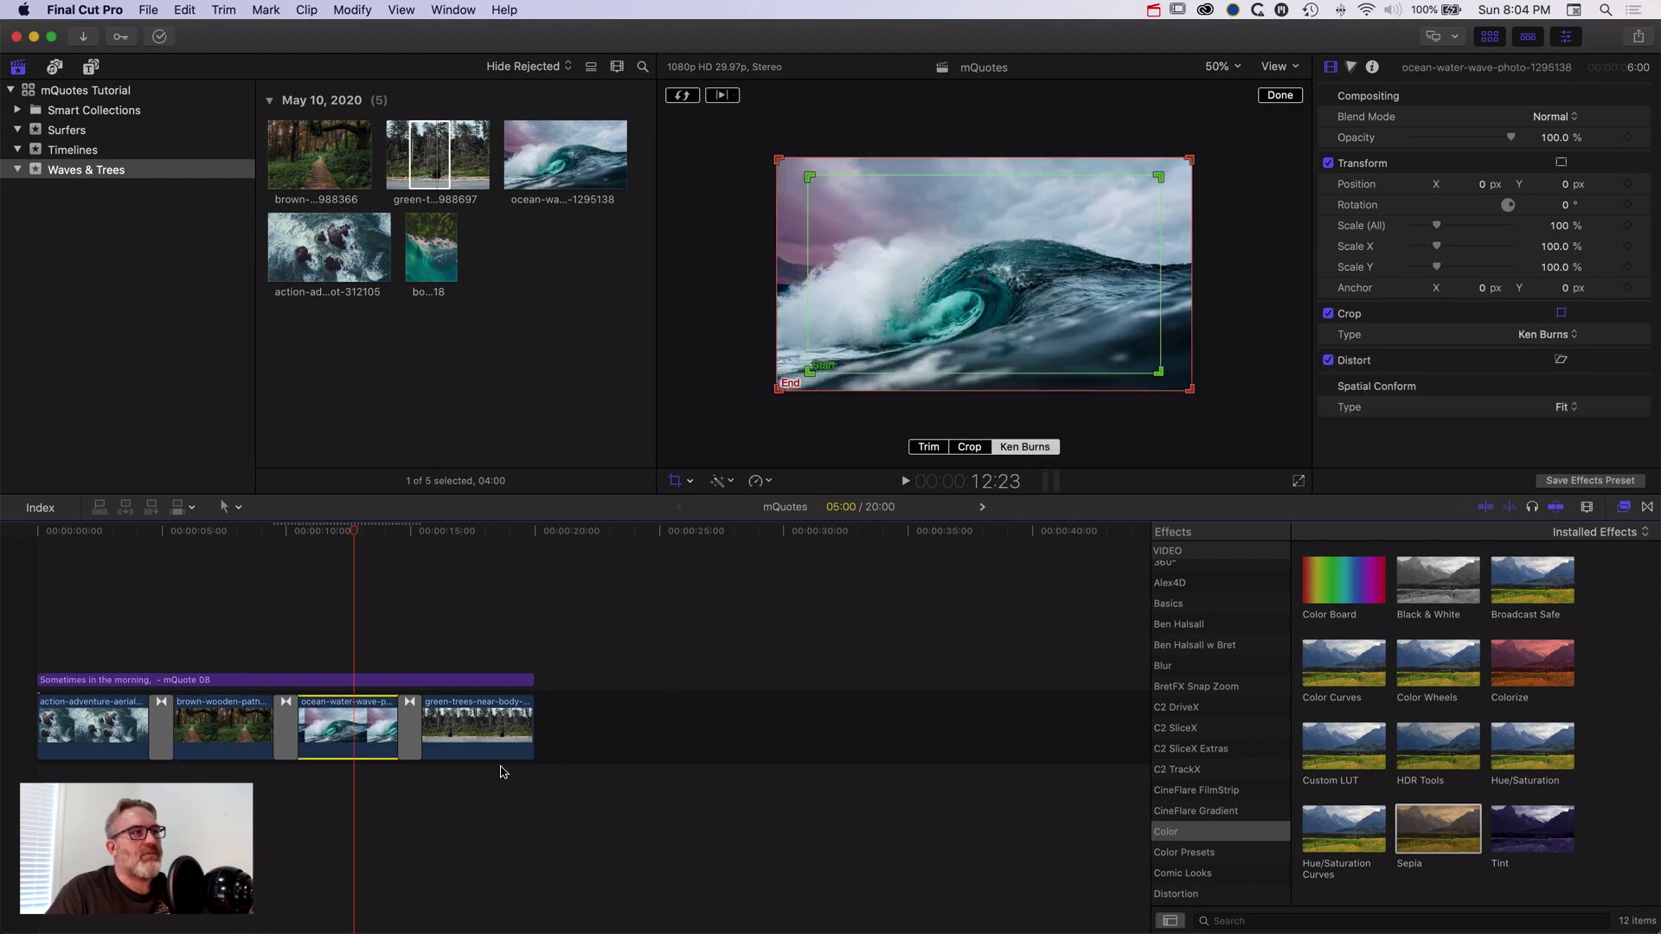
click(486, 723)
click(482, 532)
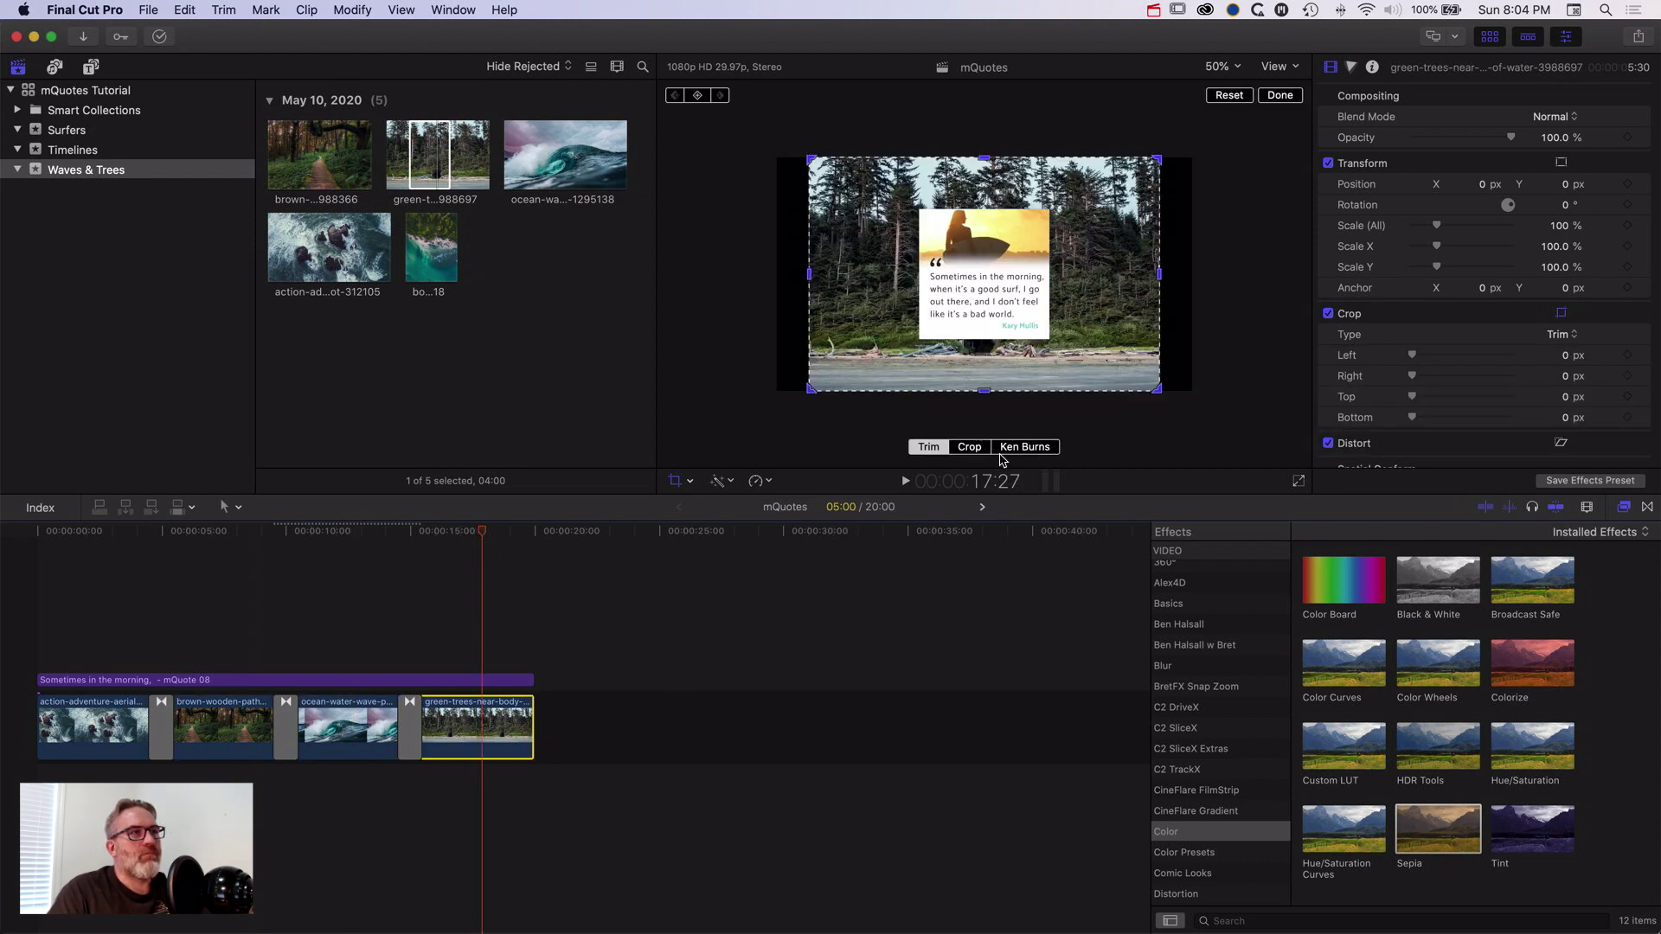
click(1035, 448)
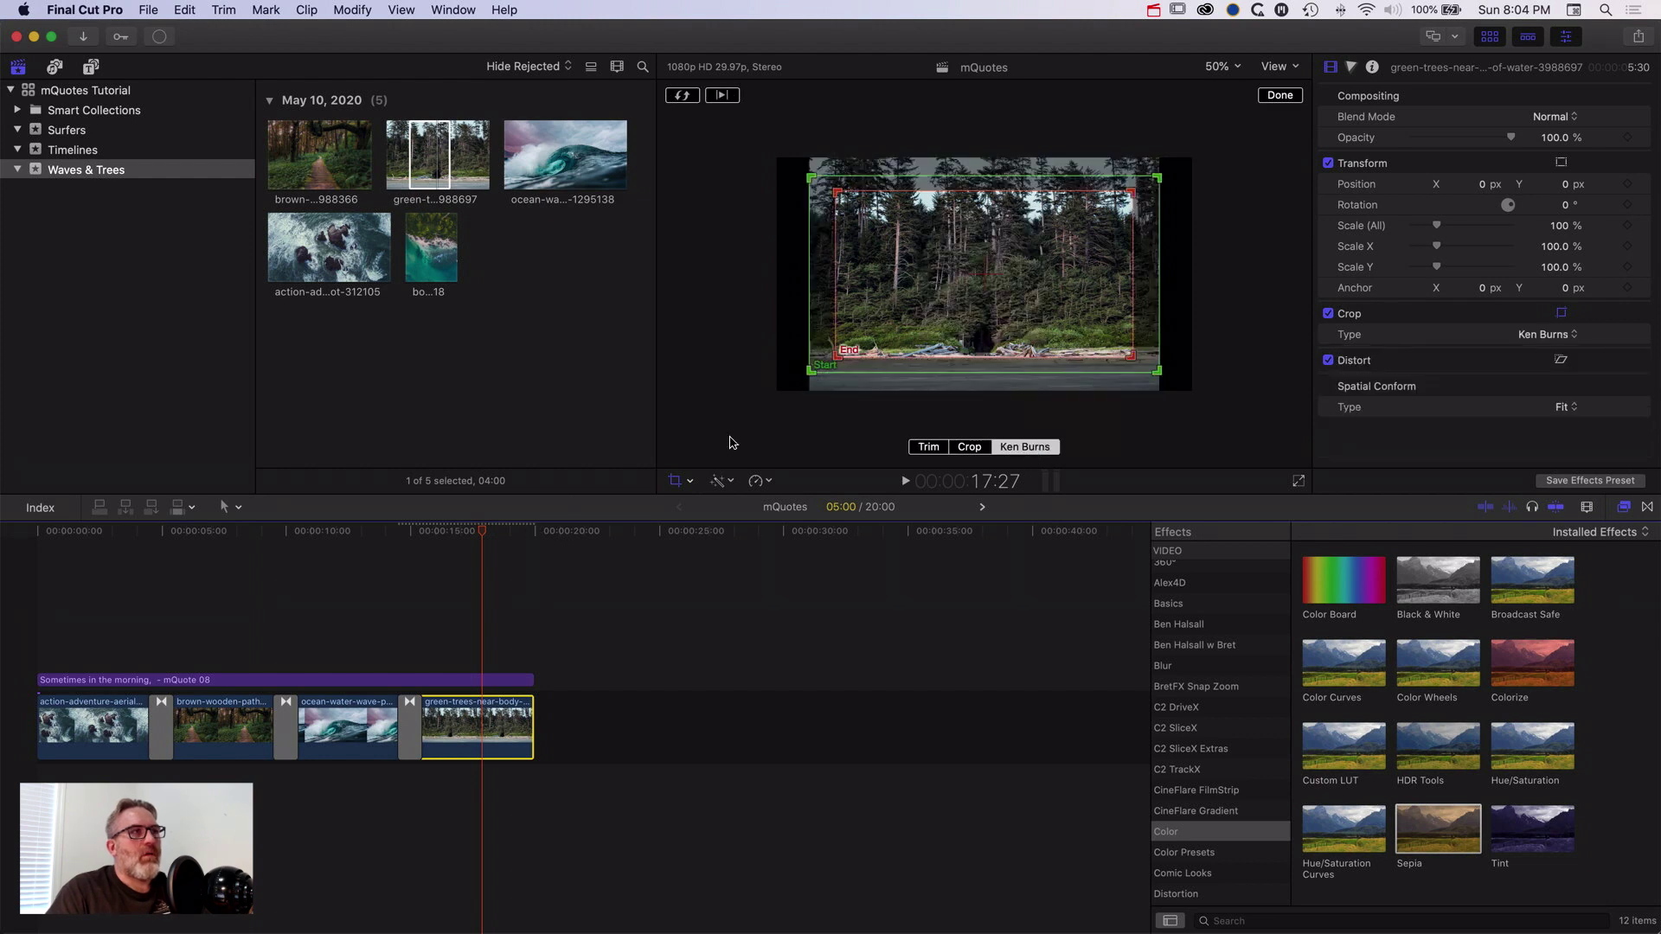
click(1283, 99)
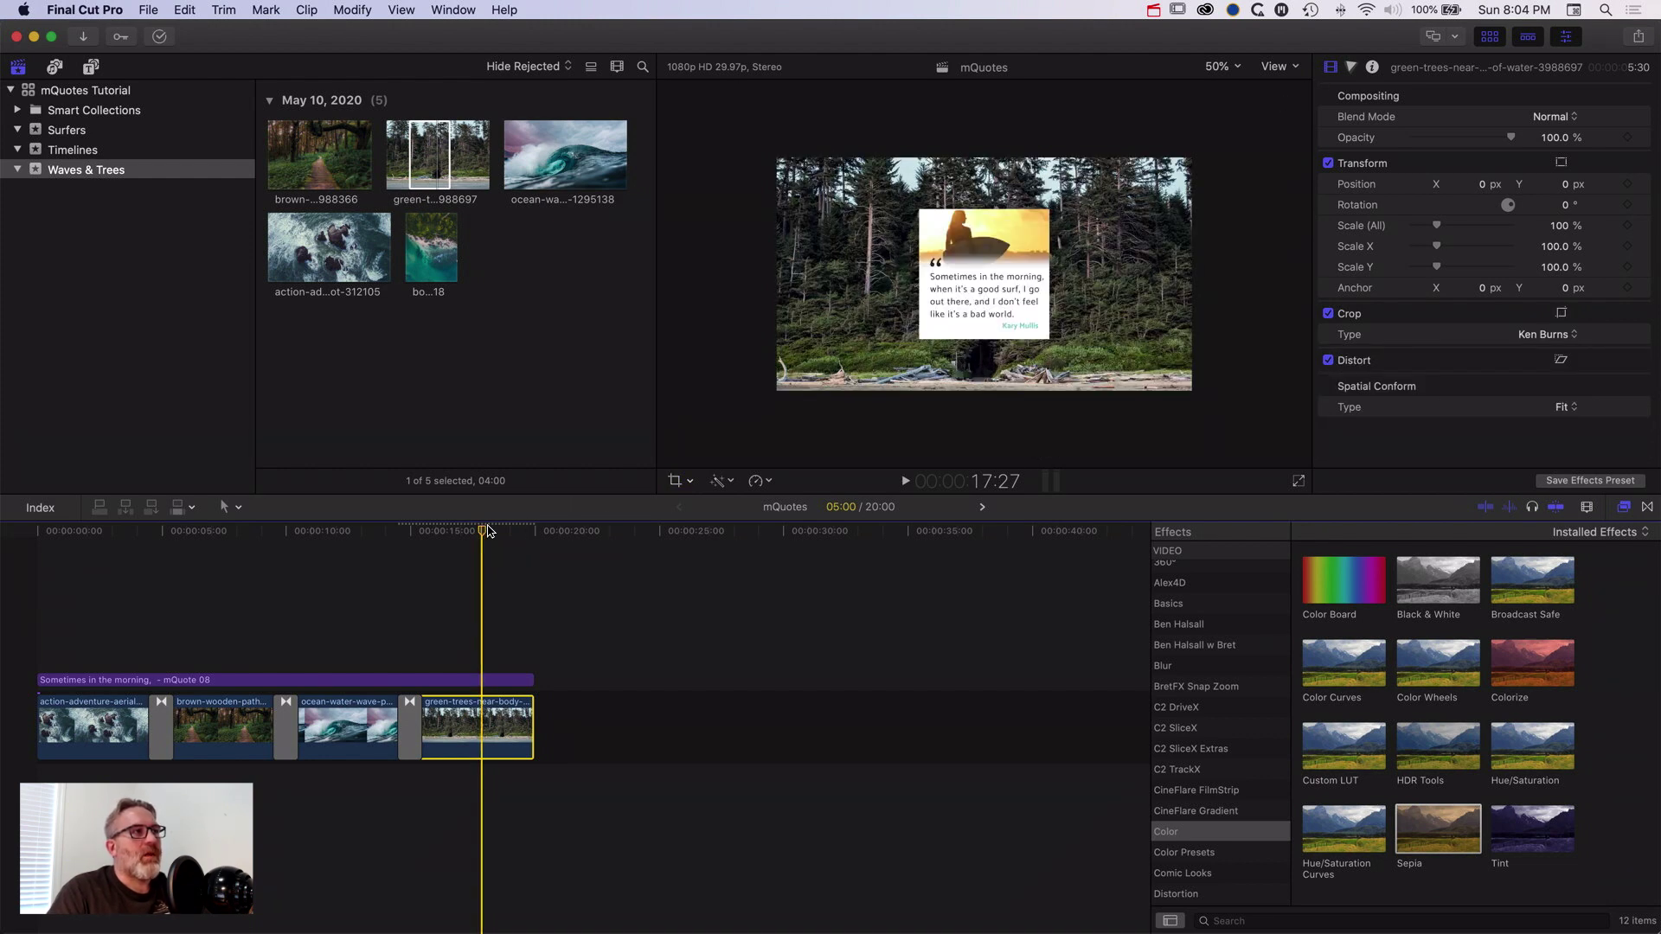
- Play the timeline from the beginning to review the dissolves and Ken Burns moves behind the quote
key(Home)
key(space)
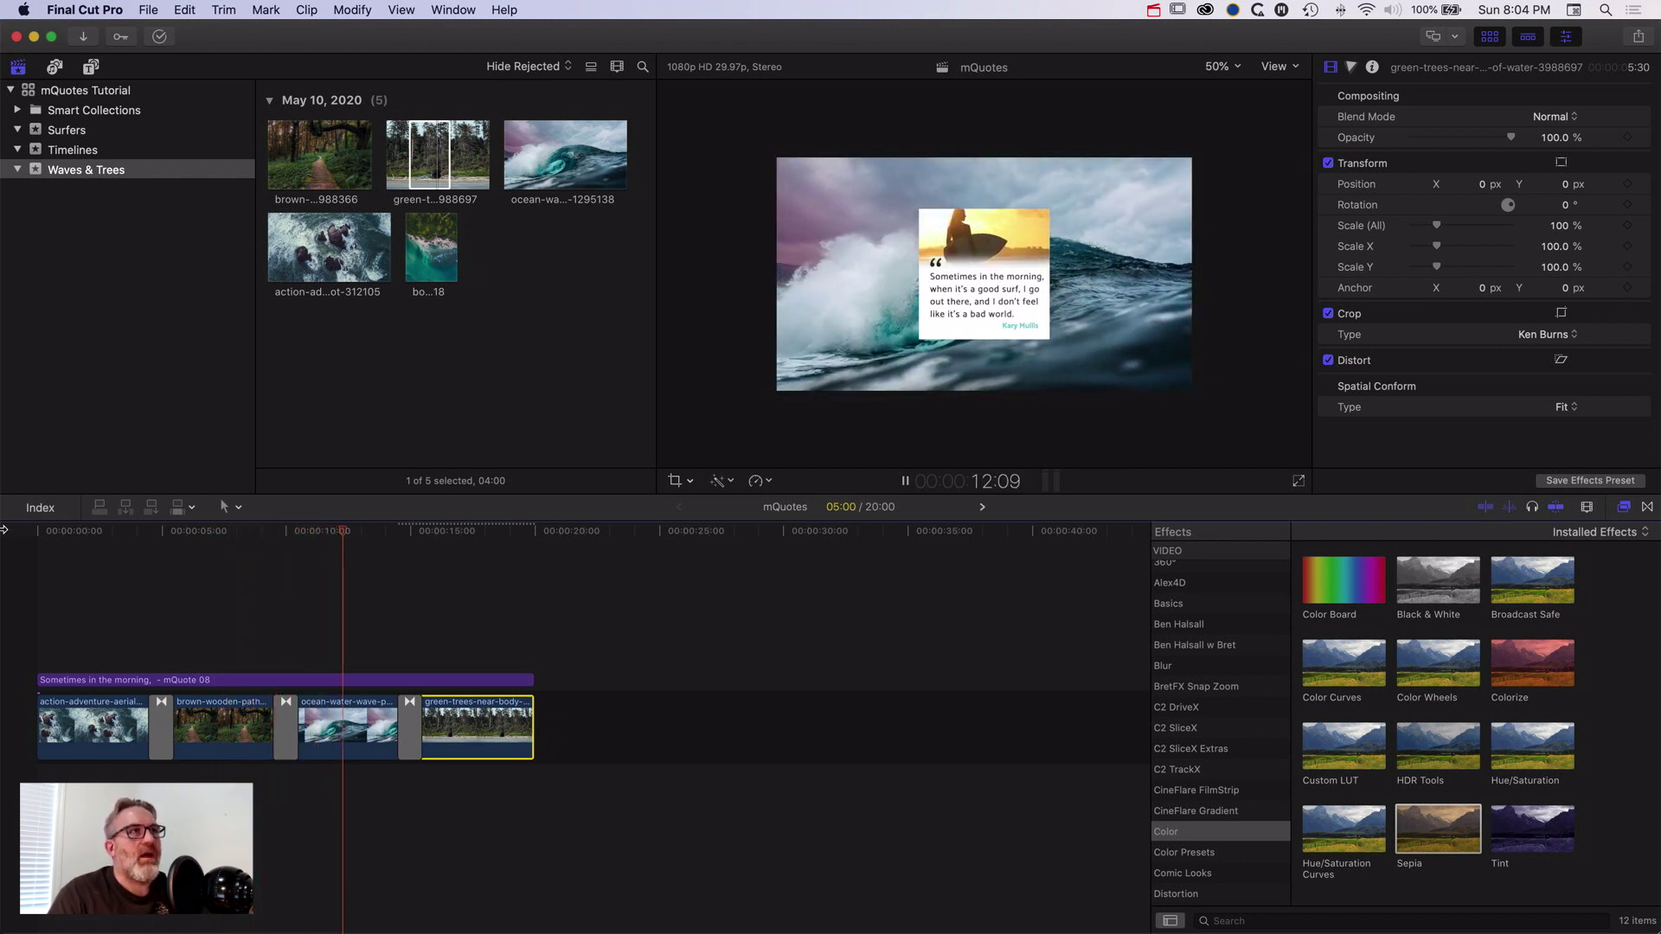
key(space)
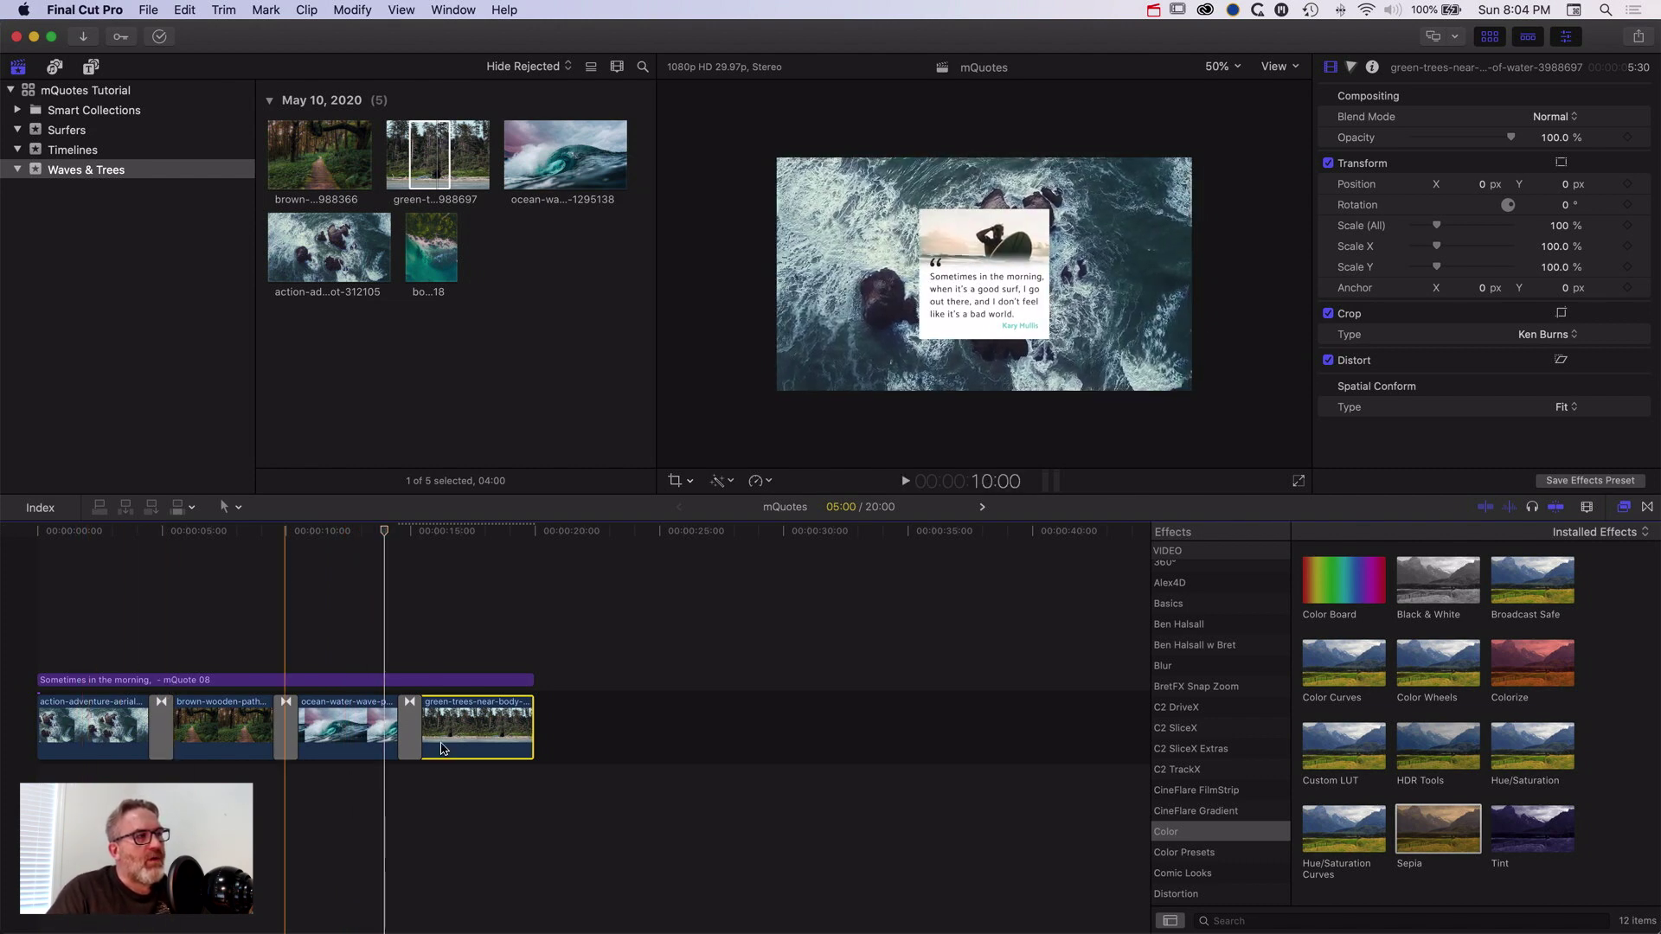
- Try the Sepia effect on all four background photos, preview the green trees photo, and undo the effect
drag(578, 736, 122, 775)
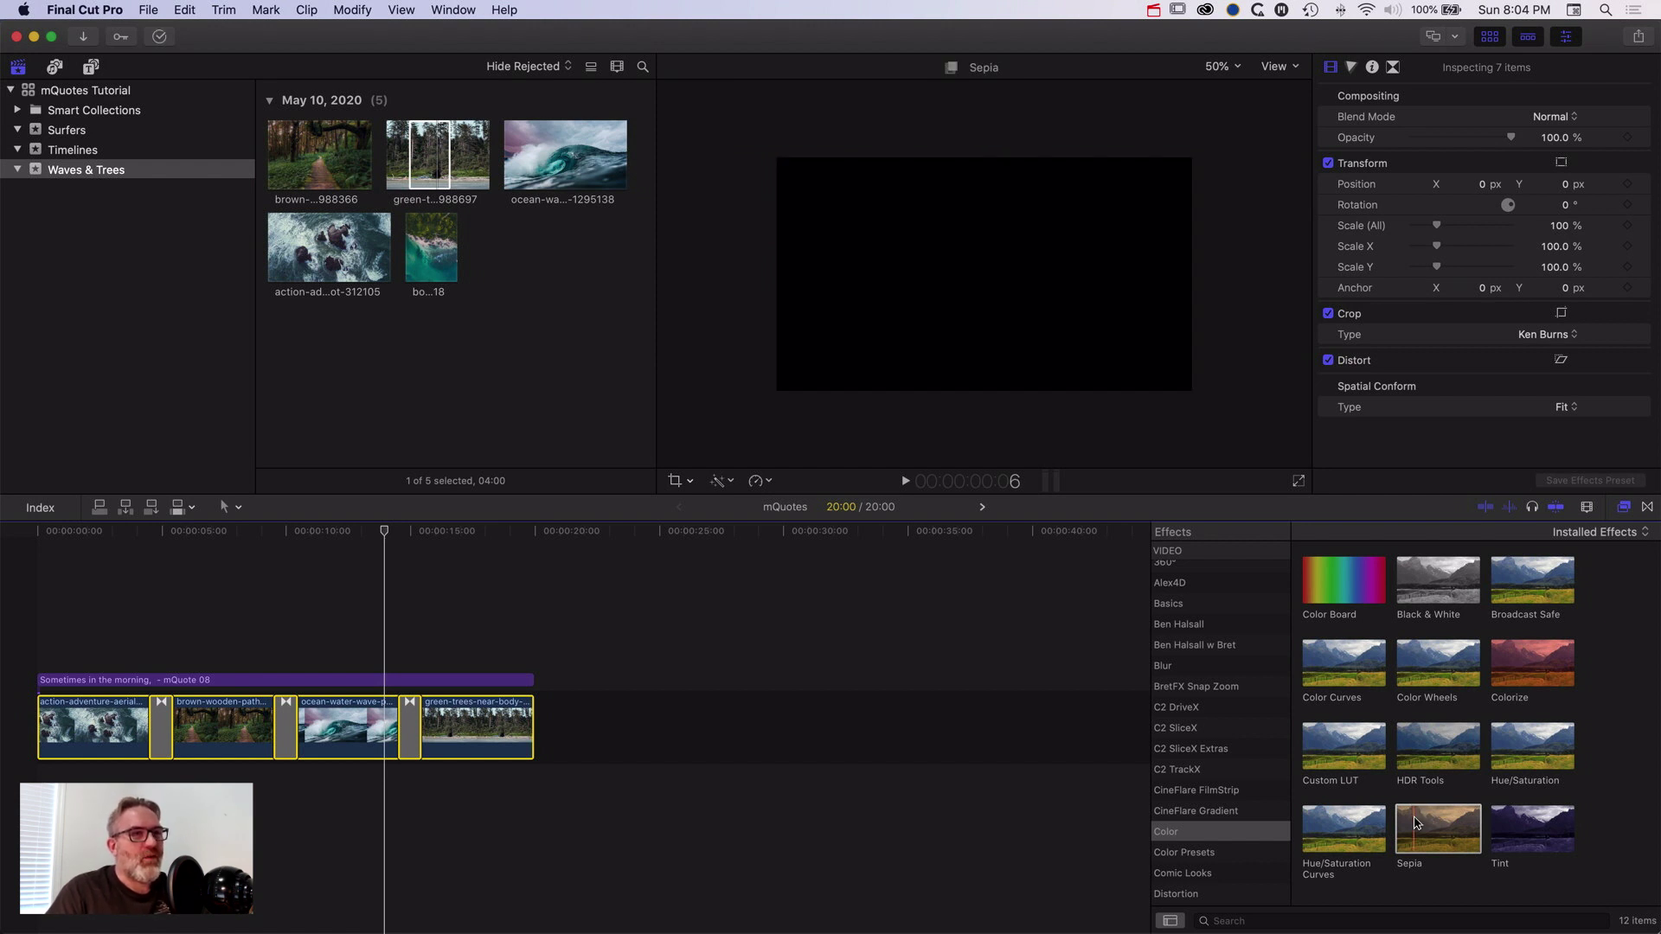
double_click(1428, 831)
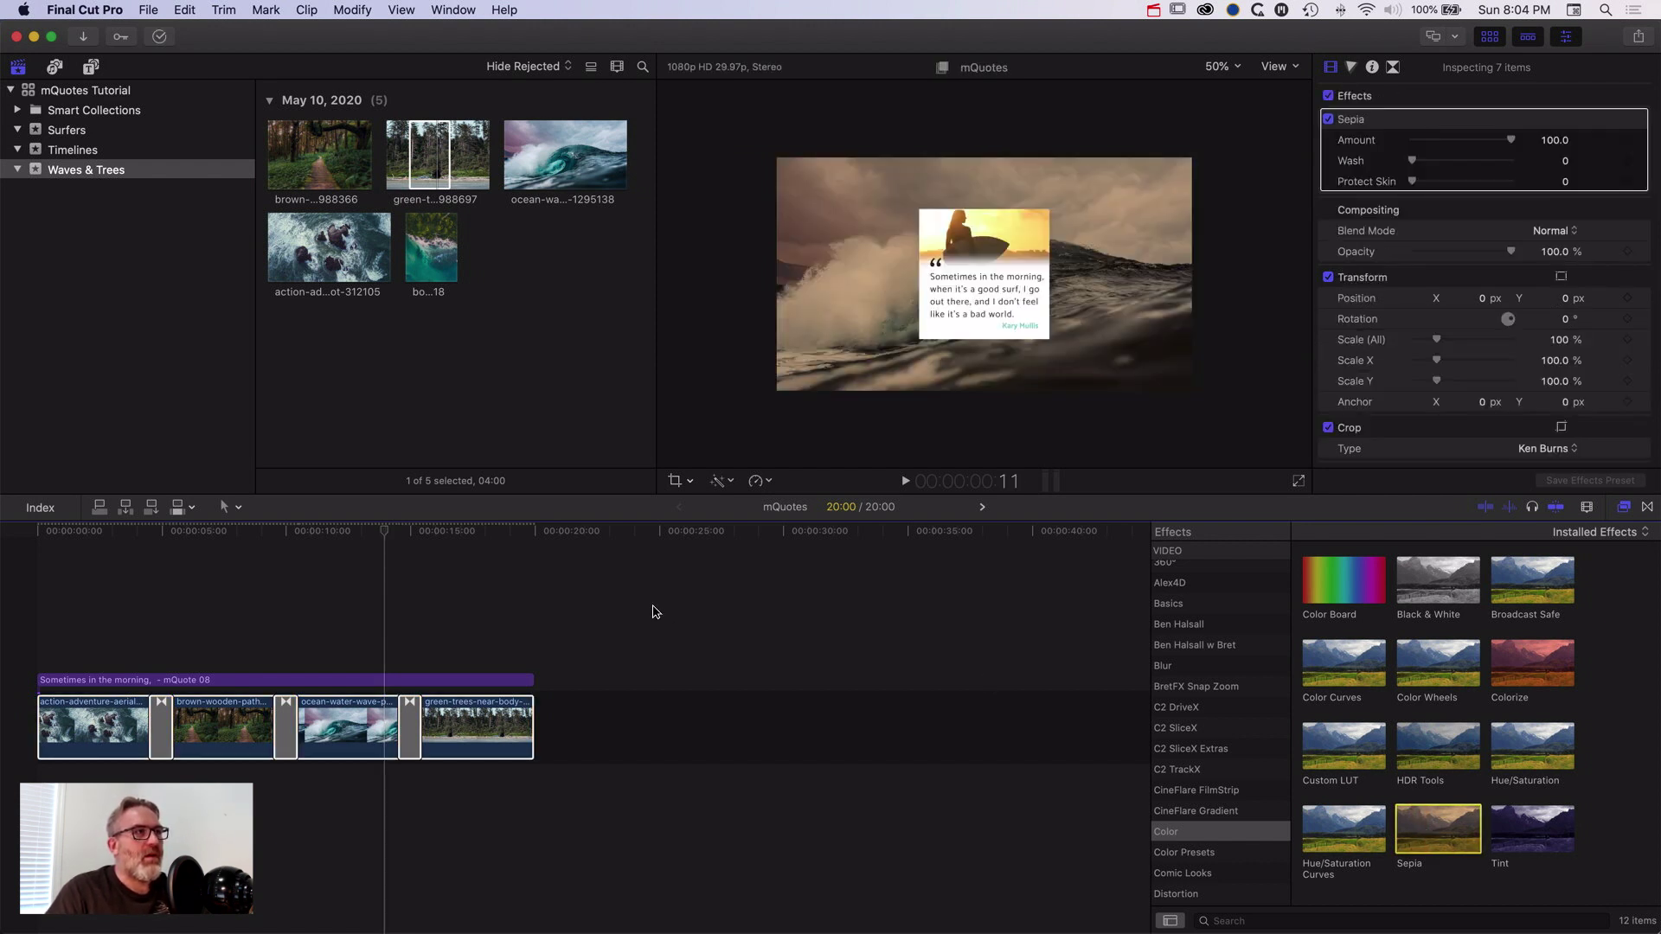
drag(387, 532, 466, 560)
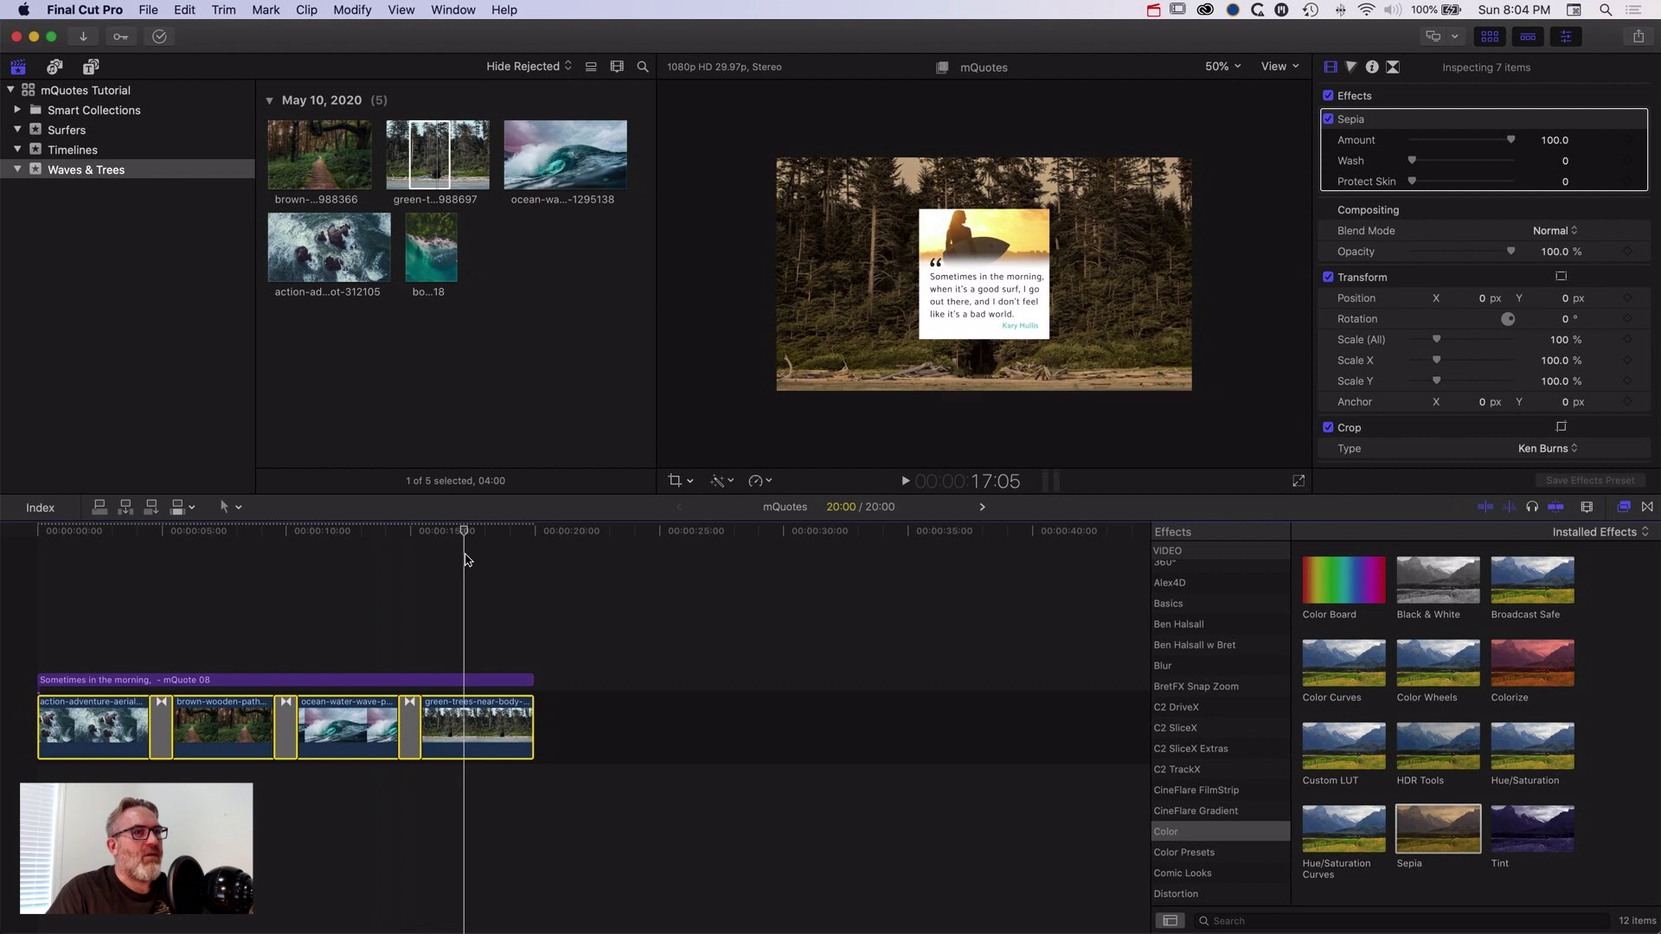
key(super+z)
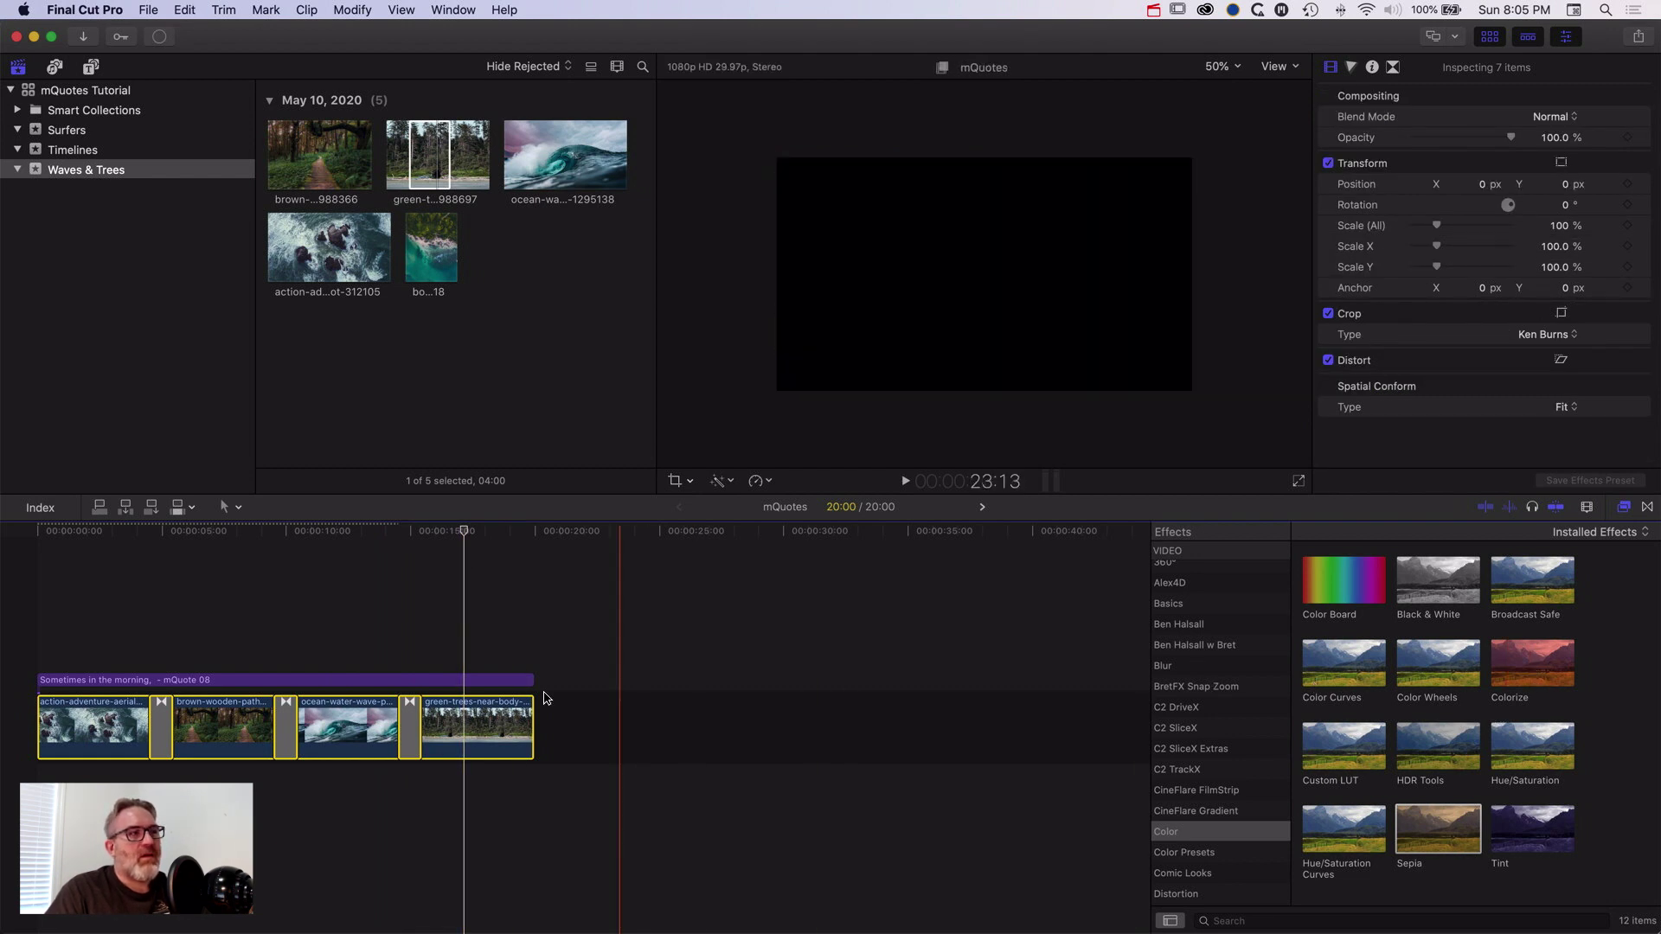
- Apply the Colorize effect to the green trees photo with the playhead parked over that clip
click(619, 675)
click(475, 723)
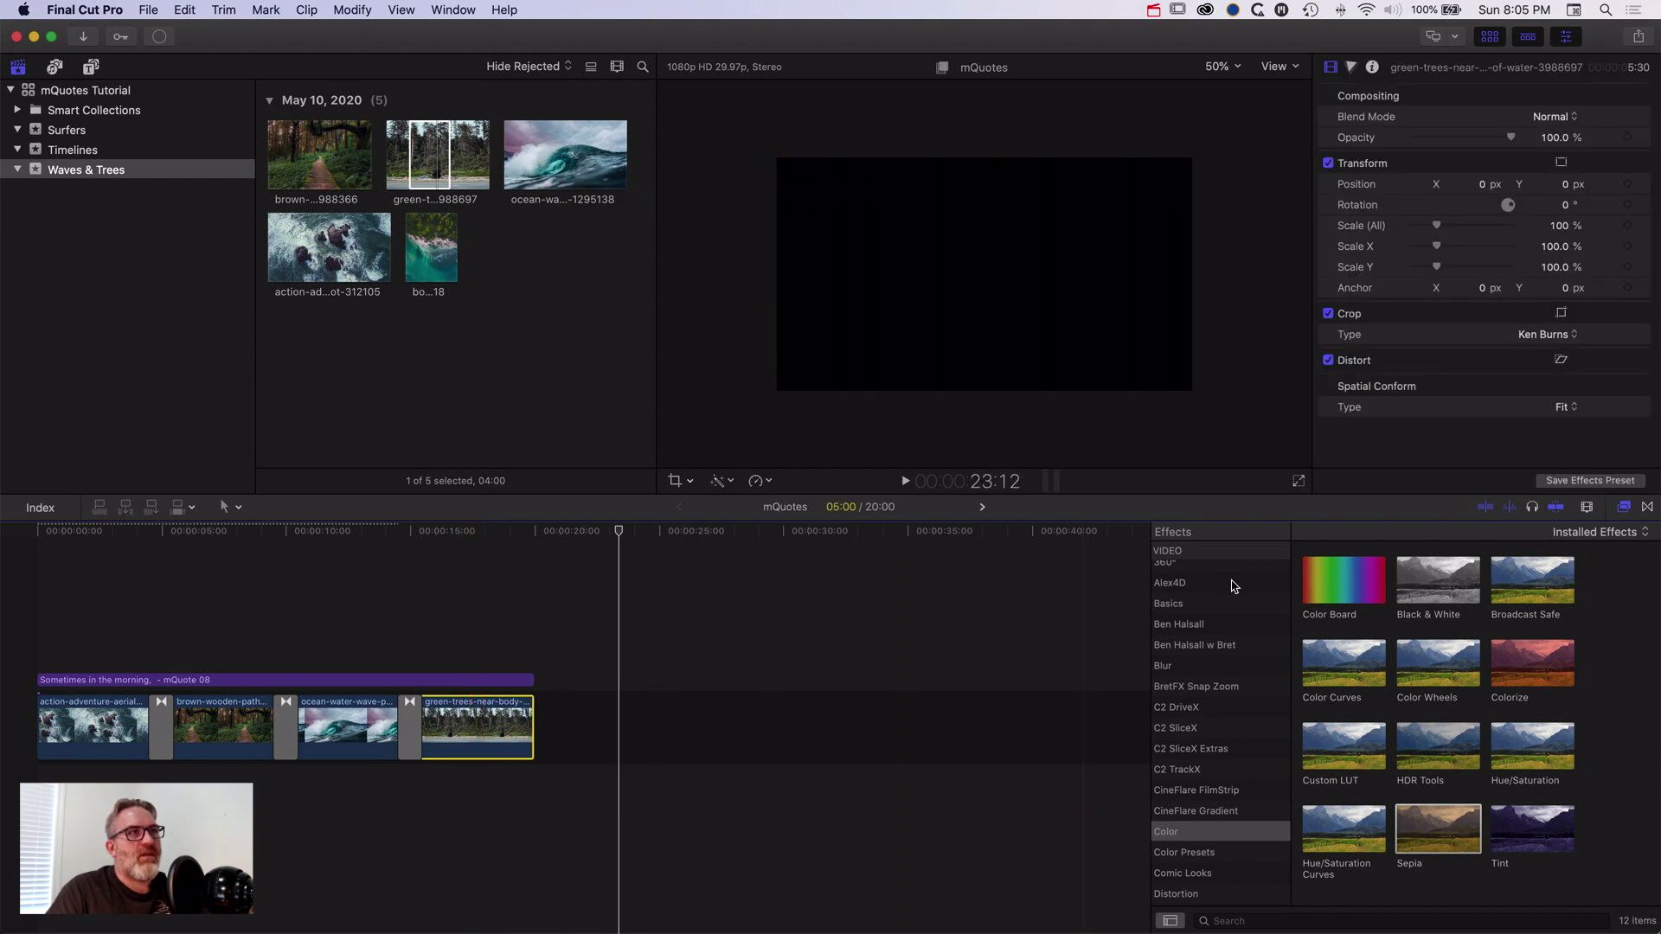
click(465, 532)
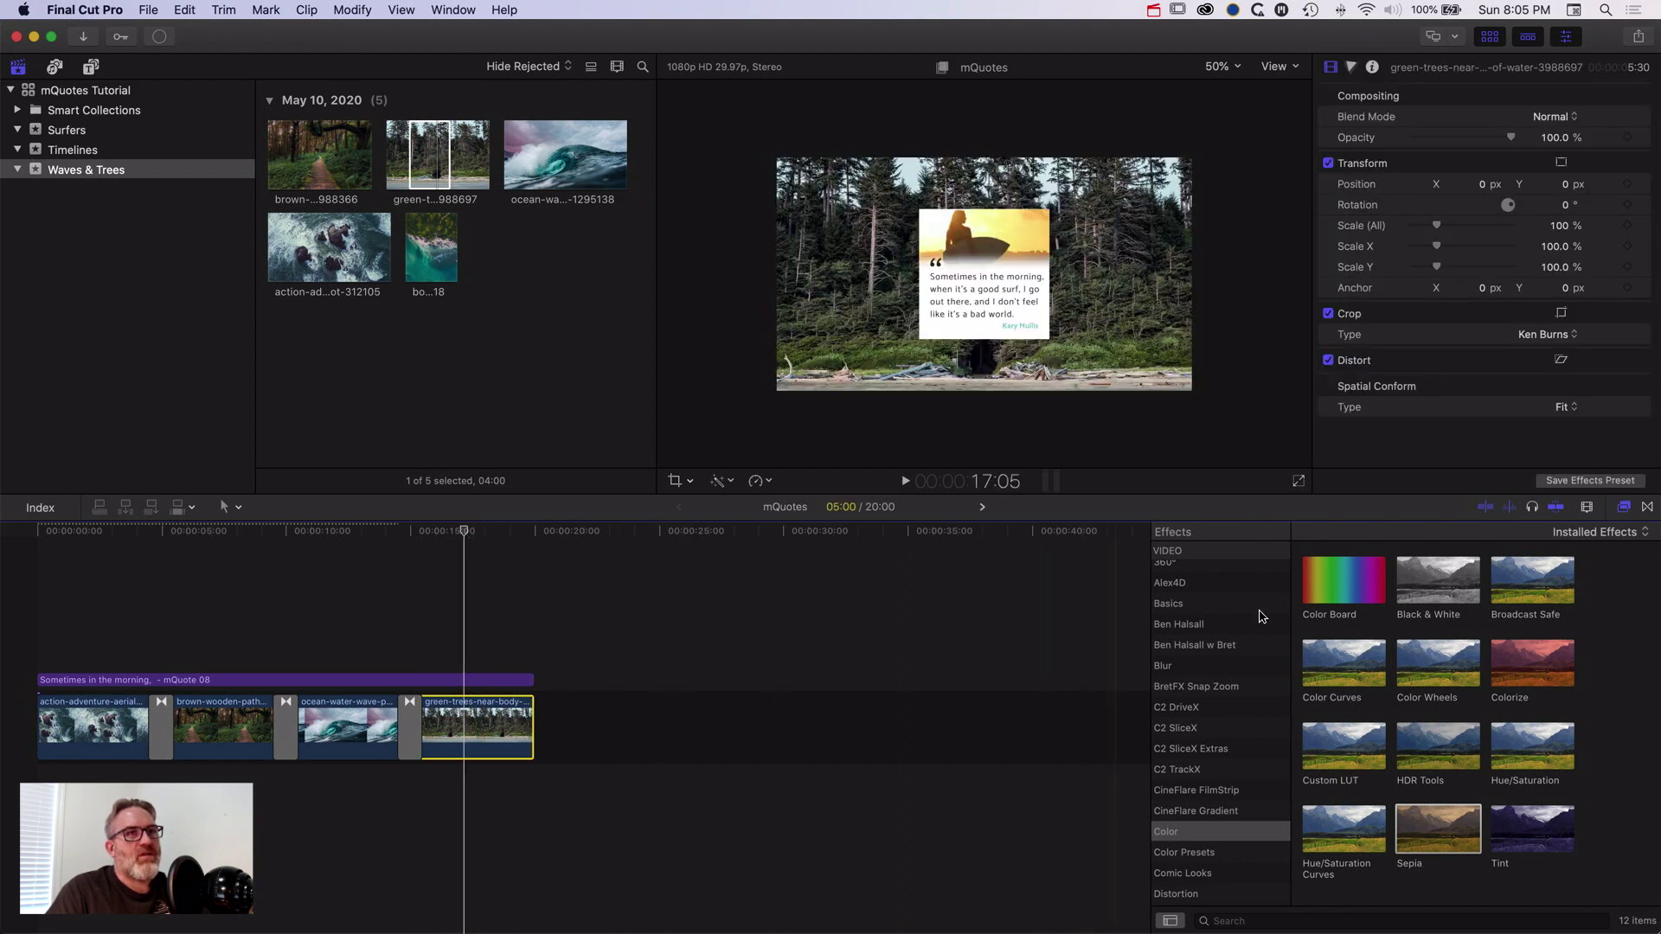
double_click(1527, 679)
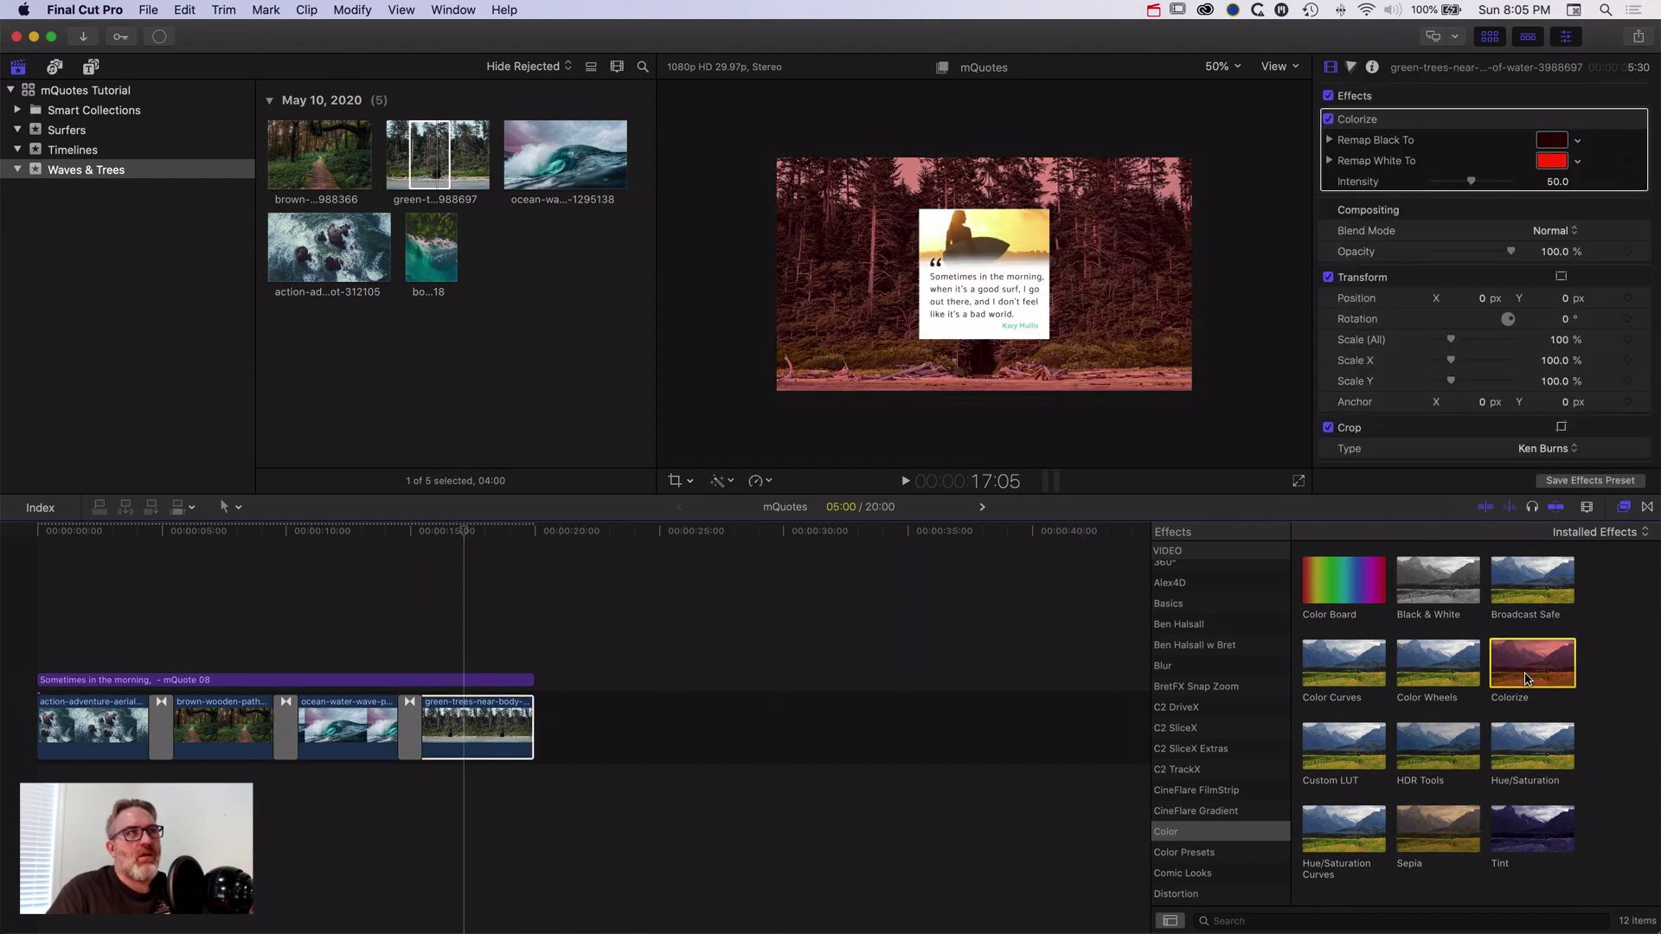
- Set the Colorize effect's Remap Black To colour to a bright sky blue on the green trees photo
scroll(1479, 268, down, 1)
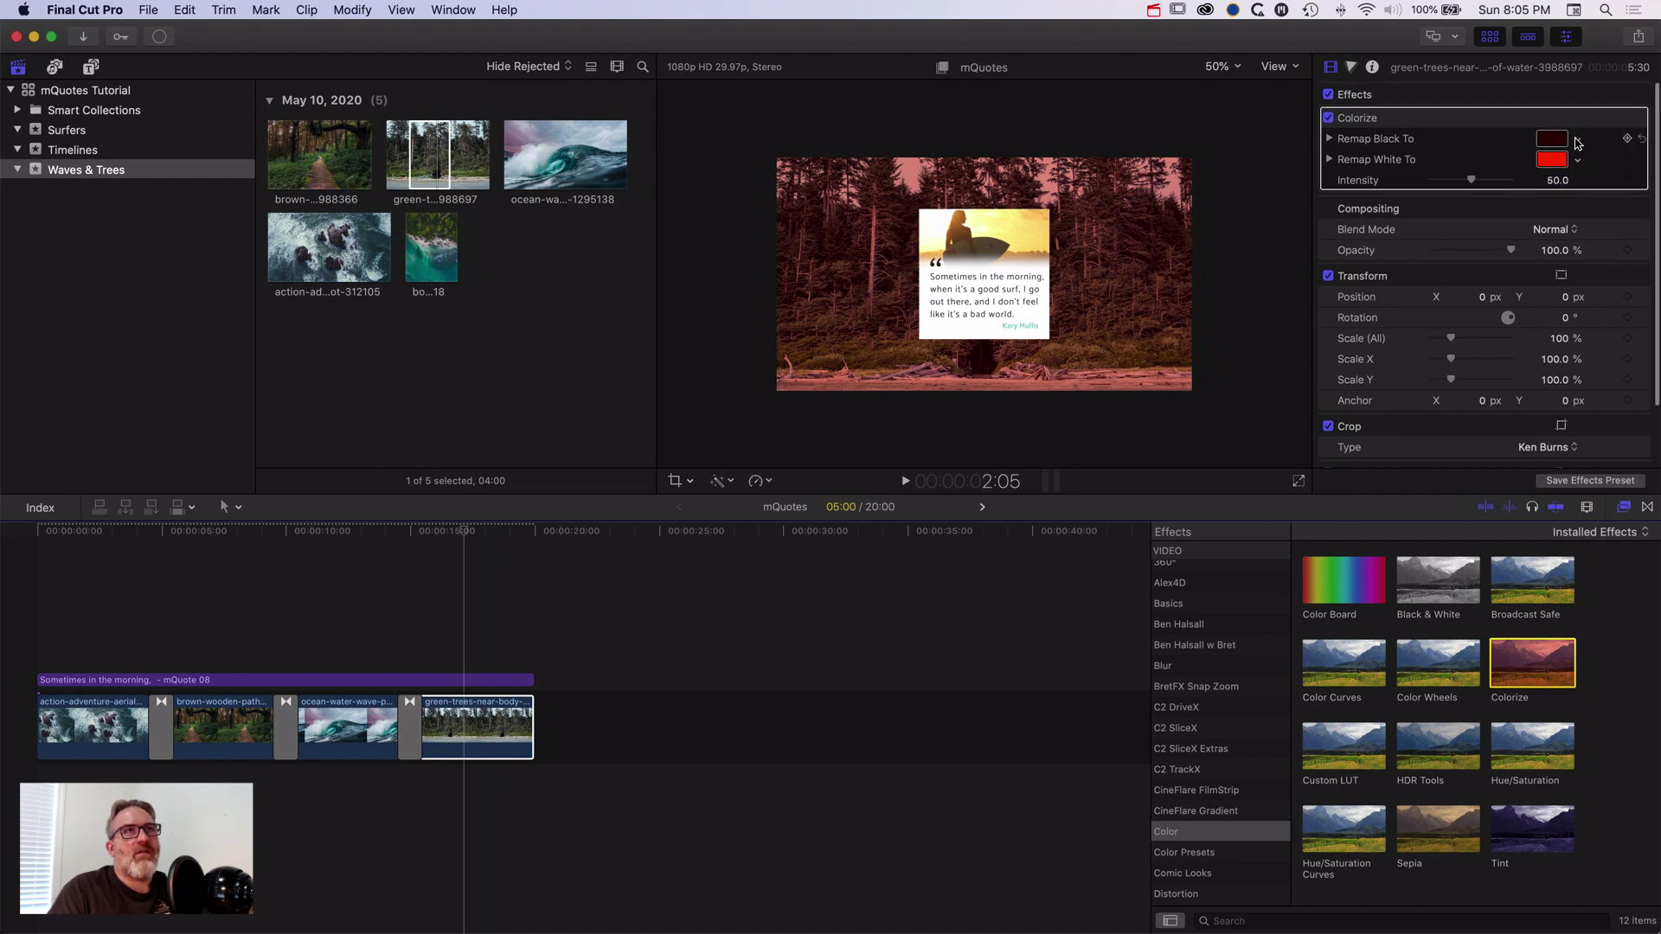
click(1578, 141)
drag(1527, 204, 1511, 247)
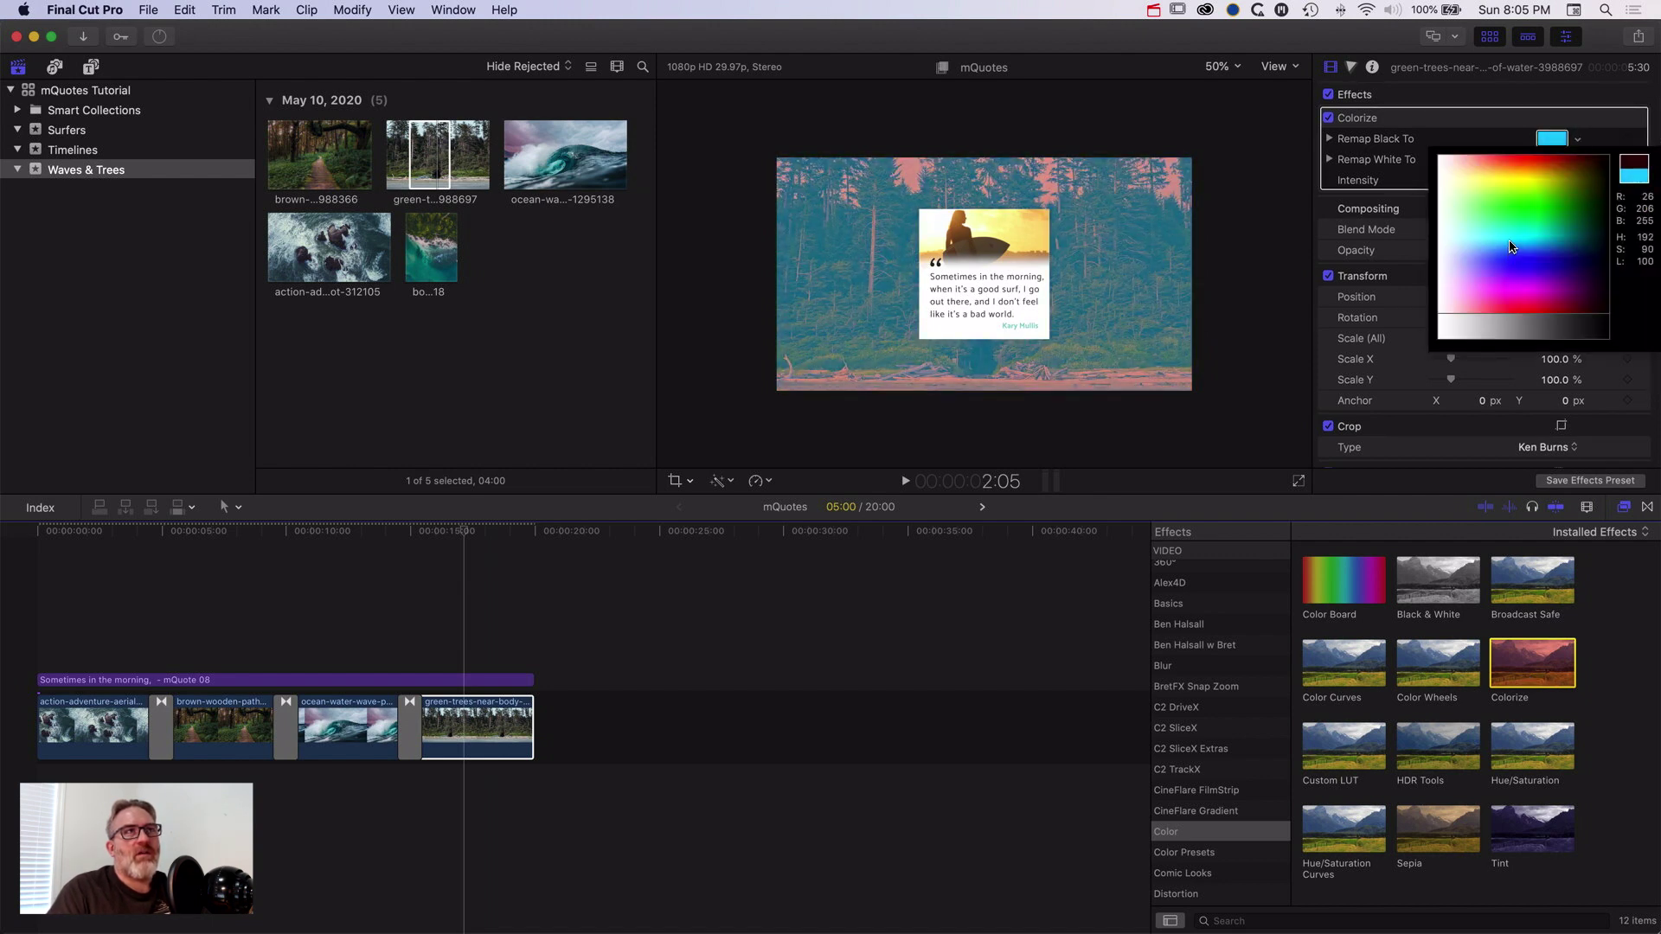
click(1567, 141)
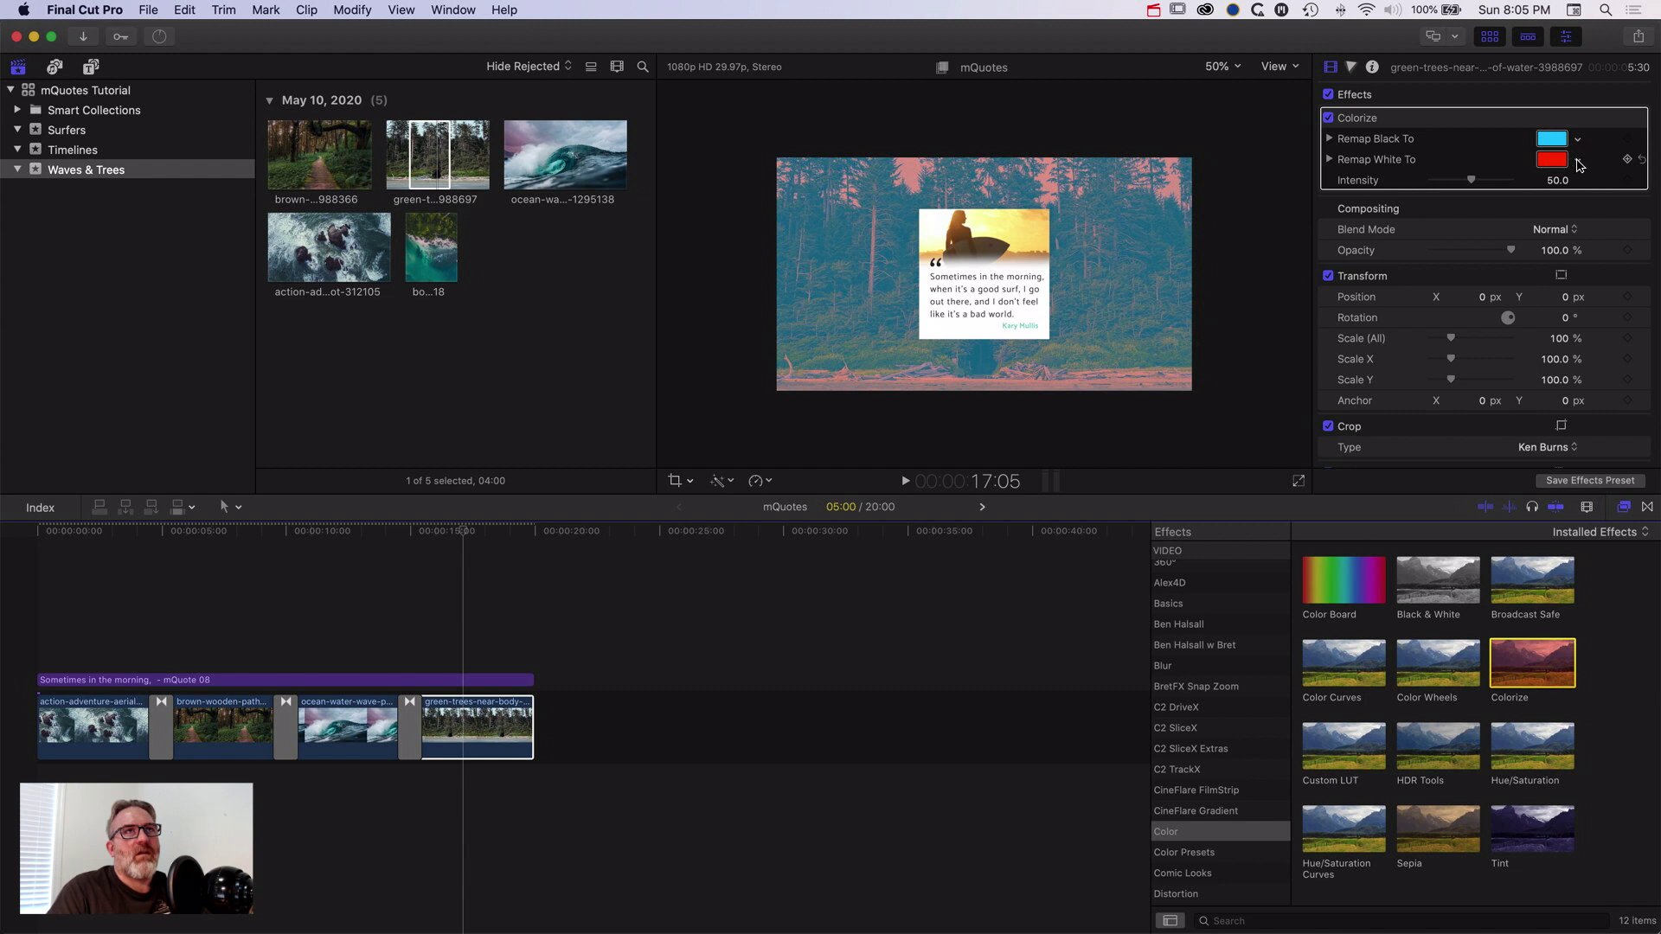
- Set the Colorize effect's Remap White To colour to mint green and its Intensity to 73.12
click(1578, 161)
click(1515, 235)
mouse_move(1497, 270)
mouse_down()
mouse_move(1501, 220)
mouse_move(1479, 272)
mouse_move(1540, 284)
mouse_move(1486, 250)
mouse_up()
mouse_move(1474, 181)
mouse_down()
mouse_move(1514, 182)
mouse_move(1489, 181)
mouse_up()
- Darken the Colorize colours, setting Remap Black To to a deep teal blue and Remap White To to a medium green
click(1553, 140)
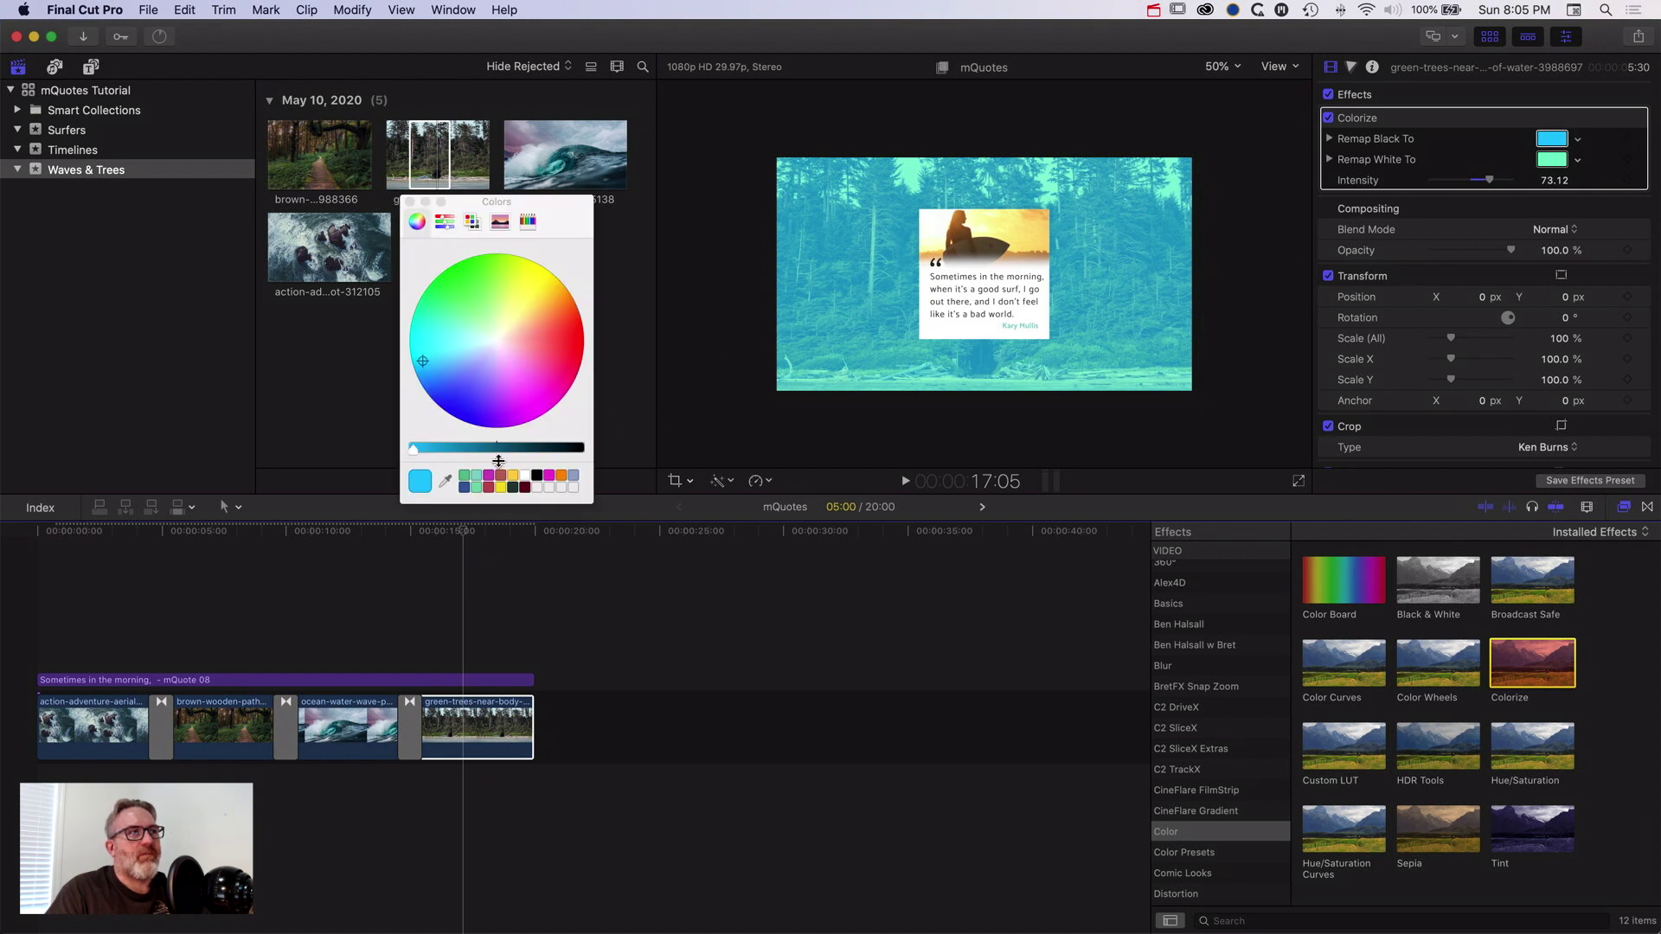
drag(424, 449, 477, 449)
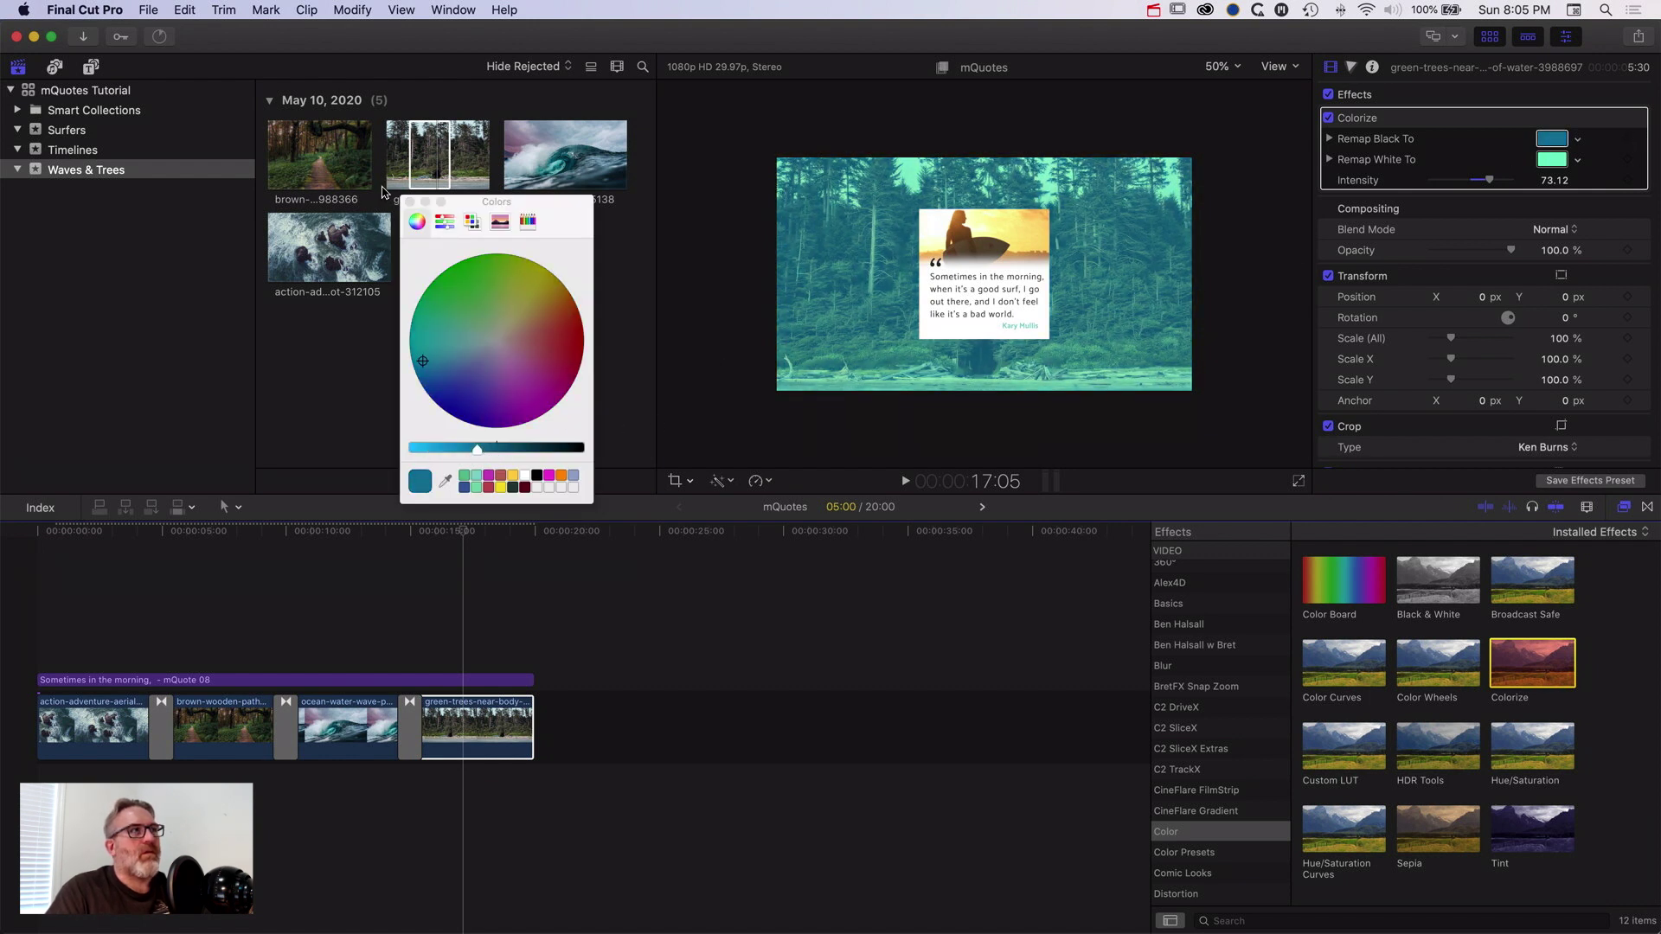
click(411, 202)
click(1554, 159)
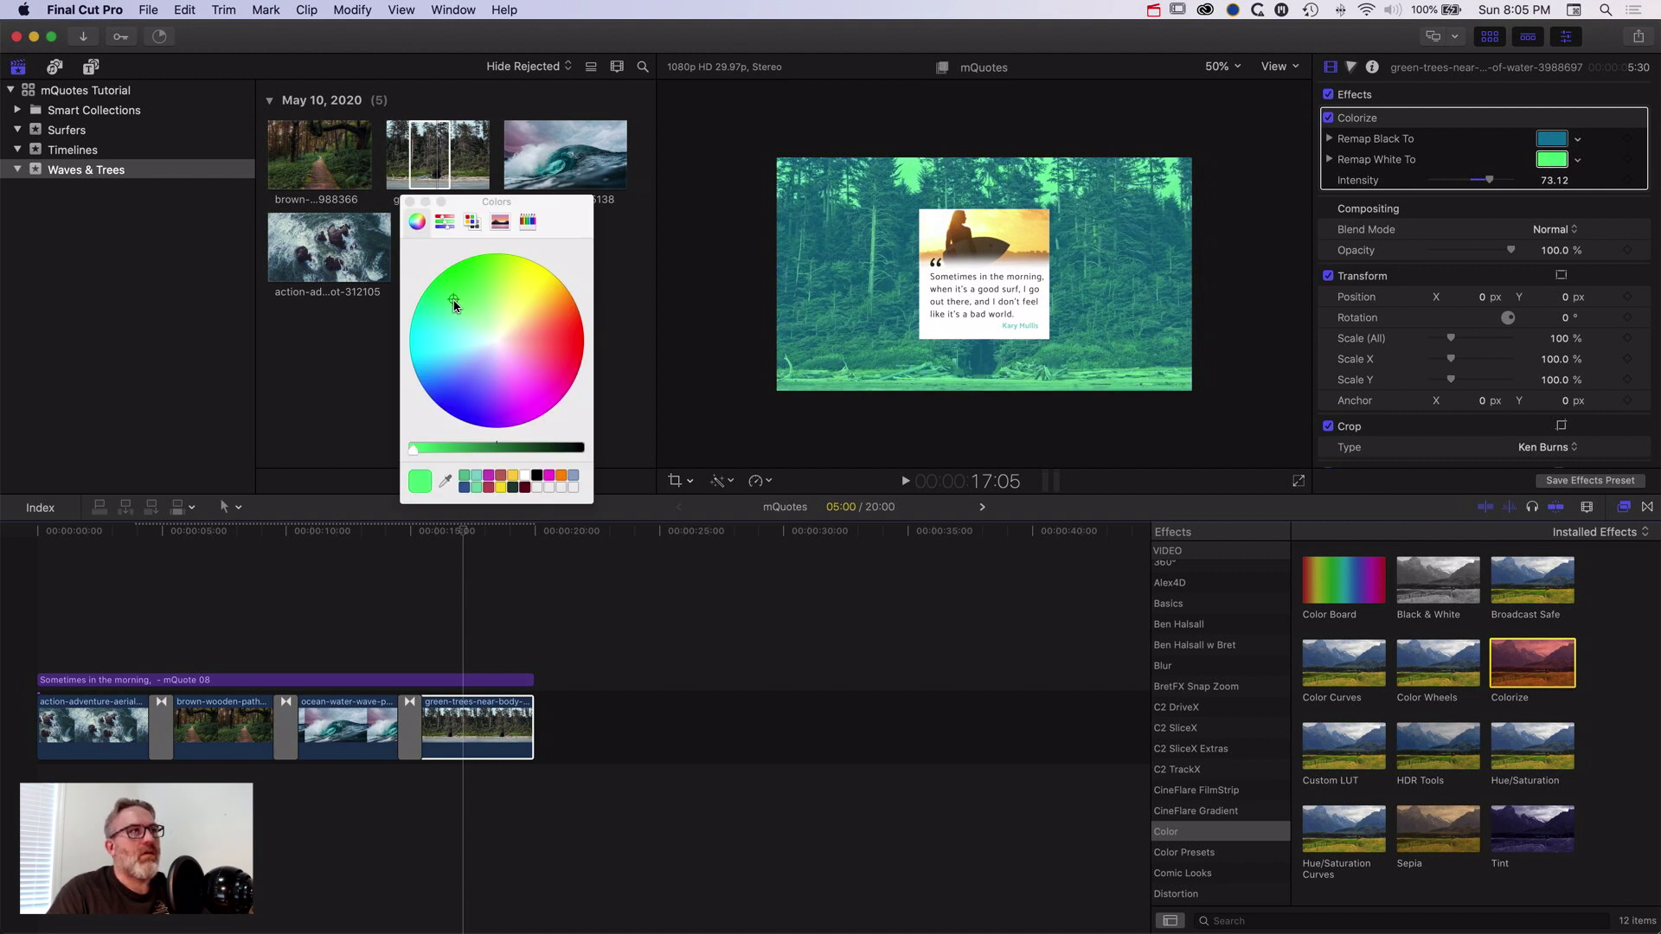
drag(419, 454, 470, 450)
click(410, 202)
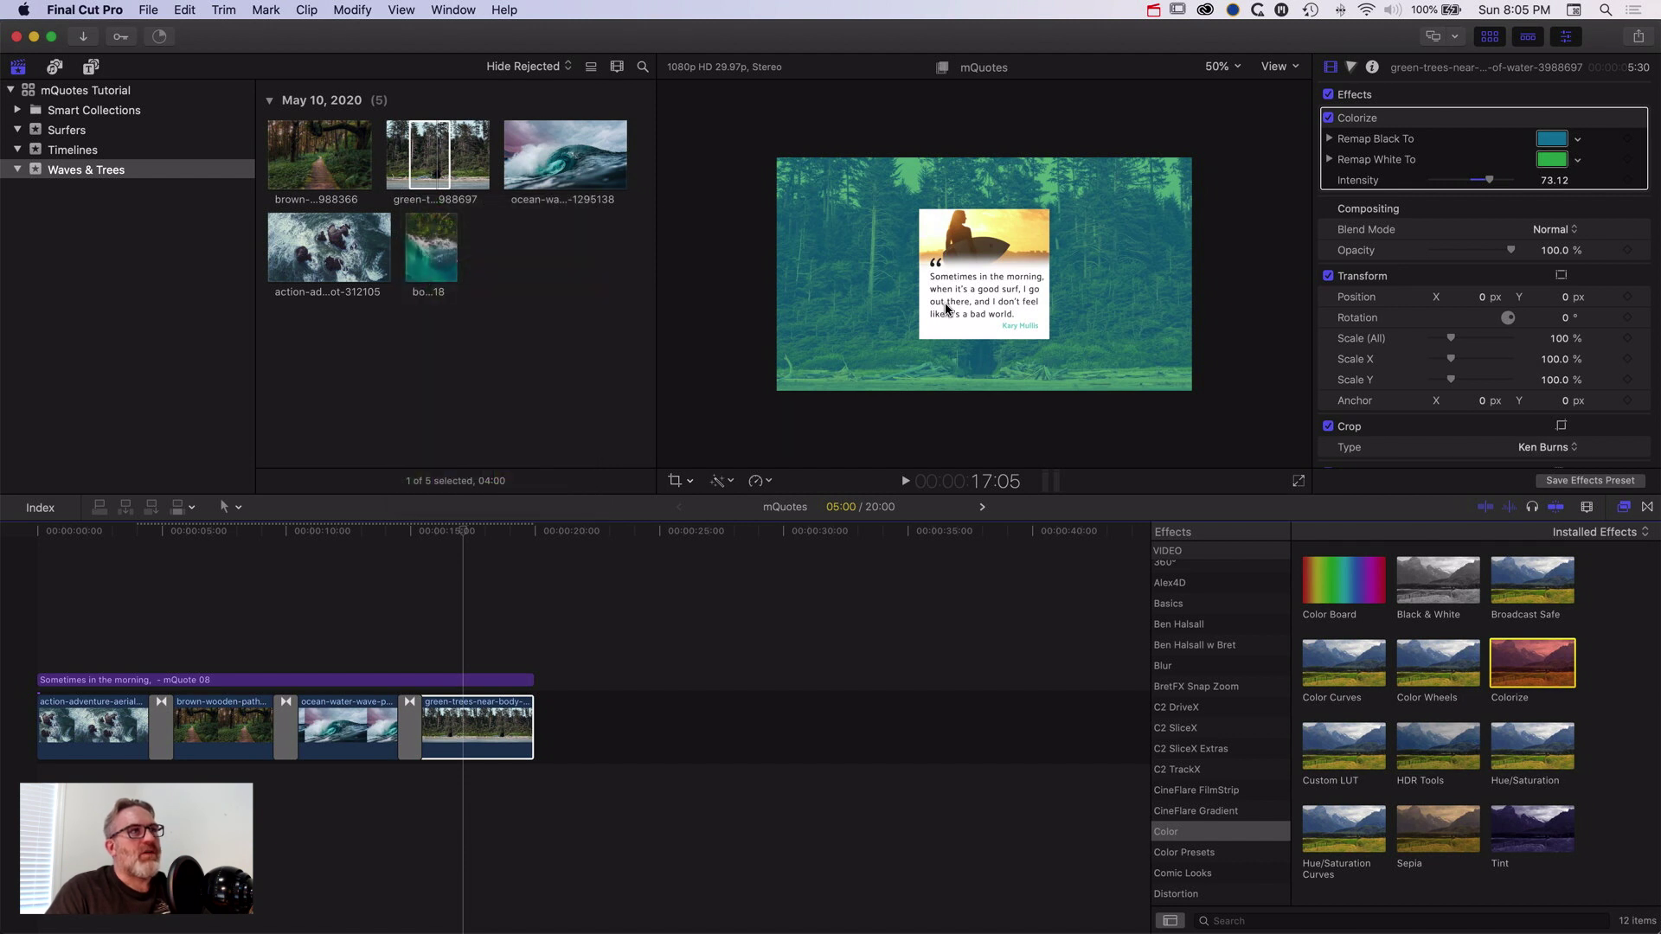
- Paste only the green trees photo's Colorize effect onto the other three background photos, using Stretch to Fit timing, and return the playhead to the start
click(462, 533)
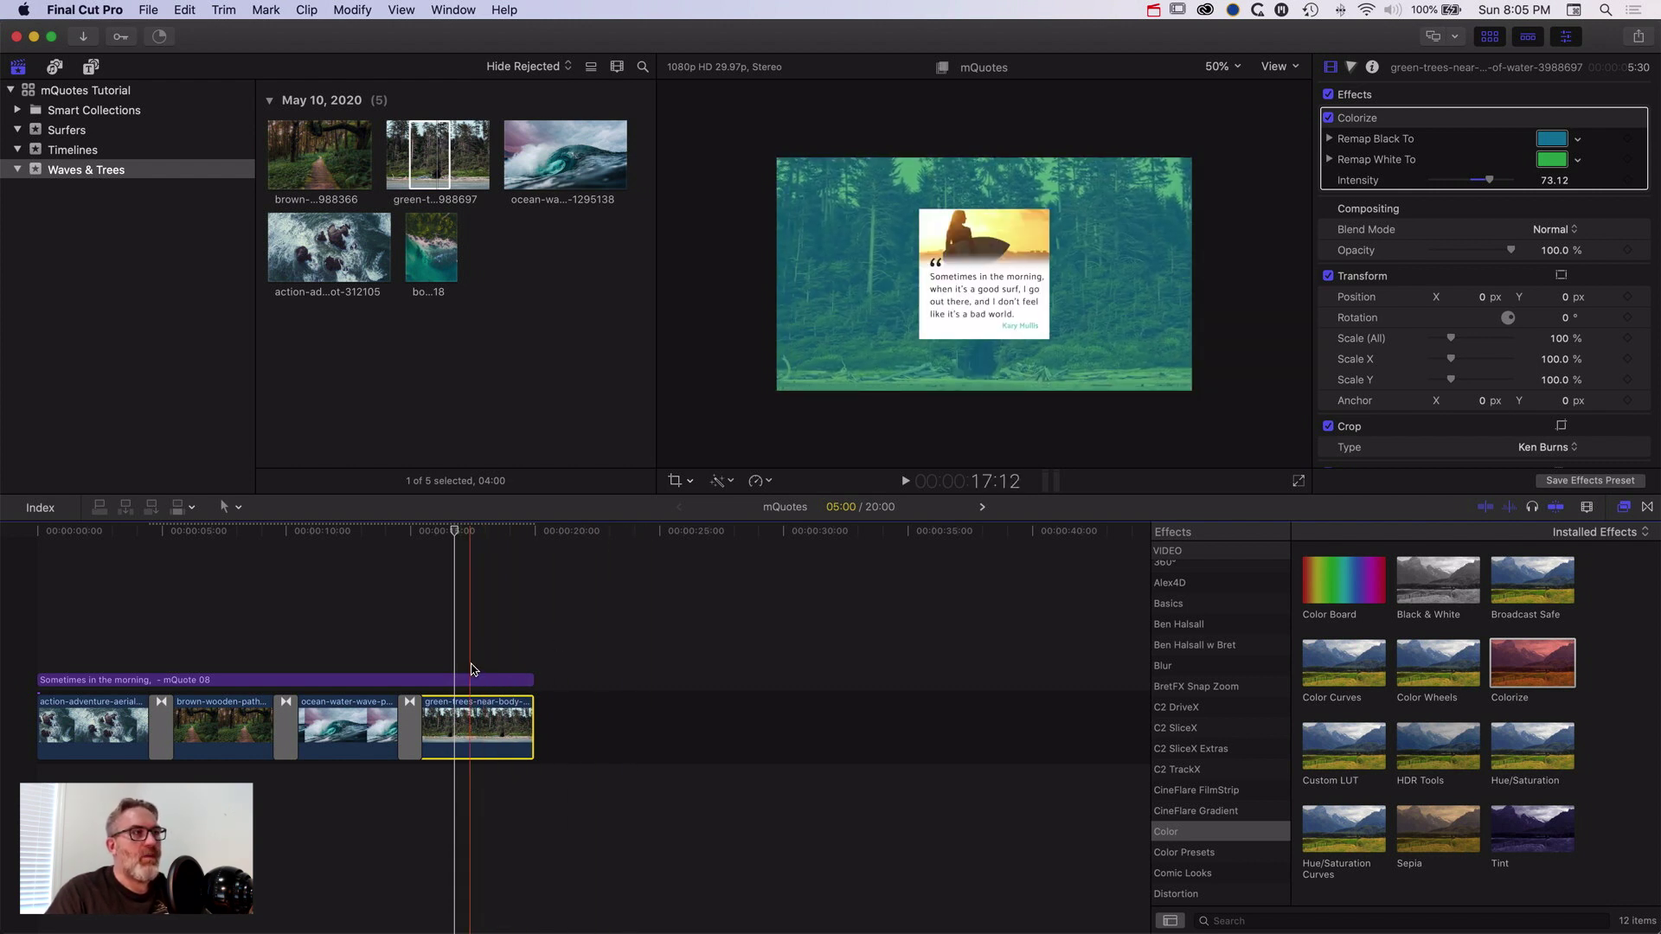
click(355, 721)
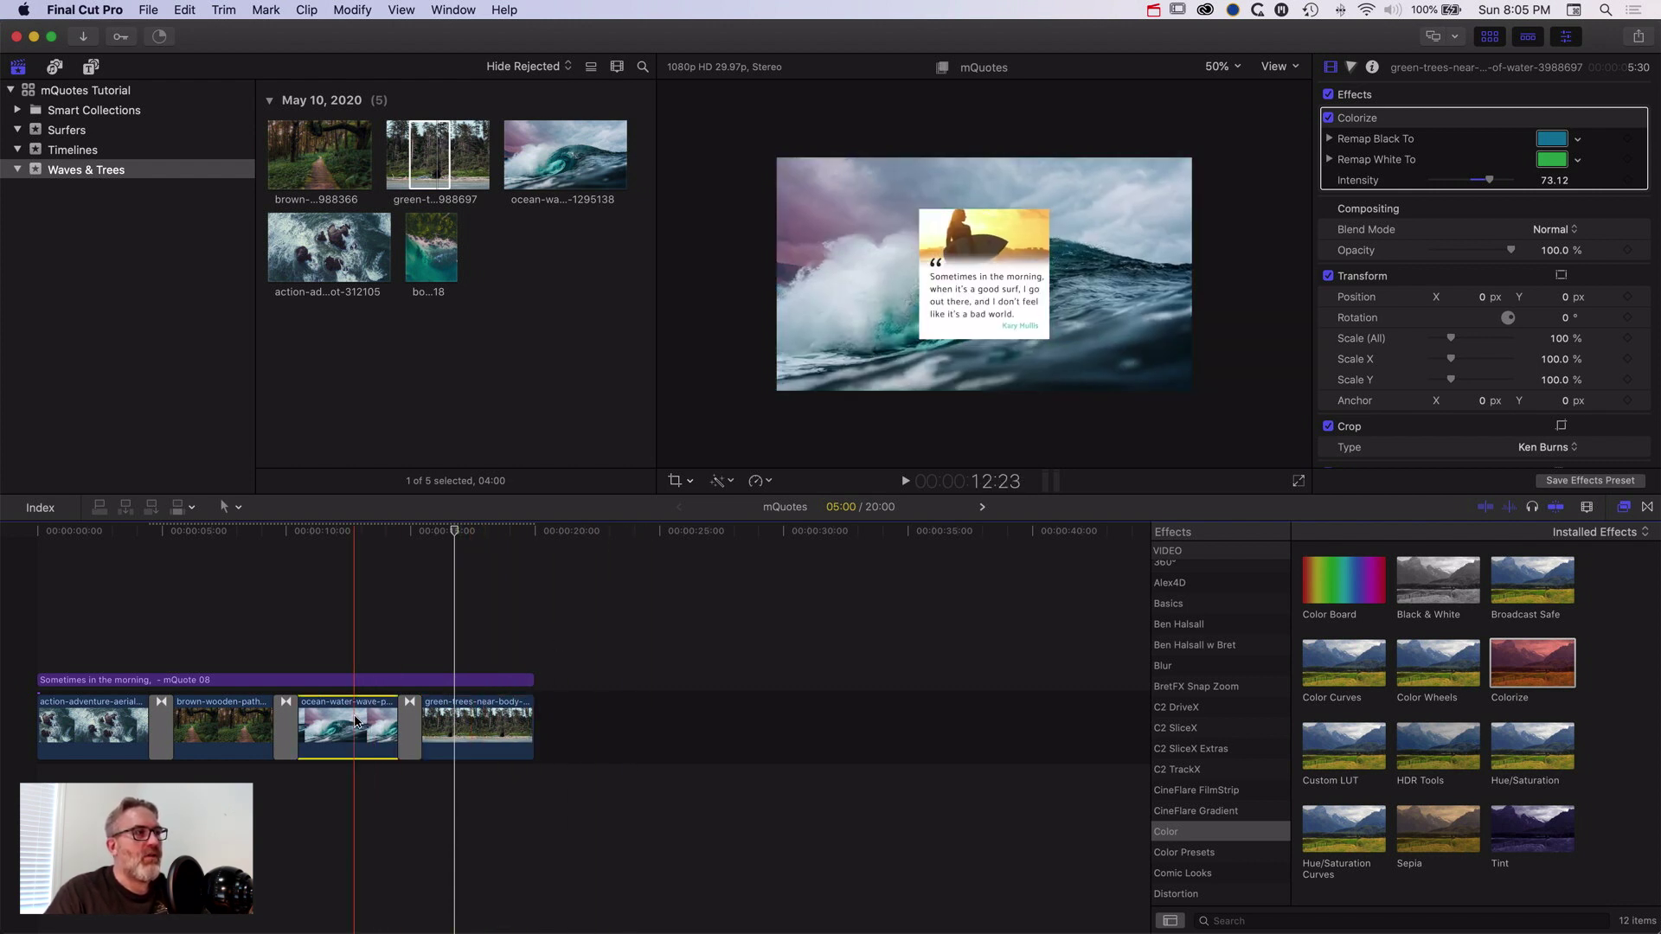
shift+click(107, 730)
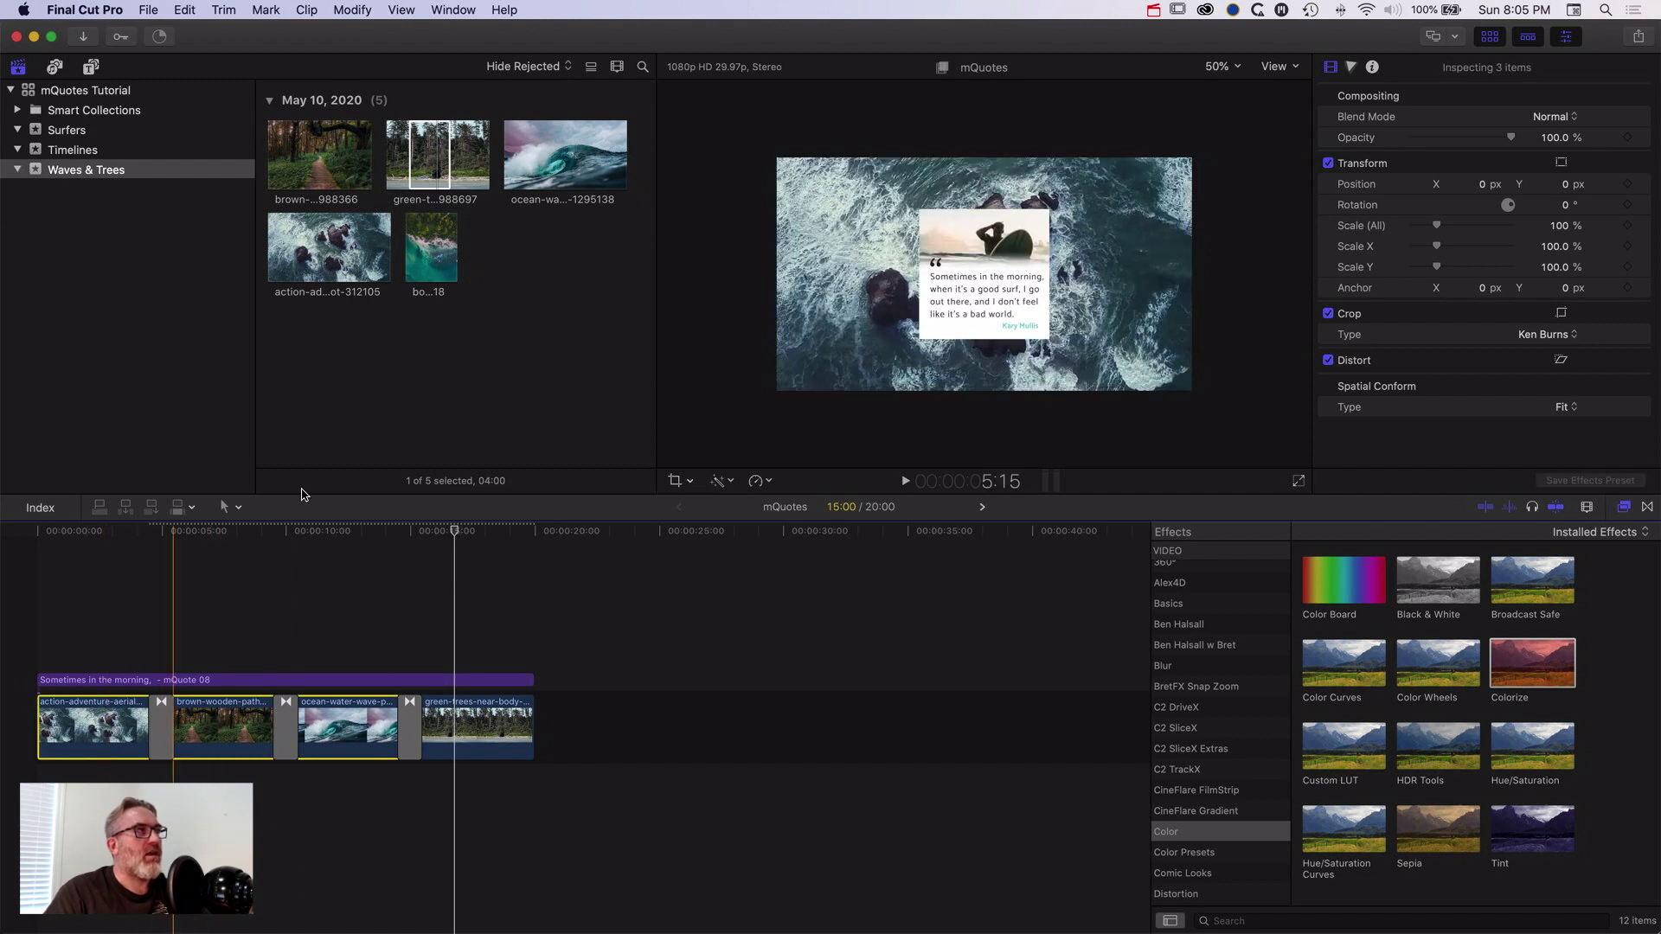
click(184, 9)
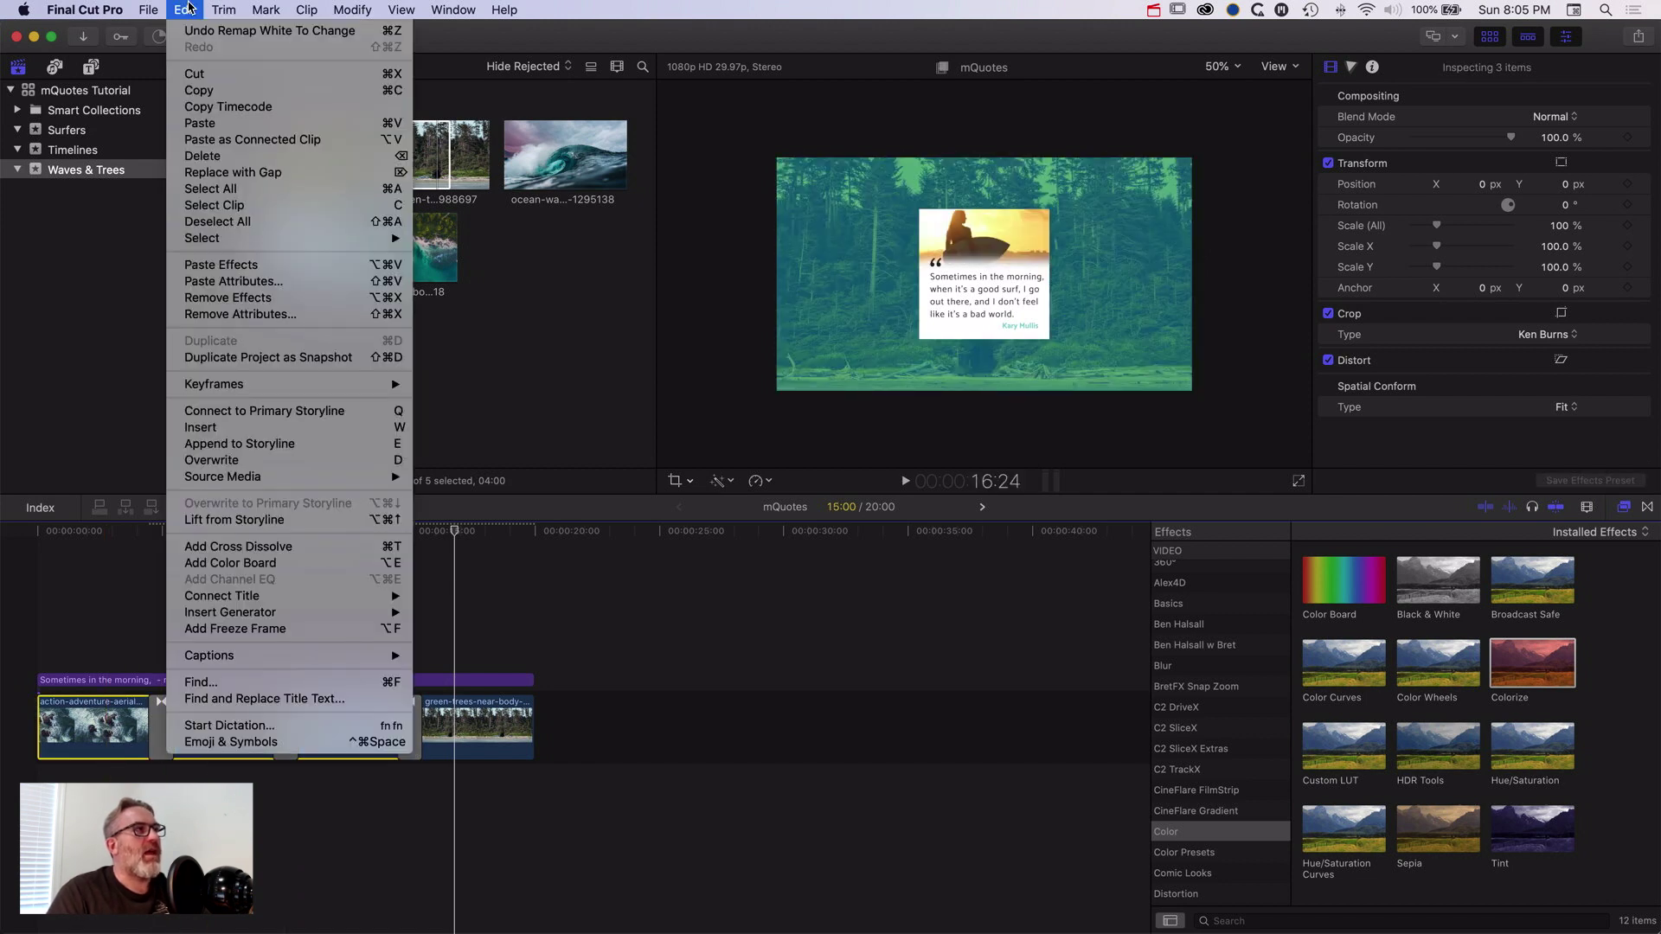
click(254, 283)
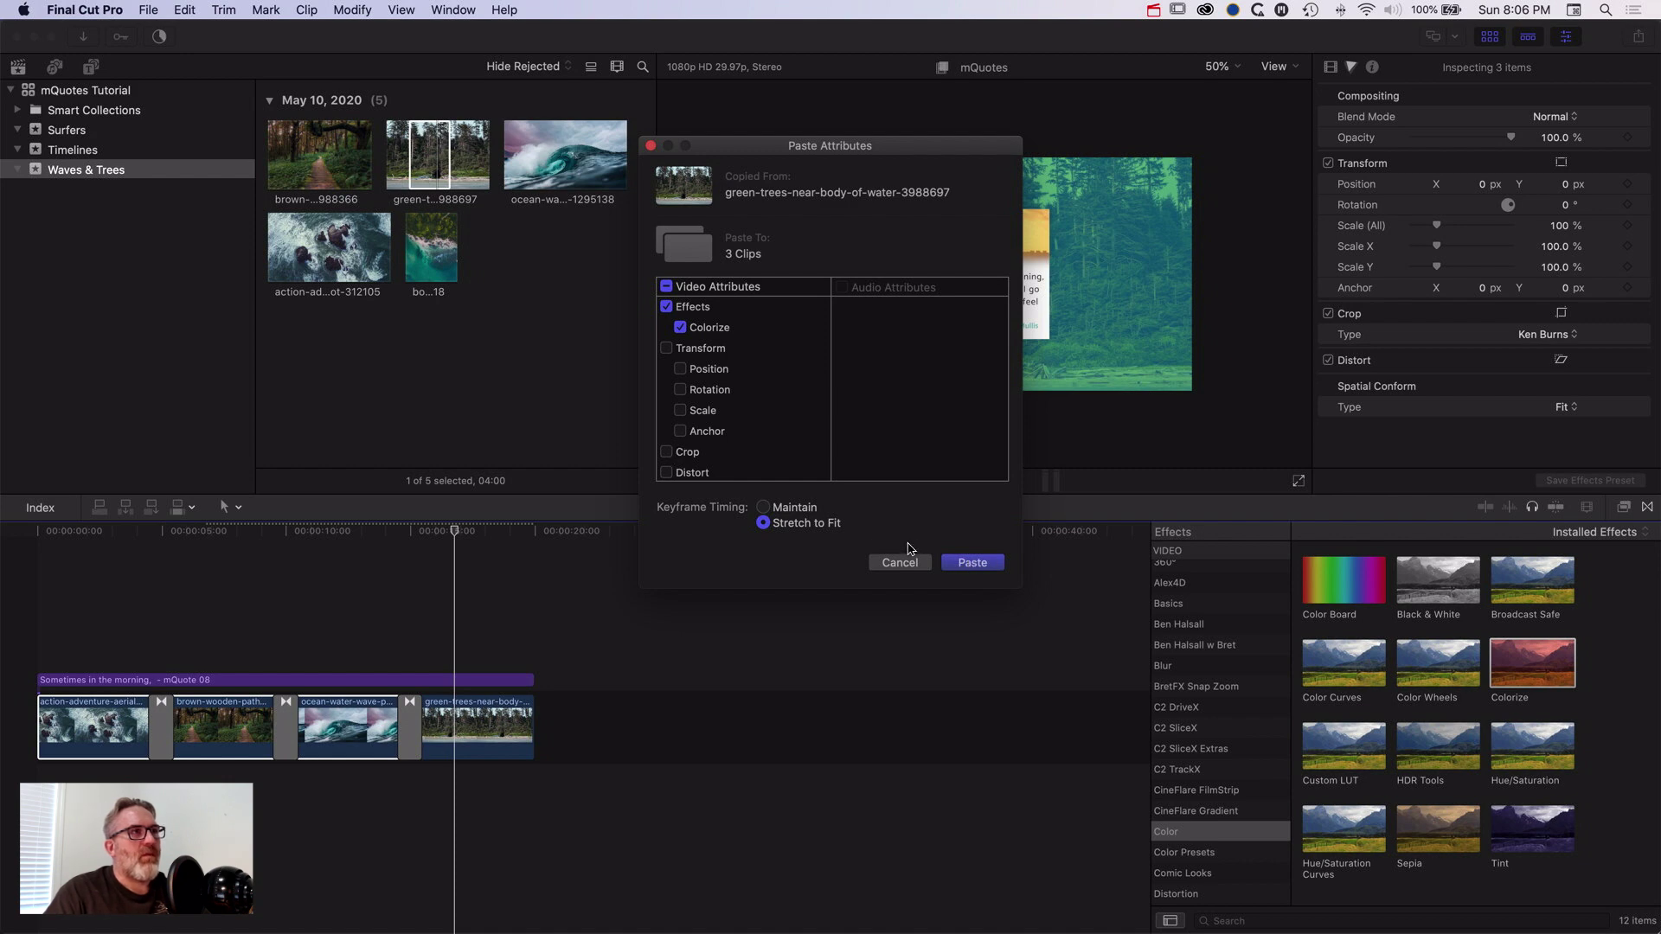
click(984, 571)
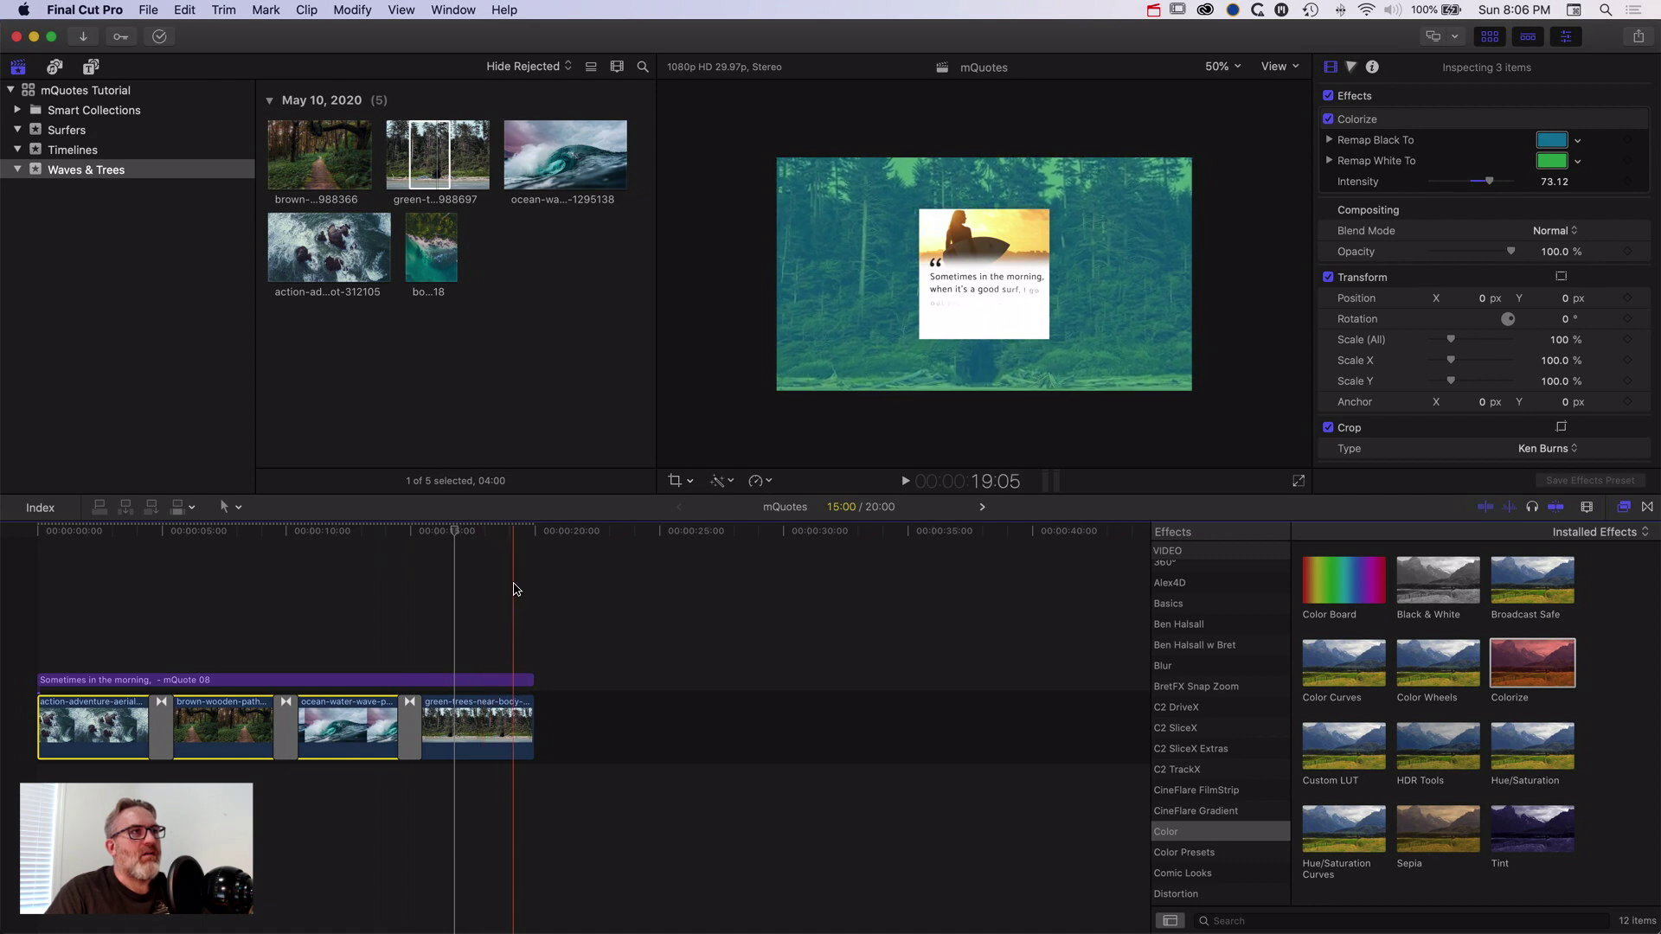
click(147, 597)
click(39, 532)
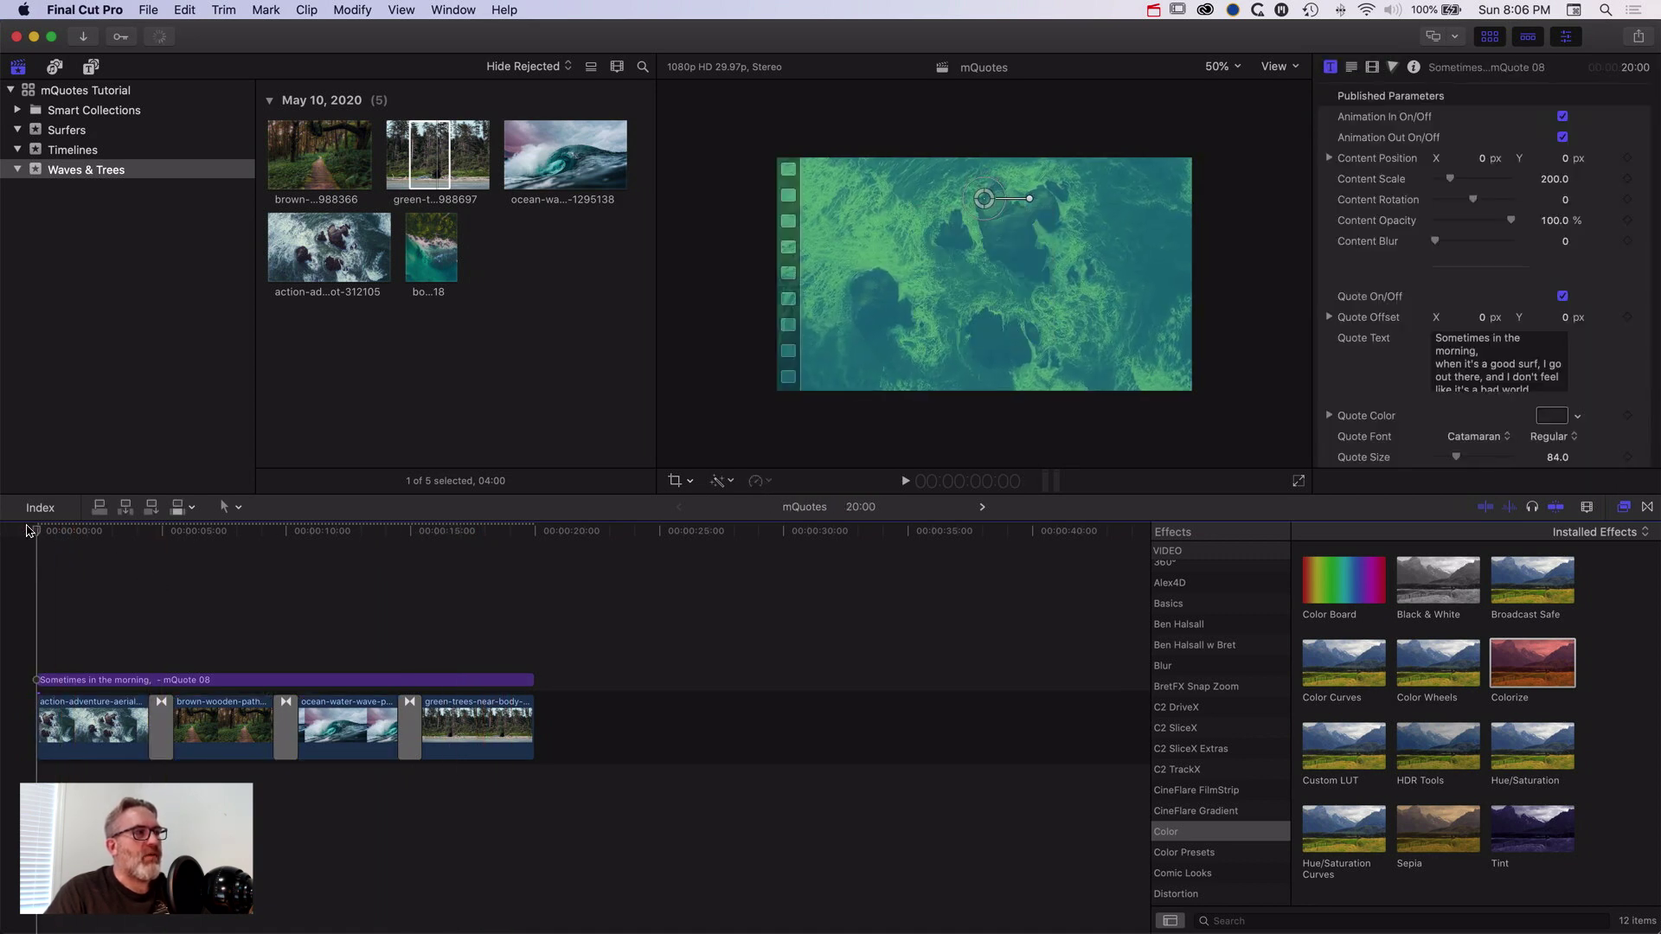
- Set up a Master File export of the mQuotes project with Apple ProRes 422 as the video codec
click(1640, 39)
click(1539, 126)
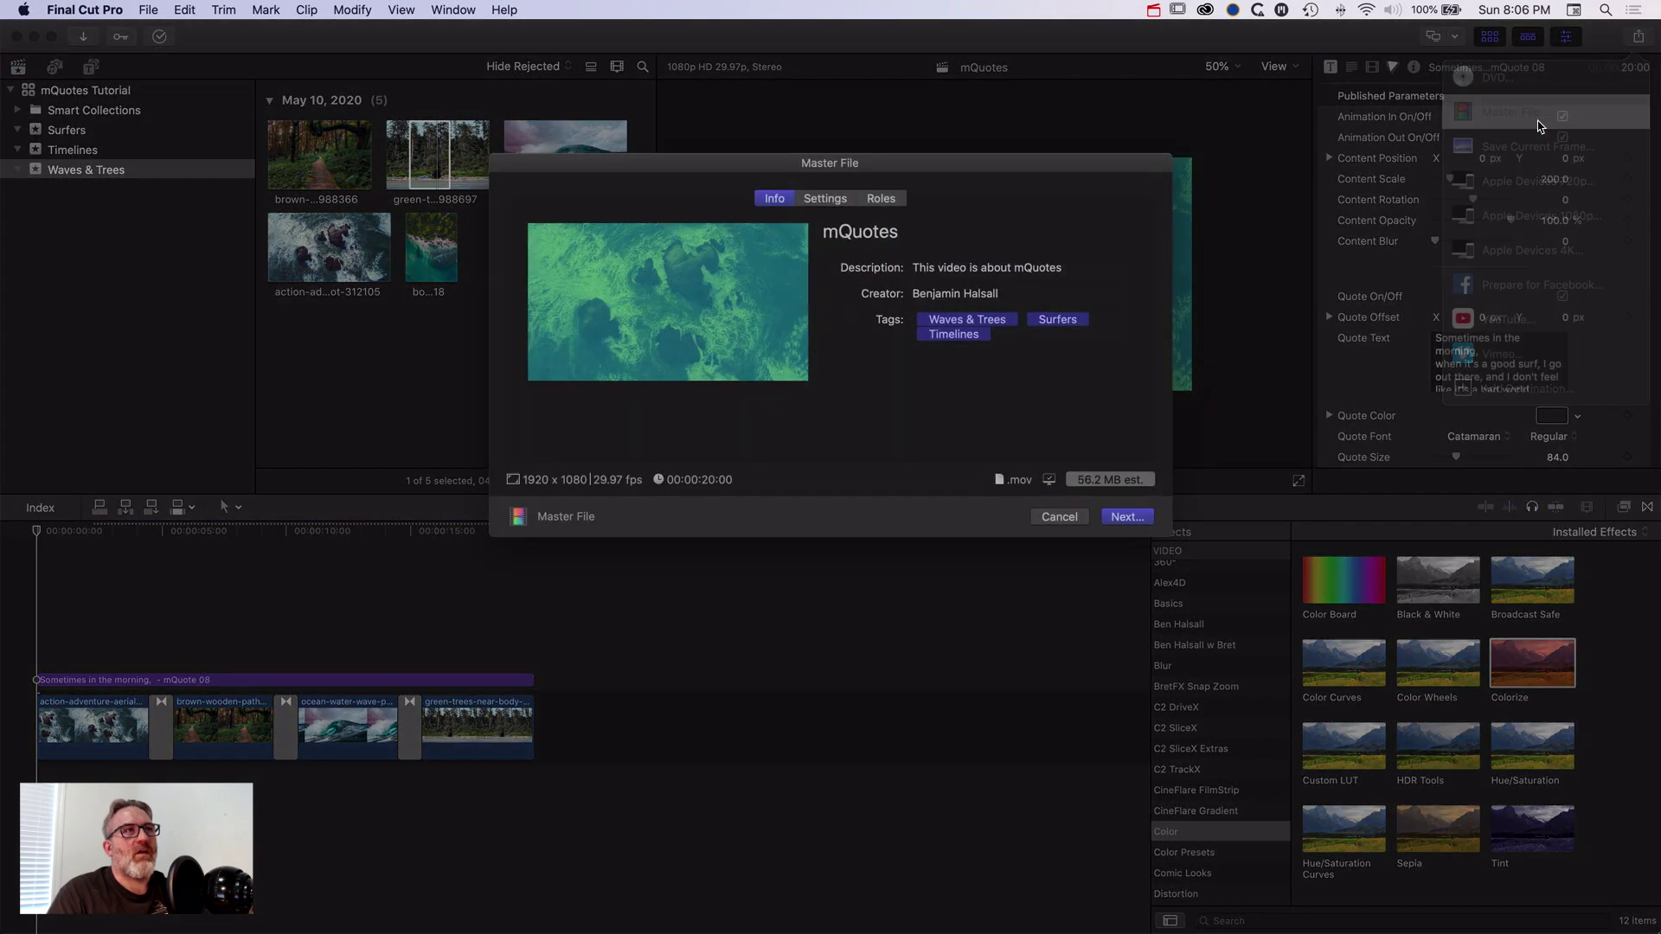
click(825, 198)
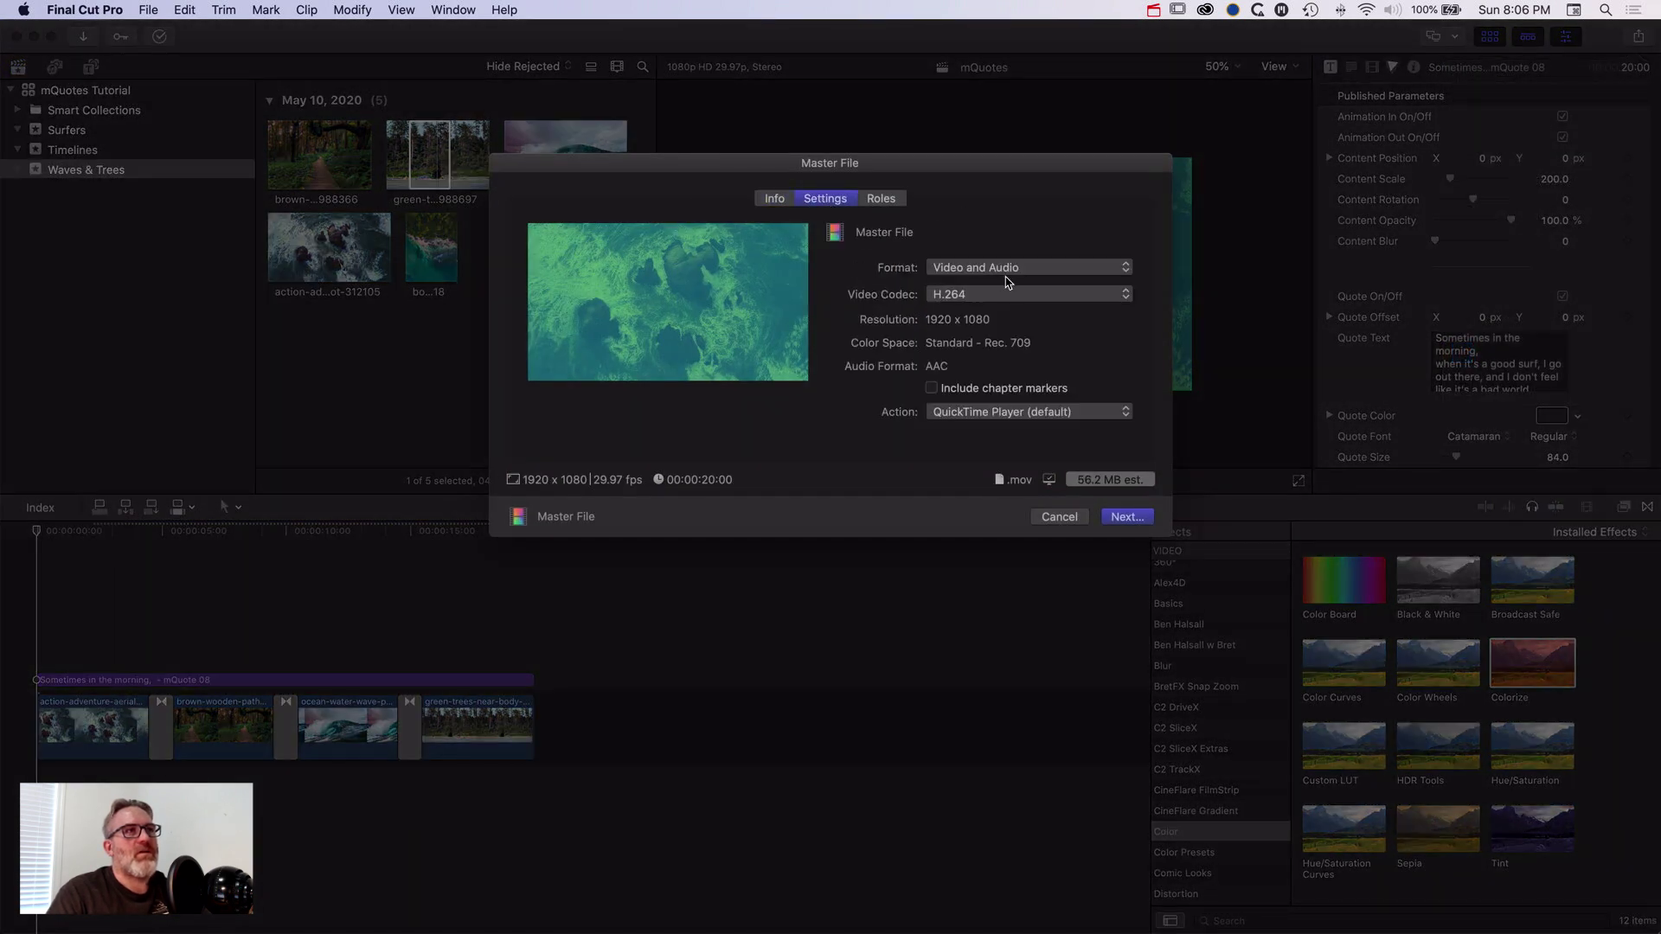
click(999, 294)
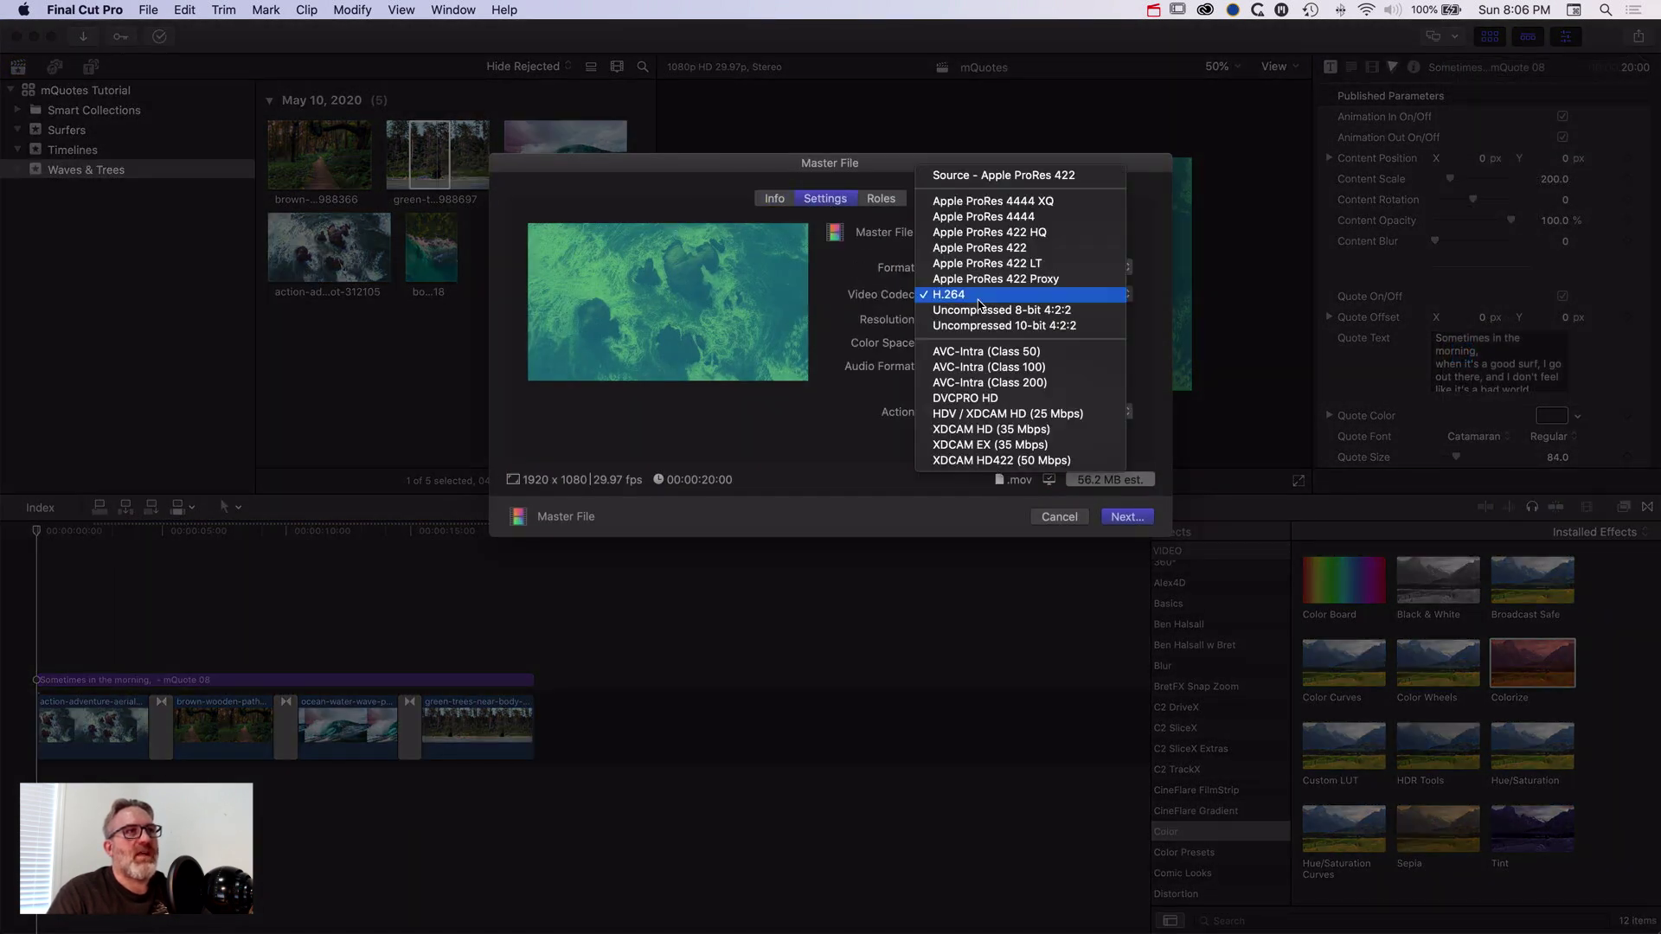
click(995, 252)
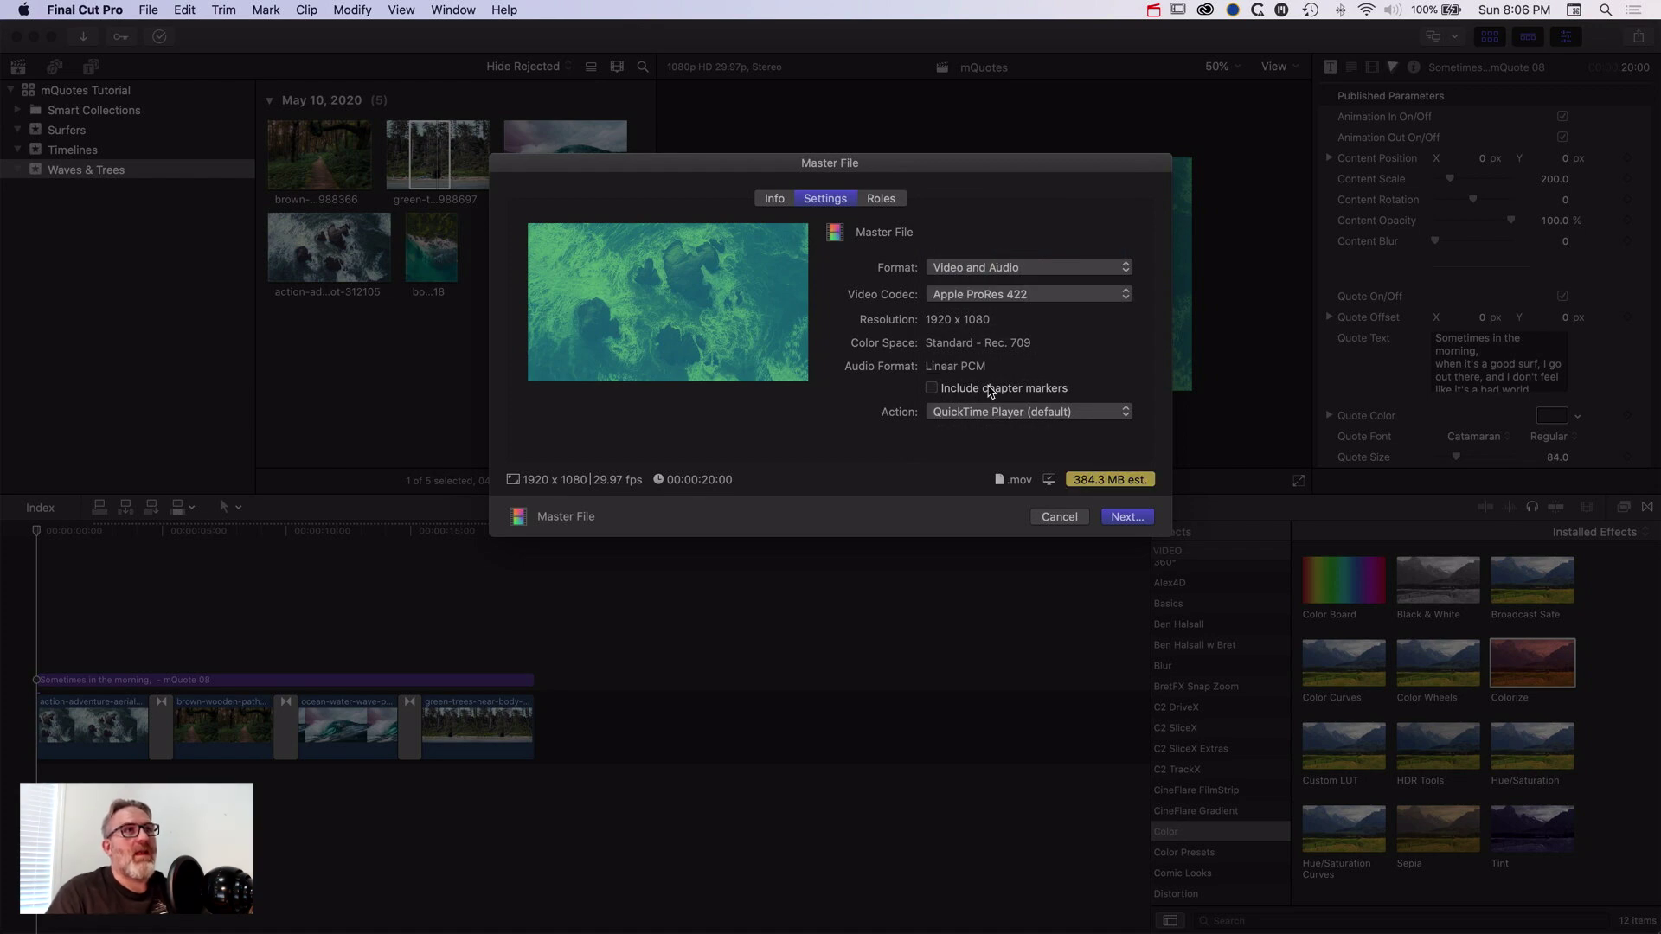
- Save the master file as "mQuotes - Export 1080p - R01" in the Week 20a - mQuotes folder
click(1127, 516)
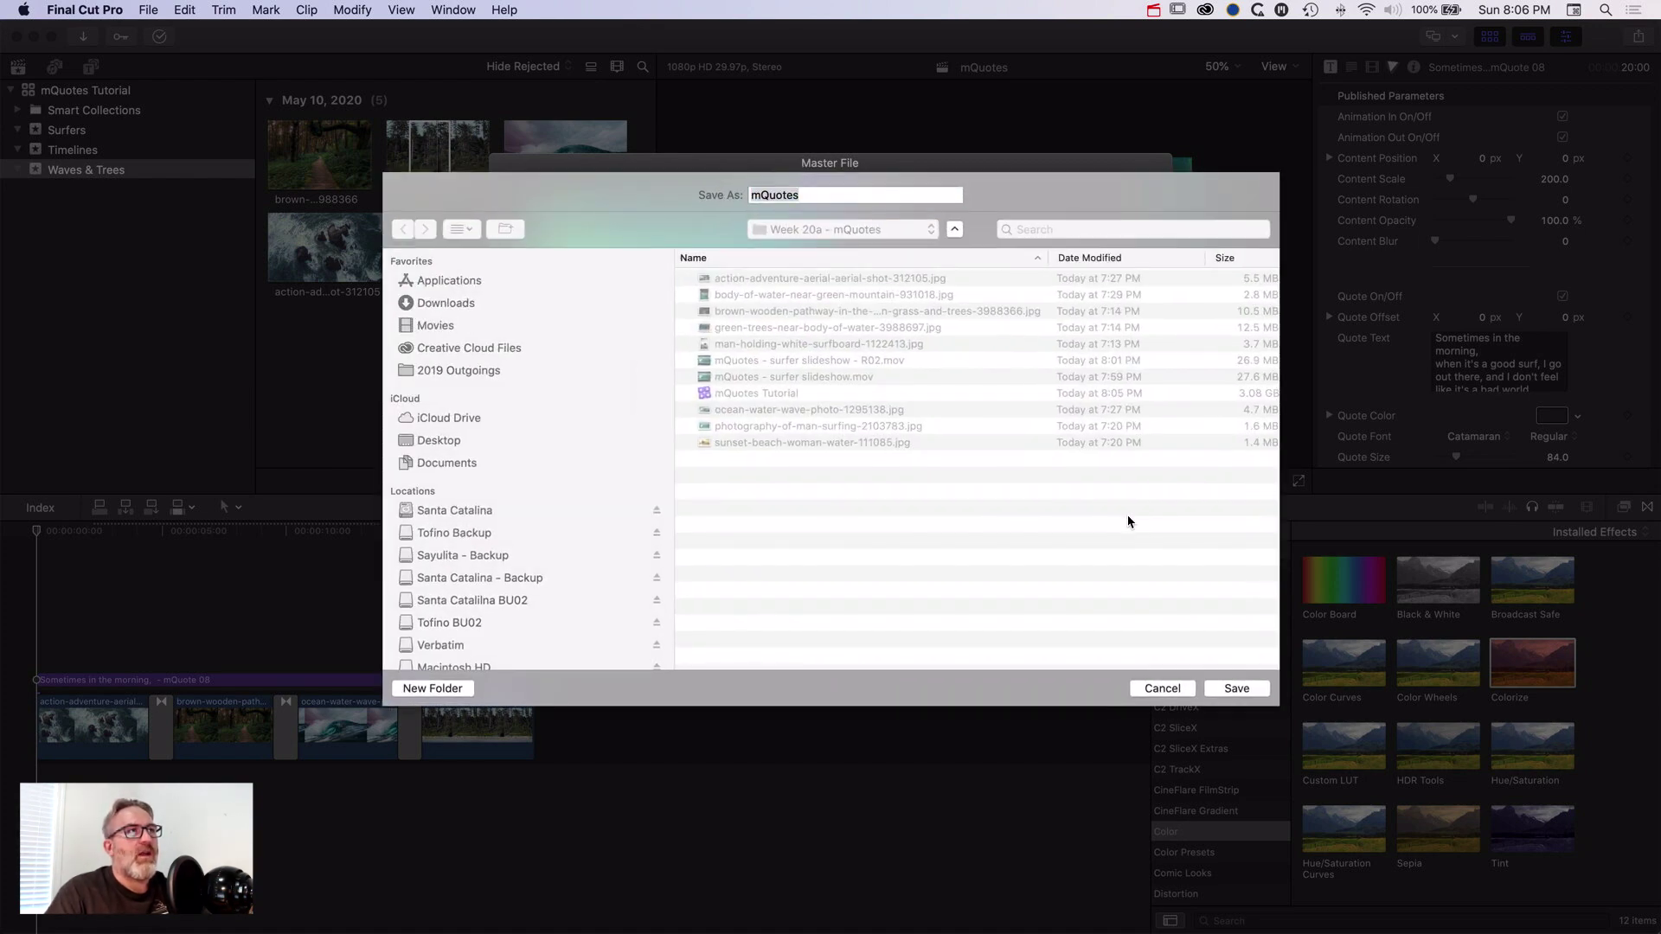
click(841, 194)
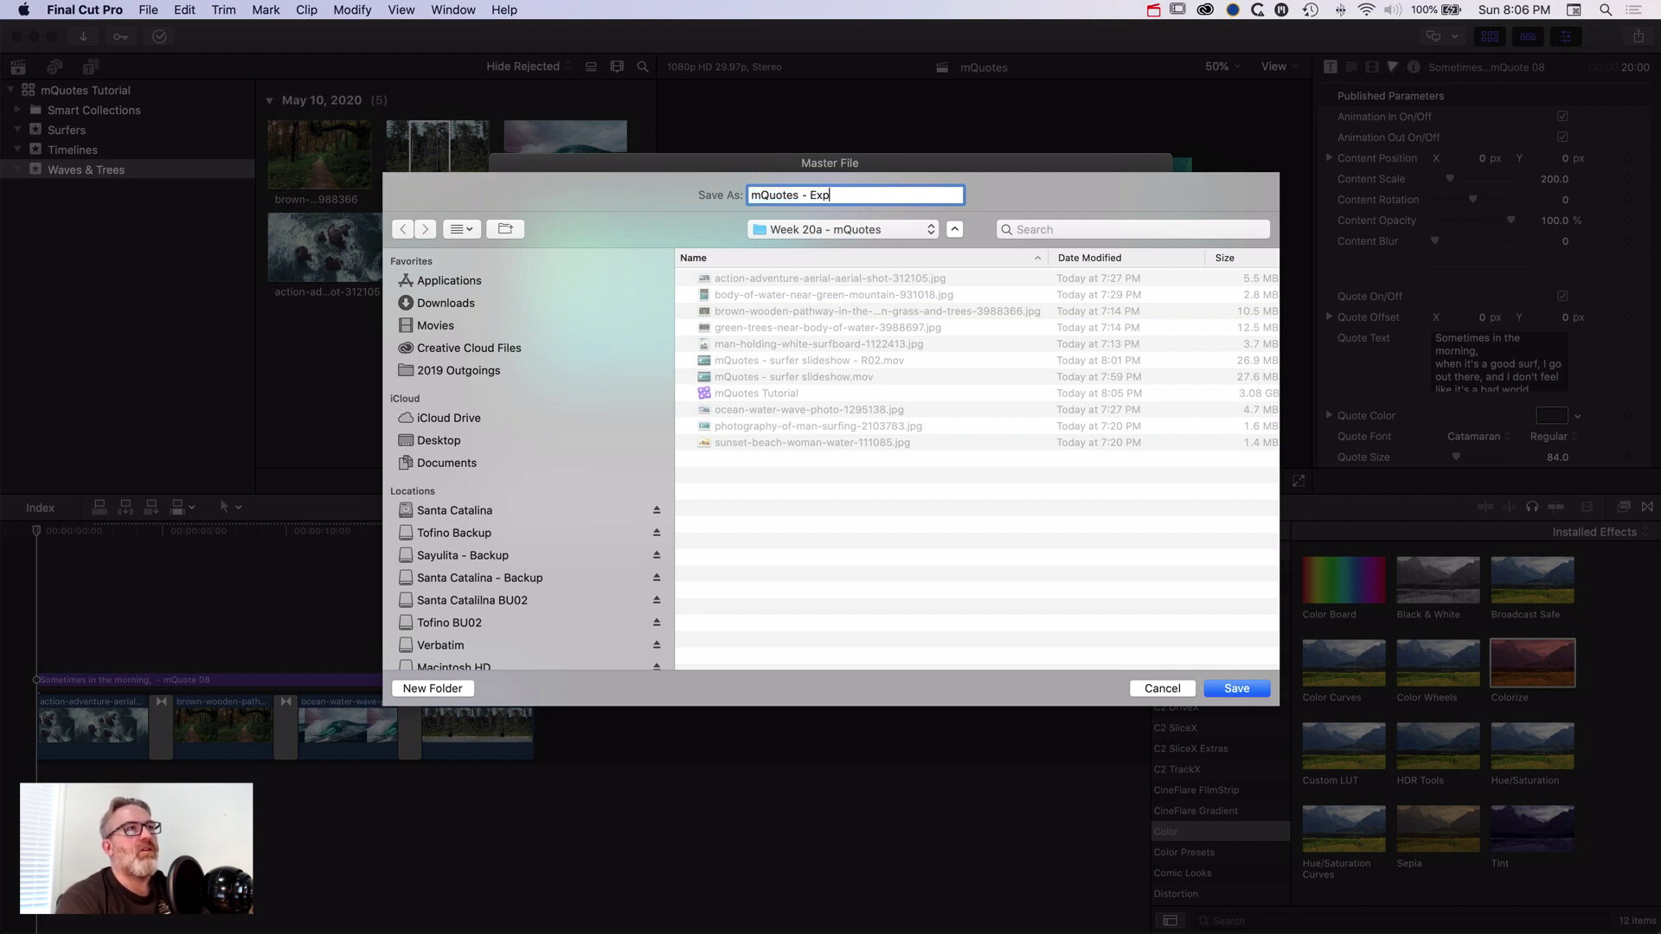
text(- Export 1080p - R0)
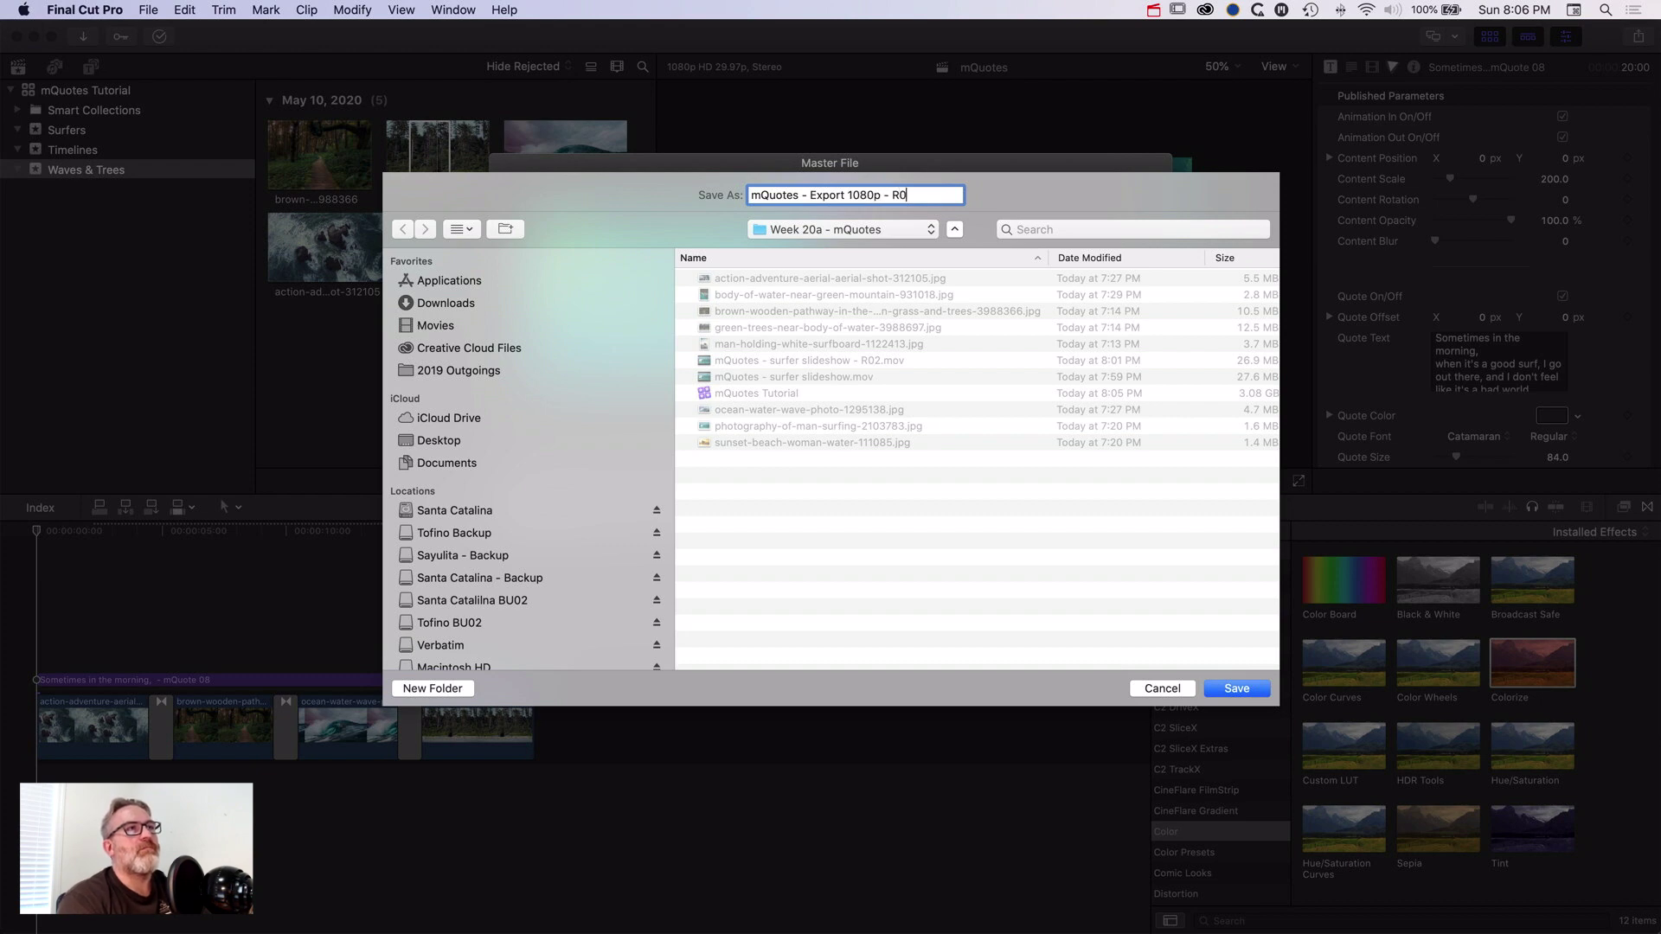
text(1)
key(Return)
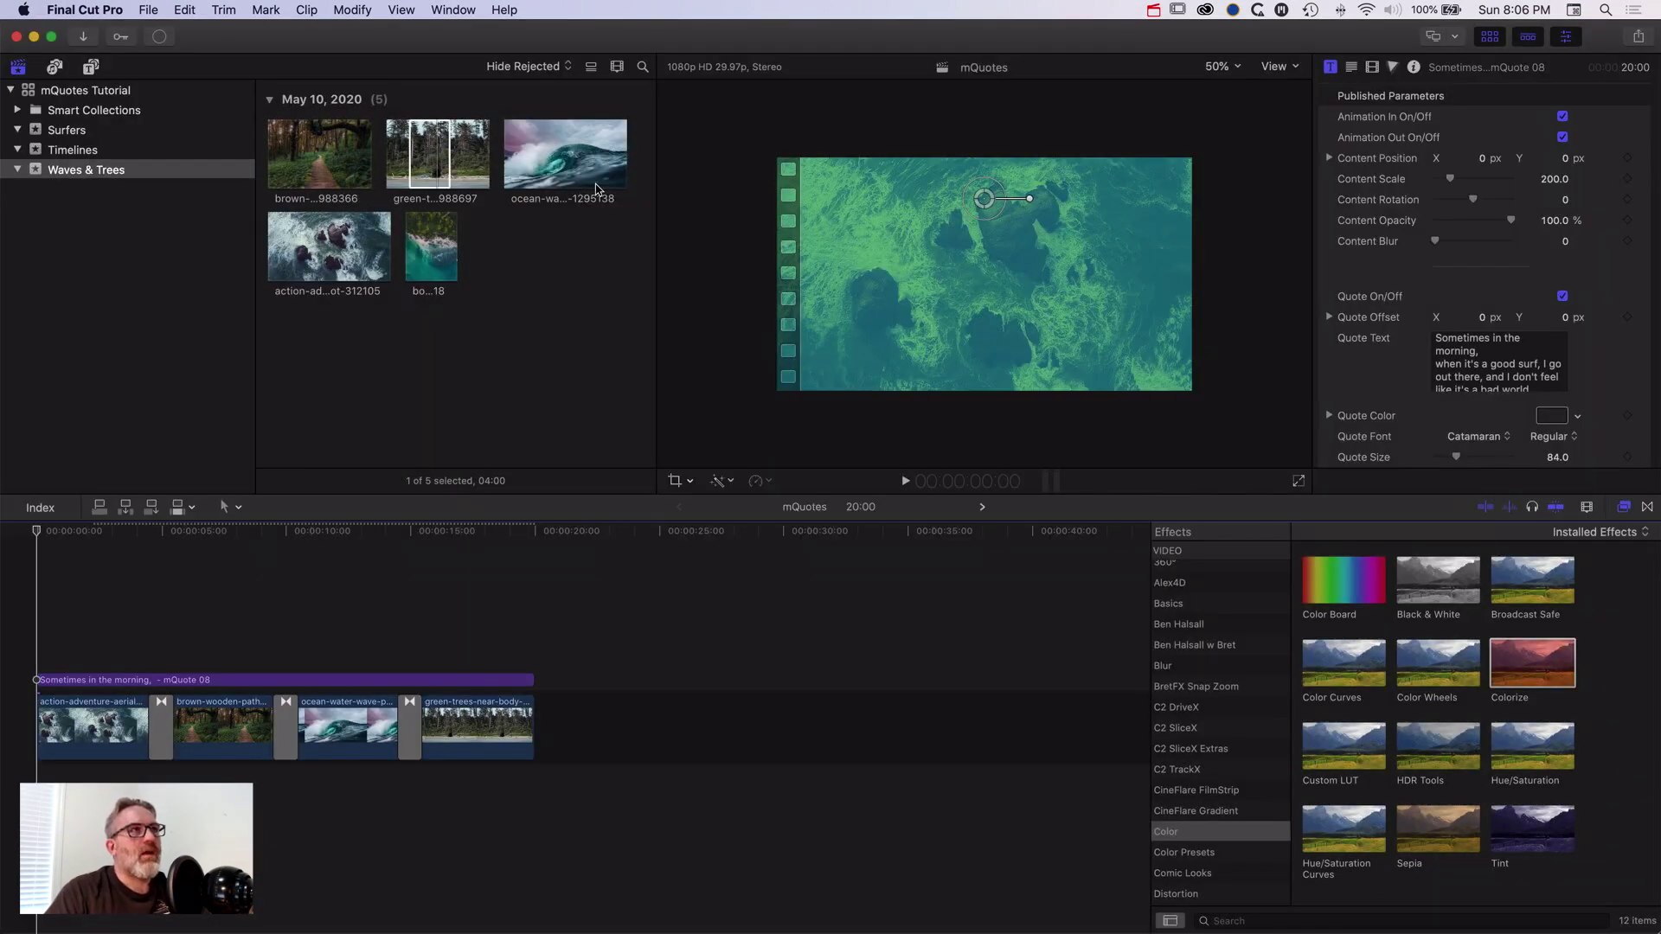
- Start a new project in the Waves & Trees event with a custom video format of 1080 x 1080
click(438, 143)
click(149, 9)
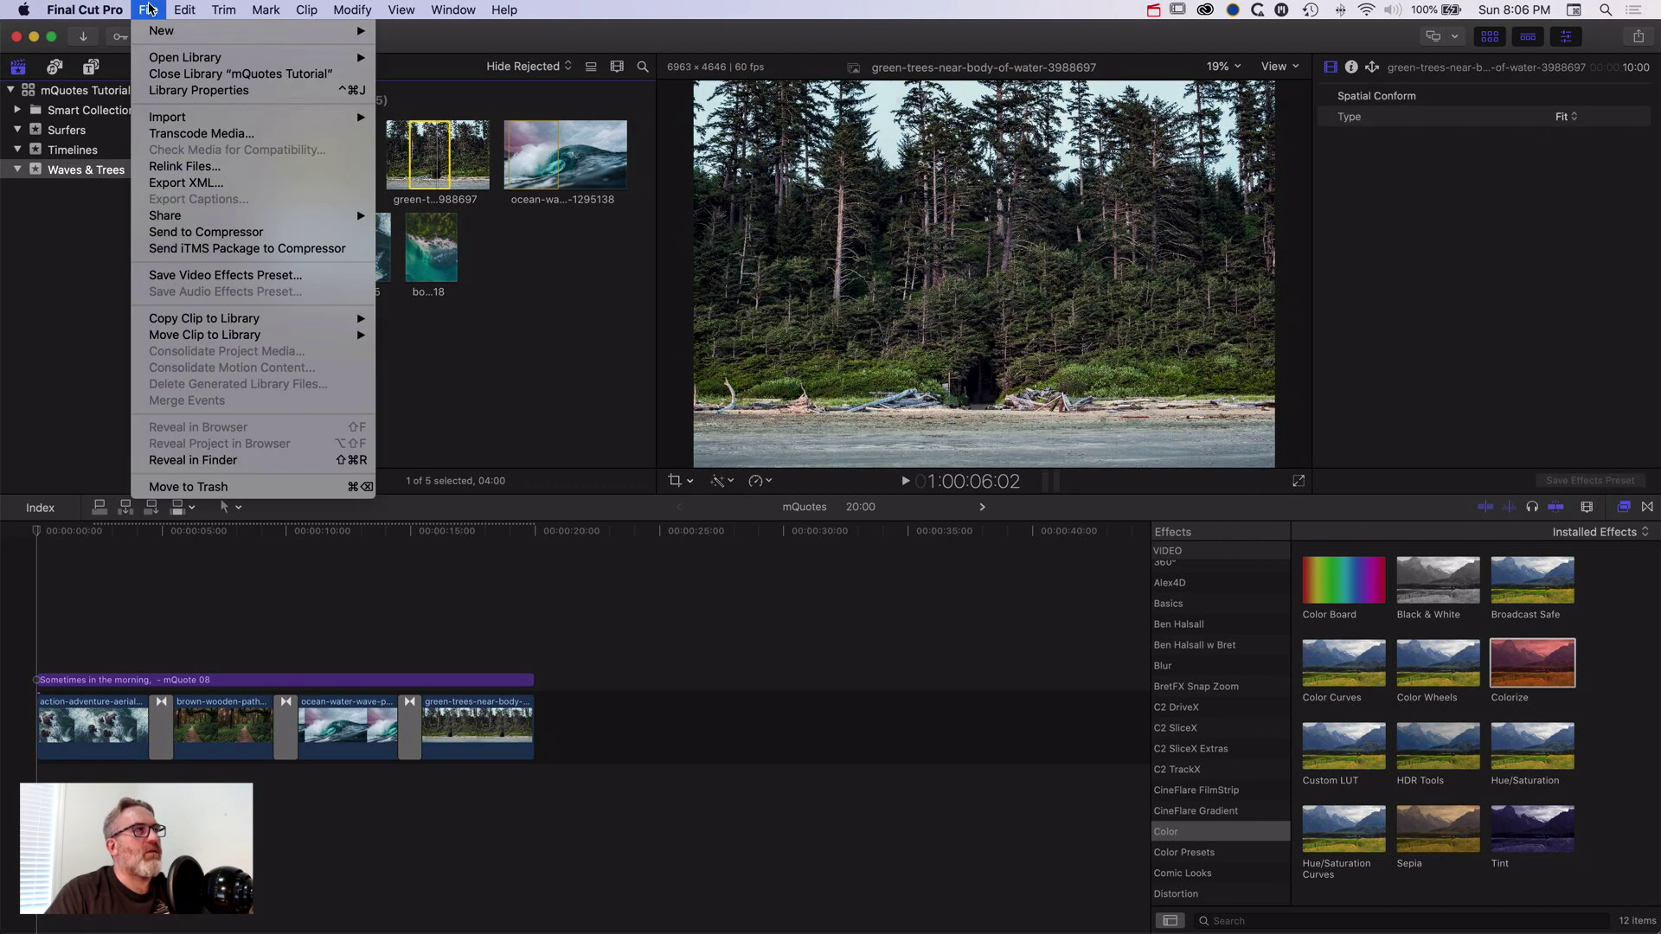
mouse_move(164, 30)
click(467, 40)
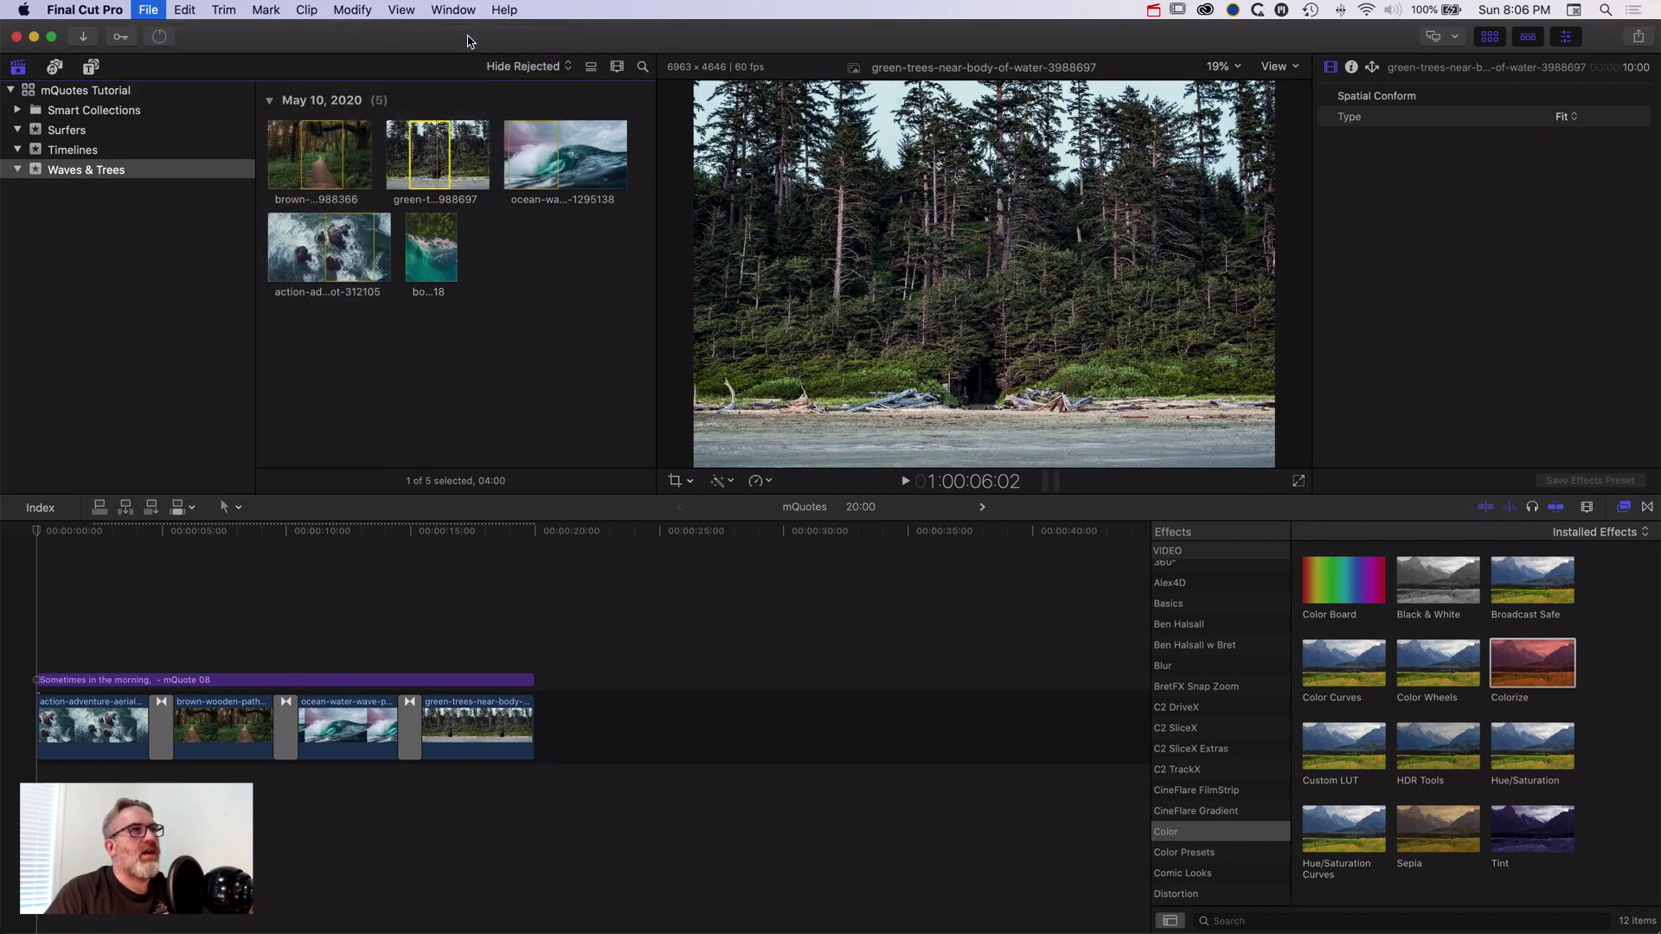
click(764, 162)
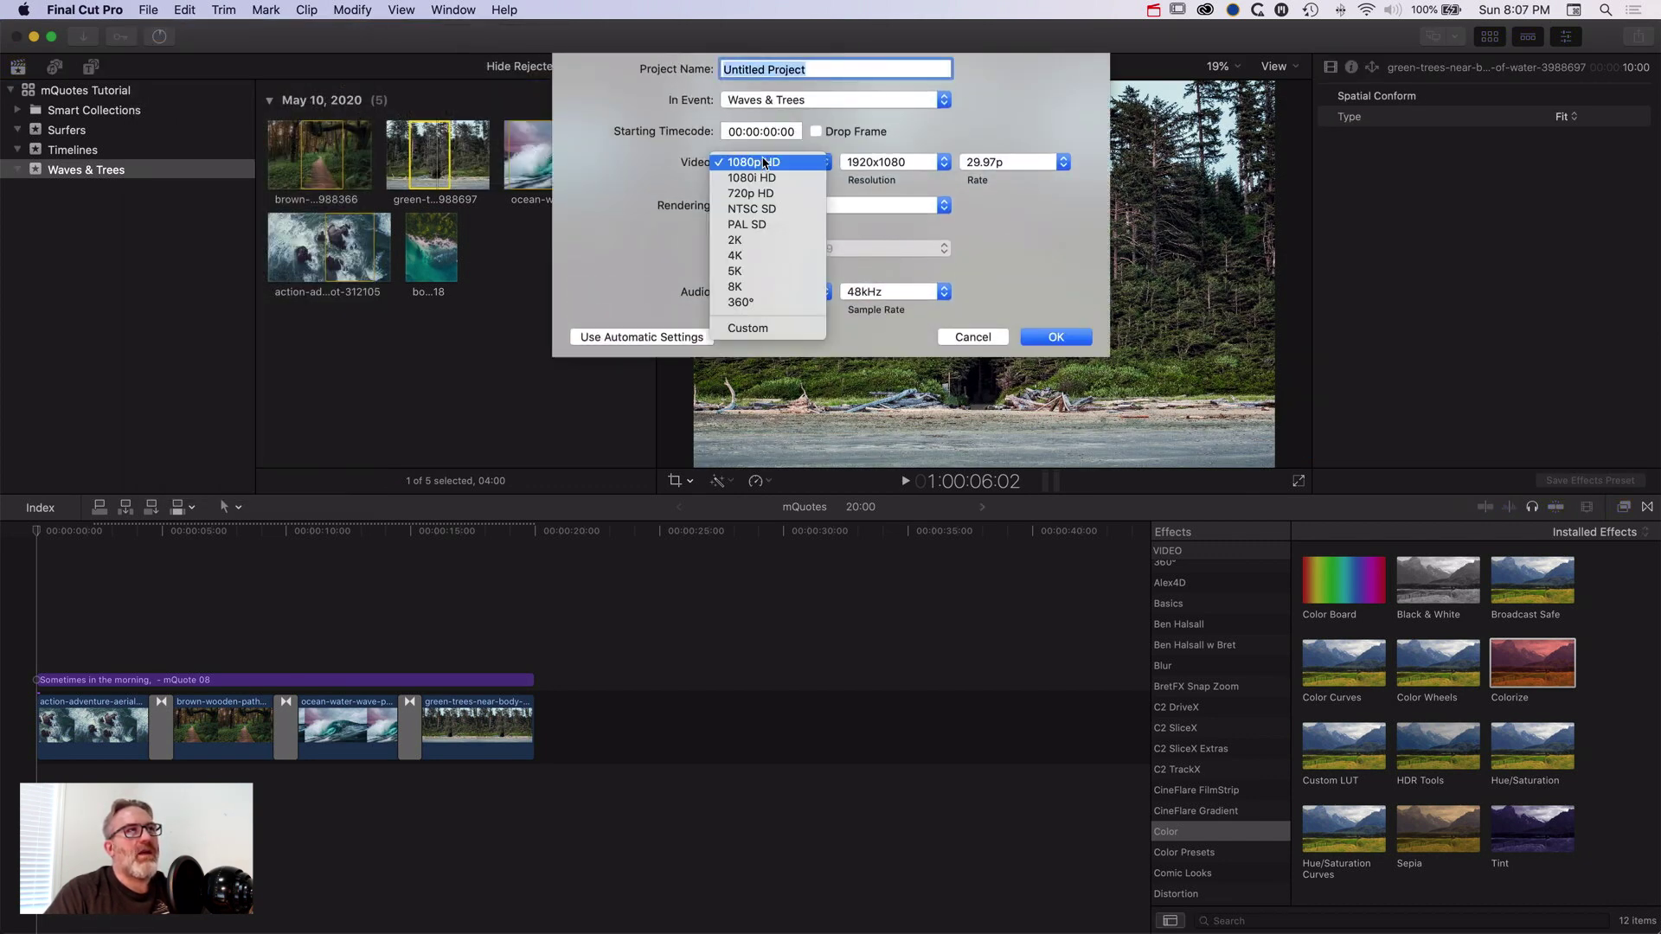
click(776, 329)
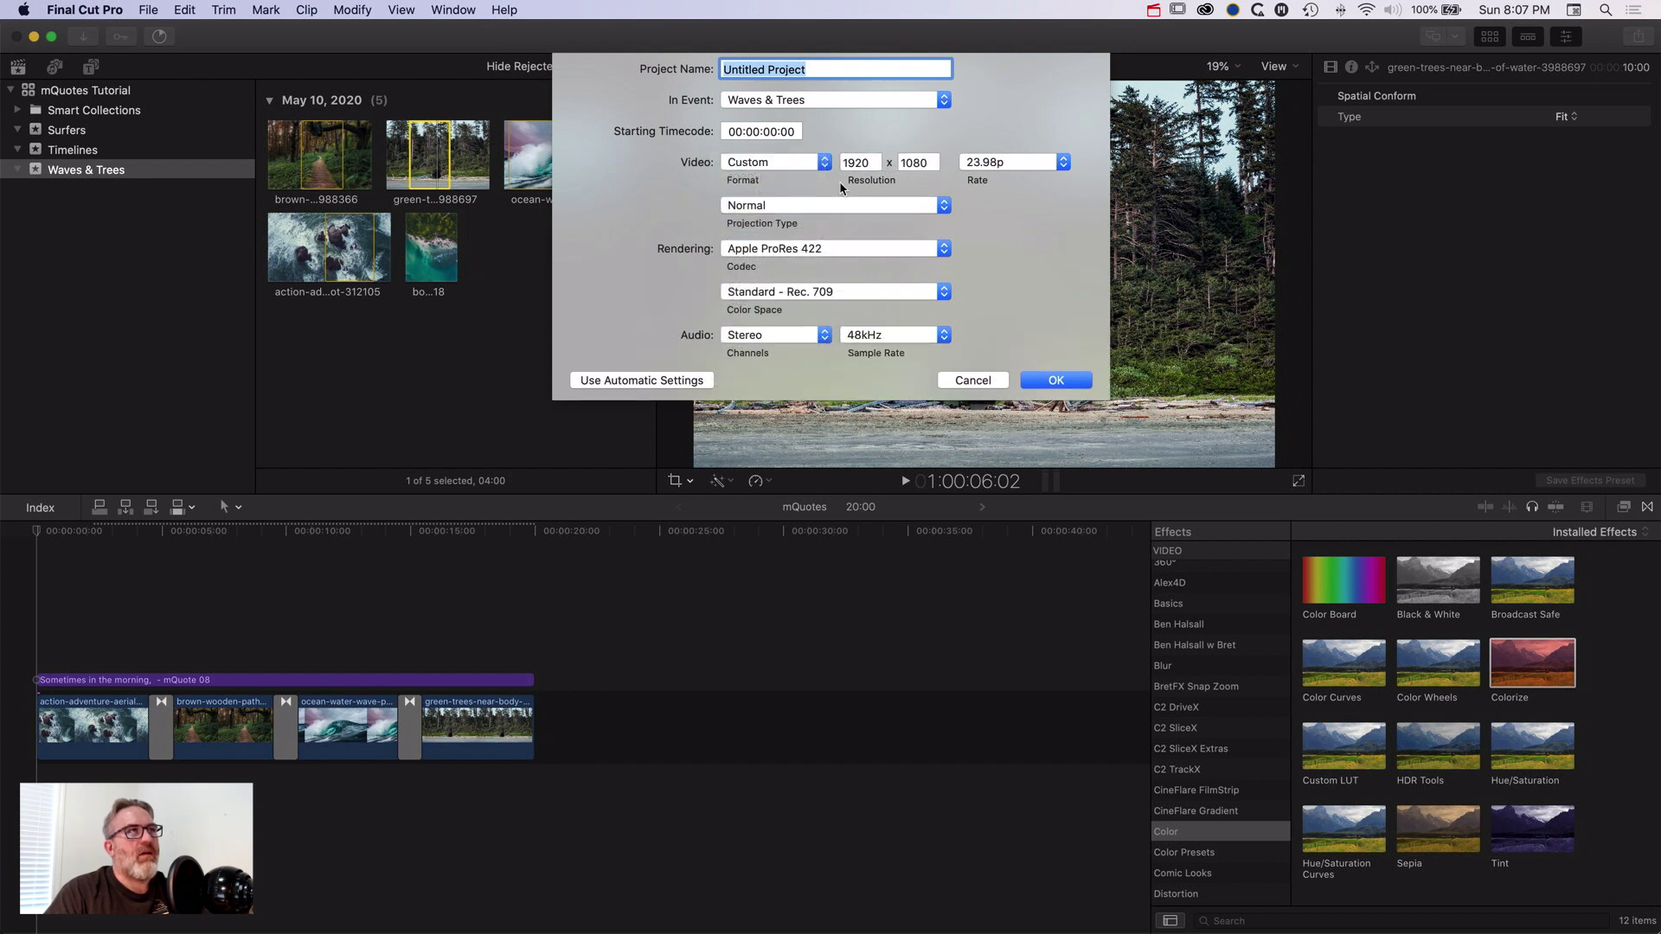
double_click(870, 162)
text(10)
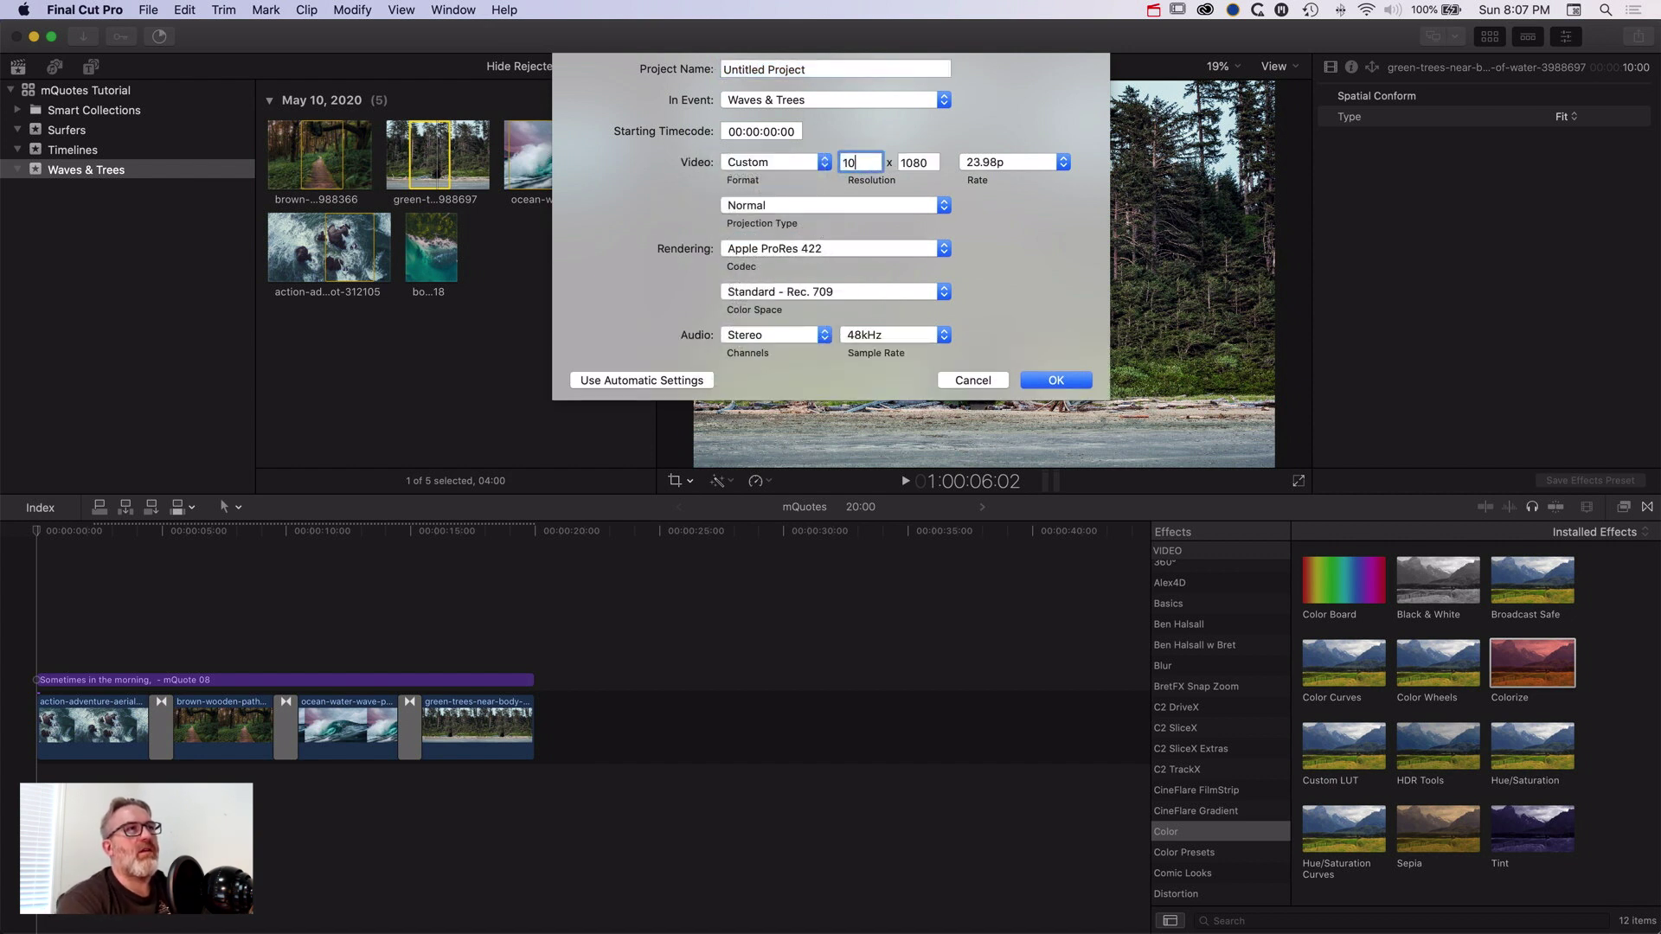
text(80)
key(Tab)
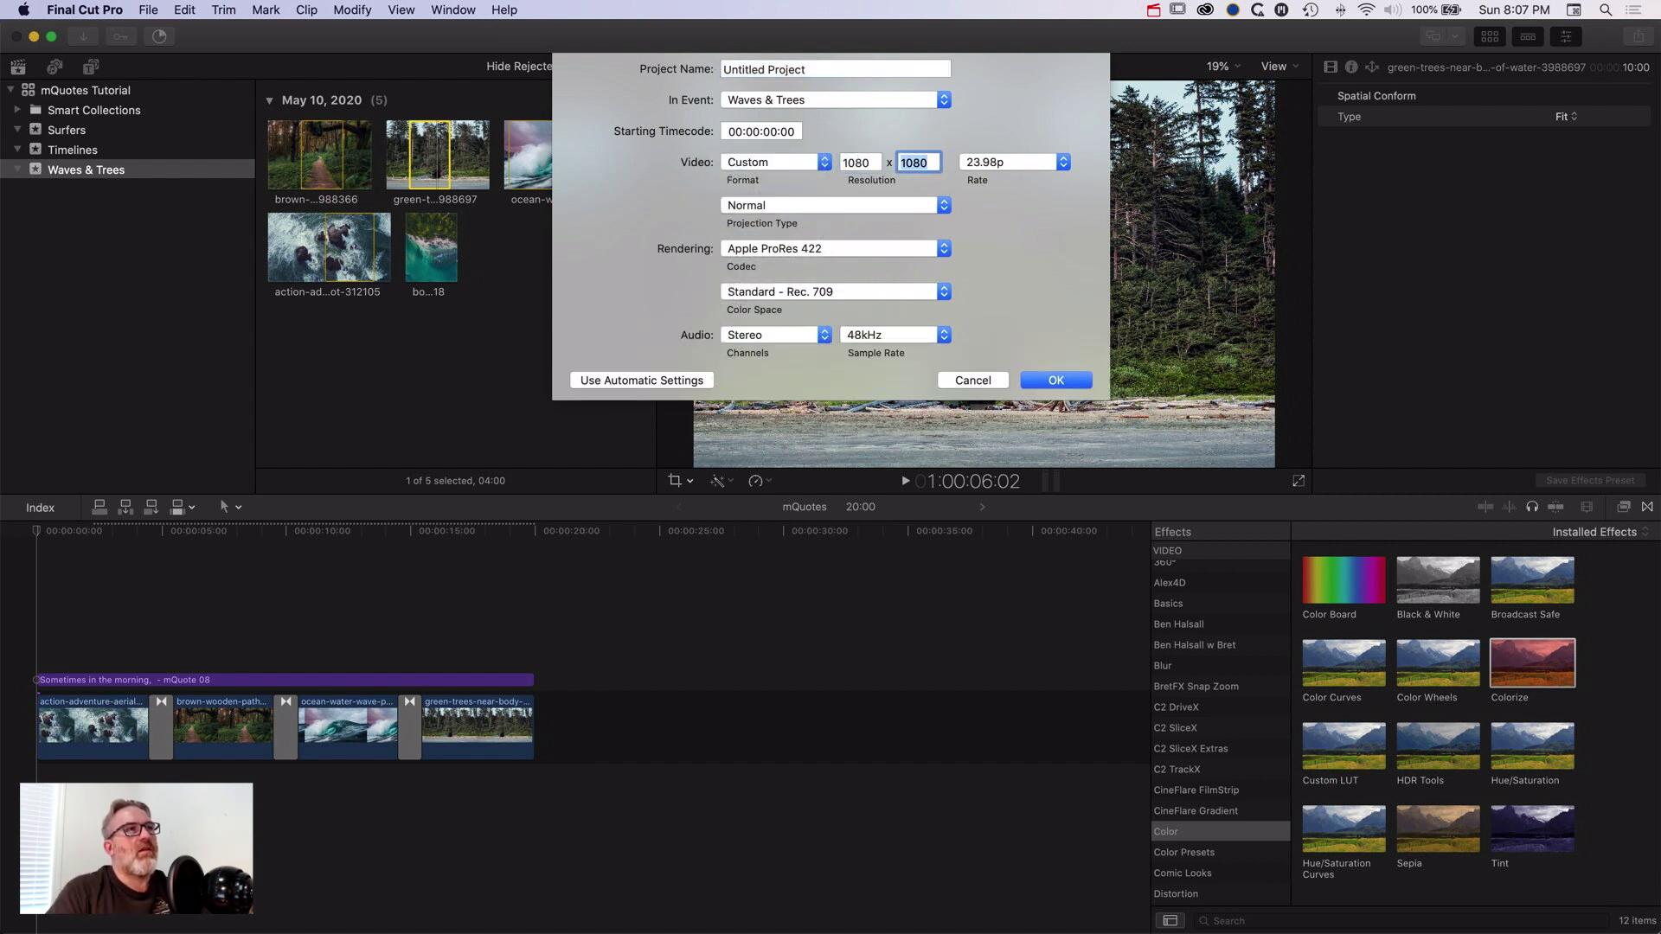
- Set the new project's frame rate to 29.97p, name it "Square mQuote" and create it
click(1030, 165)
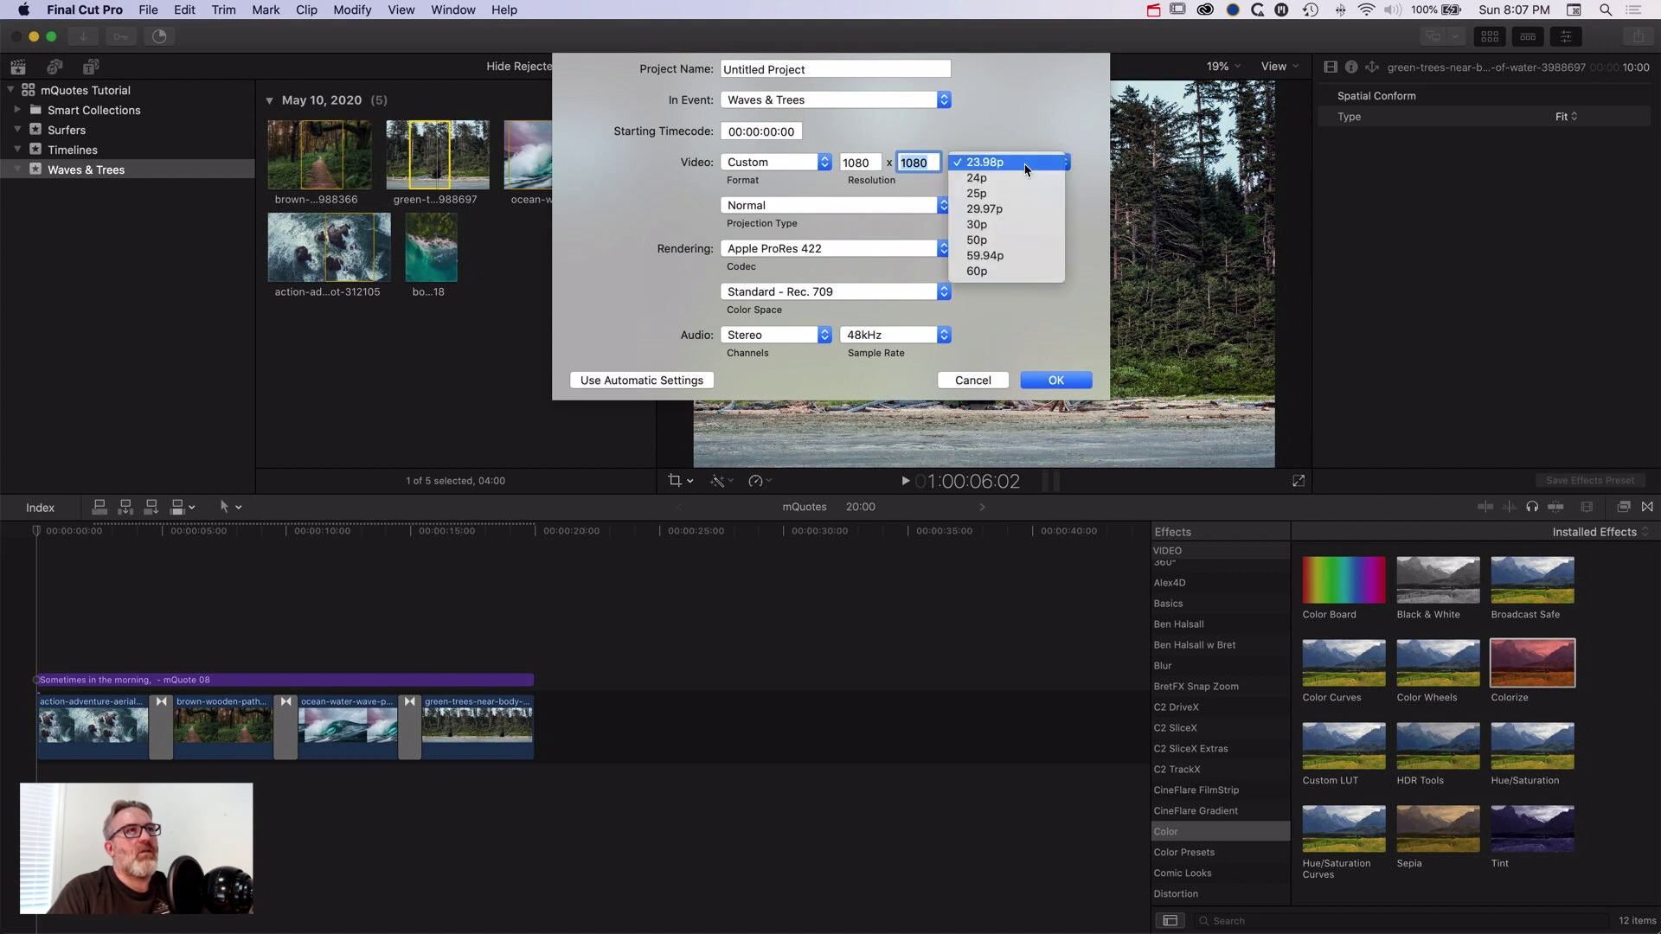
click(1010, 216)
key(Tab)
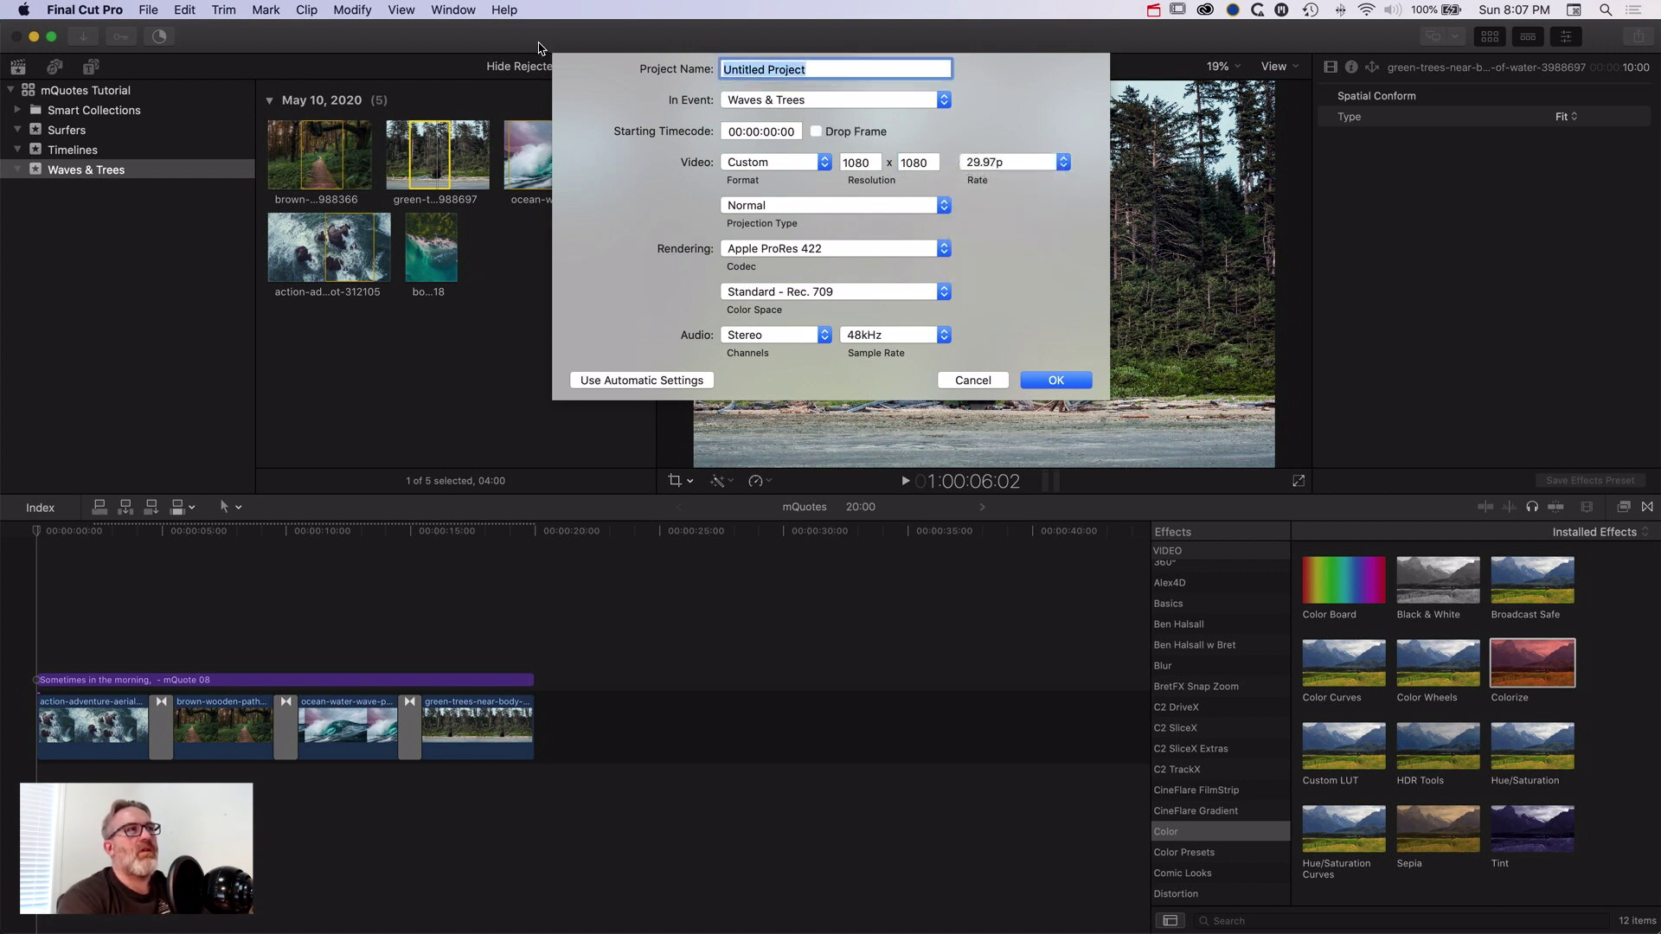
text(s)
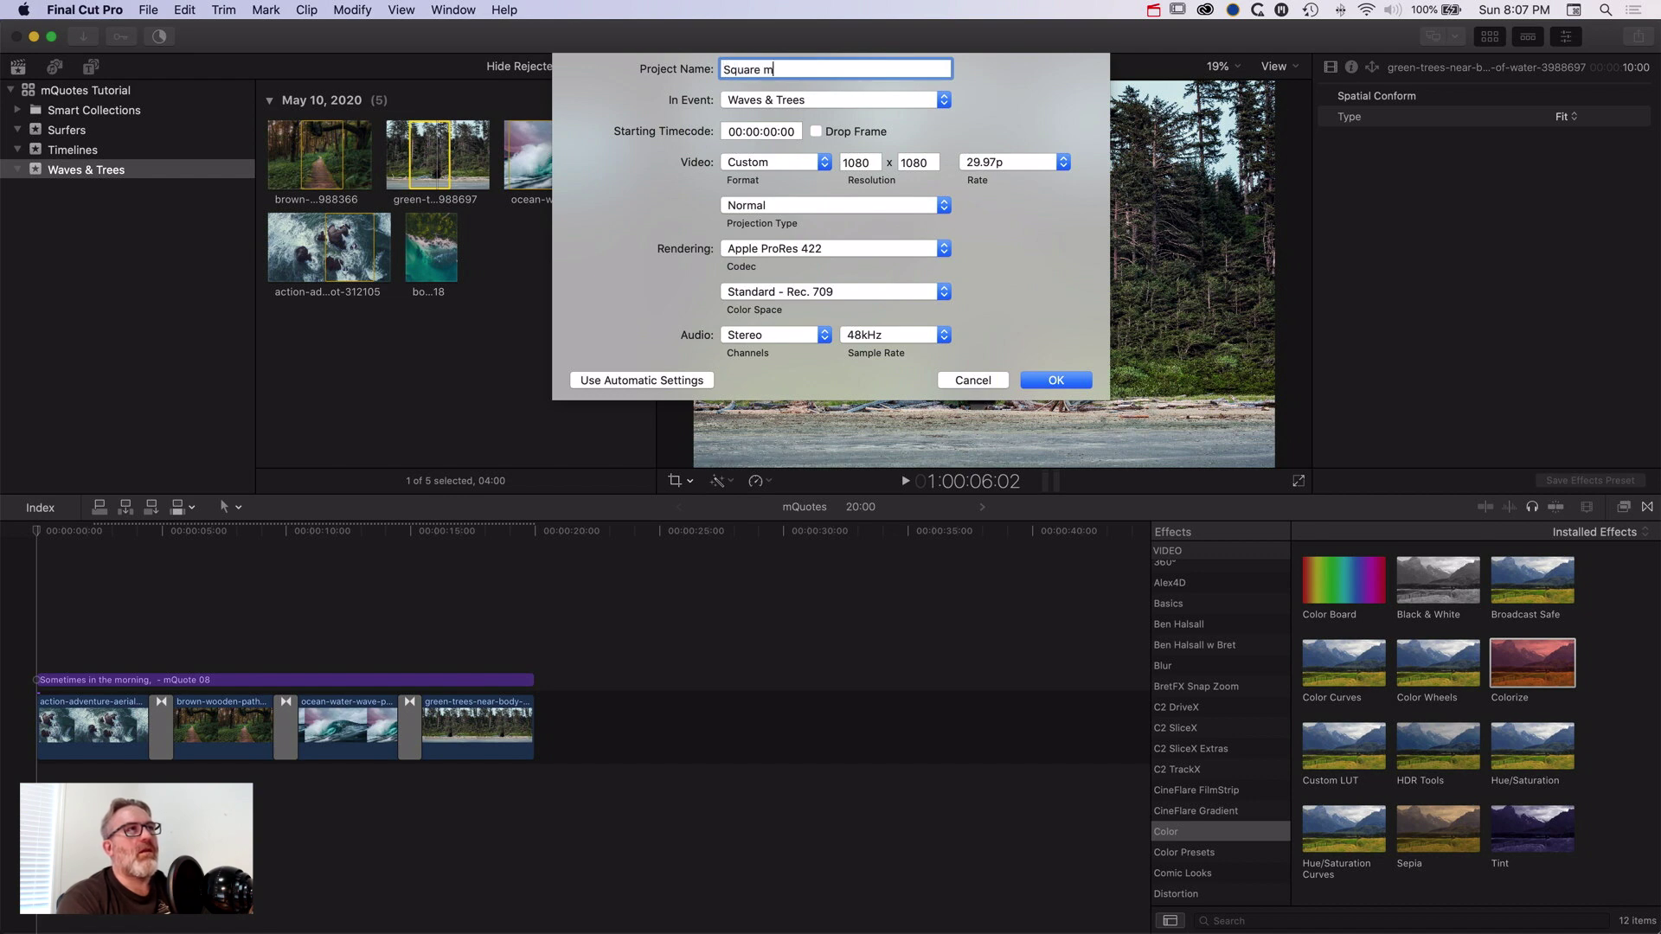
key(Return)
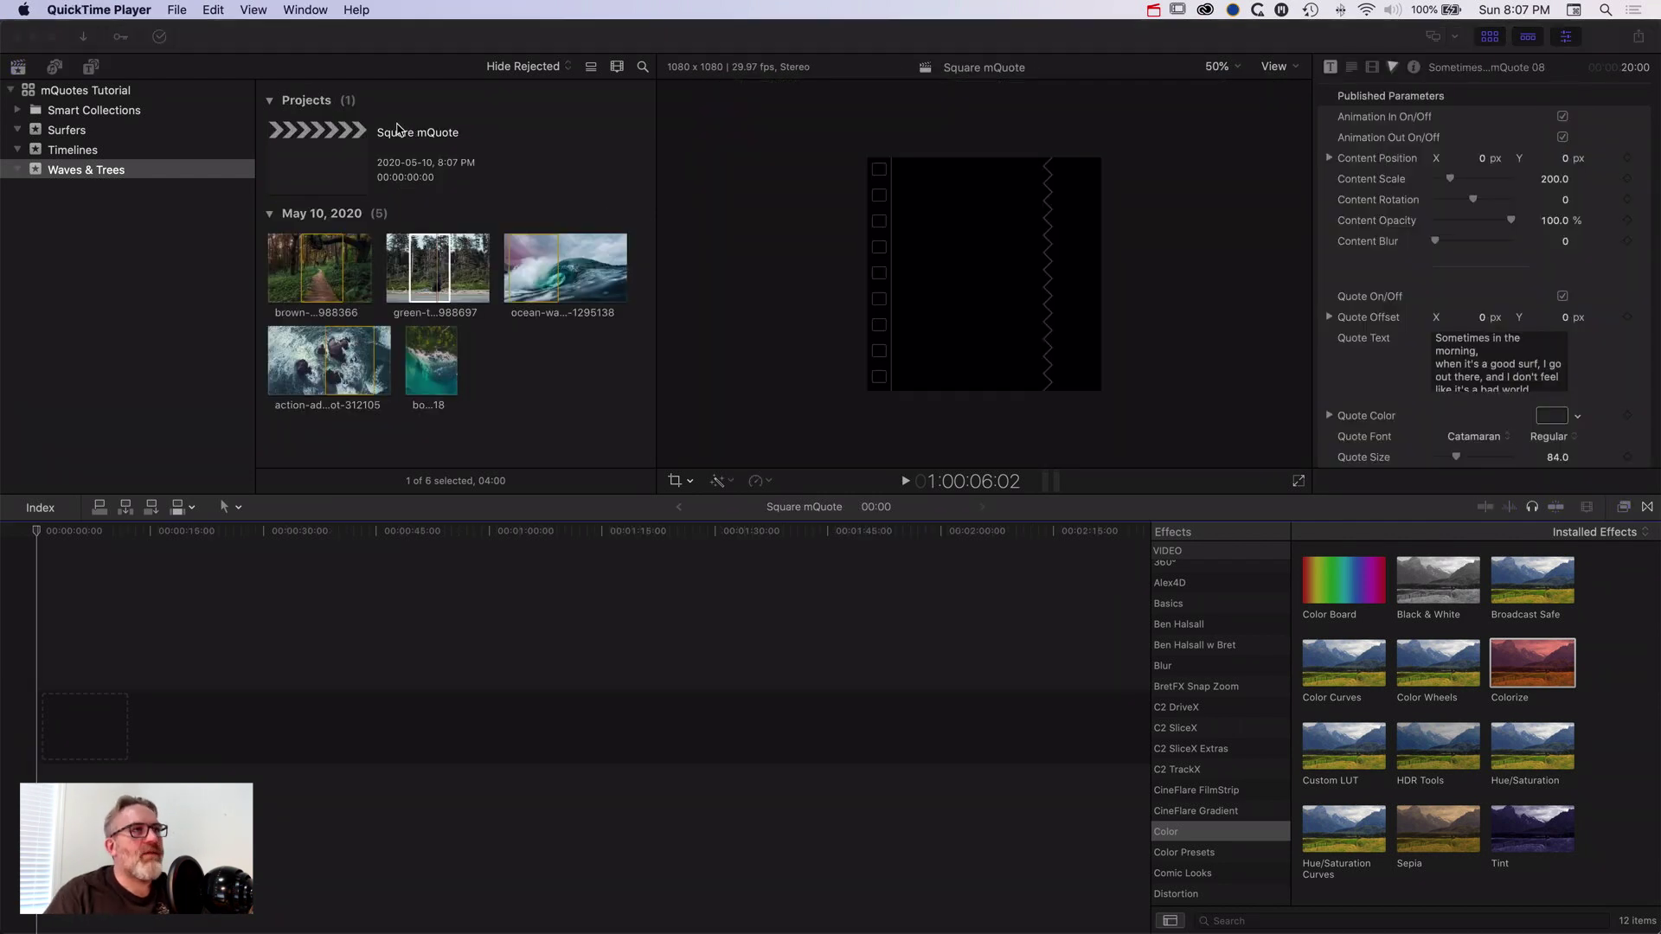
- Switch to Finder and add "mQuotes - Export 1080p - R01.mov" to the start of the empty Square mQuote timeline
key(super+Tab)
key(super+Tab)
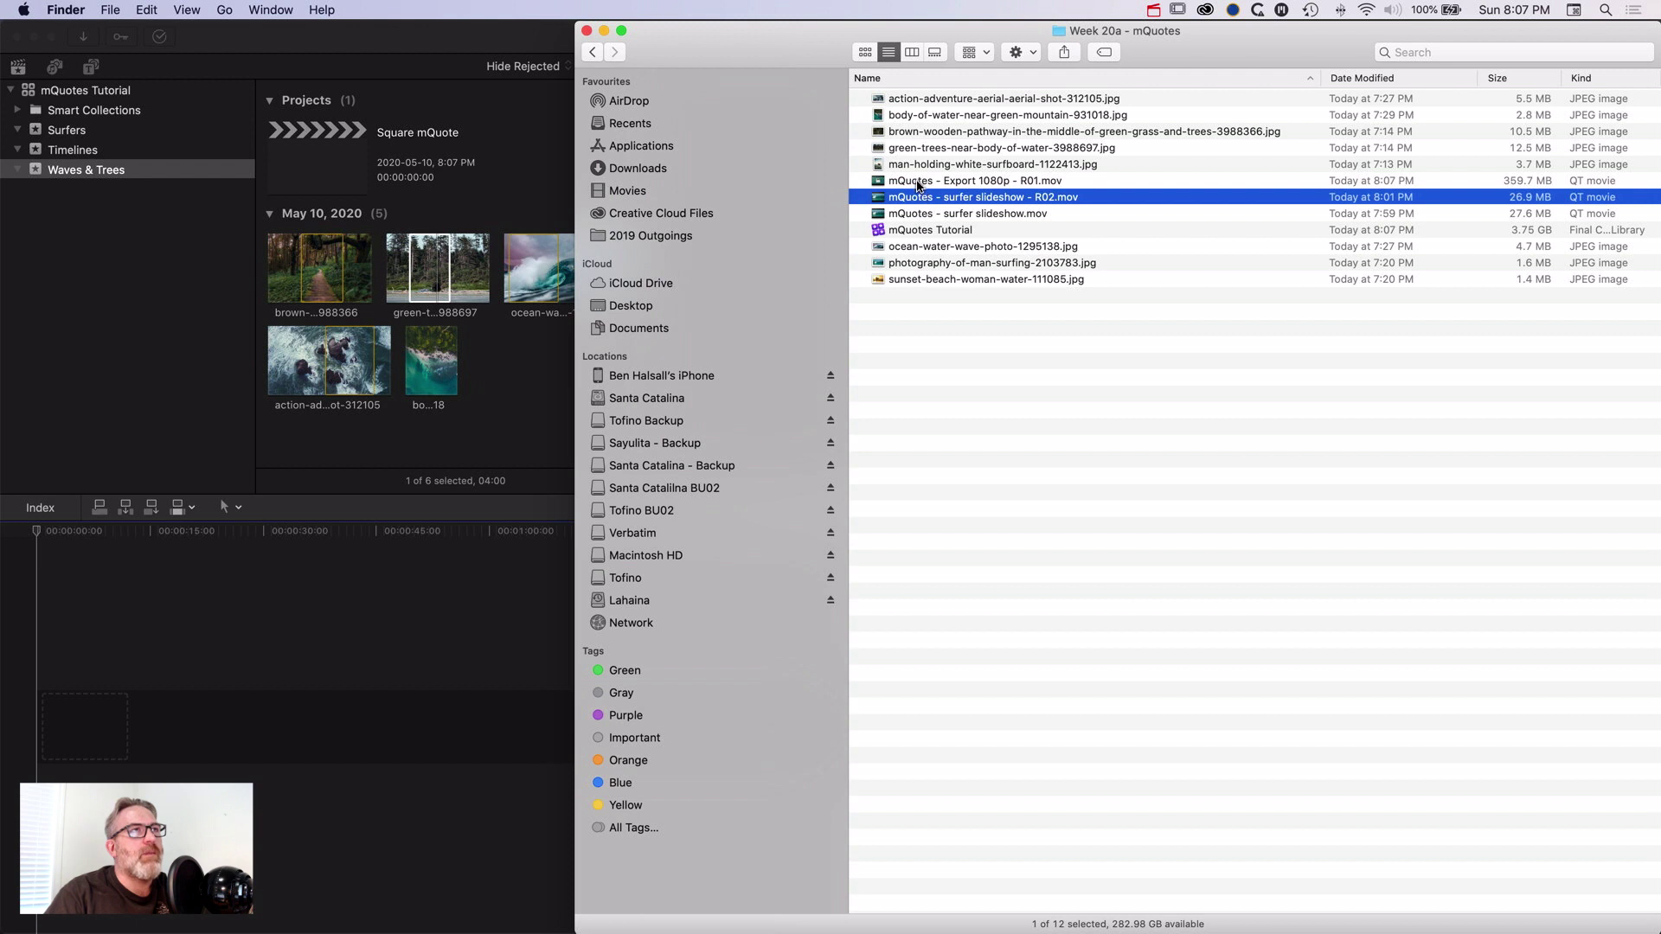
click(918, 182)
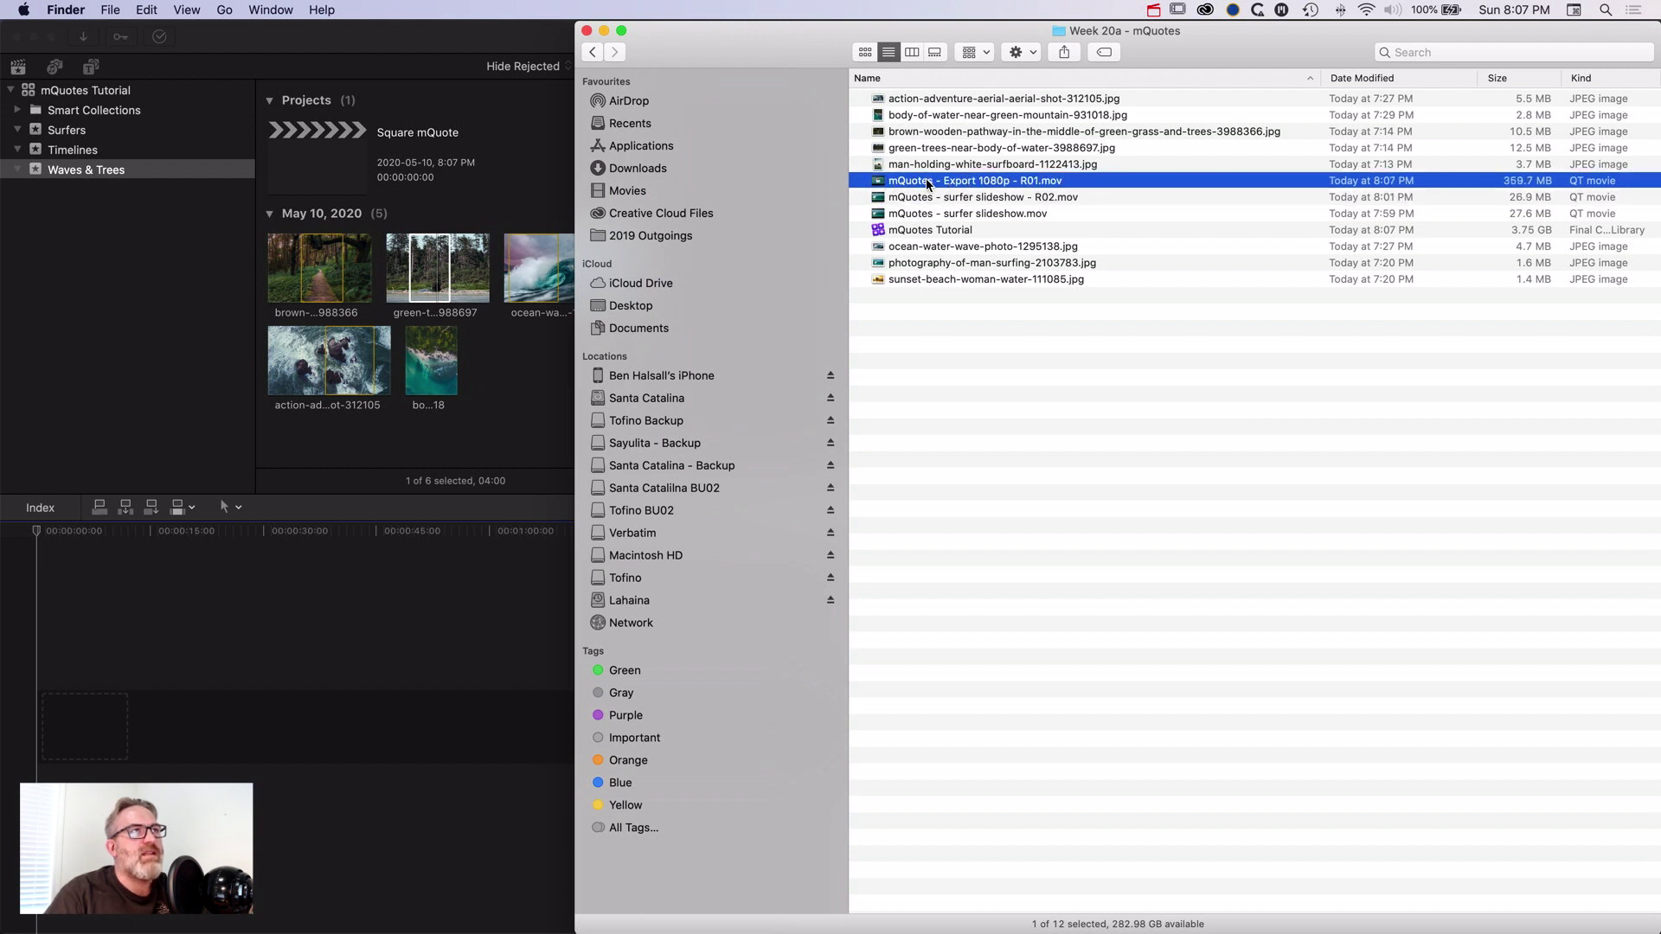
drag(933, 185, 112, 734)
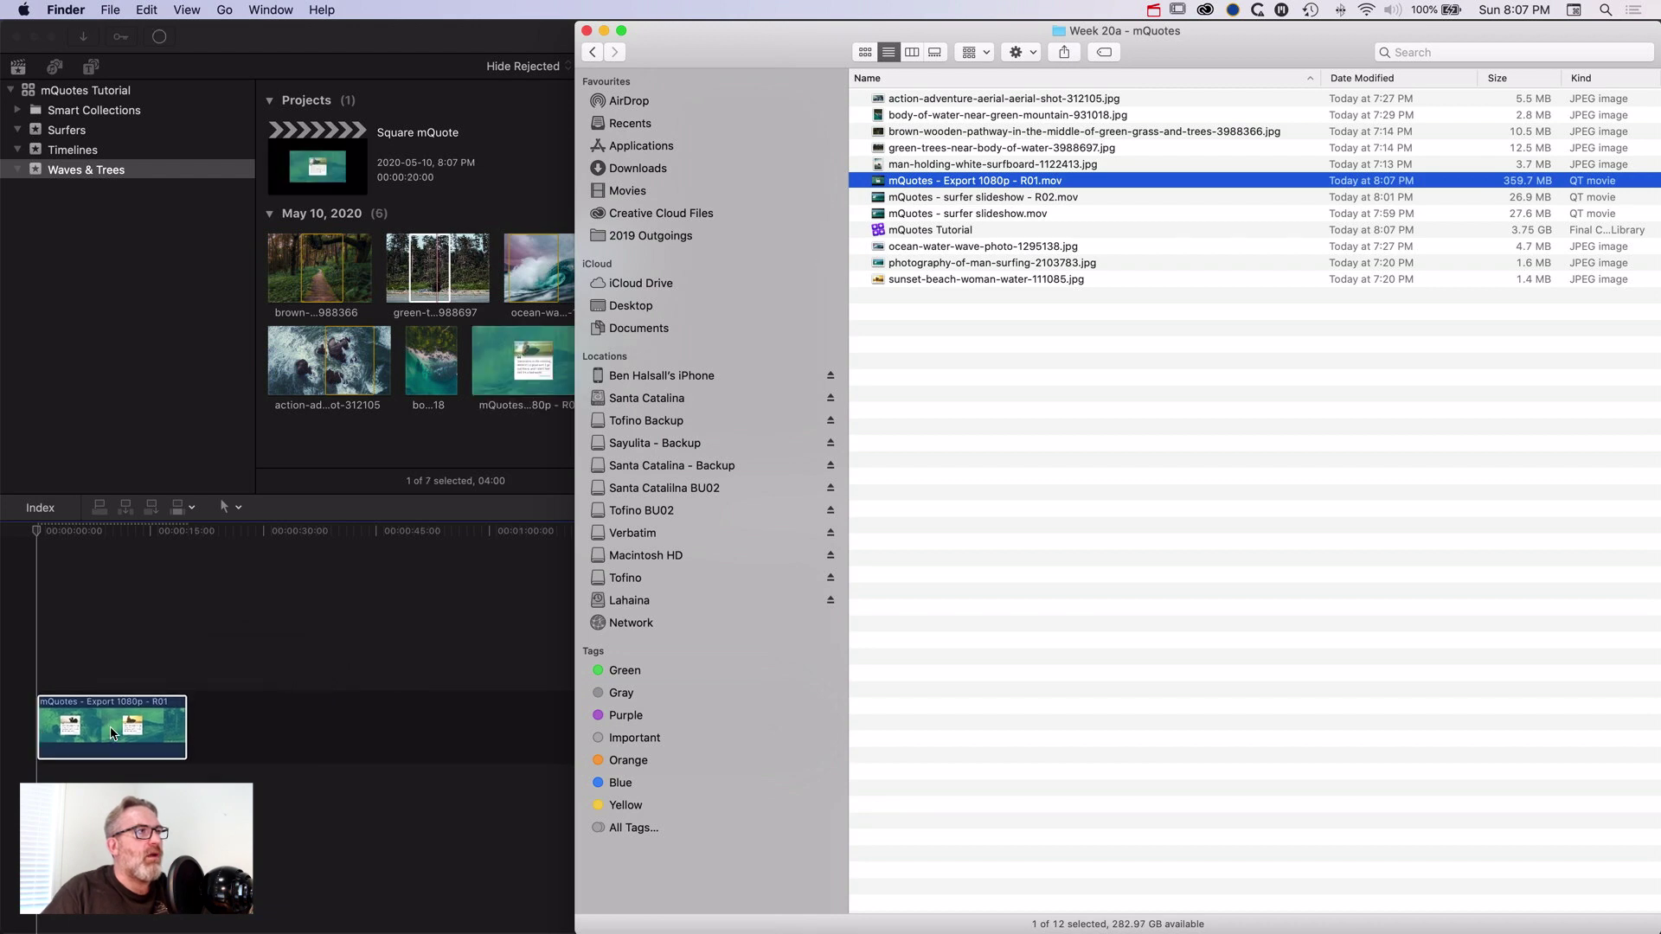
- Back in Final Cut Pro, set the exported clip's Spatial Conform type to None so it fills the square frame
click(100, 533)
click(98, 534)
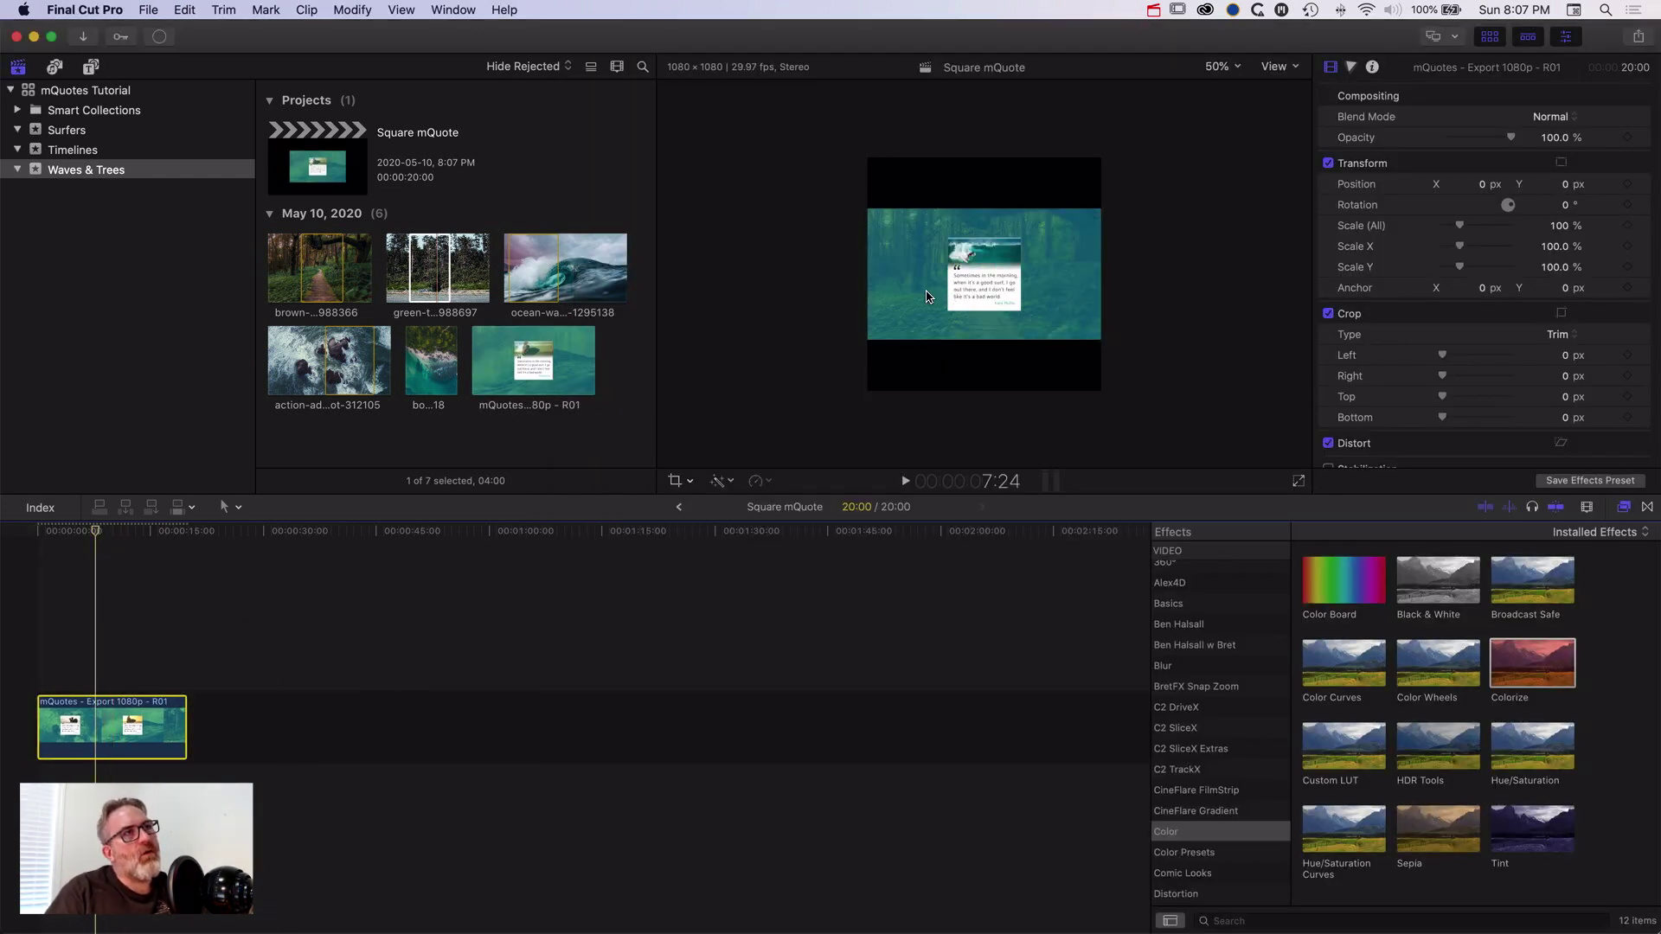
scroll(1393, 437, down, 5)
click(1561, 447)
click(1568, 479)
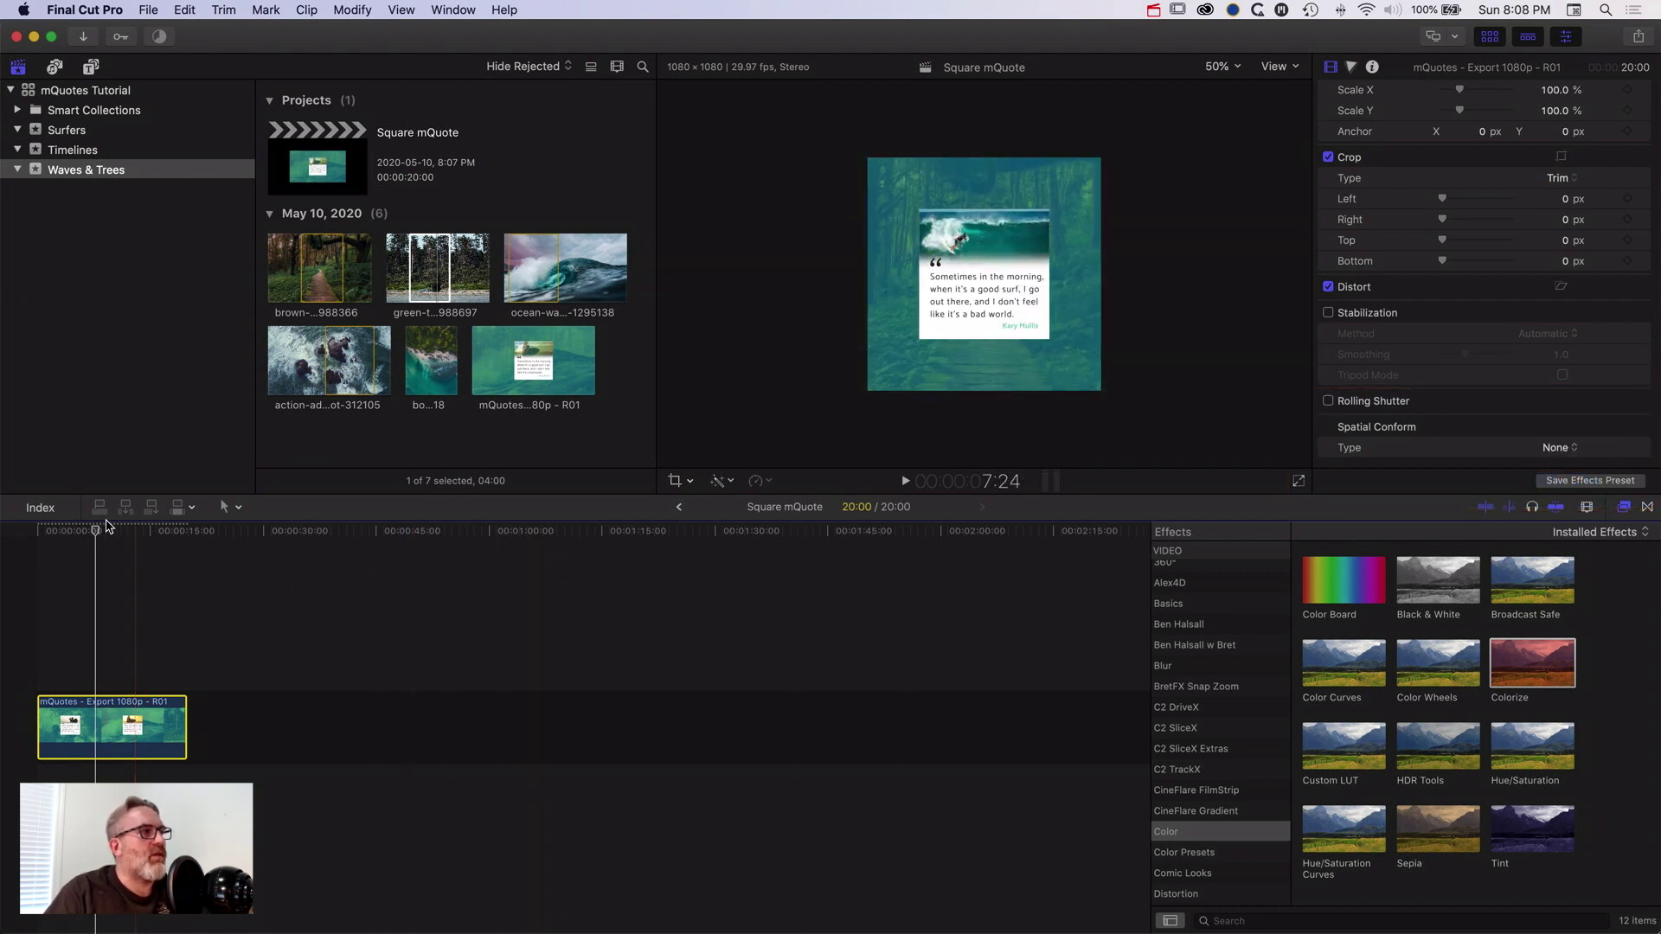
- Play through the square quote animation to check its framing, and return the playhead to the start
key(space)
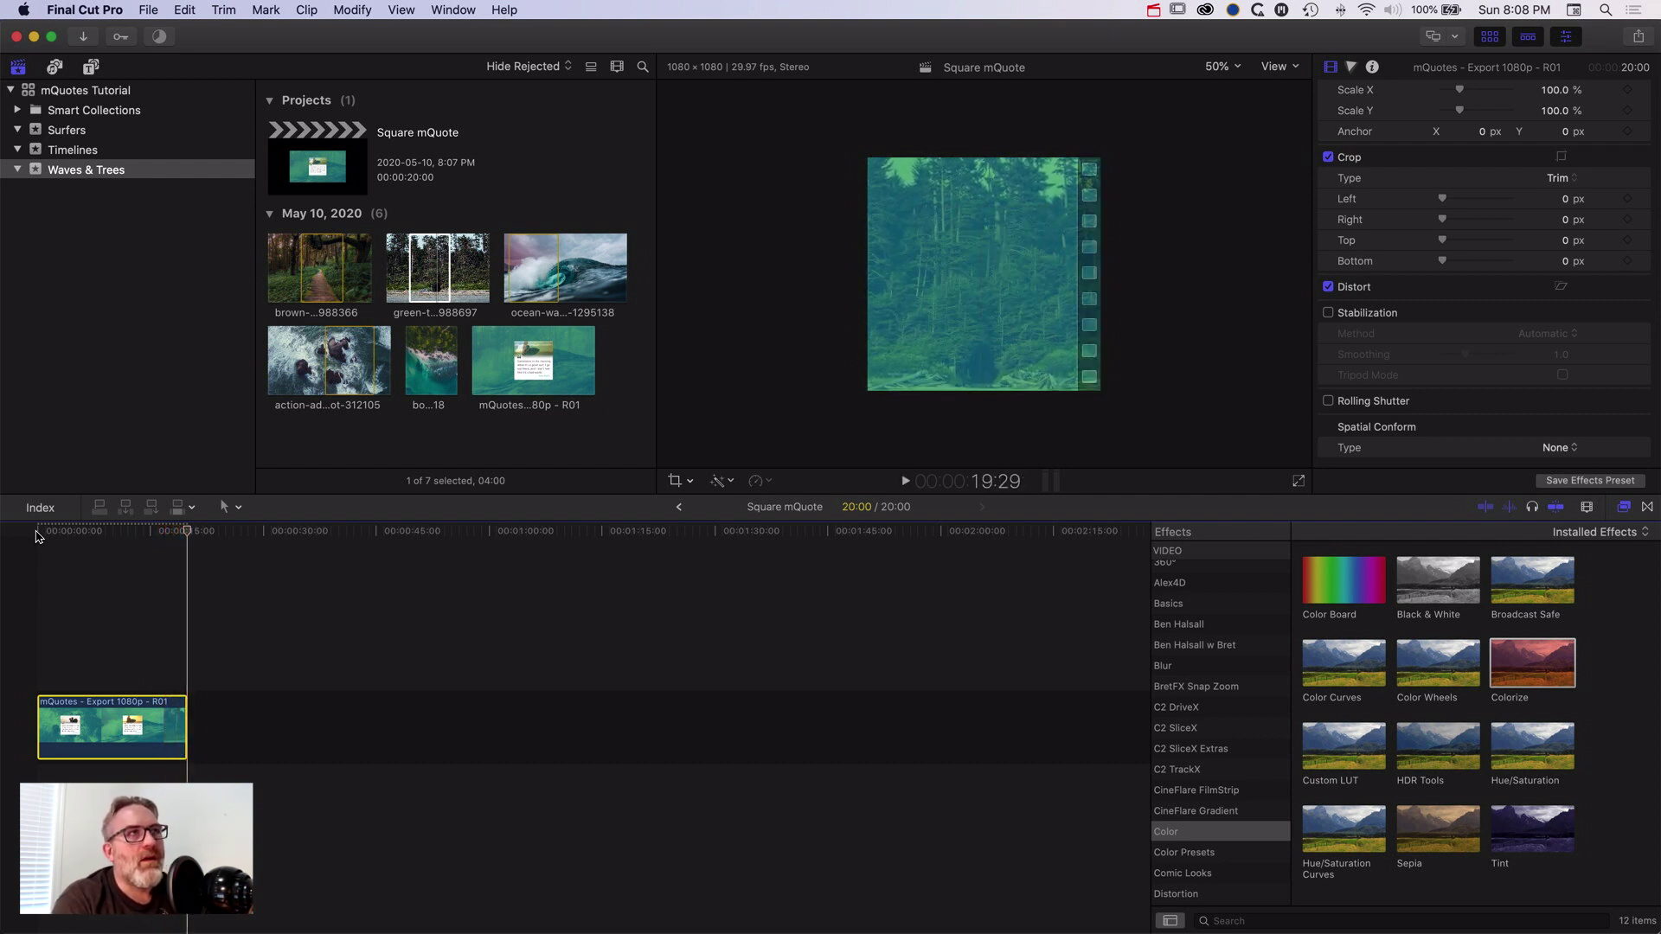
click(192, 533)
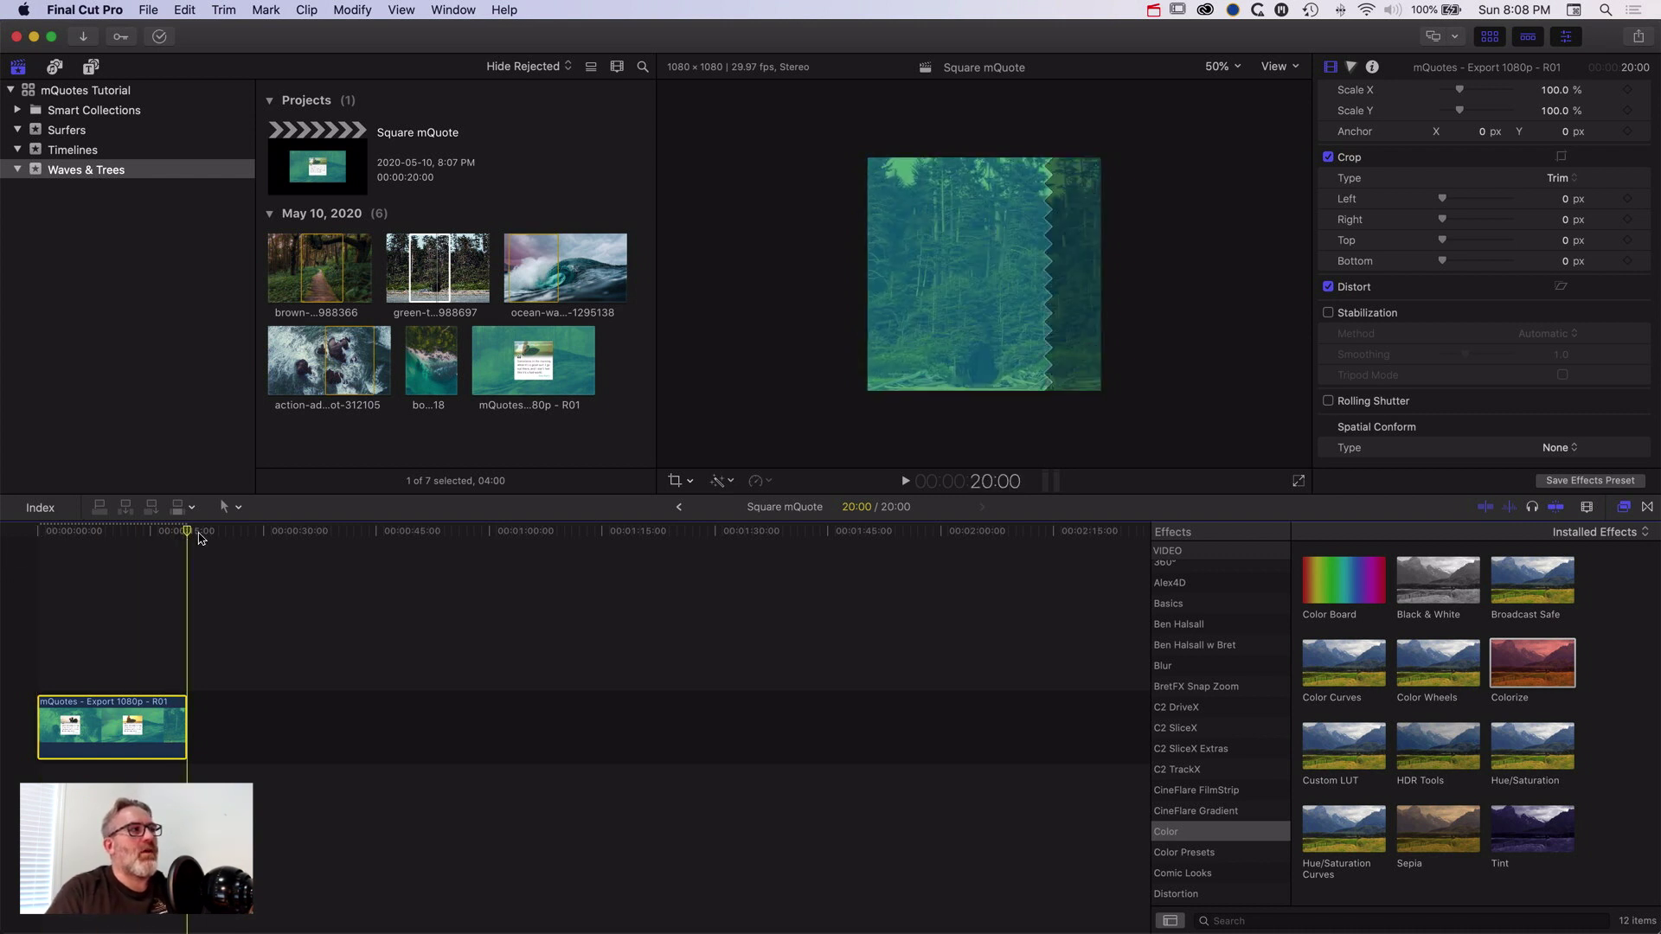
drag(190, 534, 47, 538)
key(space)
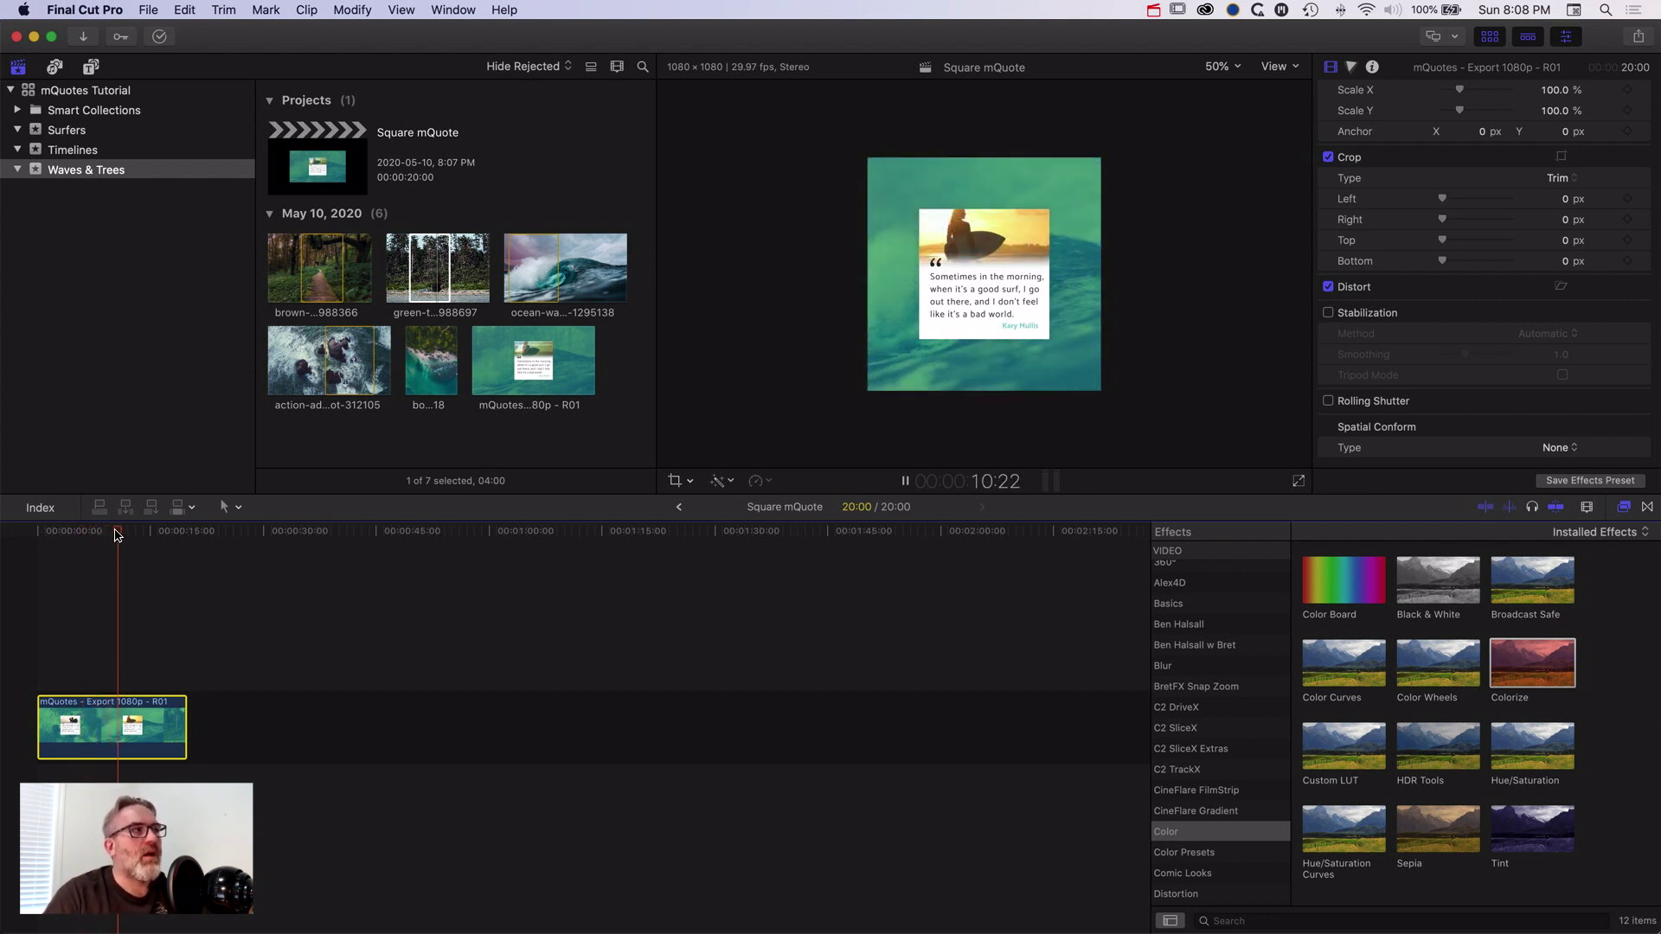
key(space)
drag(81, 535, 36, 534)
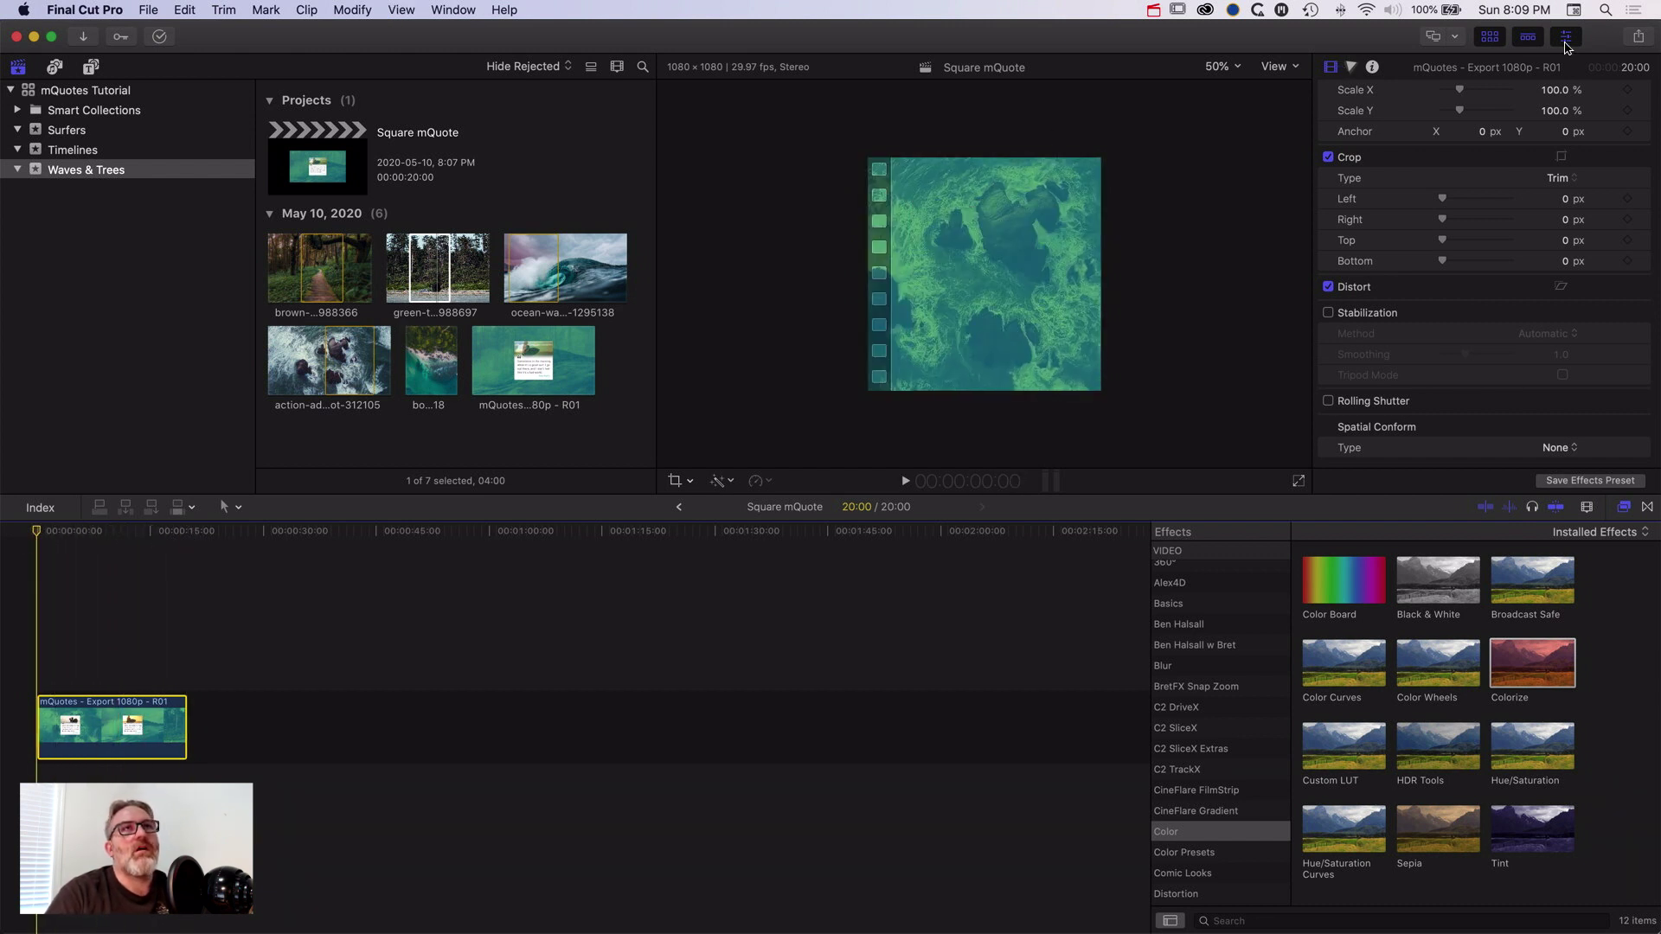
- Set up a Master File export of the Square mQuote project with H.264 as the video codec
click(1639, 39)
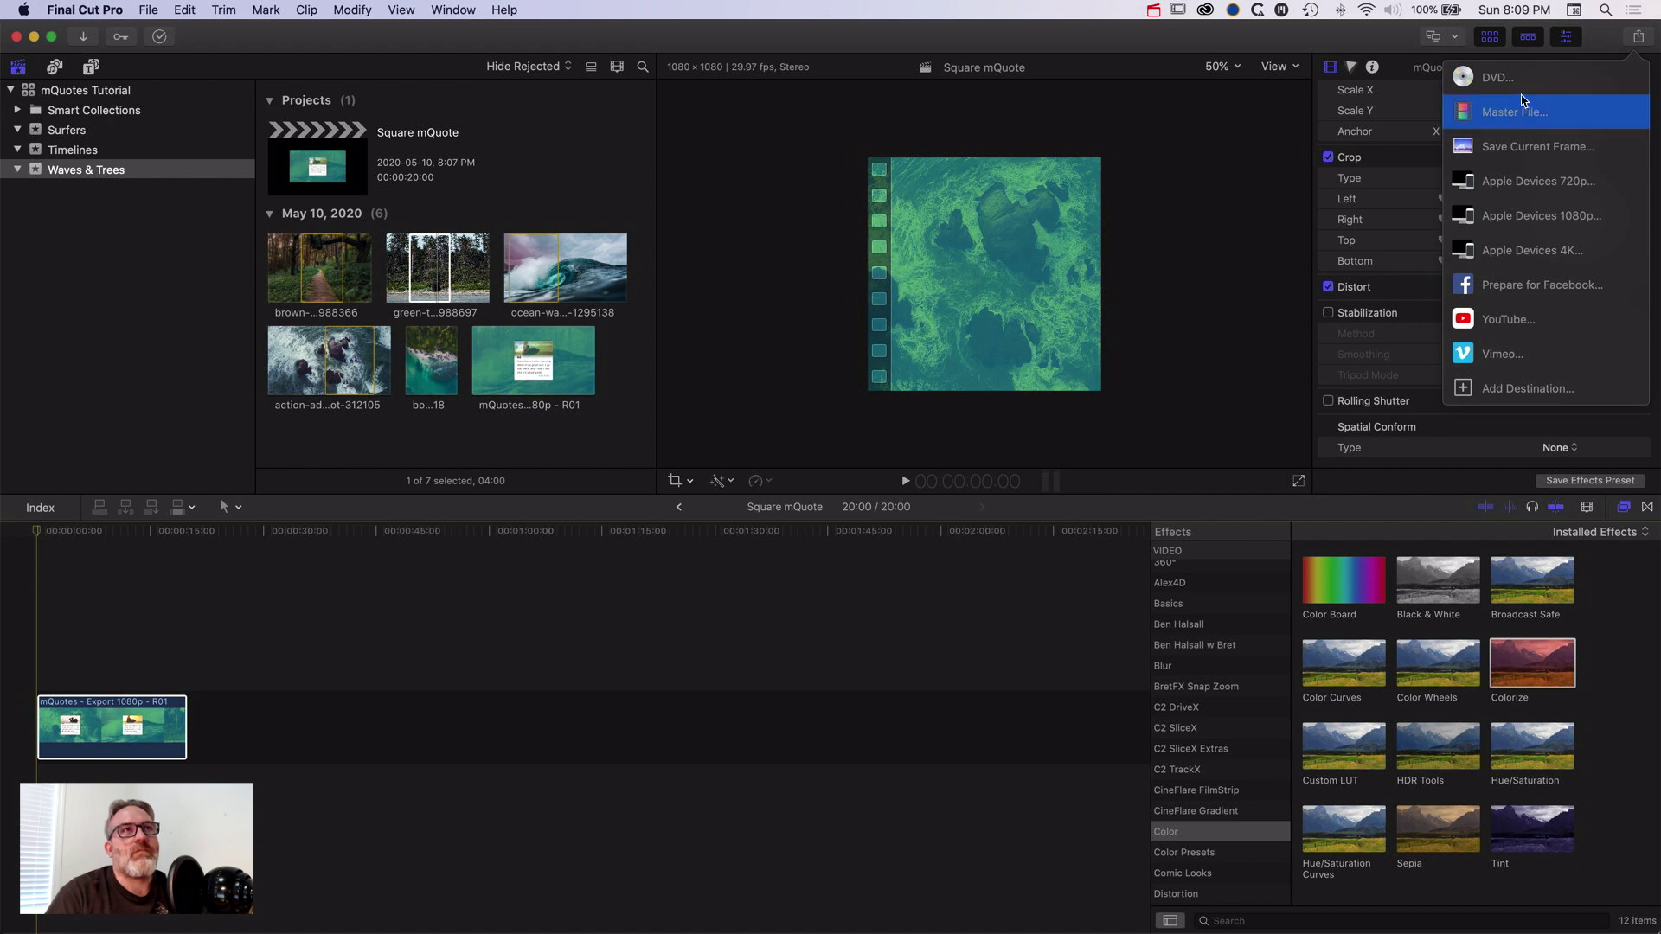
click(1521, 114)
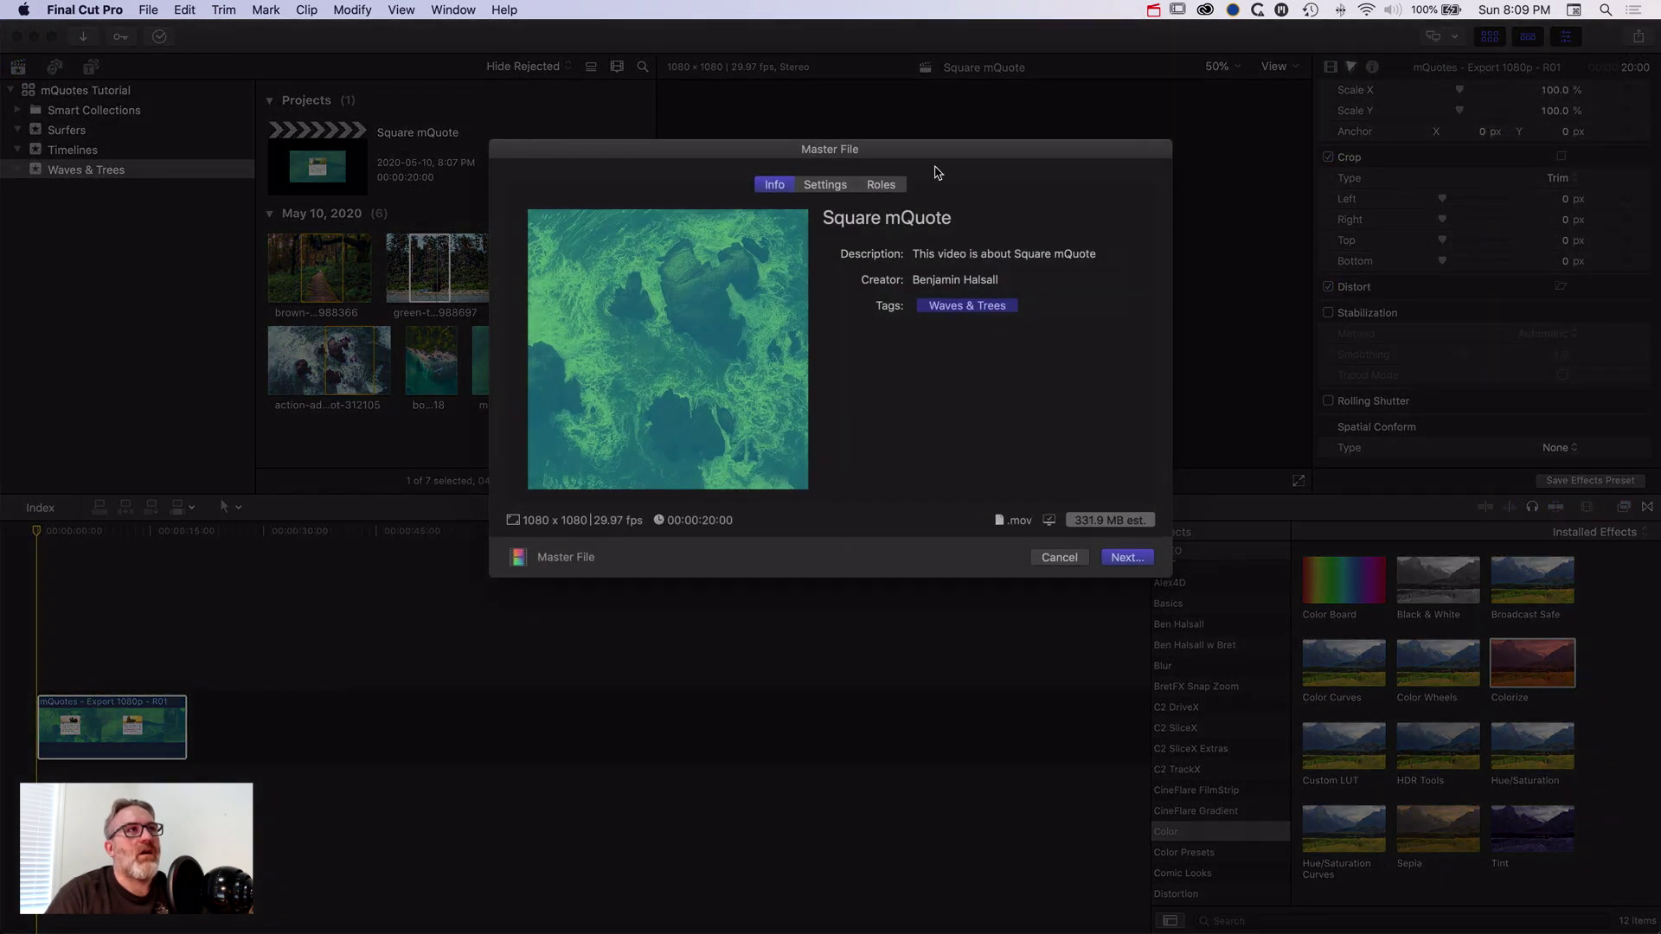
click(825, 184)
click(1004, 281)
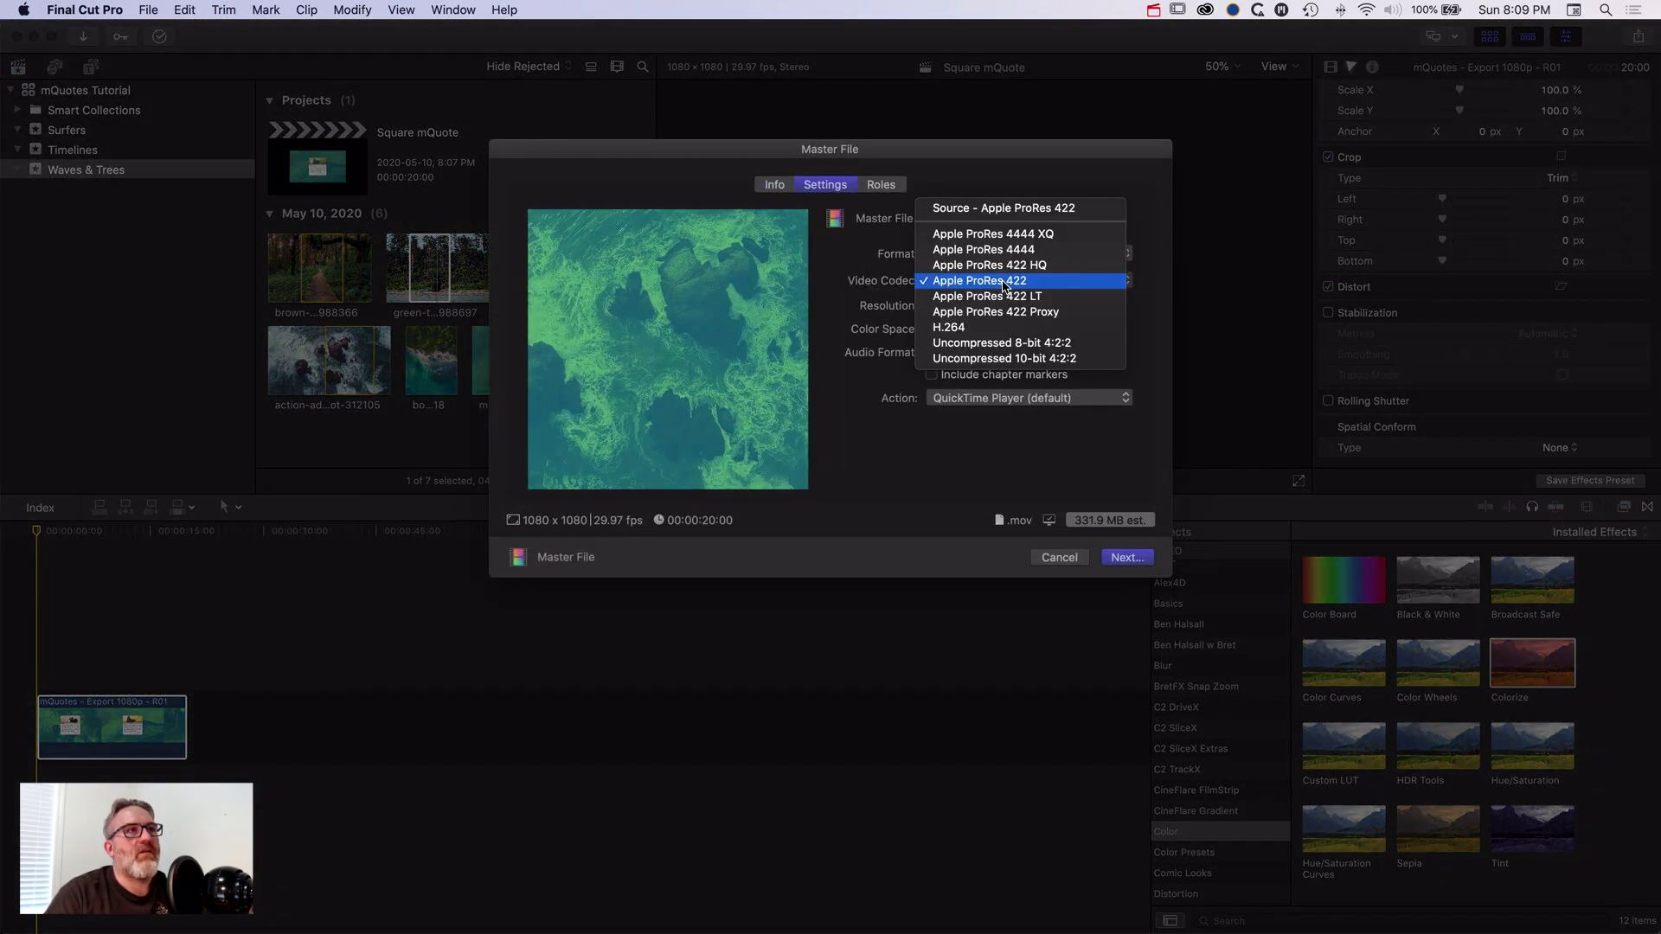
click(989, 329)
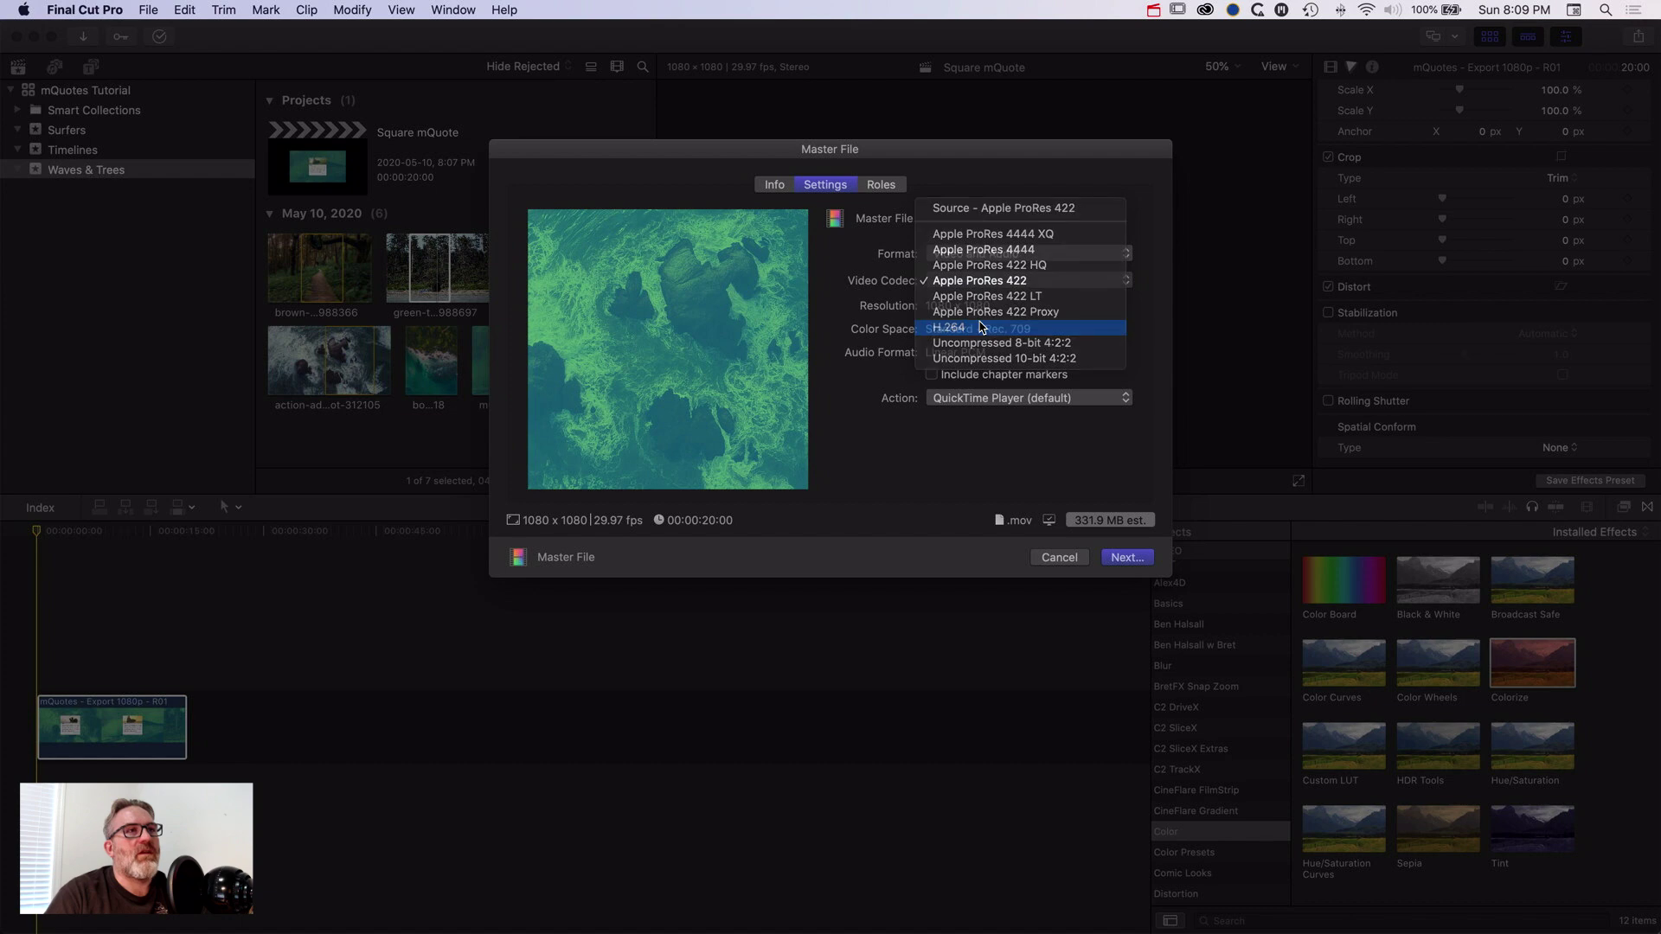
- Save the square export as "Square mQuote - Insta Export", close its QuickTime preview and switch back to Final Cut Pro
click(1124, 557)
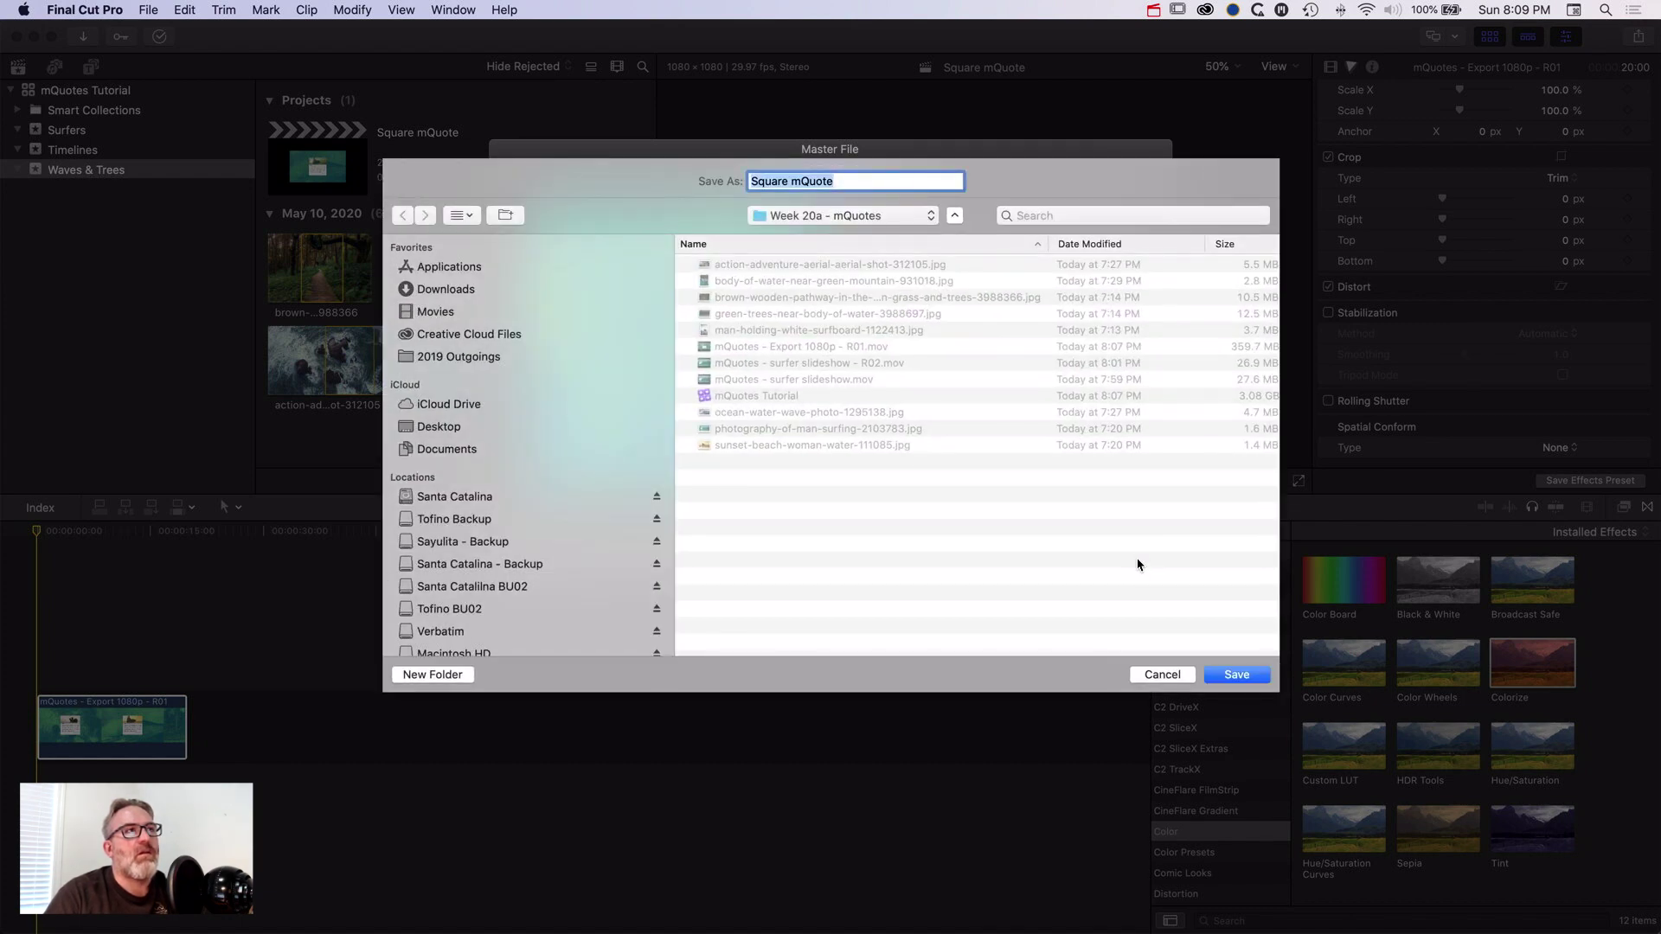
key(Right)
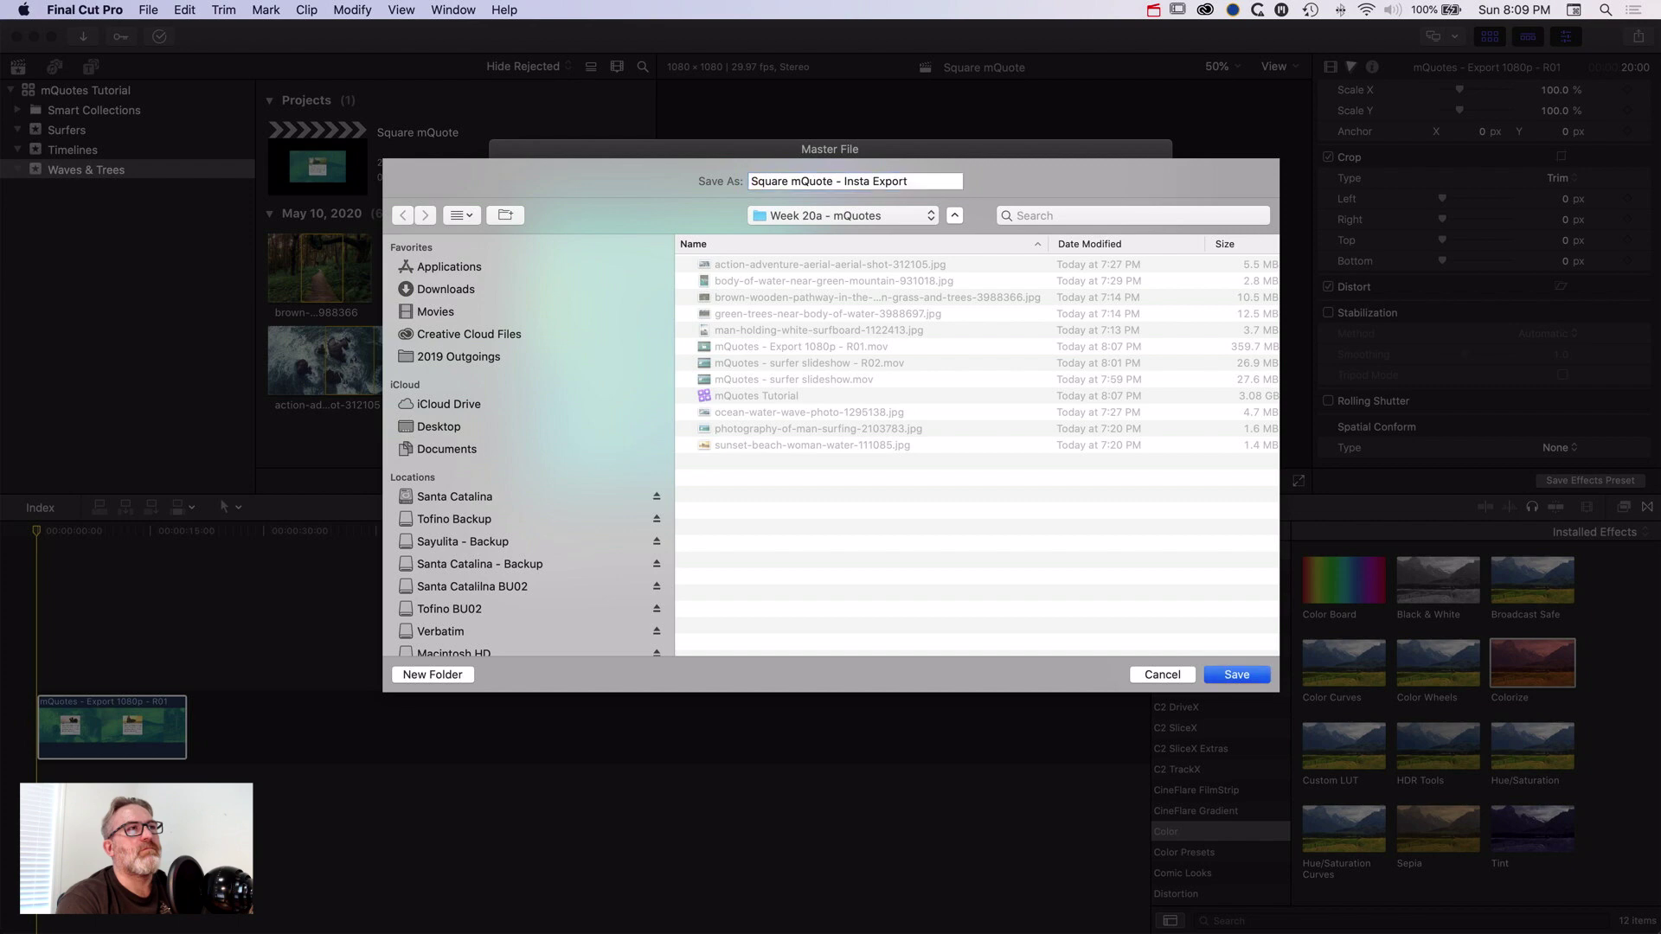
key(Return)
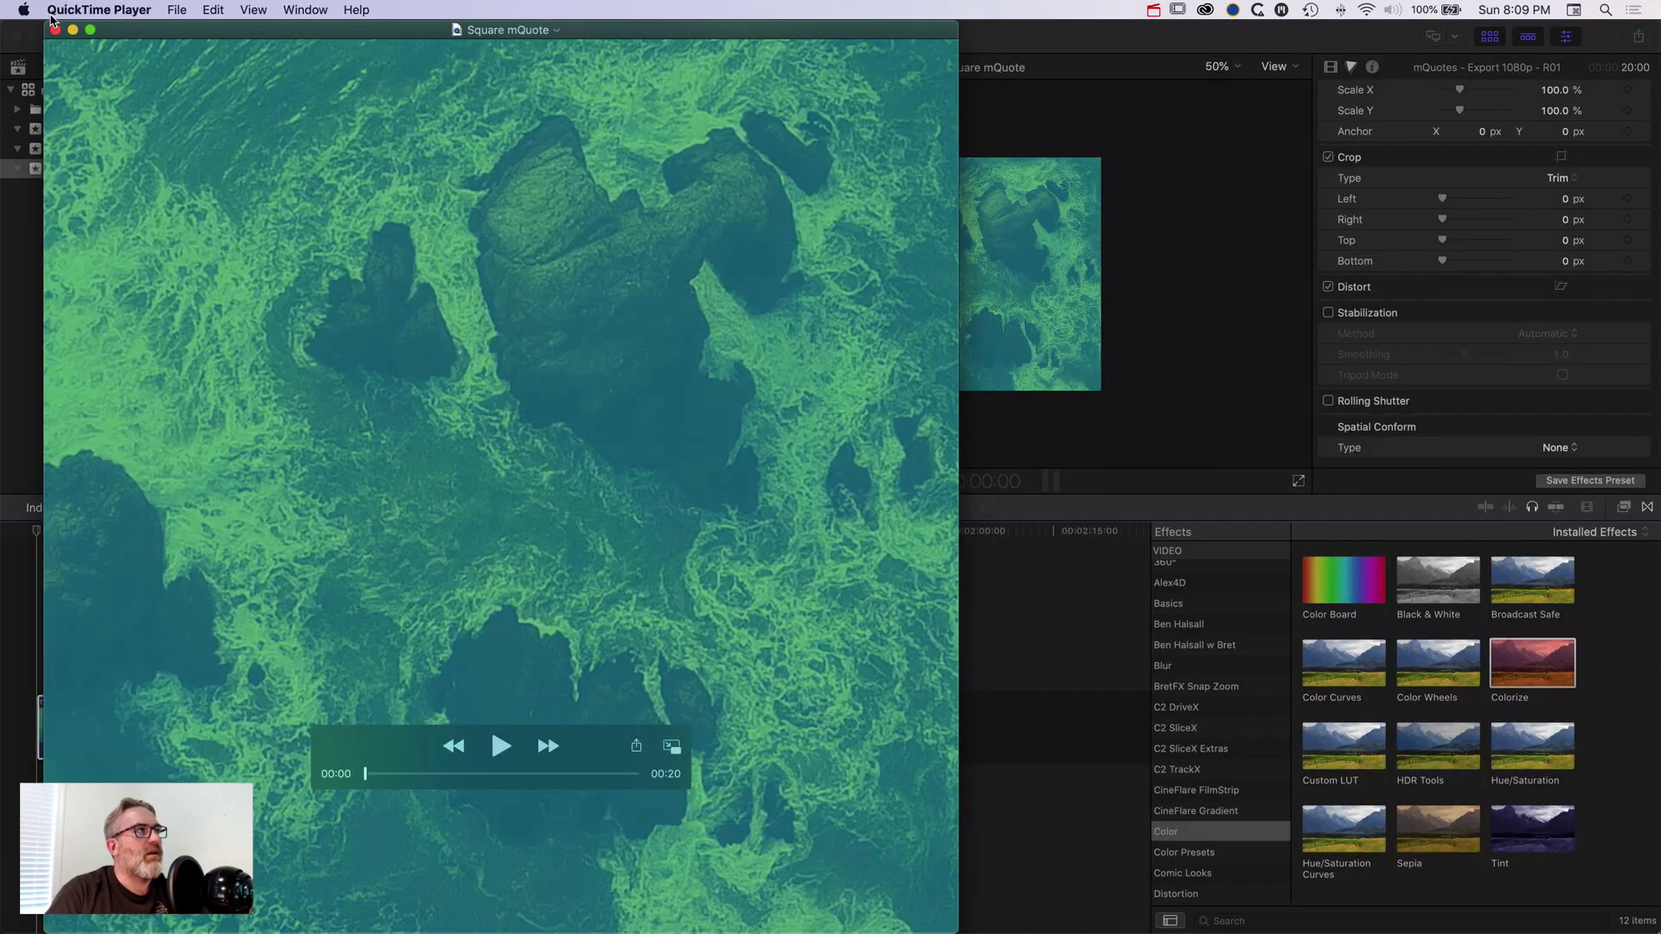
click(55, 30)
key(super+Tab)
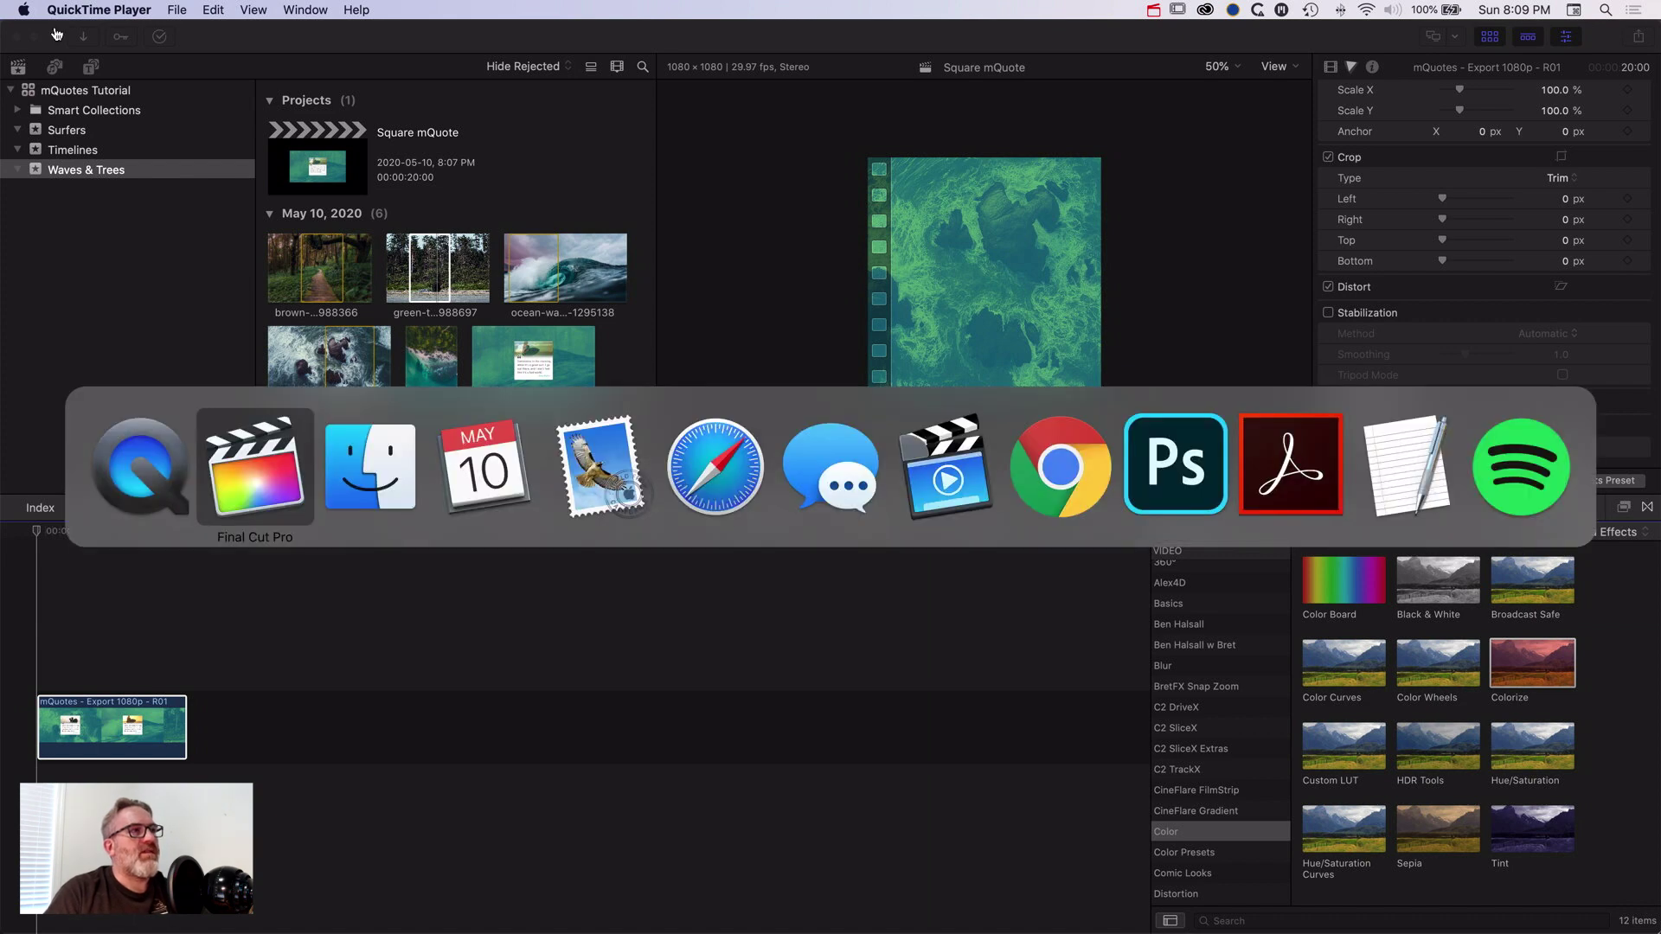
- Switch to Finder, open a second window showing AirDrop, and send Square mQuote - Insta Export.mov to the iPhone
key(super+Tab)
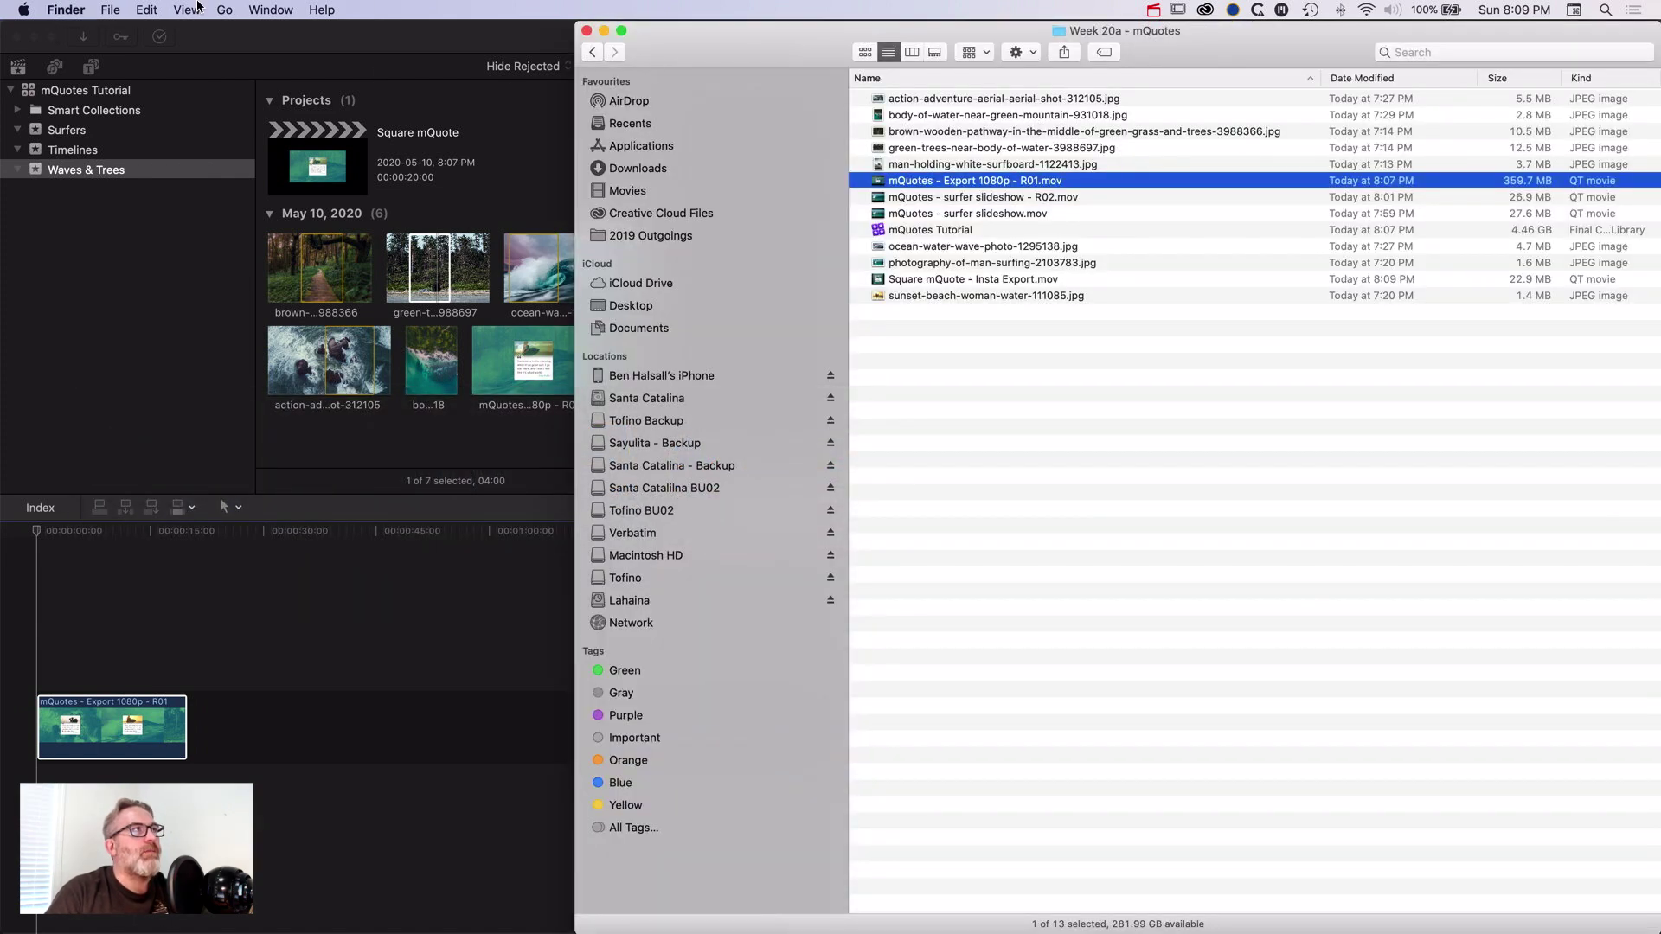
click(110, 9)
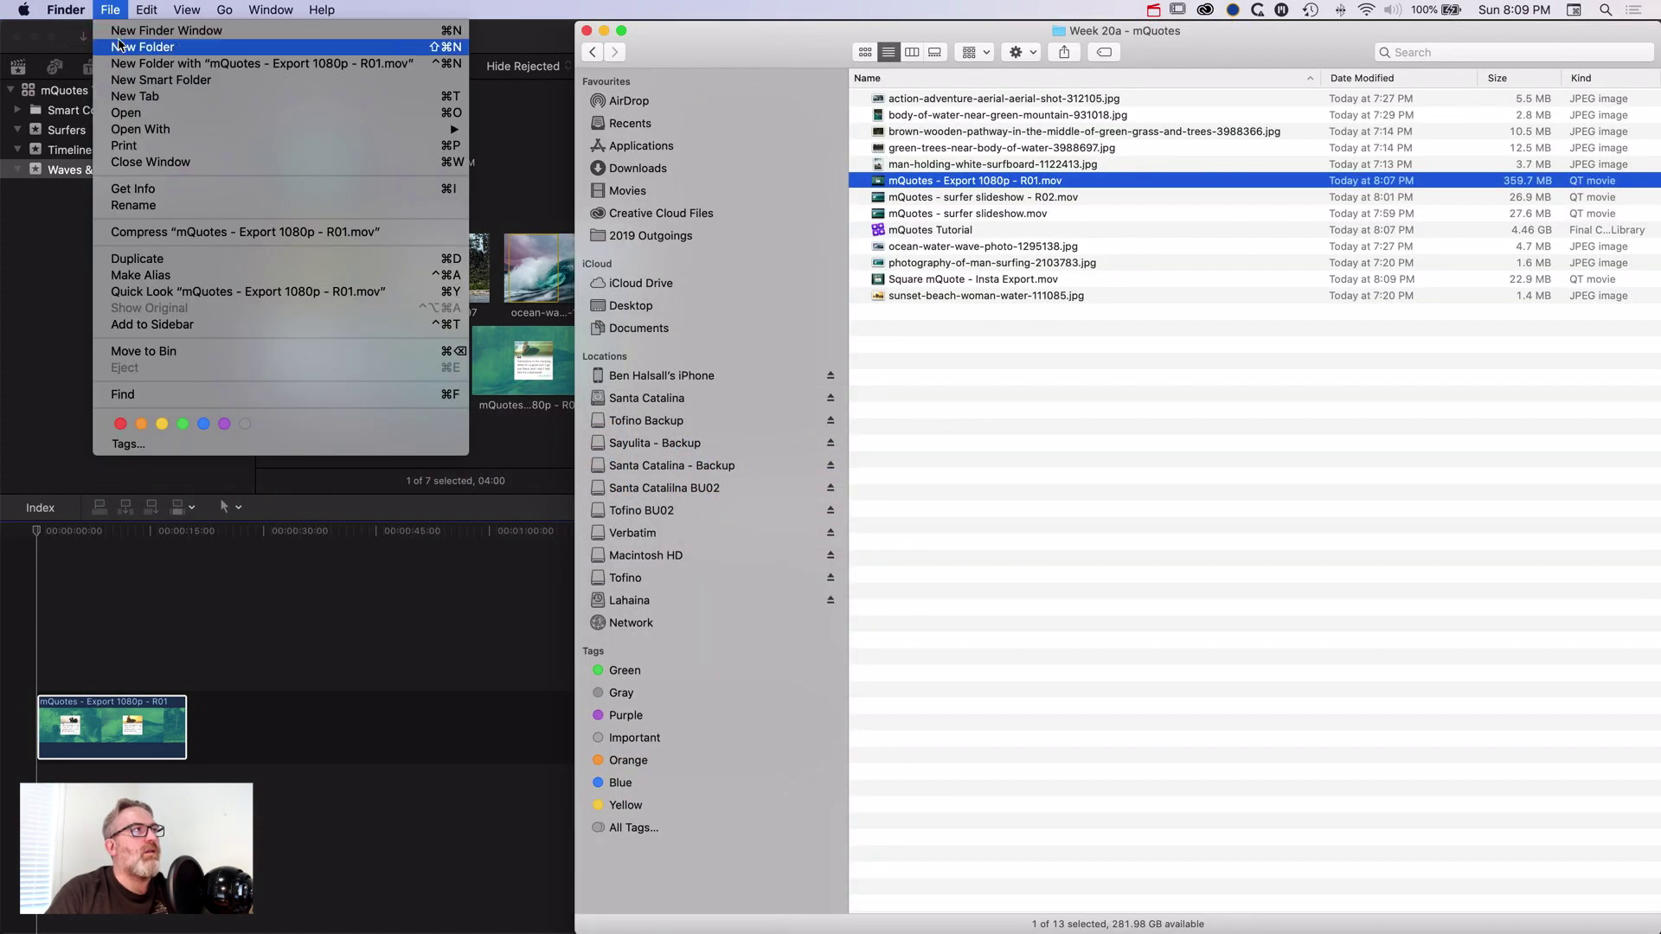
click(122, 36)
drag(597, 164, 321, 103)
click(224, 9)
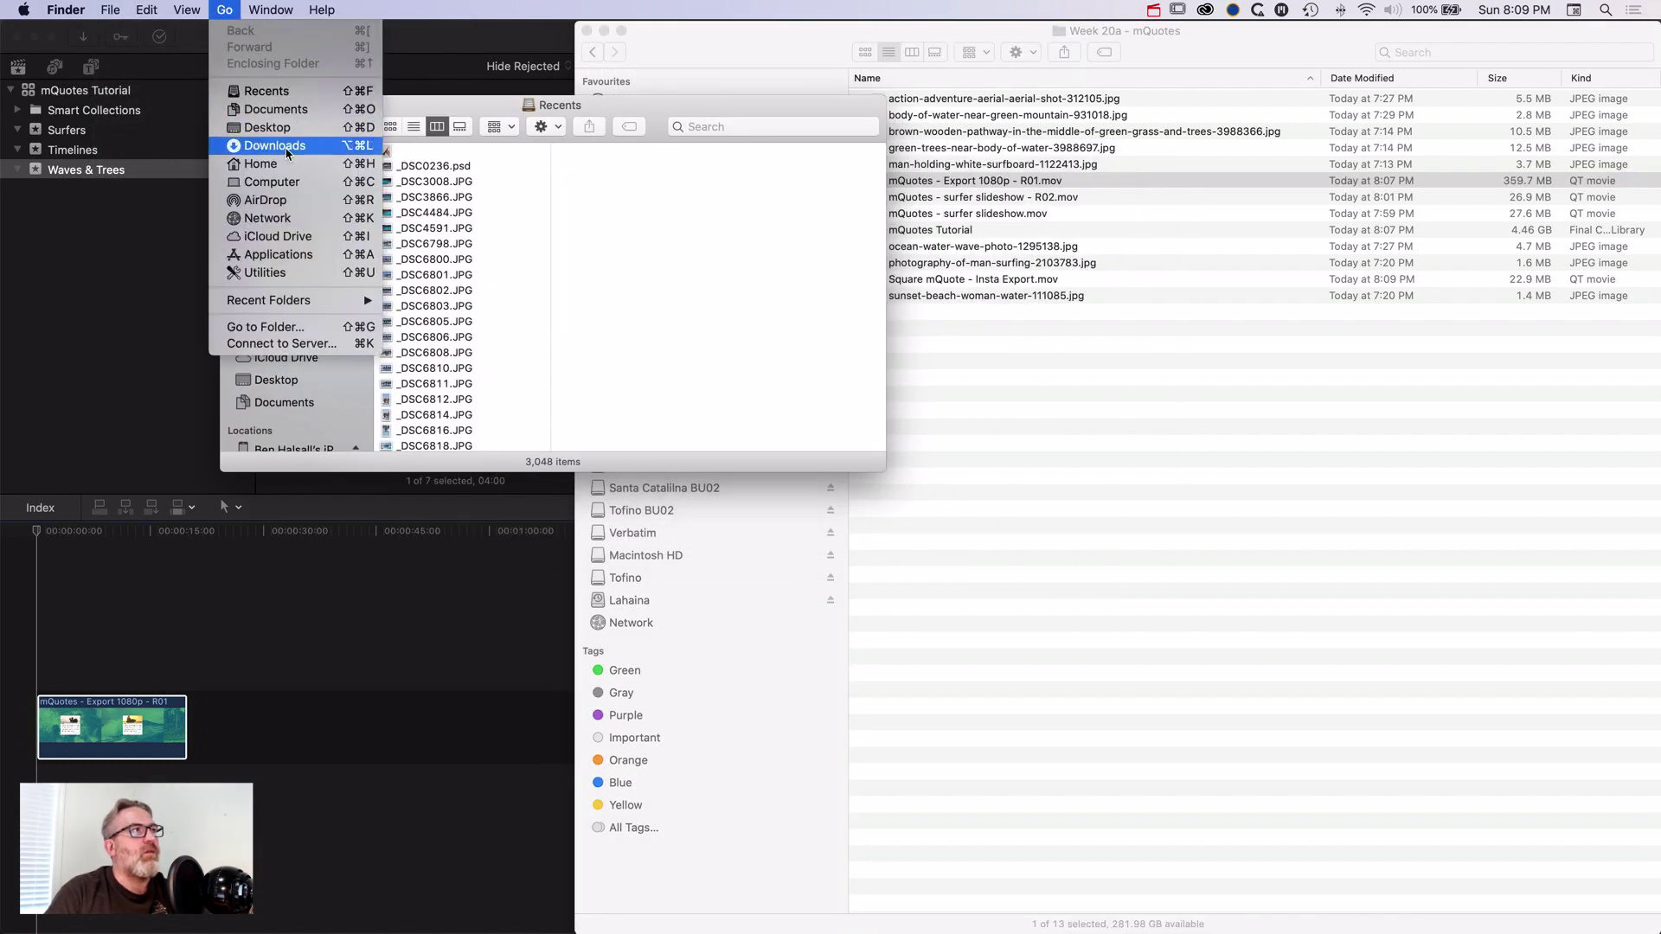
click(280, 201)
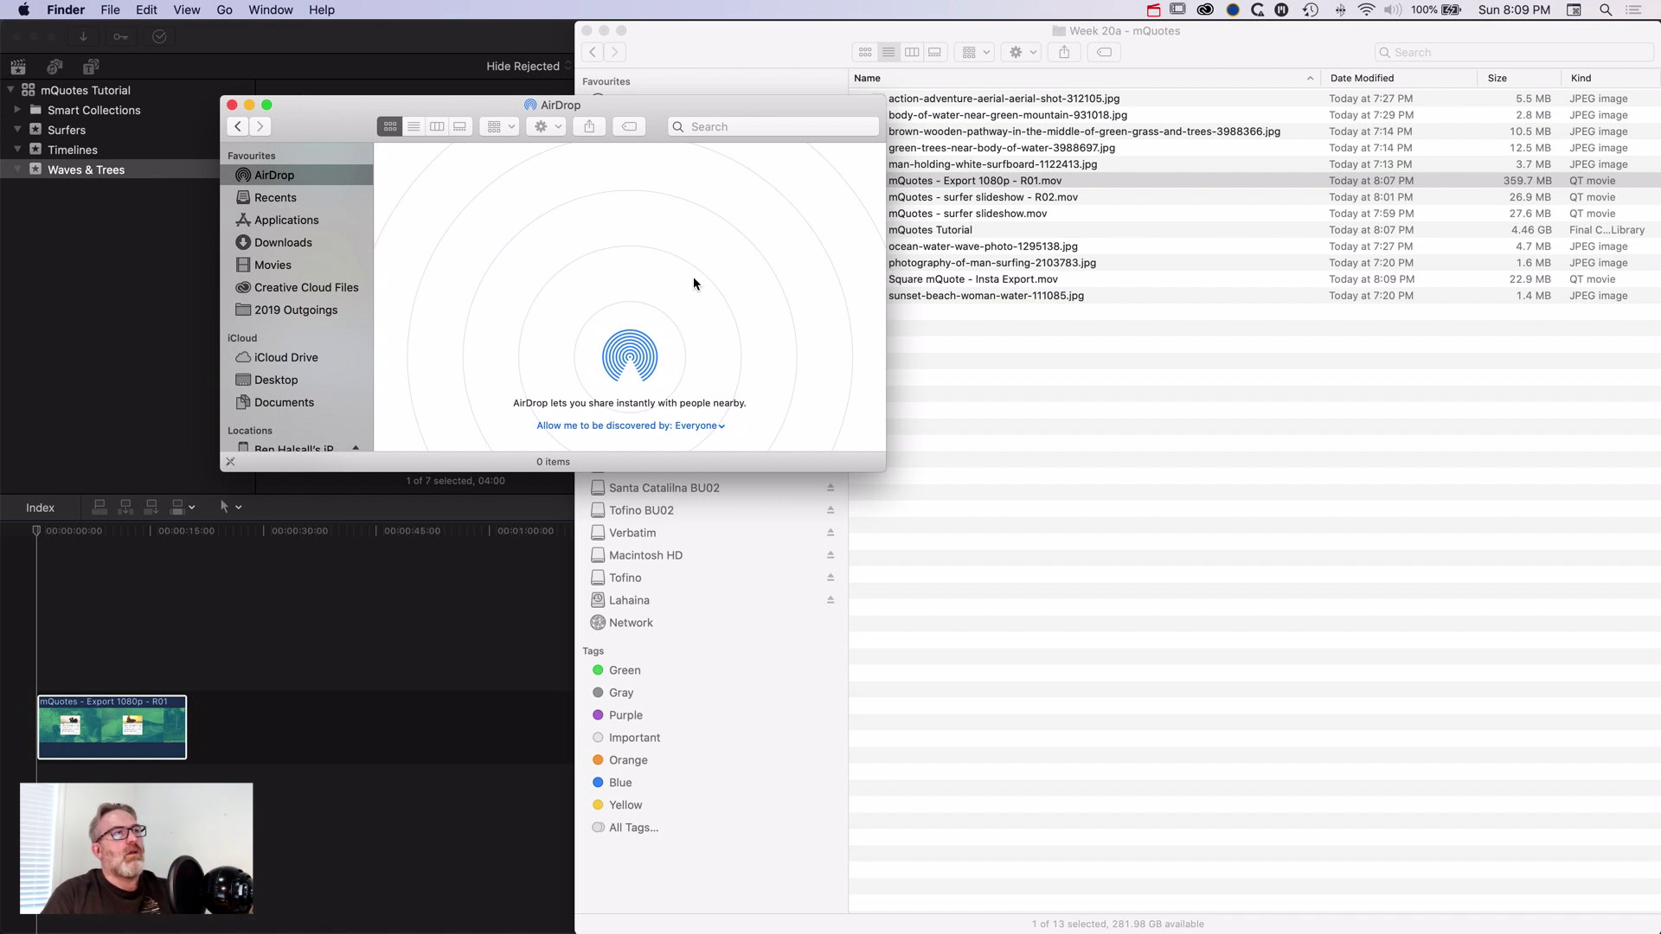
drag(701, 109, 556, 91)
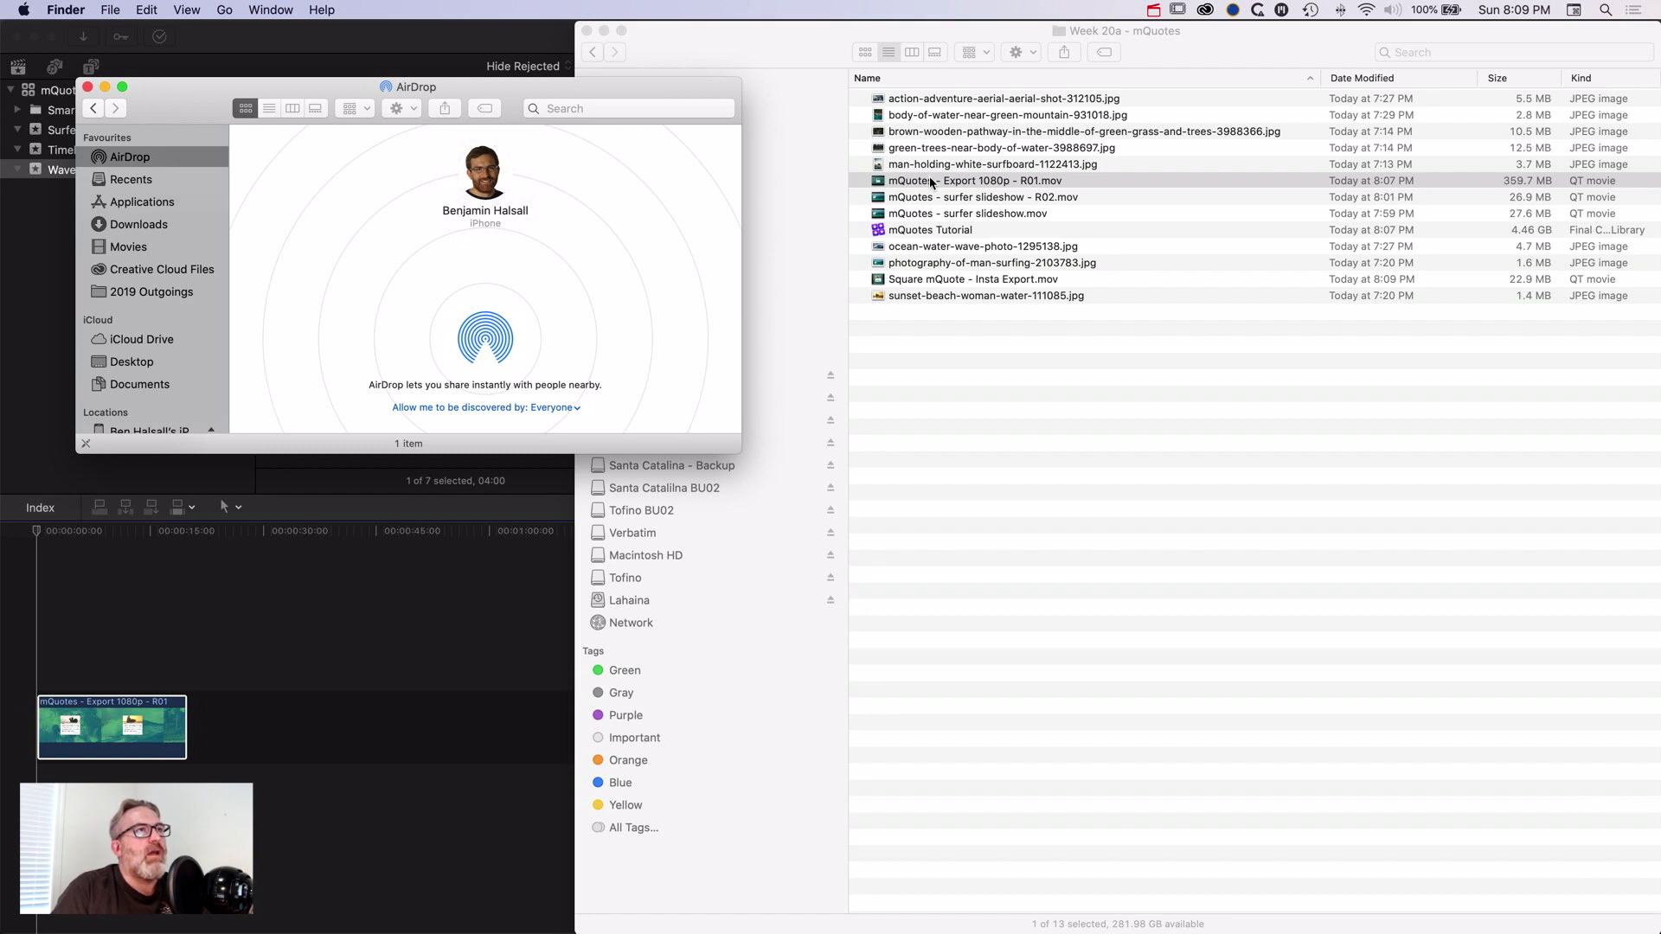
drag(952, 278, 490, 182)
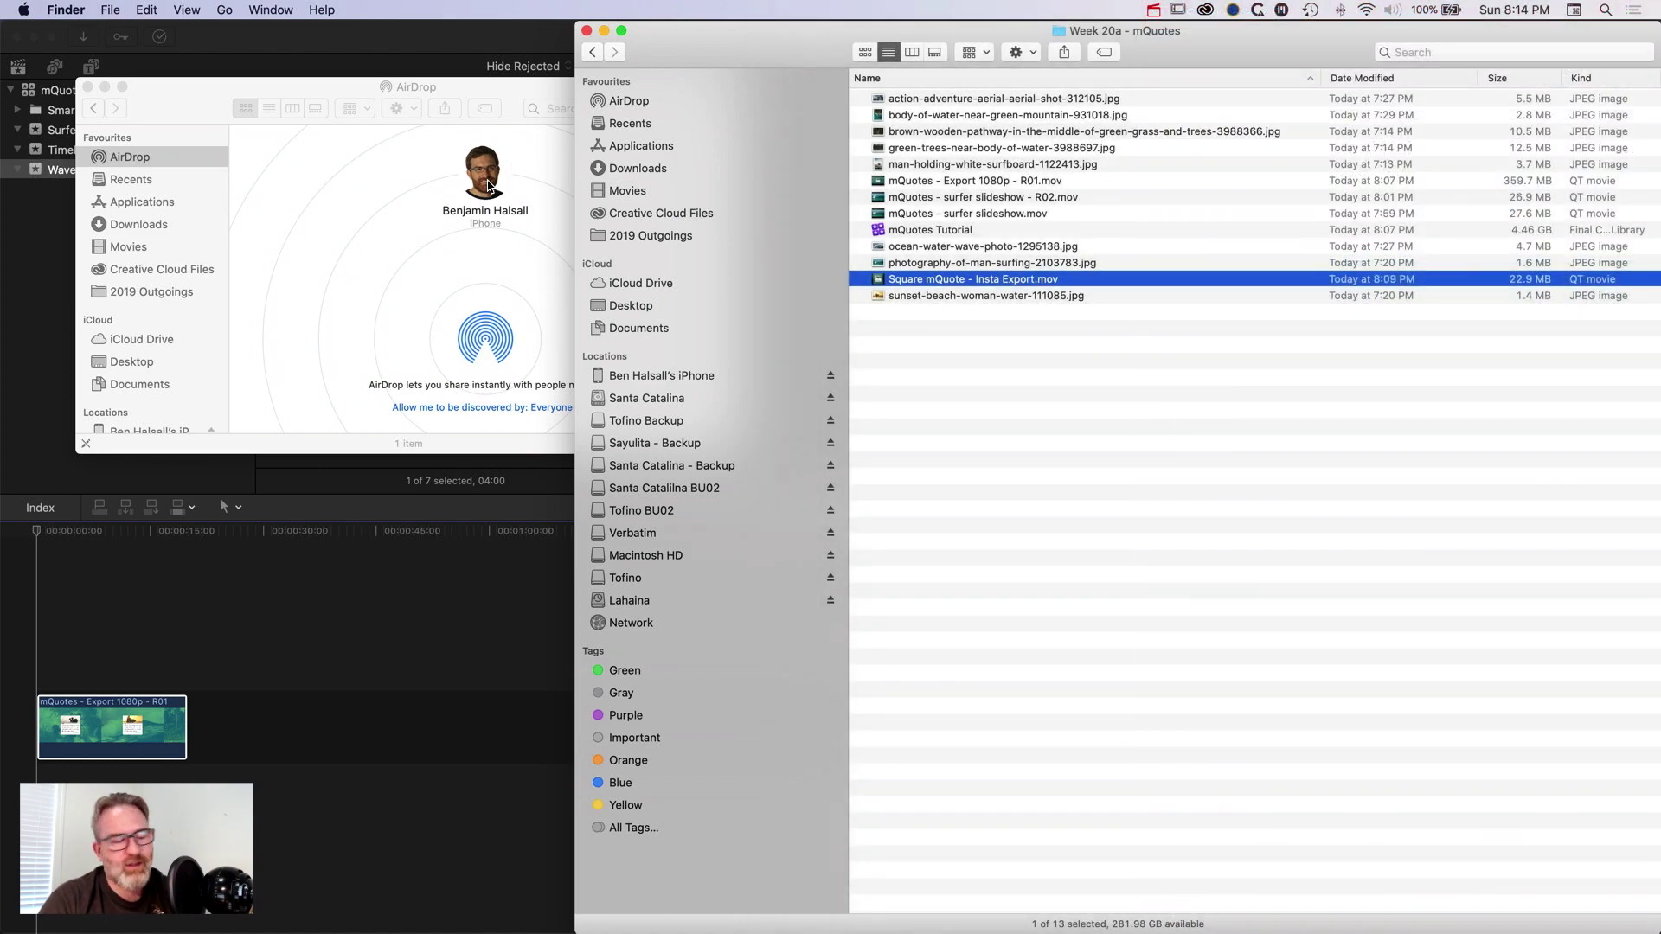
- Switch to Safari and open Facebook in a new tab
key(super+Tab)
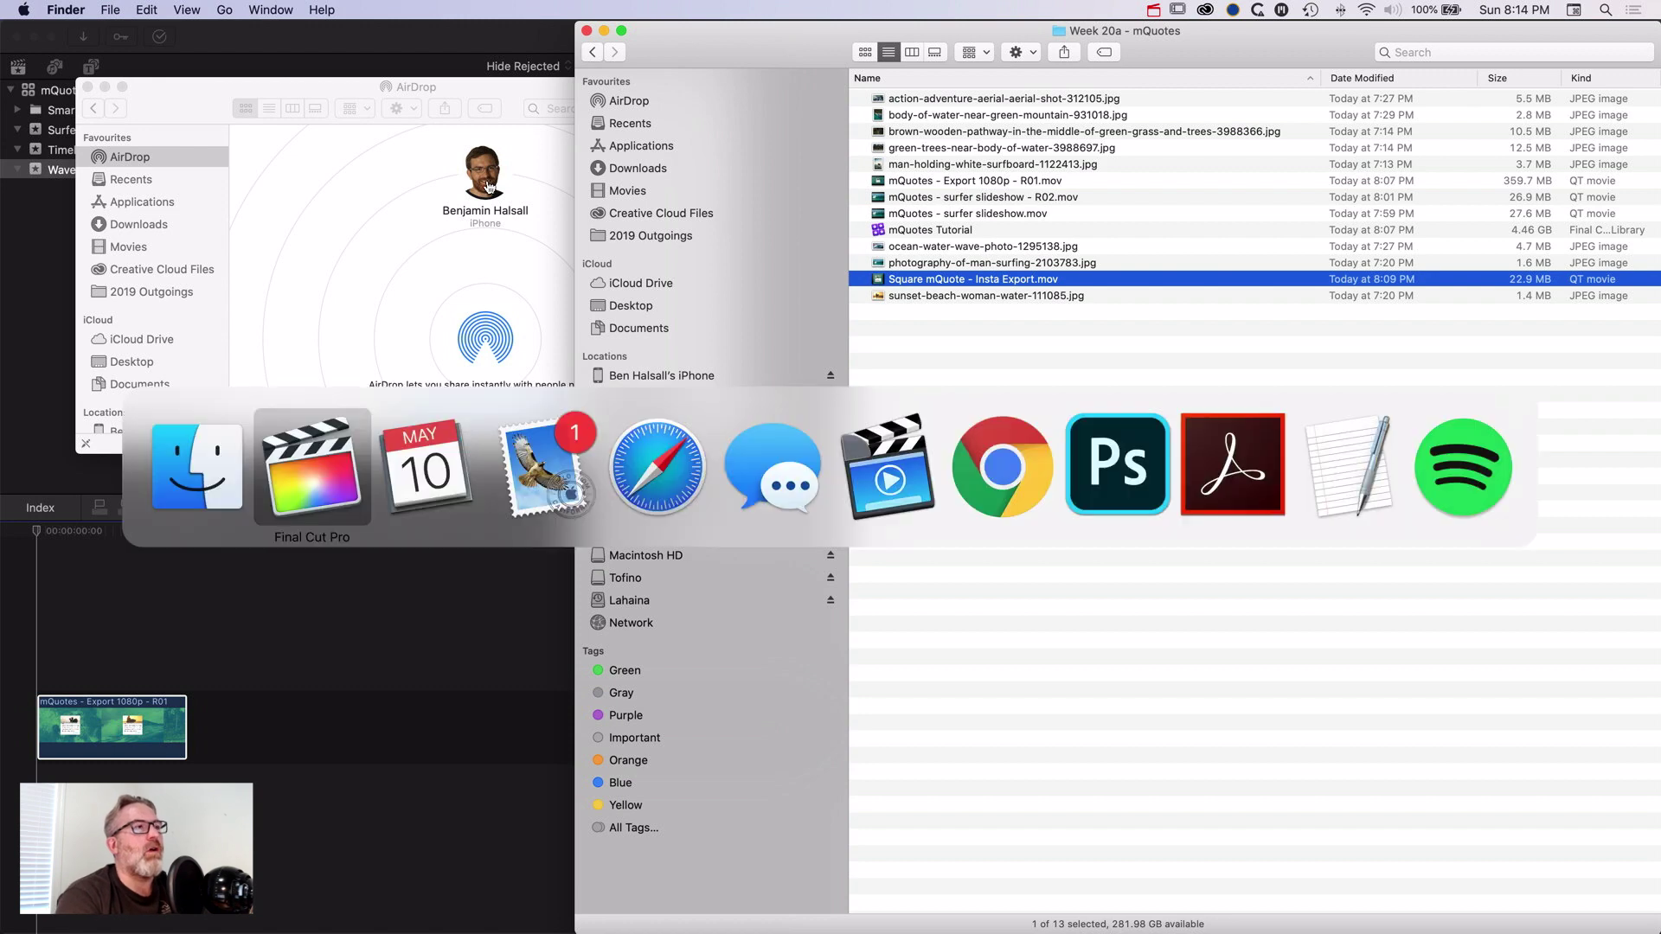
key(super+Tab)
key(super+Tab)
key(super+Tab)
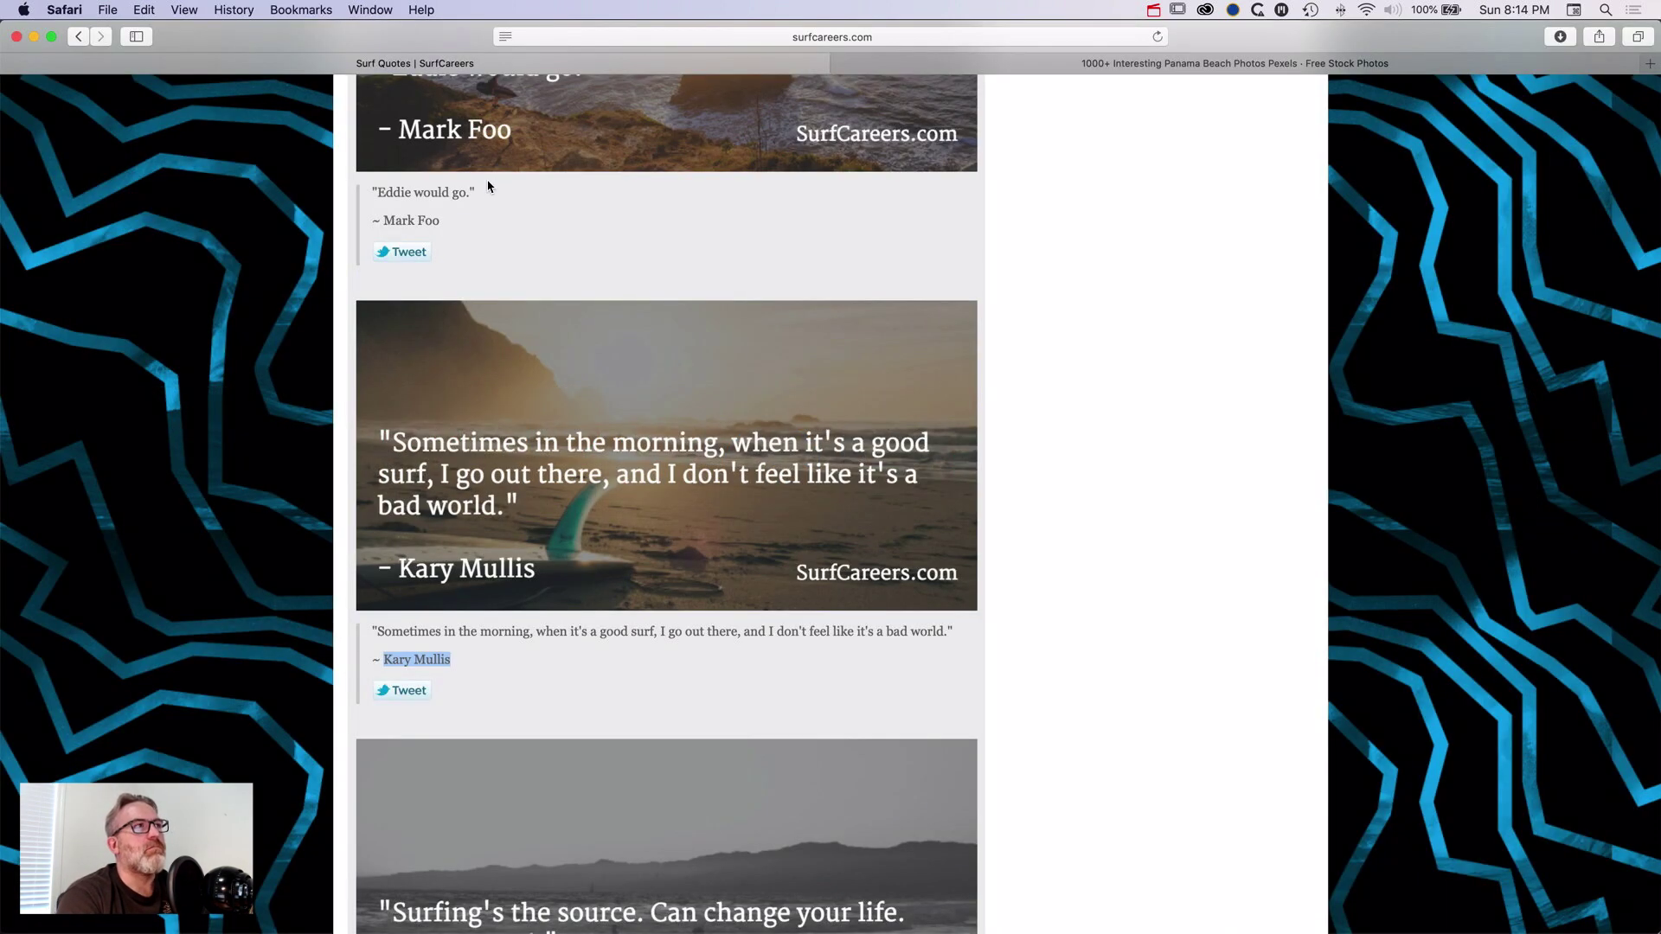
key(super+t)
text(facebook)
key(Return)
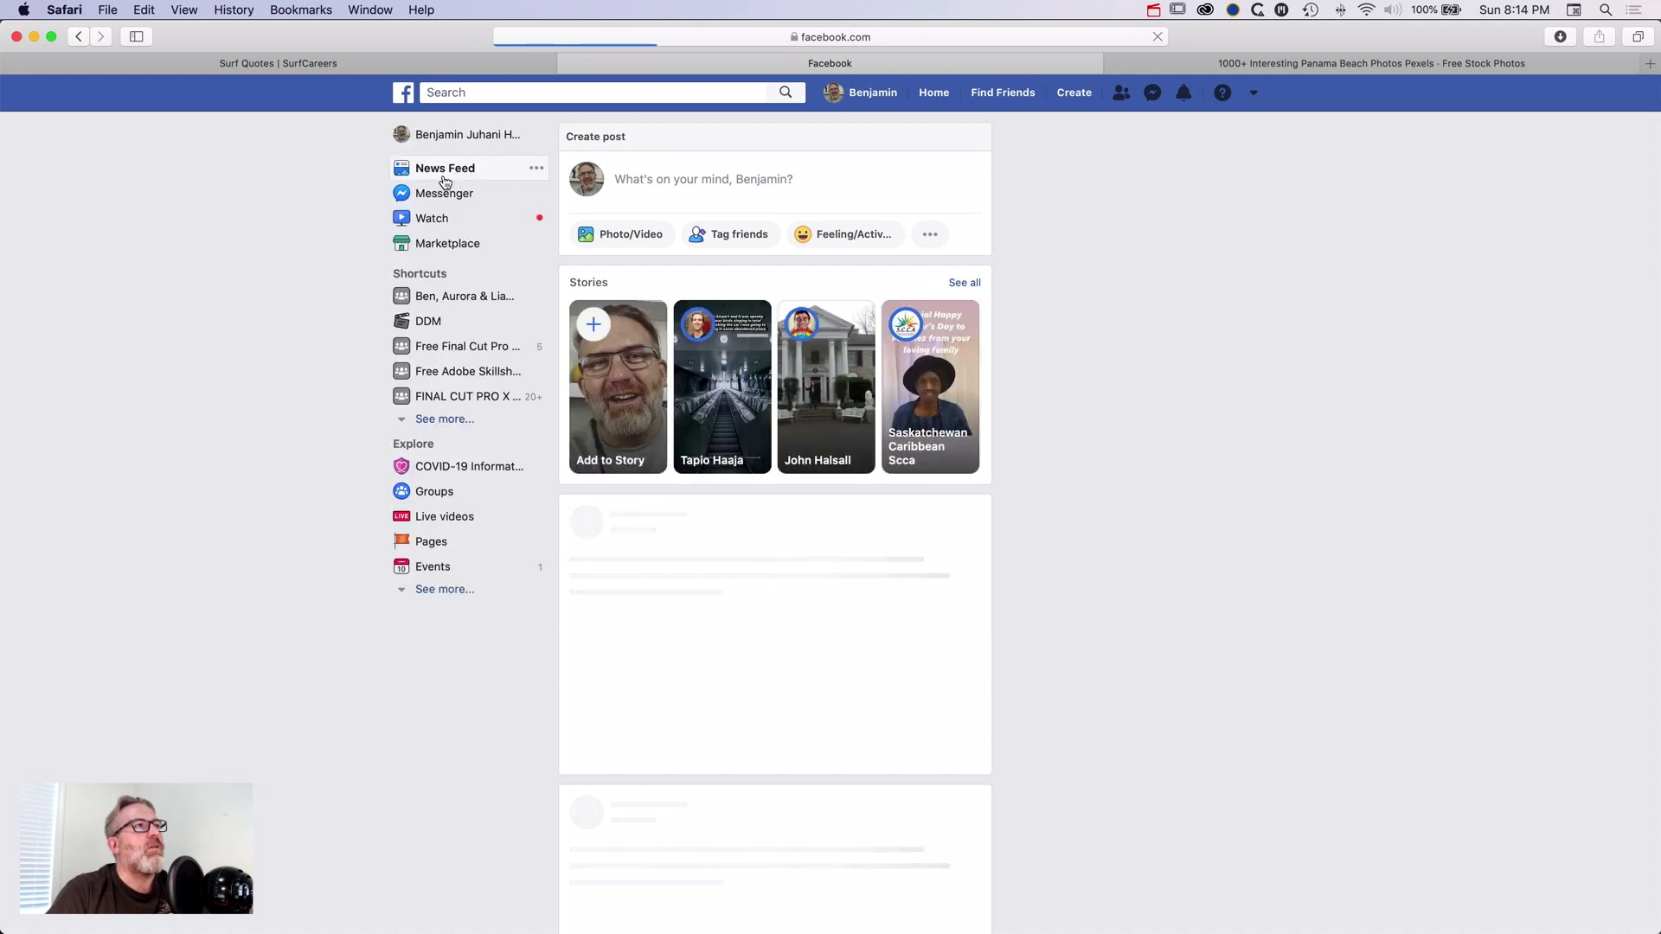
- Open the account's own profile page and view the square quote video in the "Surf is life!" post
click(437, 135)
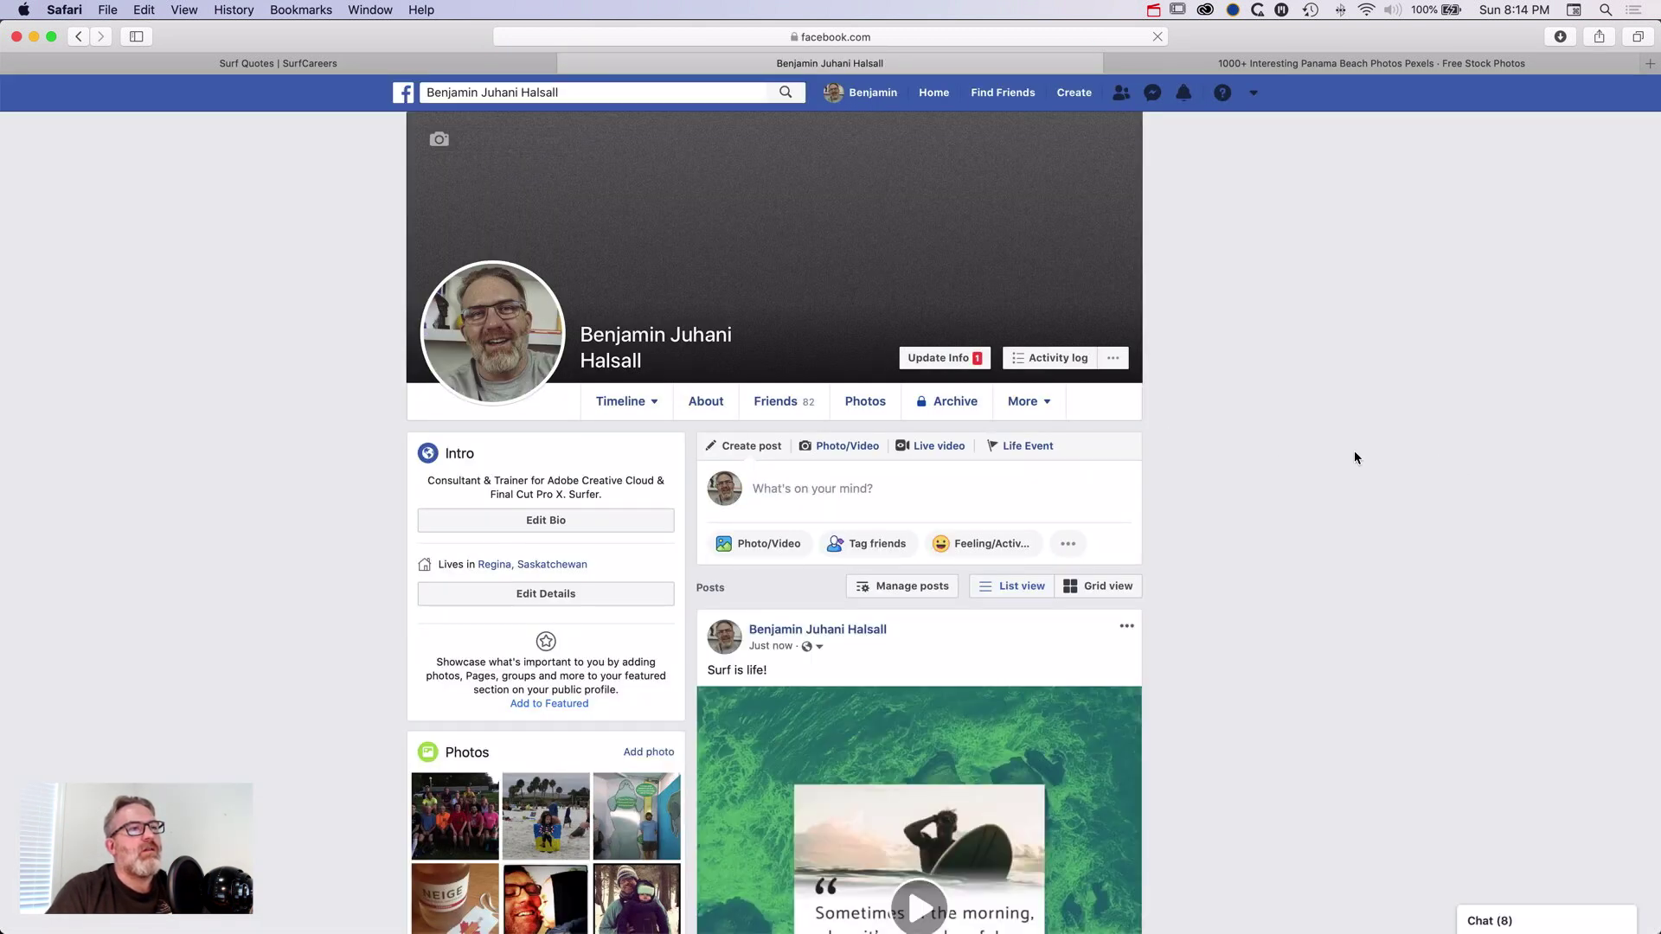
scroll(1356, 458, down, 2)
scroll(1356, 459, down, 3)
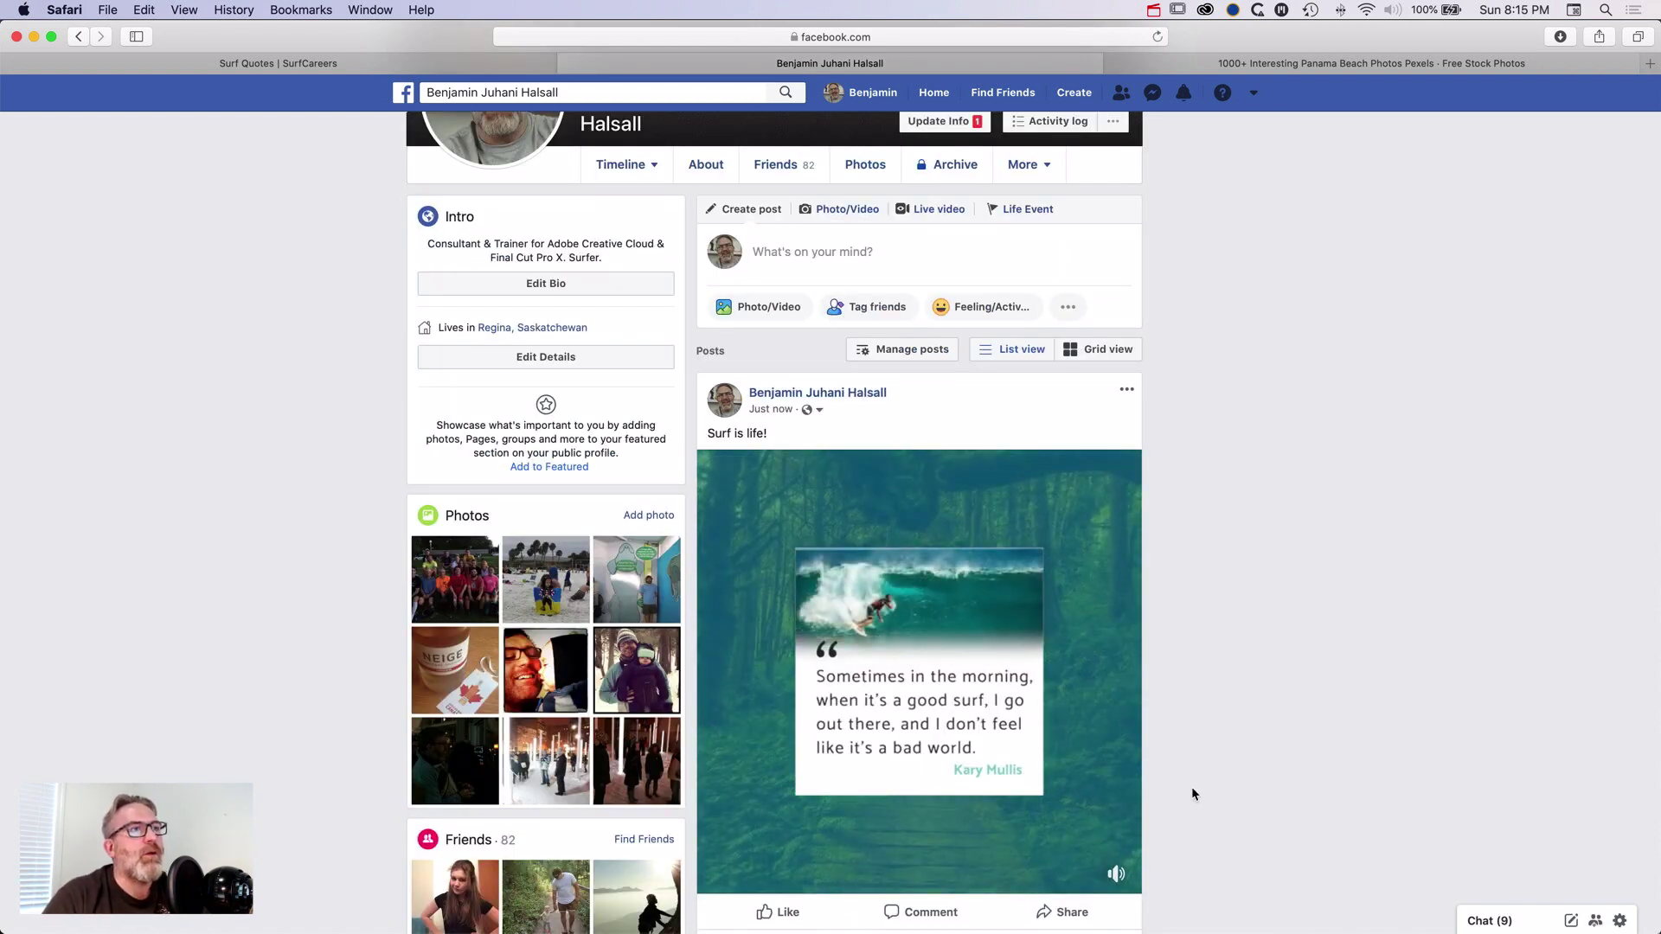
- Switch back to Final Cut Pro, preview a later frame of Square mQuote, and return to the mQuotes project timeline
key(super+Tab)
key(super+Tab)
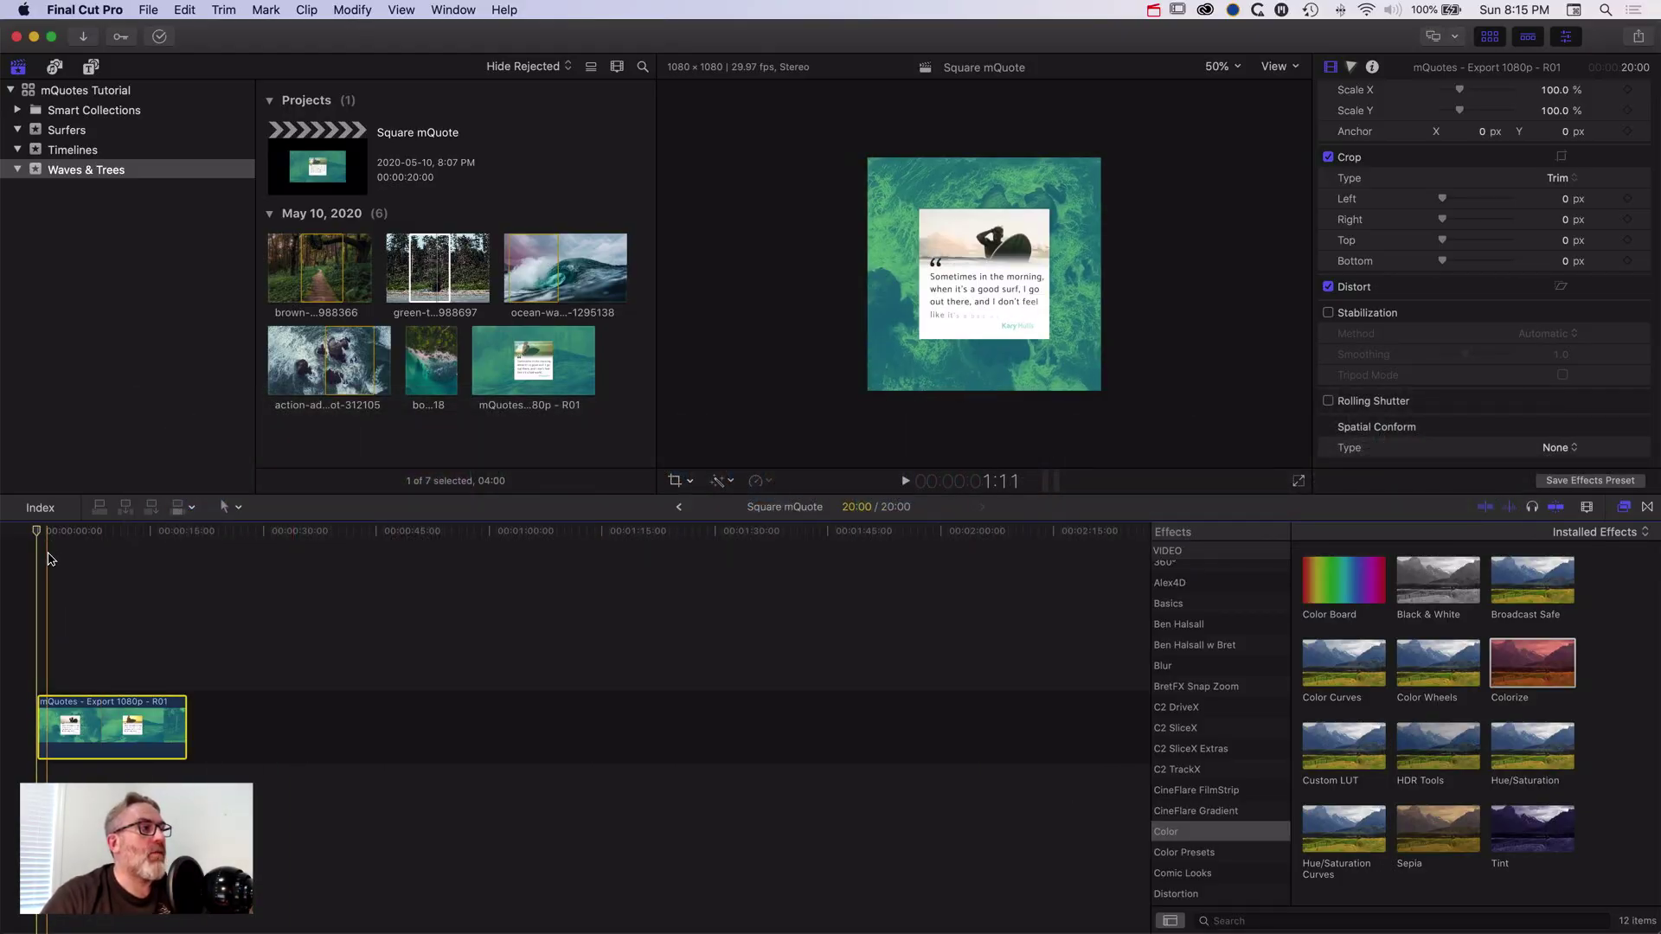
click(104, 533)
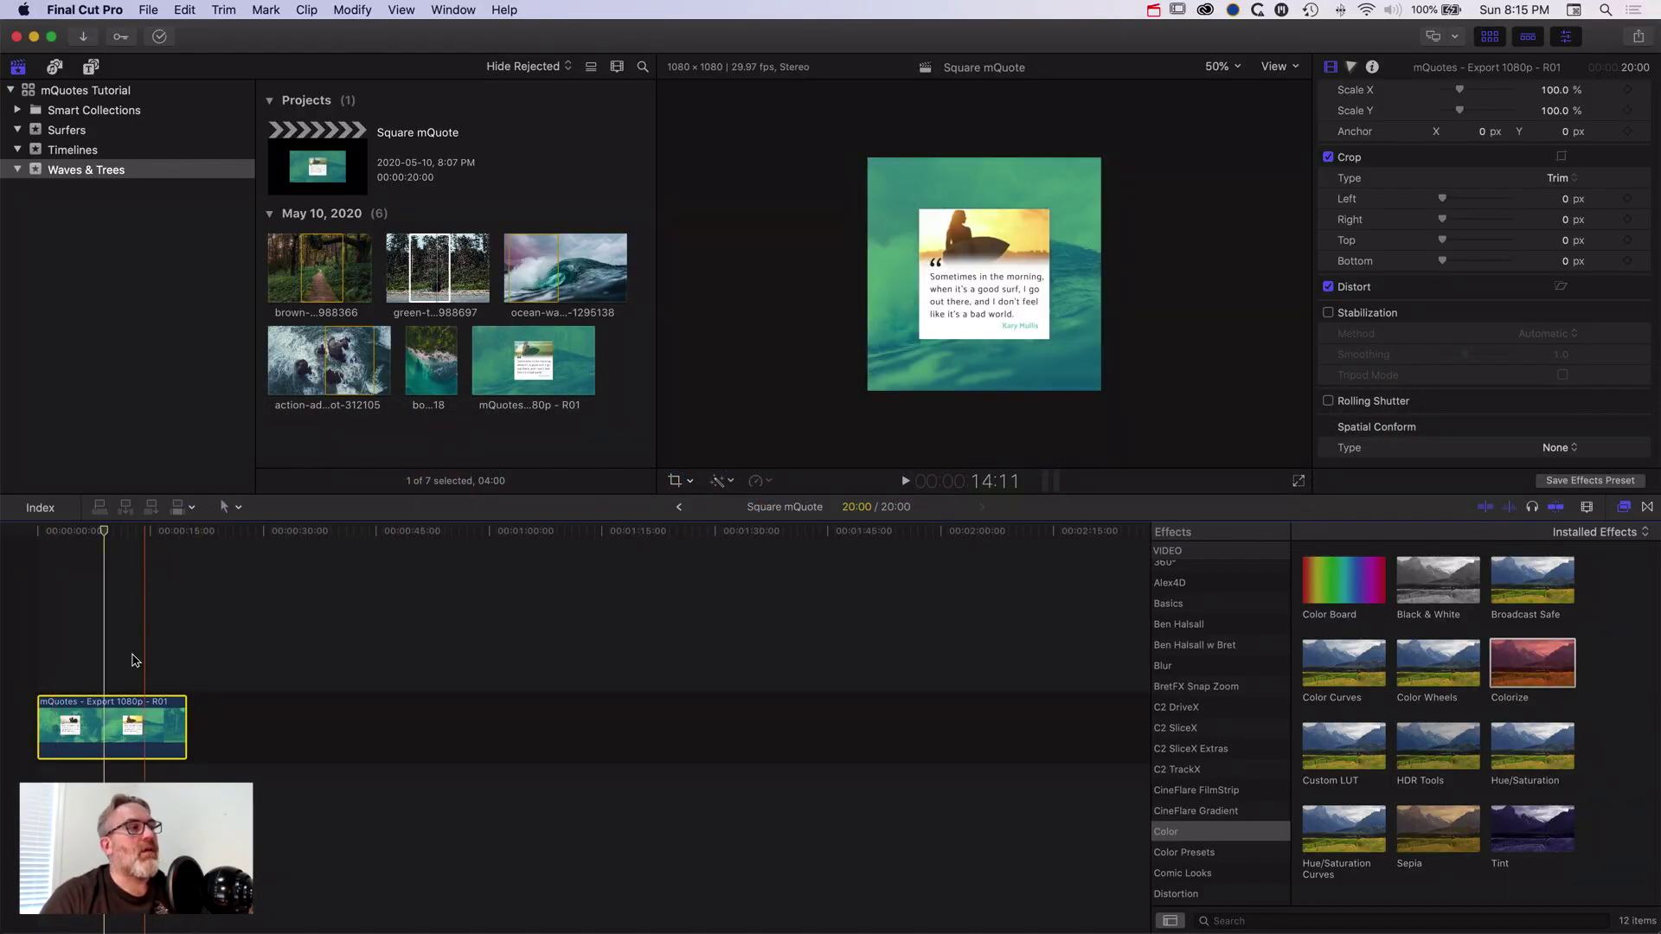
click(681, 508)
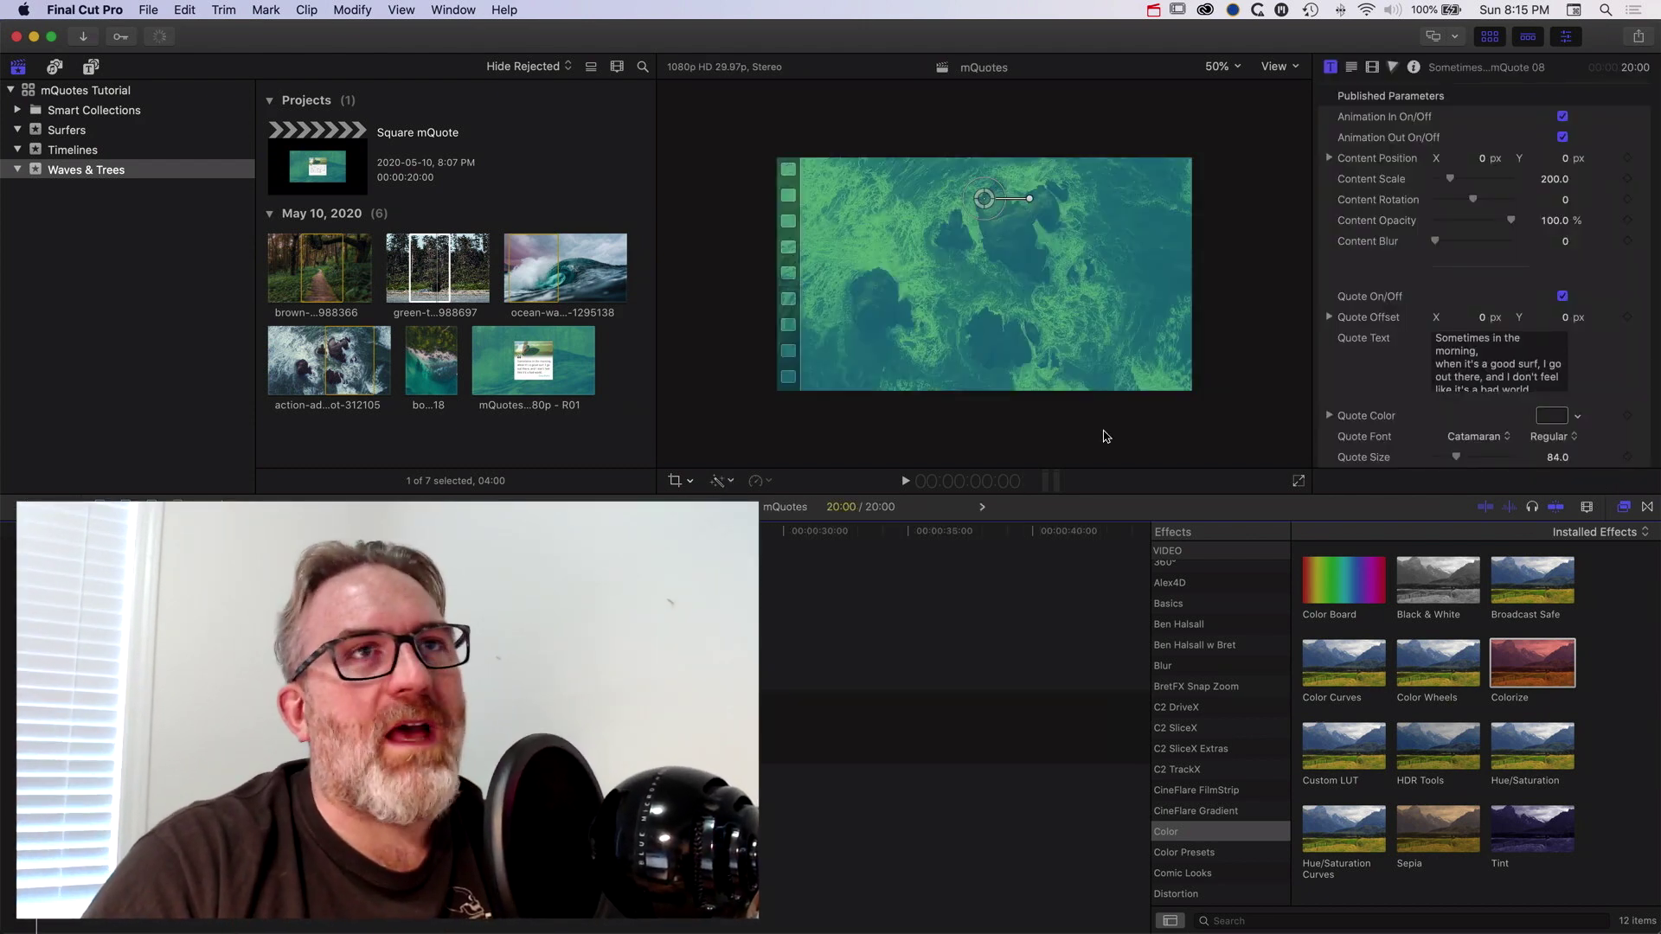
- Set the mQuote 08 title's Drop Zone Pan X to -2.2 and its Drop Zone Position Y to 15.7 px
scroll(1360, 351, down, 3)
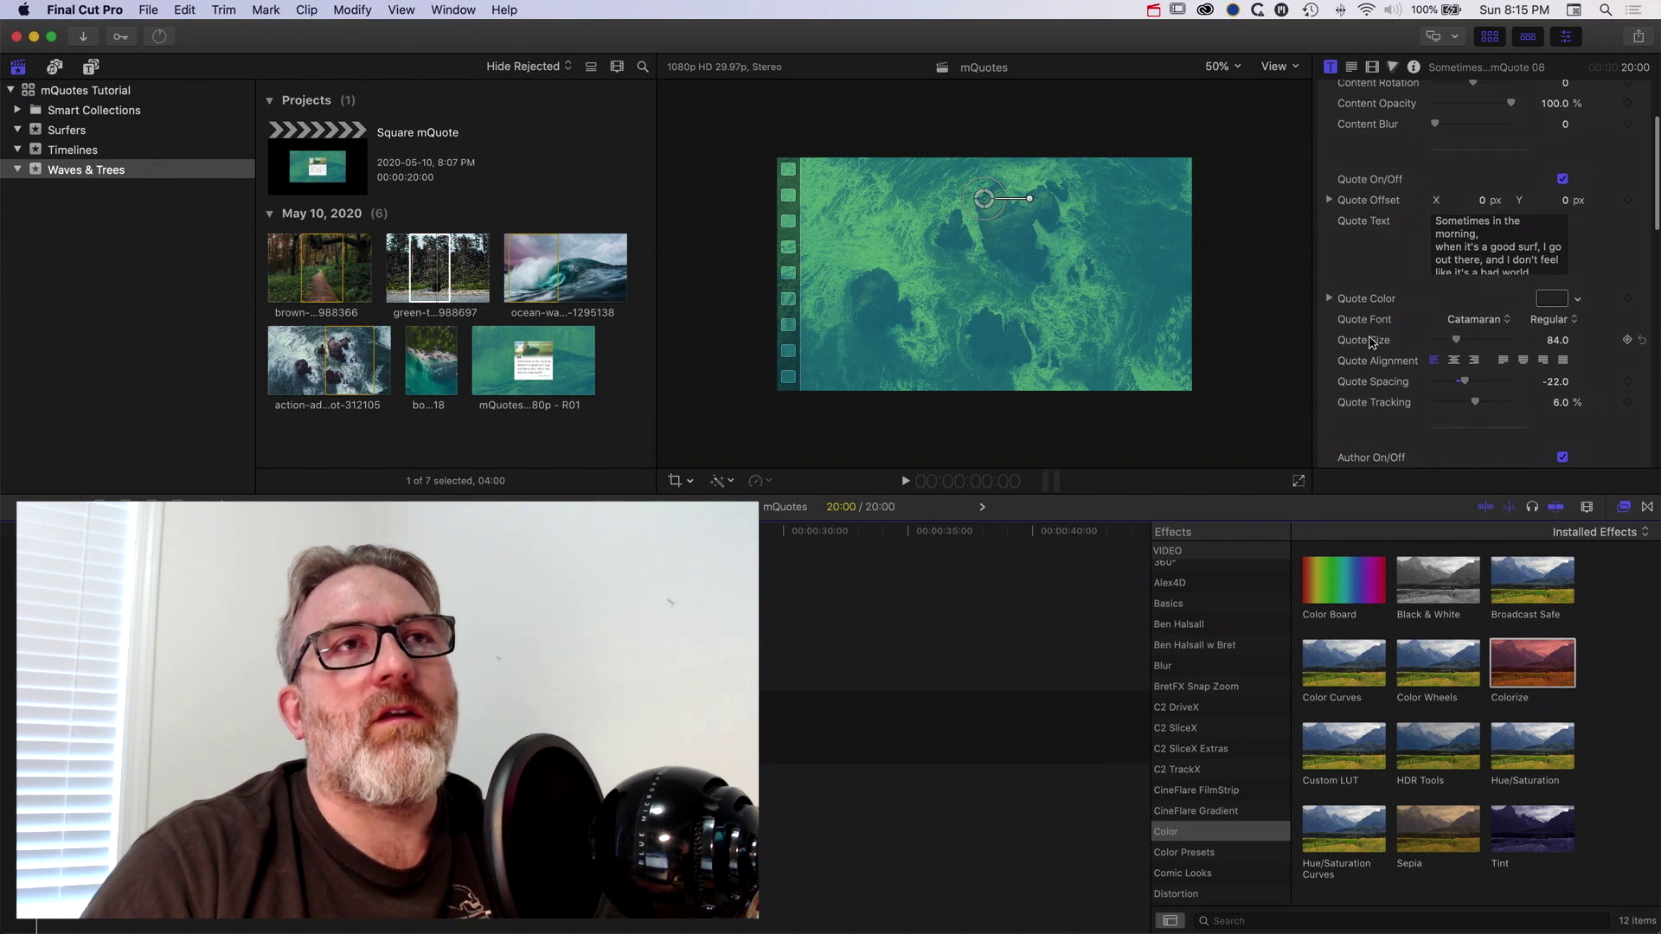
scroll(1453, 348, down, 4)
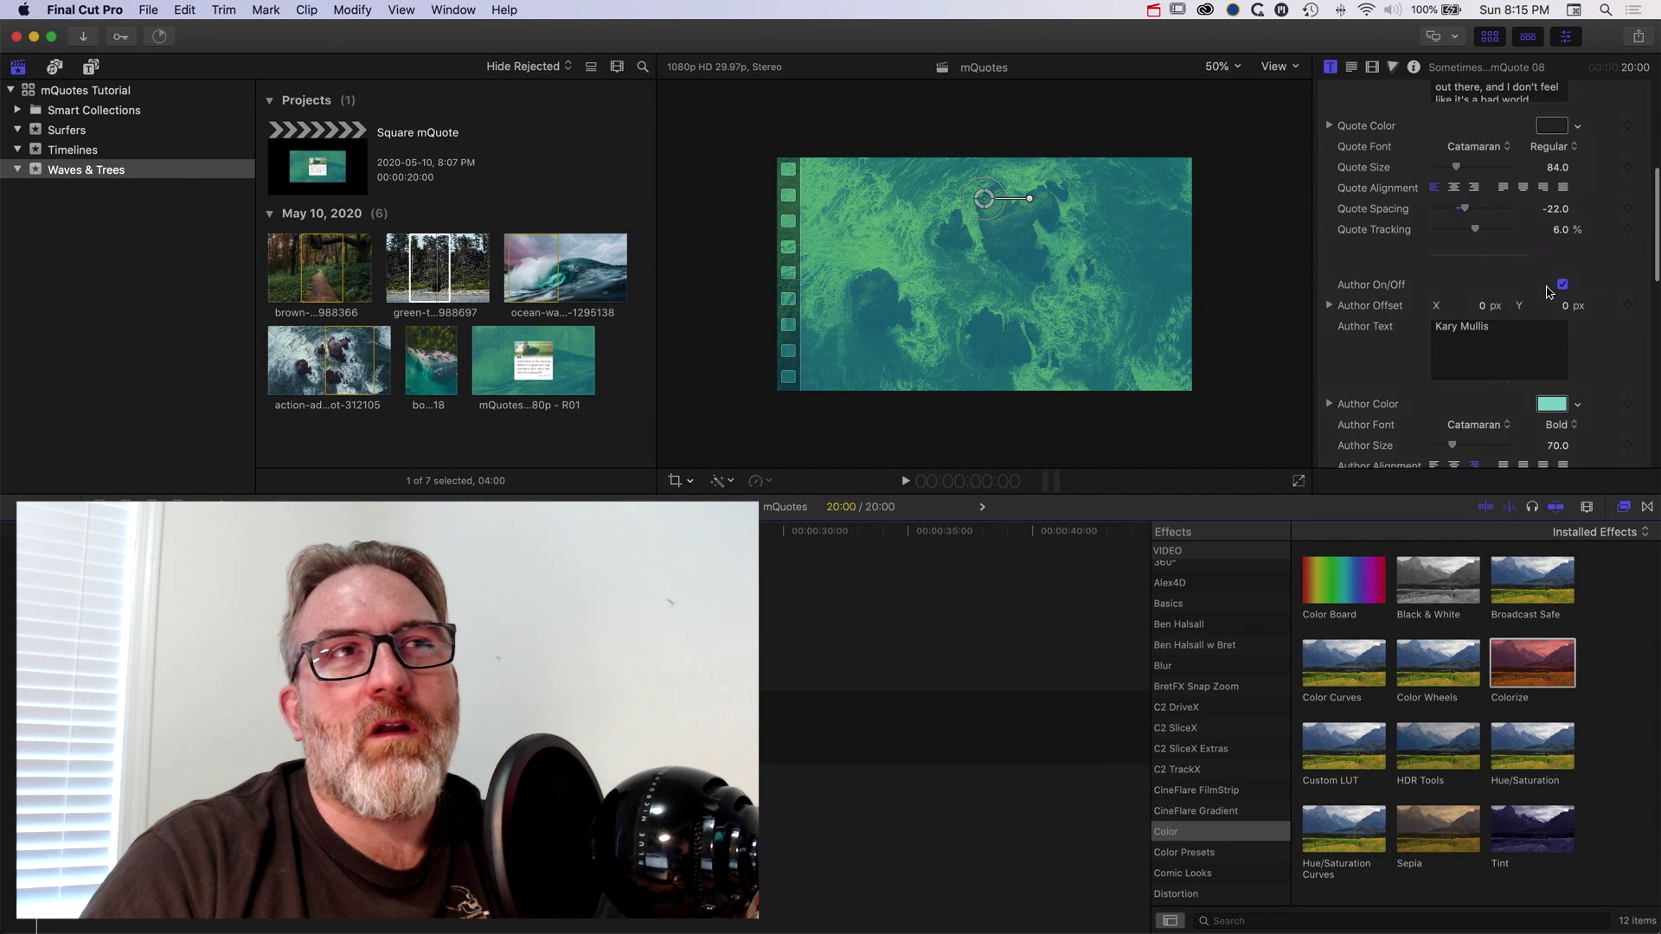
scroll(1394, 348, down, 3)
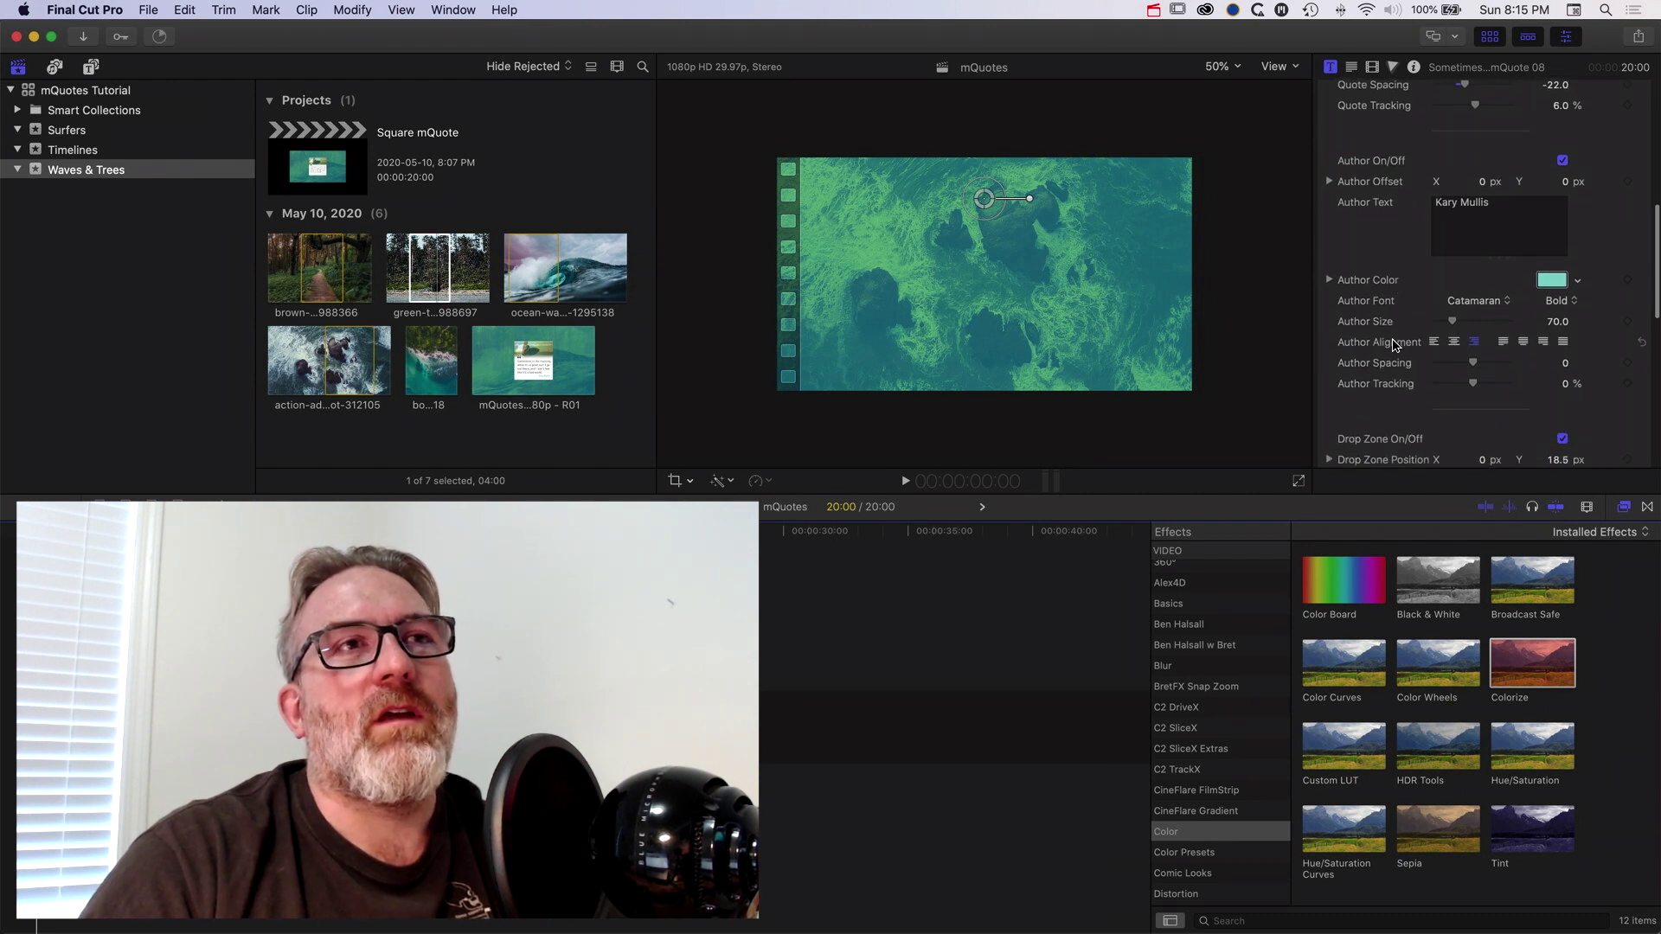
scroll(1395, 344, down, 3)
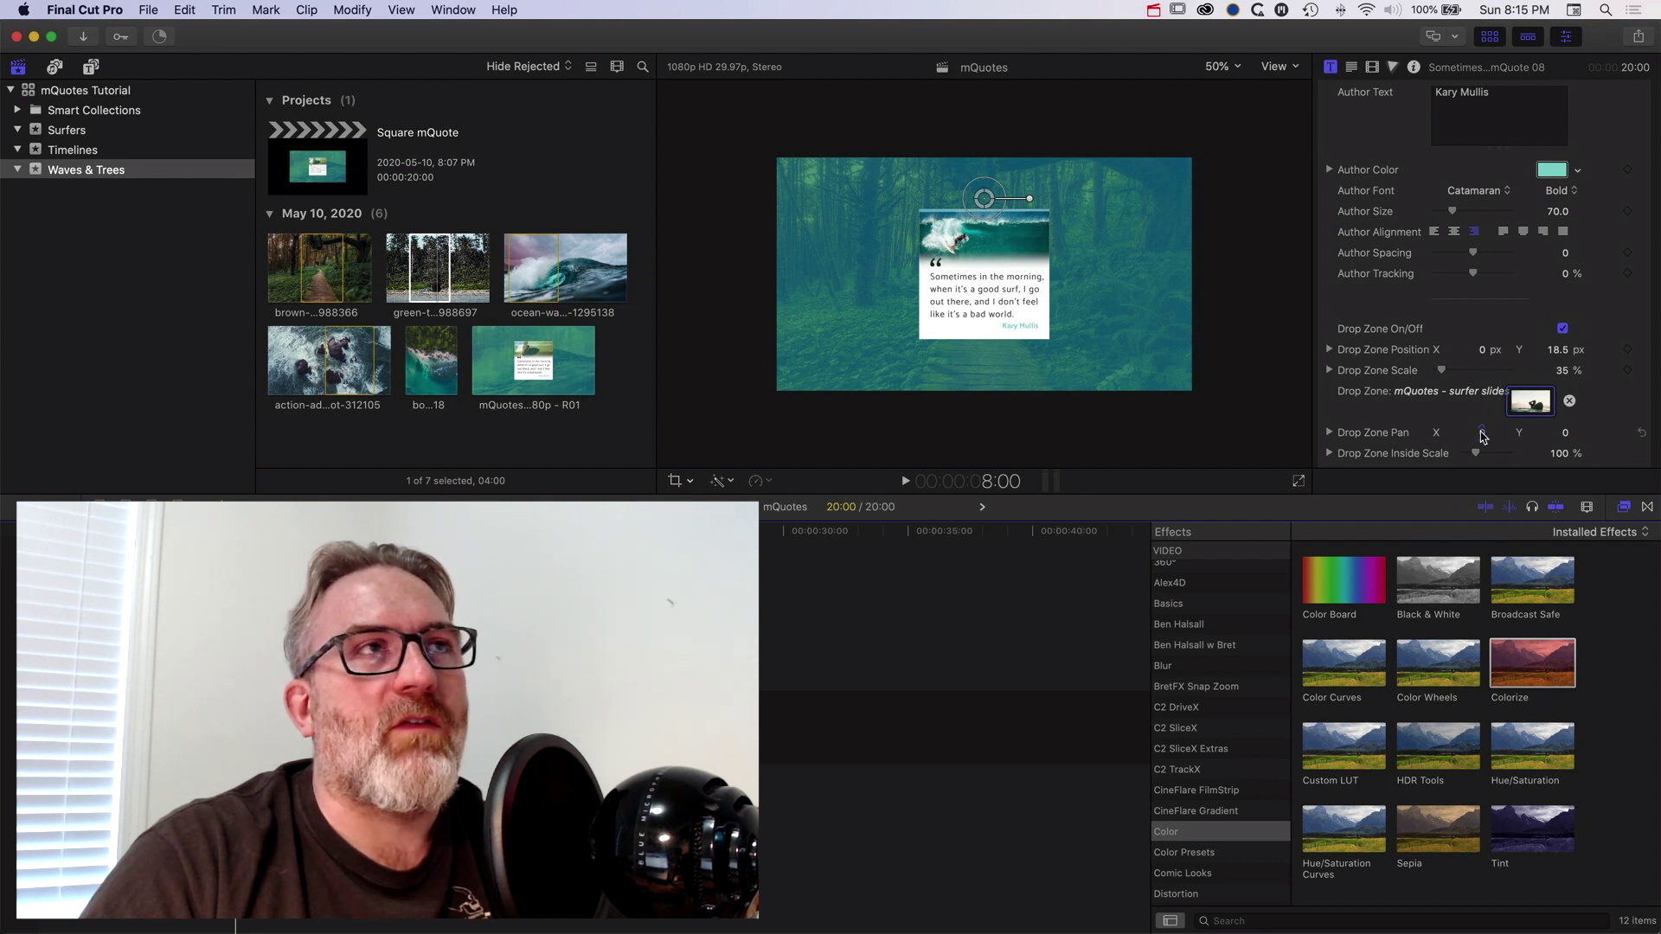
drag(1480, 432, 1479, 433)
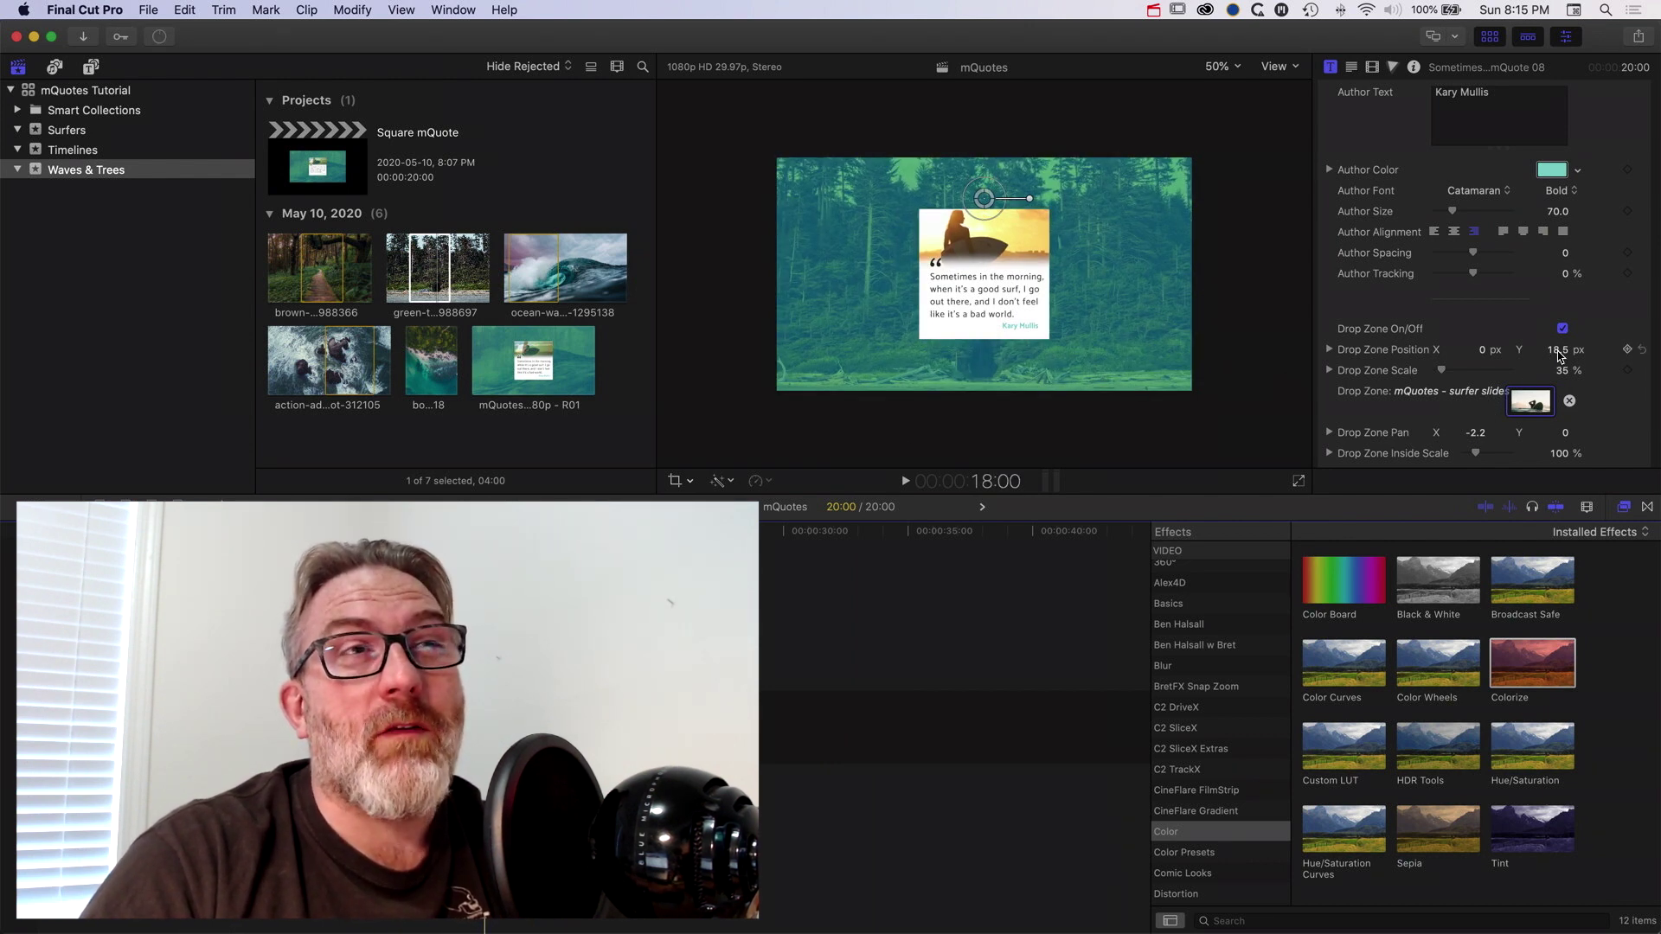
drag(1557, 350, 1557, 350)
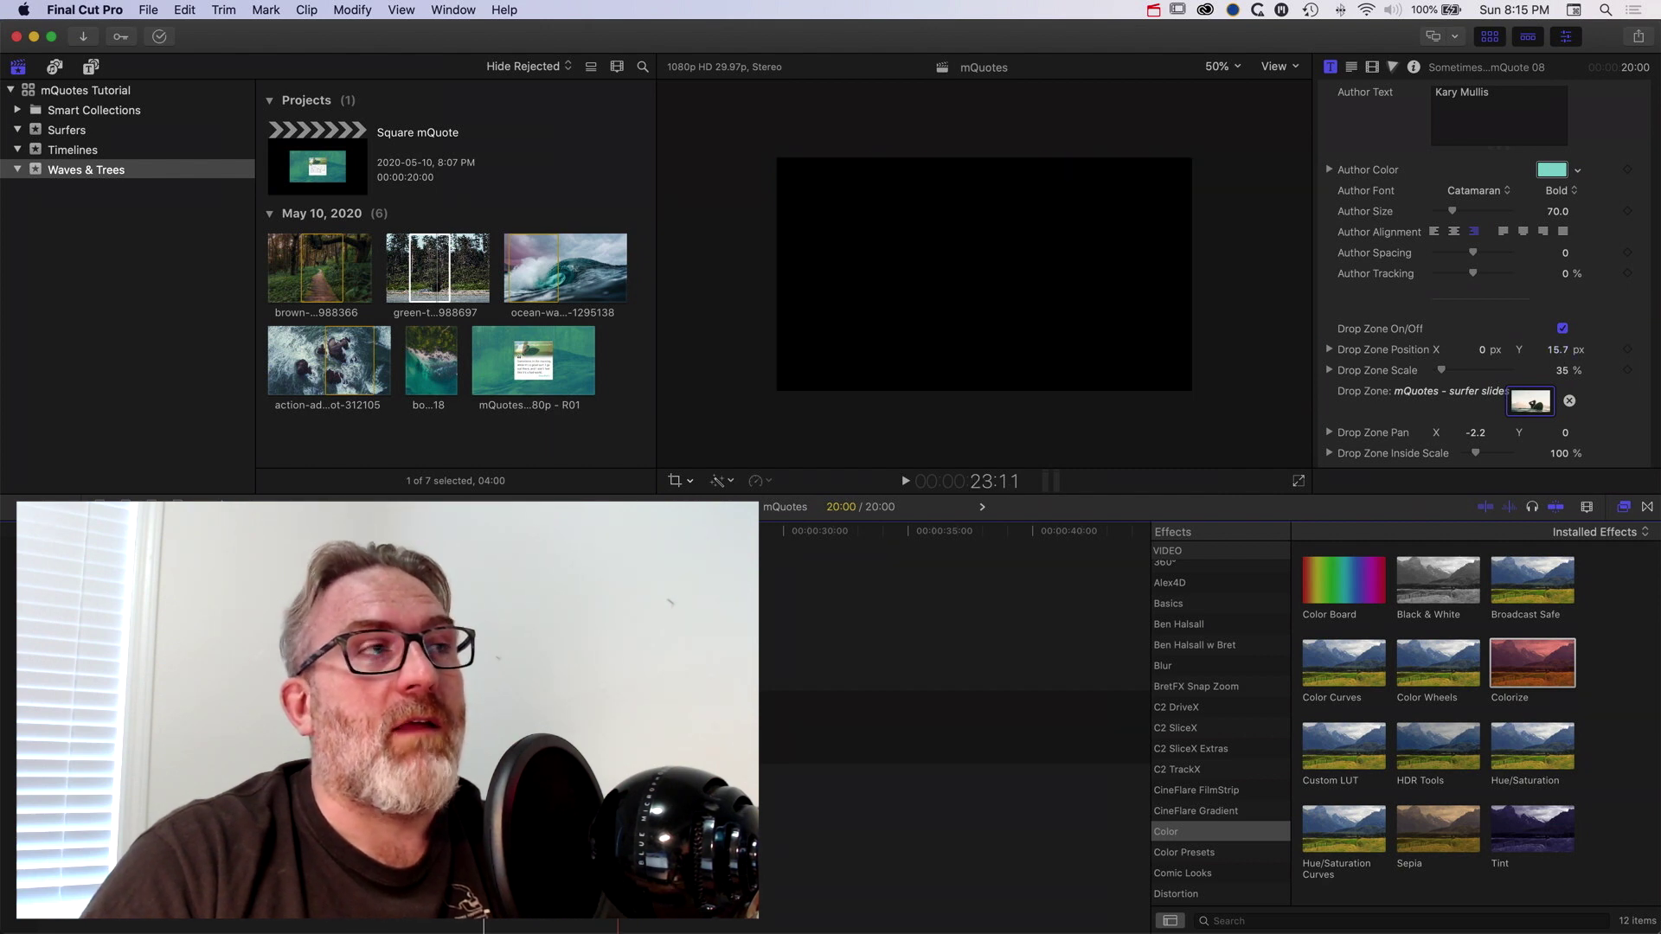